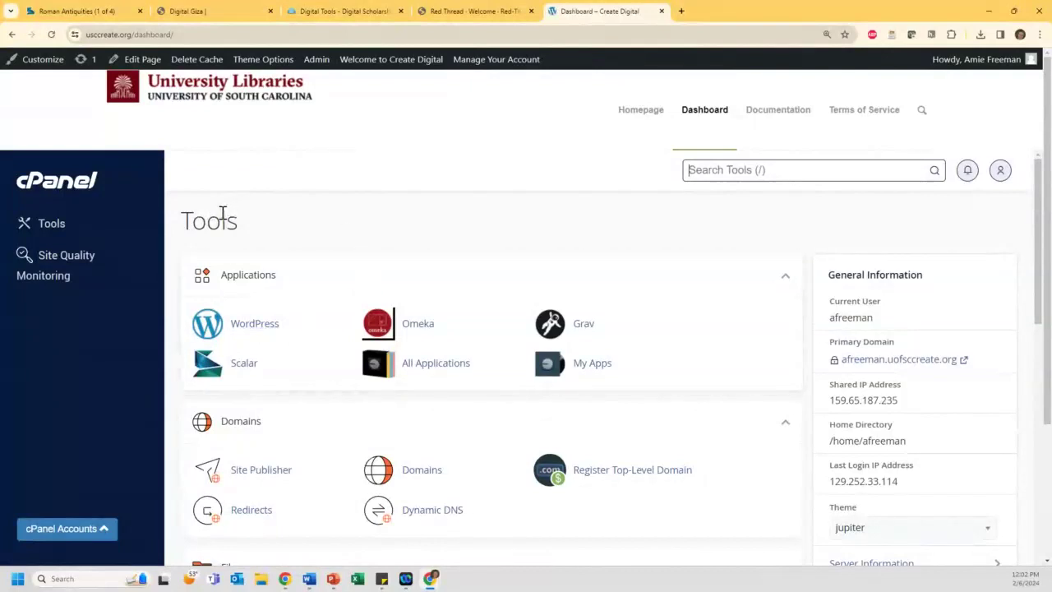
Step: Collapse the Metrics, Security and Software groups on the Tools page, keeping Applications and Domains open
{"action": "scroll", "coordinate": [223, 216], "scroll_direction": "down", "scroll_amount": 1}
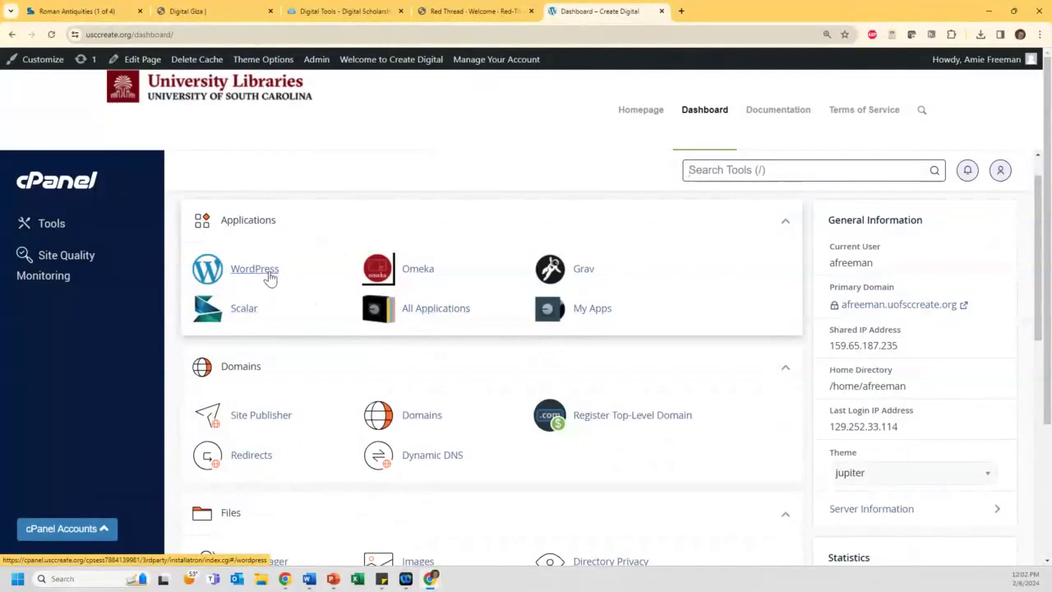
{"action": "scroll", "coordinate": [270, 278], "scroll_direction": "down", "scroll_amount": 1}
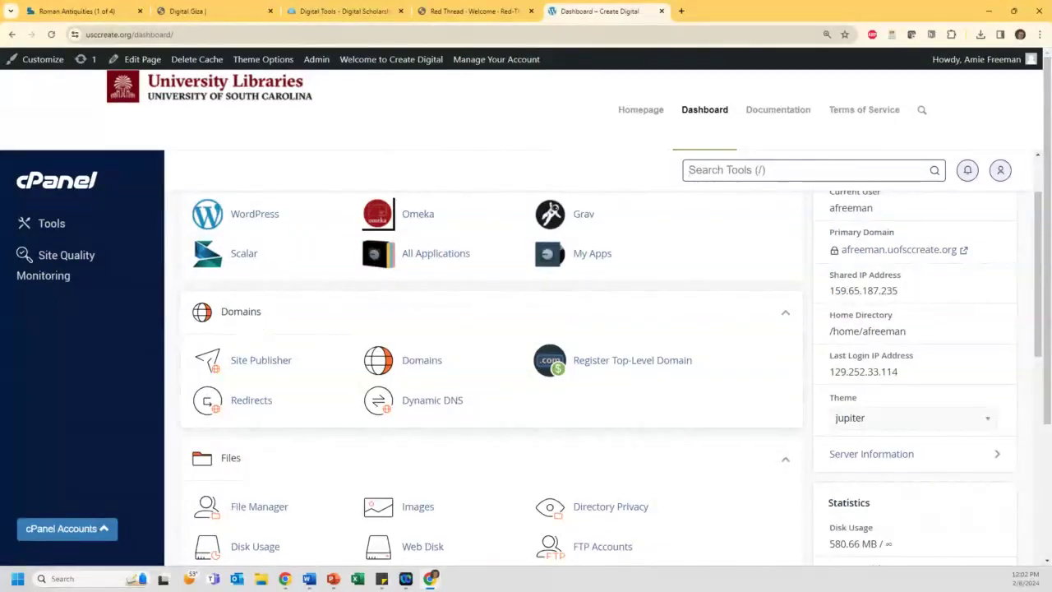
{"action": "scroll", "coordinate": [430, 369], "scroll_direction": "down", "scroll_amount": 2}
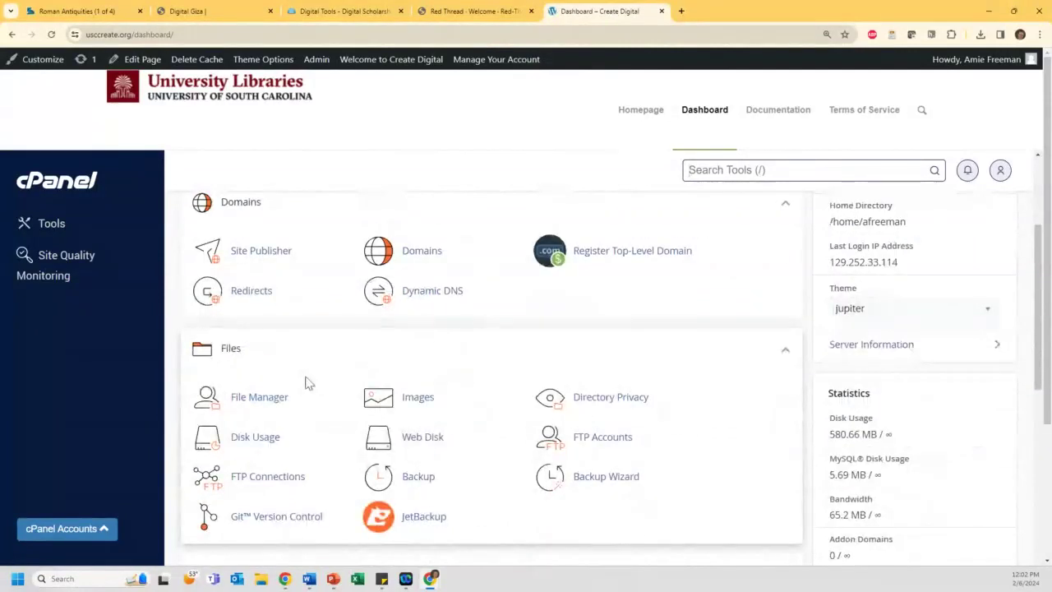
{"action": "scroll", "coordinate": [296, 379], "scroll_direction": "down", "scroll_amount": 1}
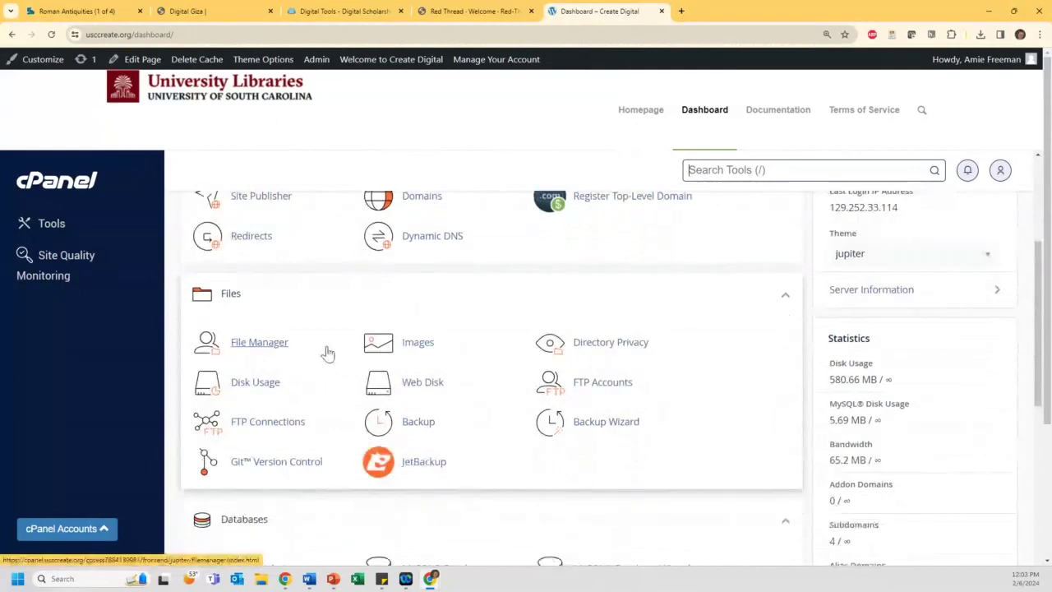
{"action": "scroll", "coordinate": [327, 353], "scroll_direction": "down", "scroll_amount": 5}
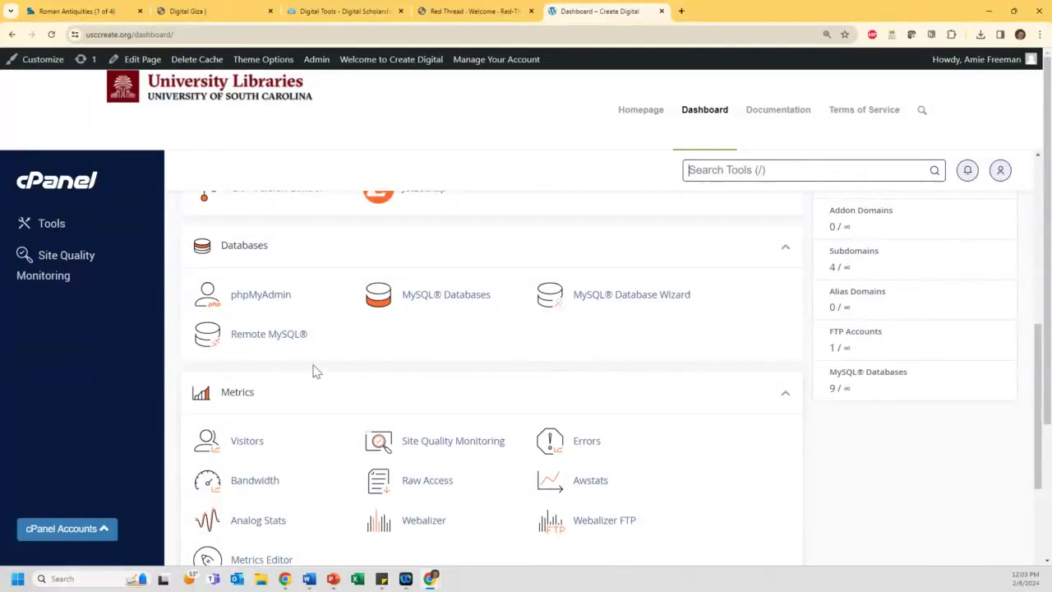
{"action": "left_click", "coordinate": [786, 392]}
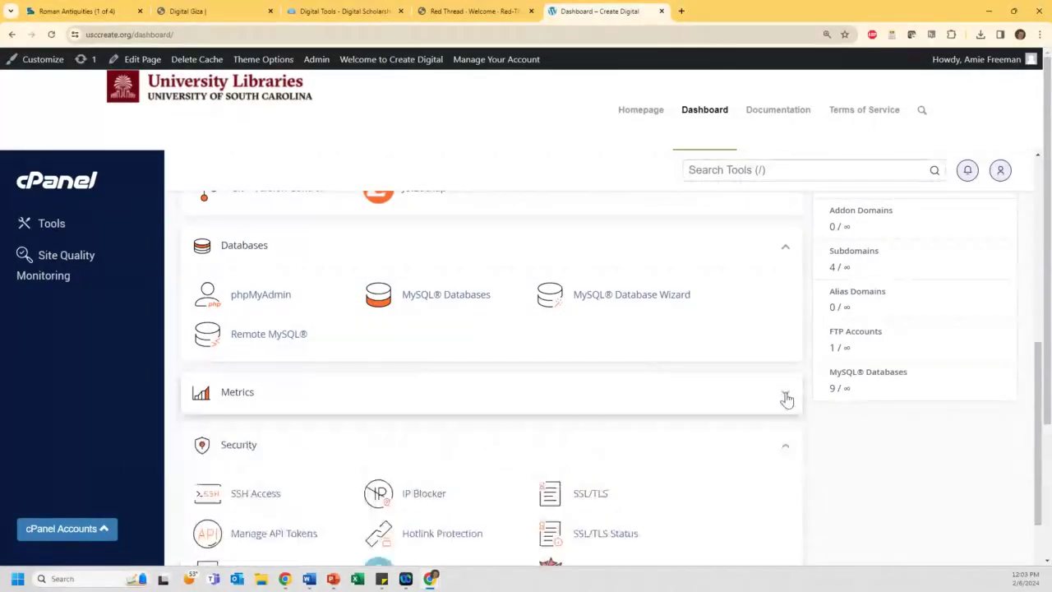
{"action": "middle_click", "coordinate": [787, 430]}
{"action": "scroll", "coordinate": [801, 354], "scroll_direction": "down", "scroll_amount": 1}
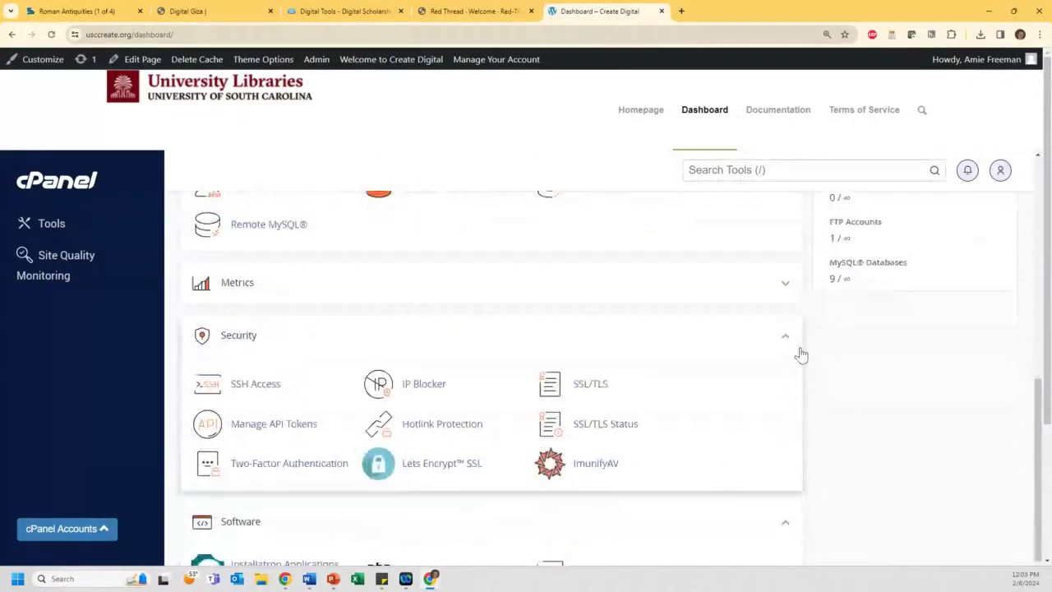
{"action": "left_click", "coordinate": [785, 338]}
{"action": "left_click", "coordinate": [786, 397]}
{"action": "middle_click", "coordinate": [691, 375]}
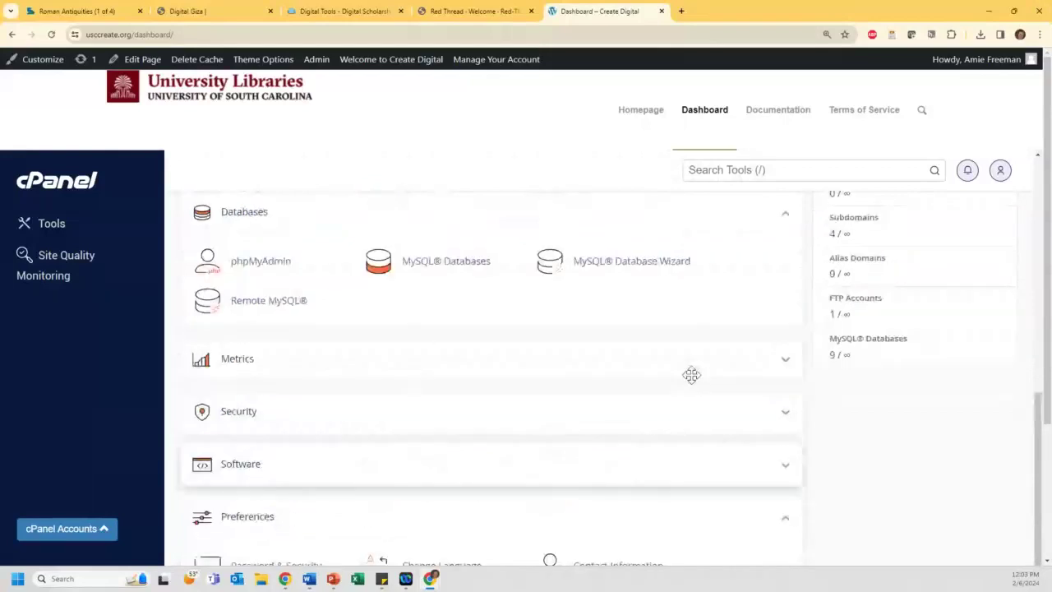
{"action": "scroll", "coordinate": [691, 375], "scroll_direction": "up", "scroll_amount": 8}
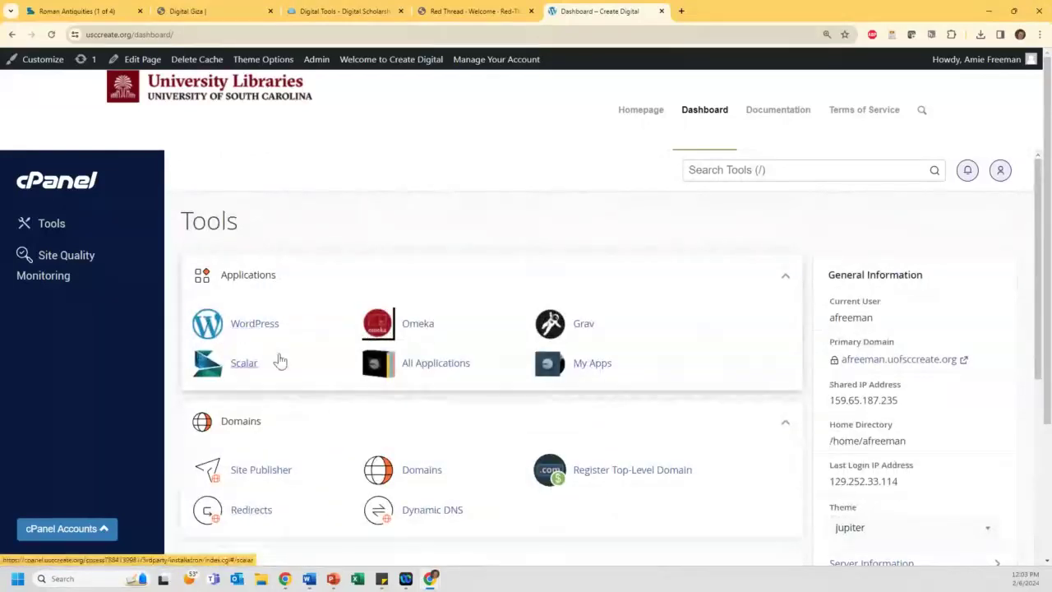
Step: Advance the slideshow to the Installing Platforms slide and return to the cPanel window
{"action": "left_click", "coordinate": [244, 362]}
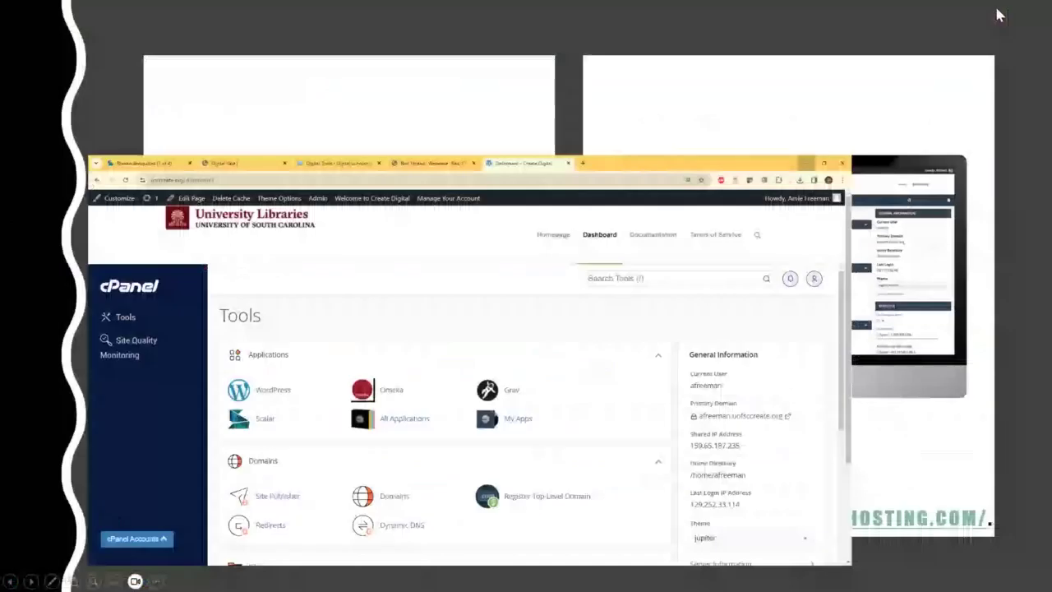
{"action": "key", "text": "Right"}
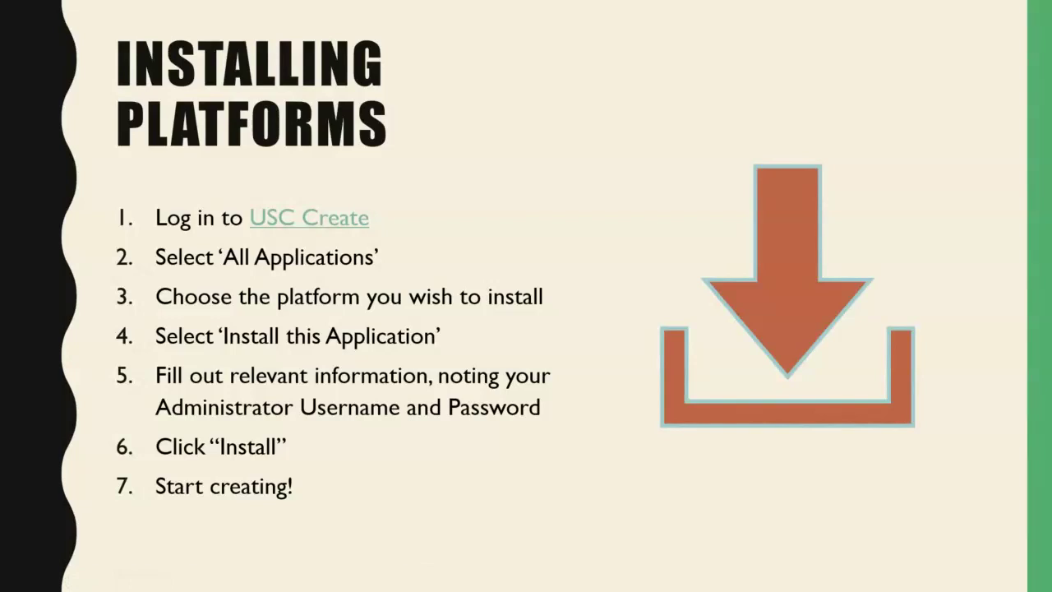
{"action": "key", "text": "alt+Tab"}
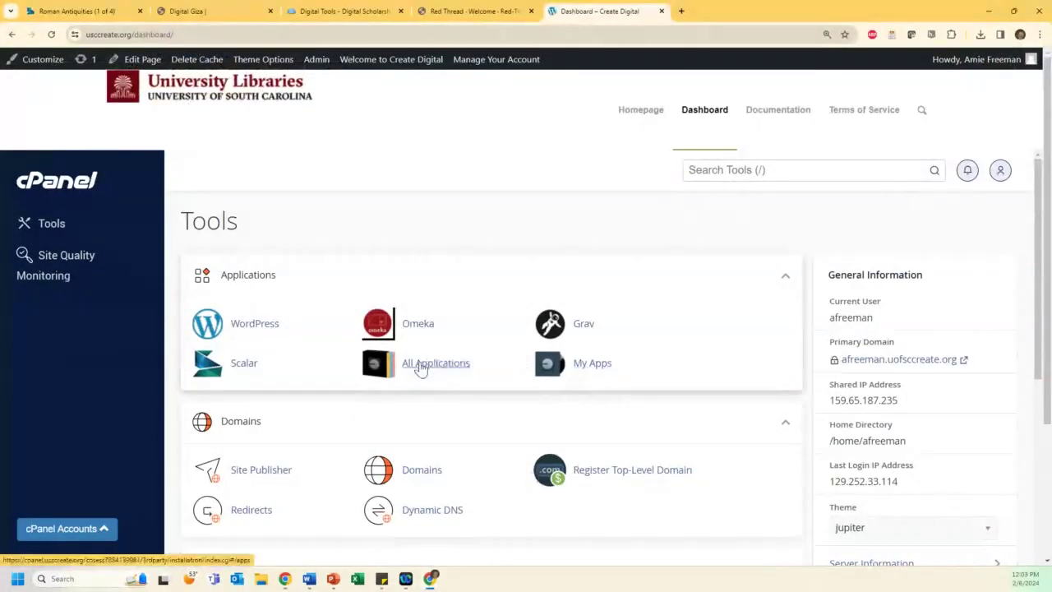
Step: Open WordPress under Applications and start a new Installatron installation of it
{"action": "left_click", "coordinate": [255, 323]}
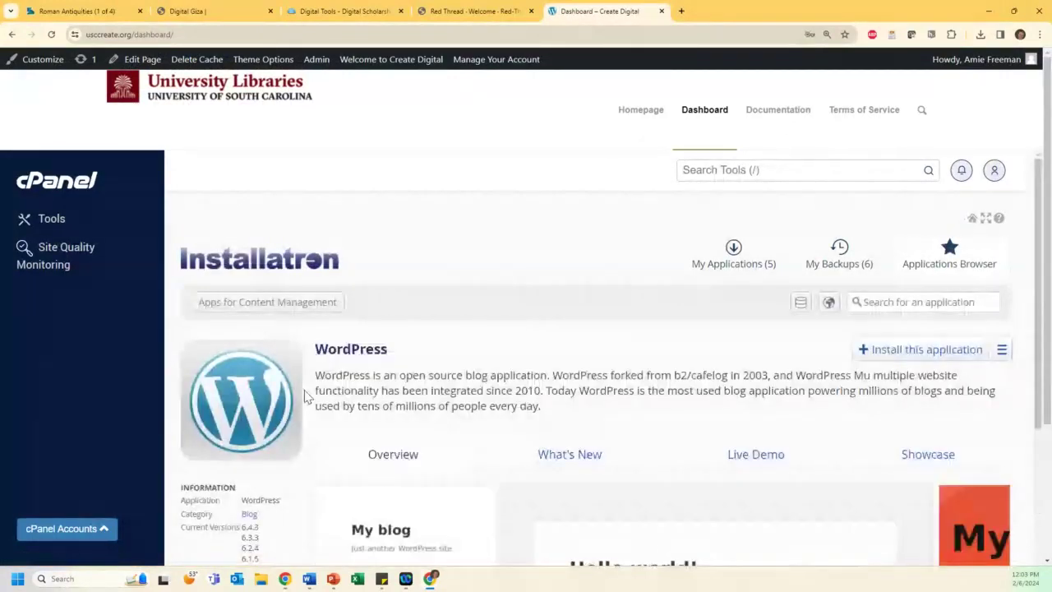
{"action": "scroll", "coordinate": [439, 341], "scroll_direction": "down", "scroll_amount": 1}
{"action": "scroll", "coordinate": [442, 339], "scroll_direction": "down", "scroll_amount": 1}
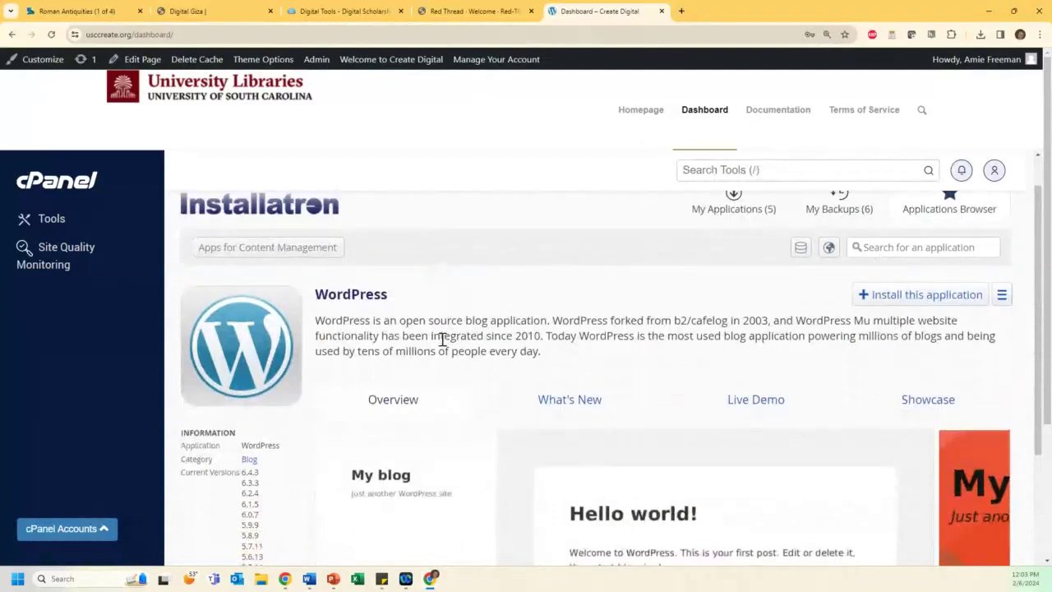
{"action": "scroll", "coordinate": [442, 339], "scroll_direction": "down", "scroll_amount": 1}
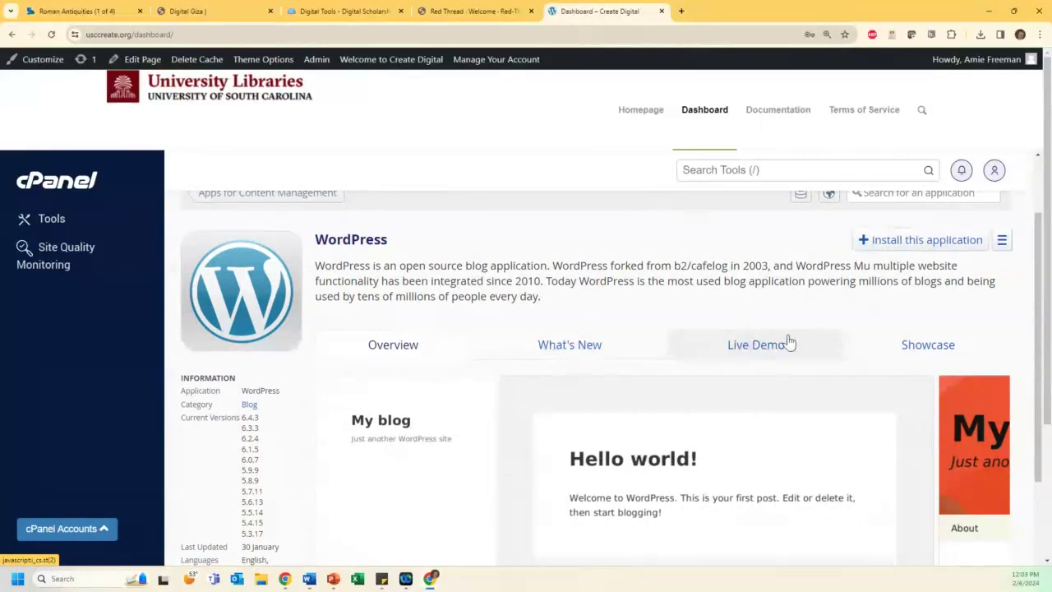
{"action": "scroll", "coordinate": [893, 427], "scroll_direction": "up", "scroll_amount": 2}
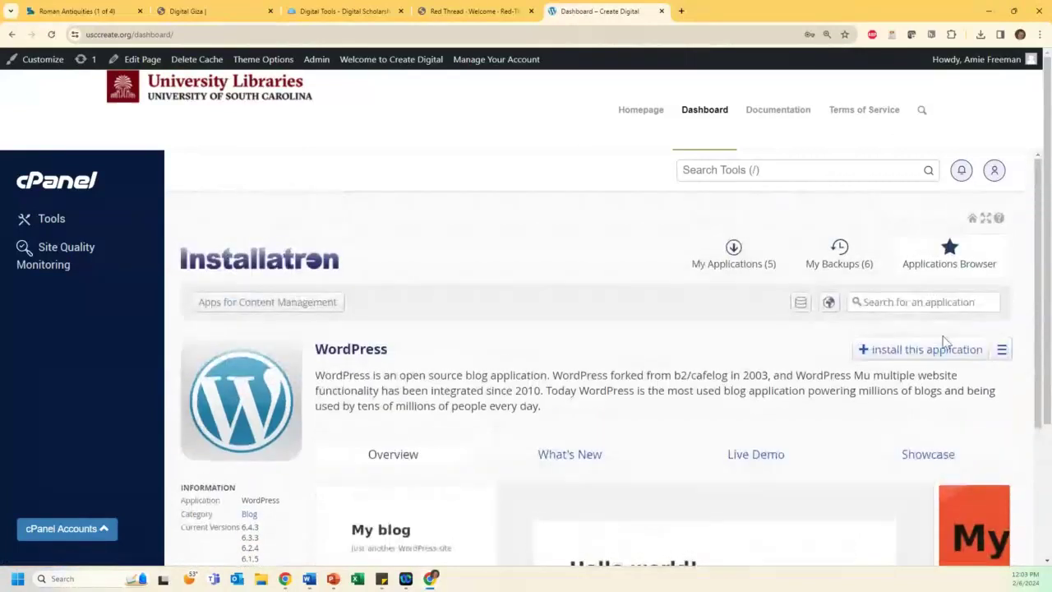
{"action": "left_click", "coordinate": [899, 355]}
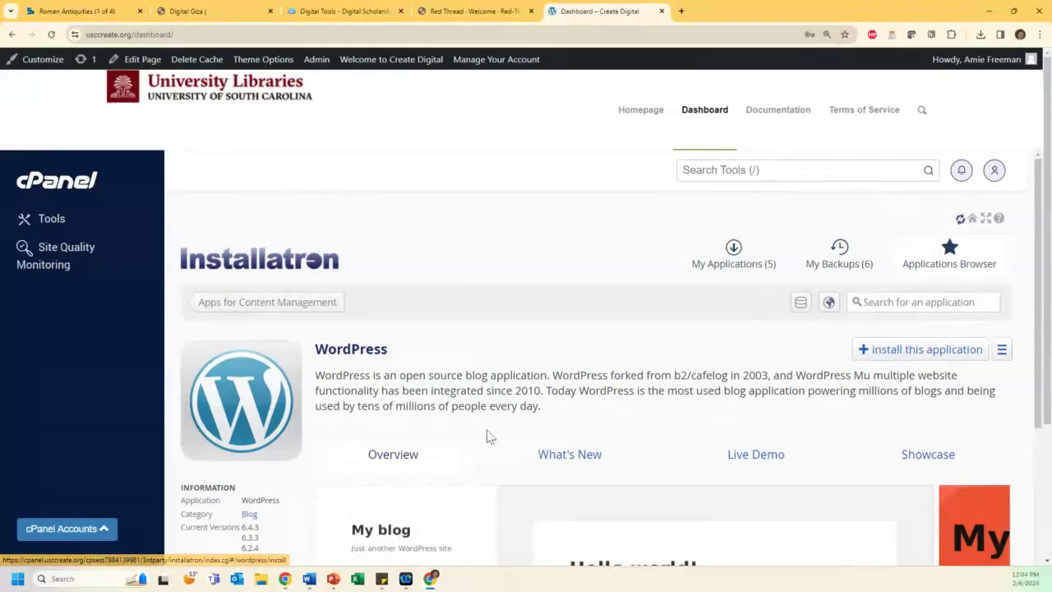
{"action": "scroll", "coordinate": [473, 395], "scroll_direction": "down", "scroll_amount": 2}
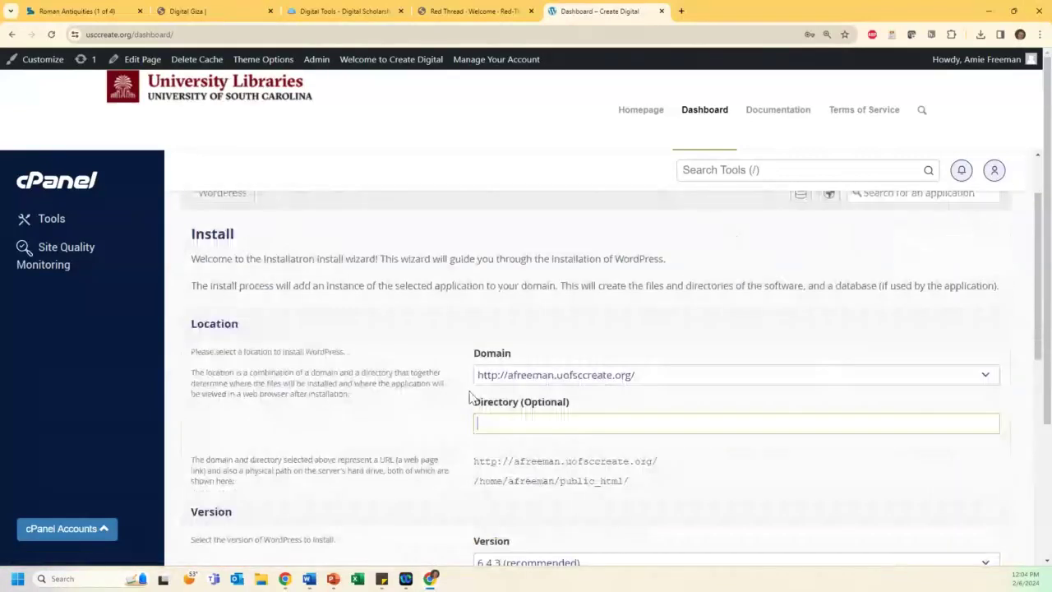
Step: Choose the https digital subdomain and set the install directory to demo02062024WP
{"action": "scroll", "coordinate": [495, 313], "scroll_direction": "down", "scroll_amount": 1}
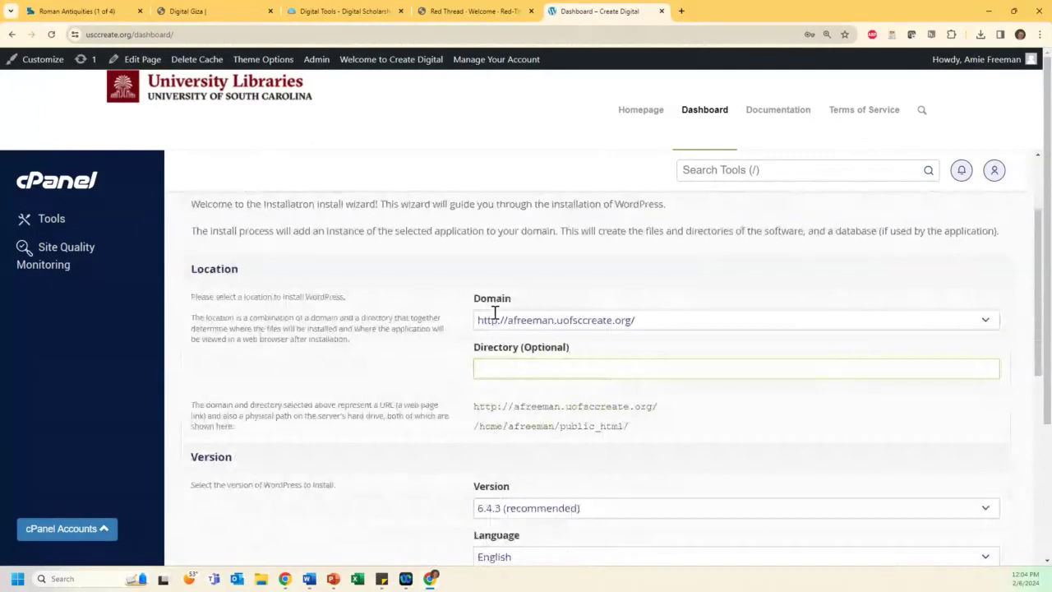
{"action": "left_click", "coordinate": [503, 319]}
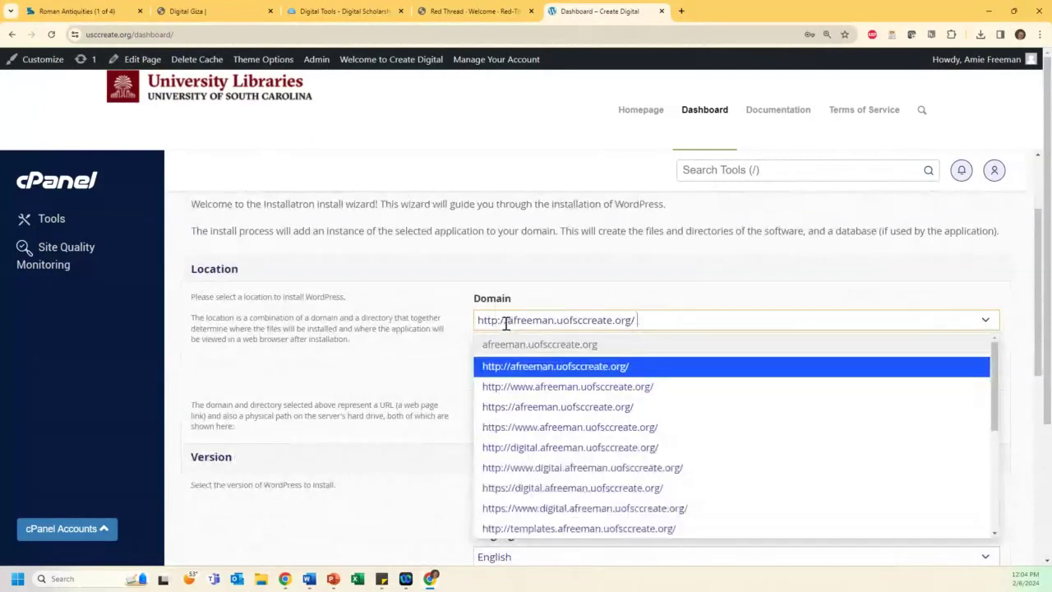
{"action": "left_click", "coordinate": [527, 489]}
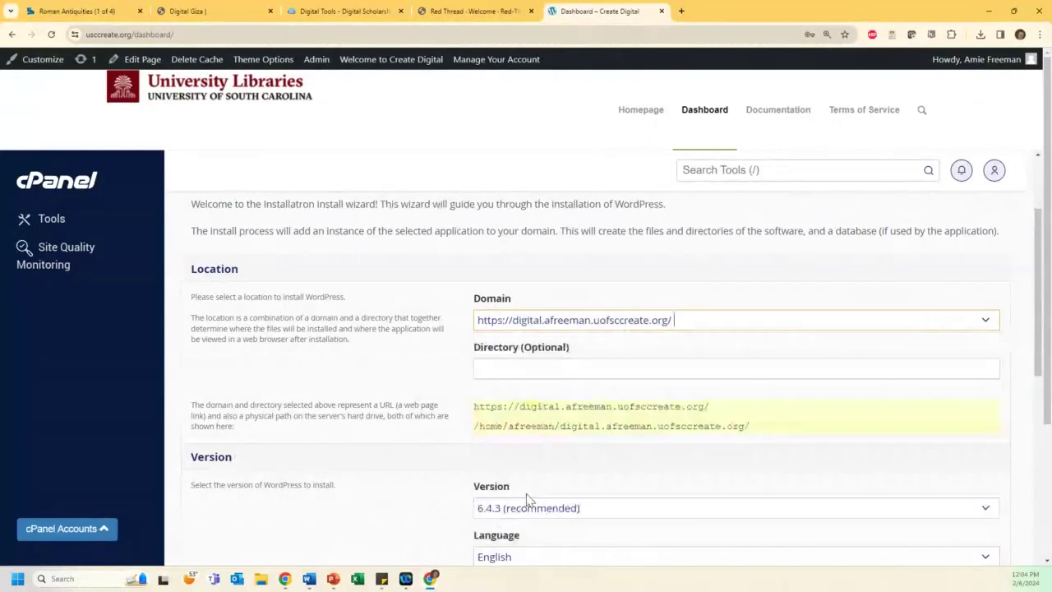
{"action": "left_click", "coordinate": [521, 368]}
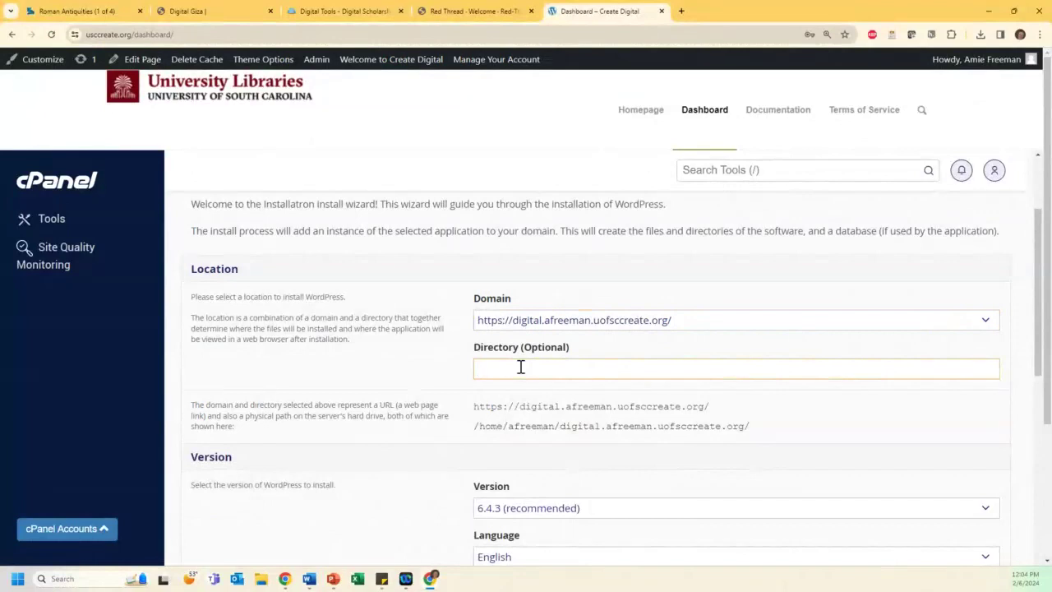
{"action": "type", "text": "demo02062024"}
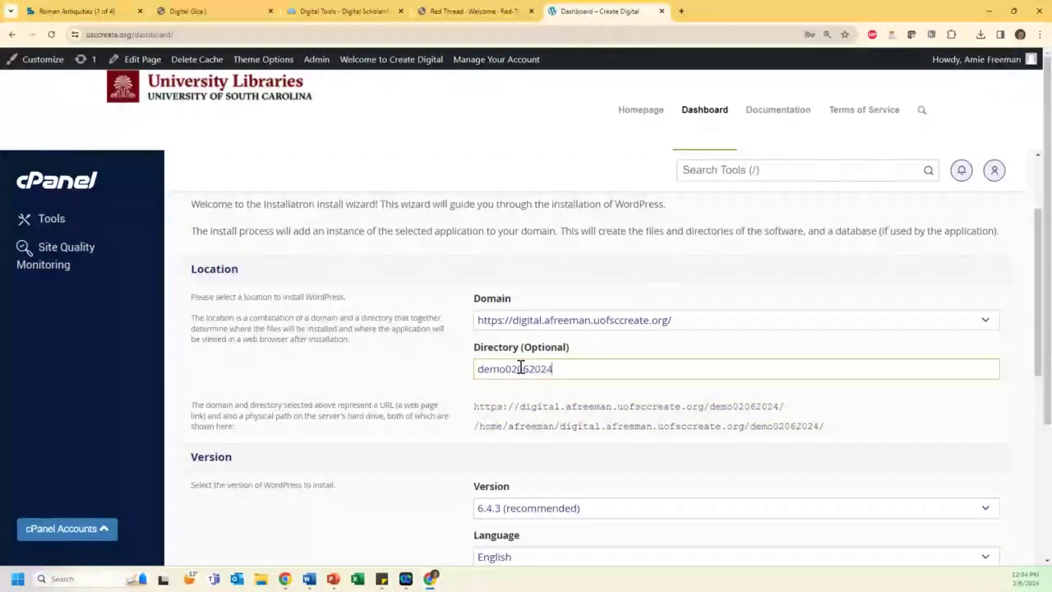
{"action": "type", "text": "WP"}
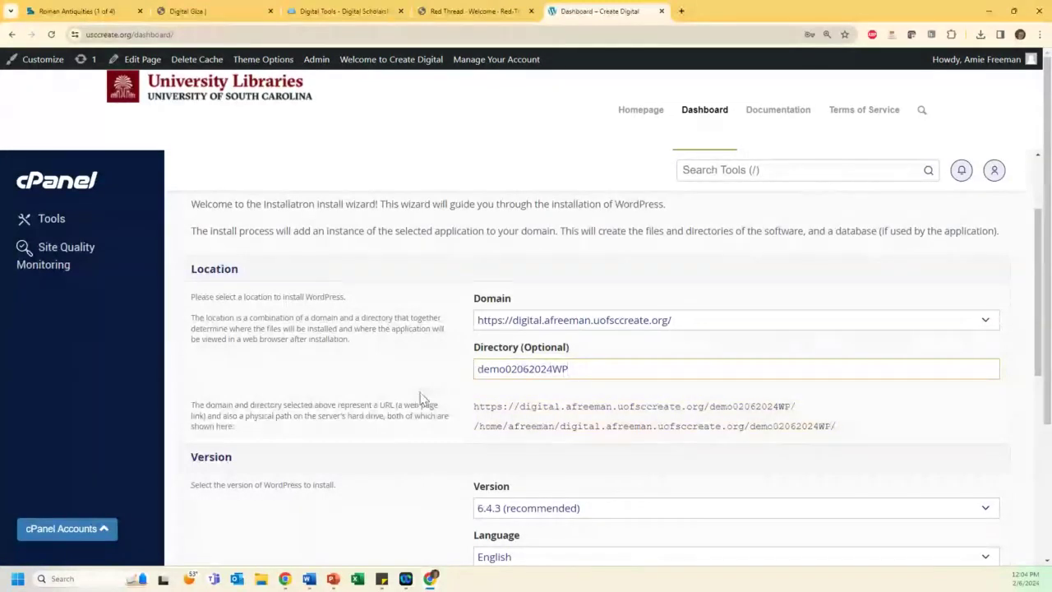
Step: Select the full install URL and review WordPress 6.4.3, English, clean install and EULA options
{"action": "left_click_drag", "start_coordinate": [814, 409], "coordinate": [473, 411]}
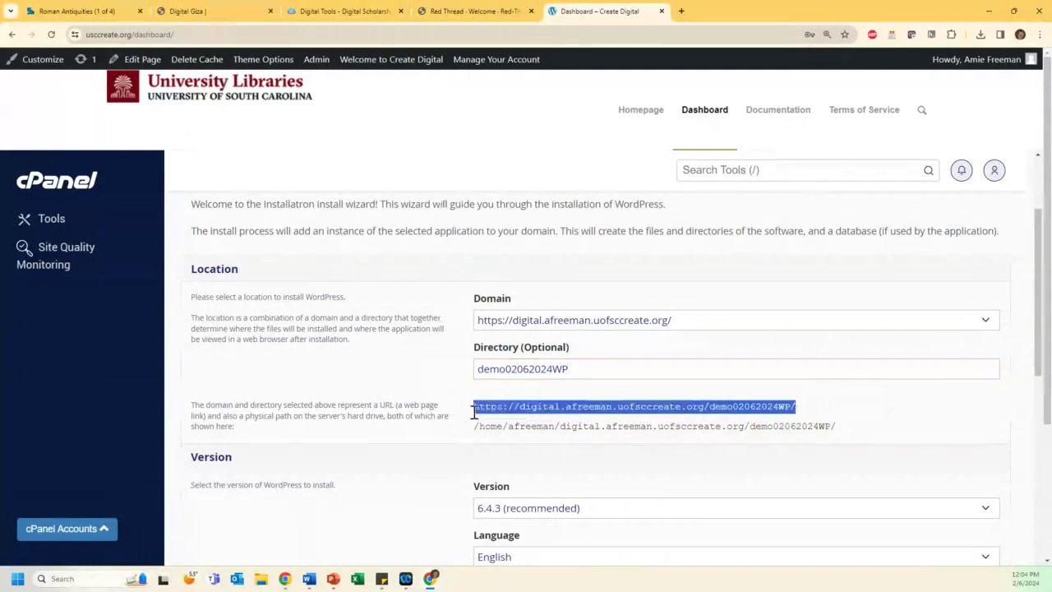
{"action": "scroll", "coordinate": [468, 411], "scroll_direction": "down", "scroll_amount": 2}
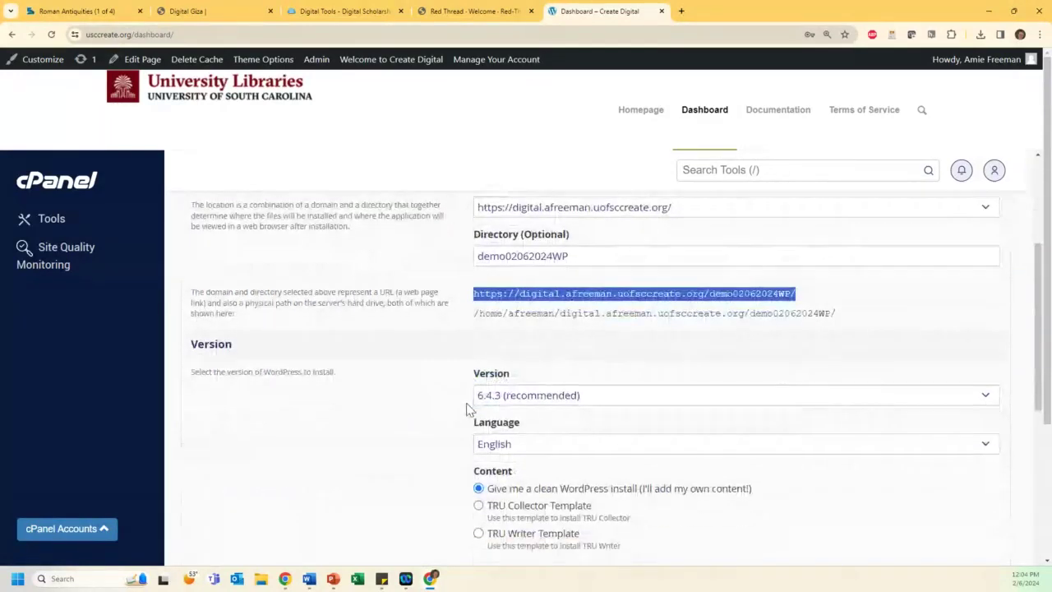
{"action": "scroll", "coordinate": [468, 409], "scroll_direction": "down", "scroll_amount": 1}
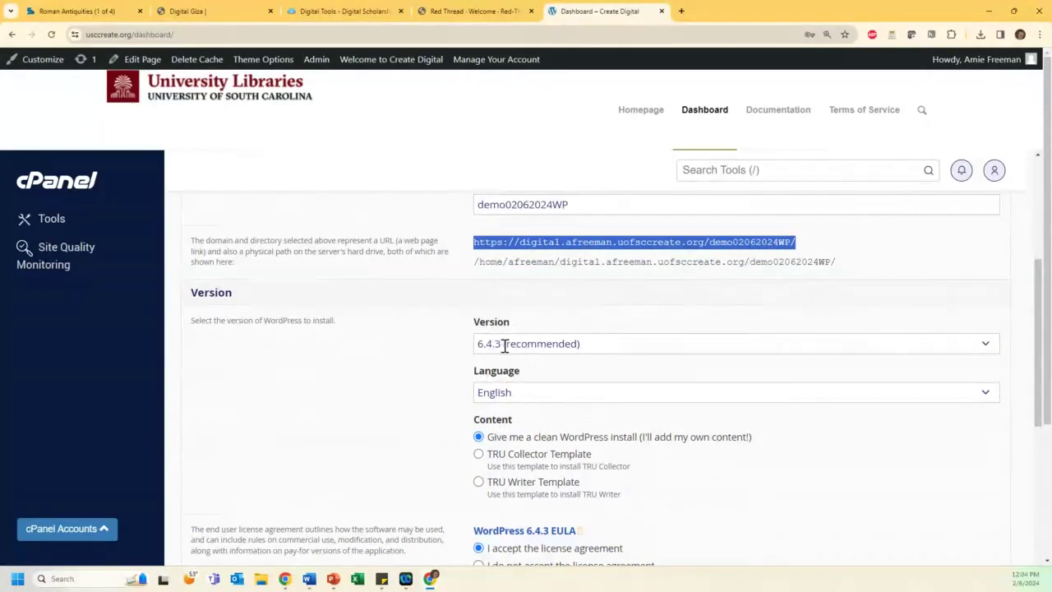
{"action": "scroll", "coordinate": [515, 341], "scroll_direction": "down", "scroll_amount": 1}
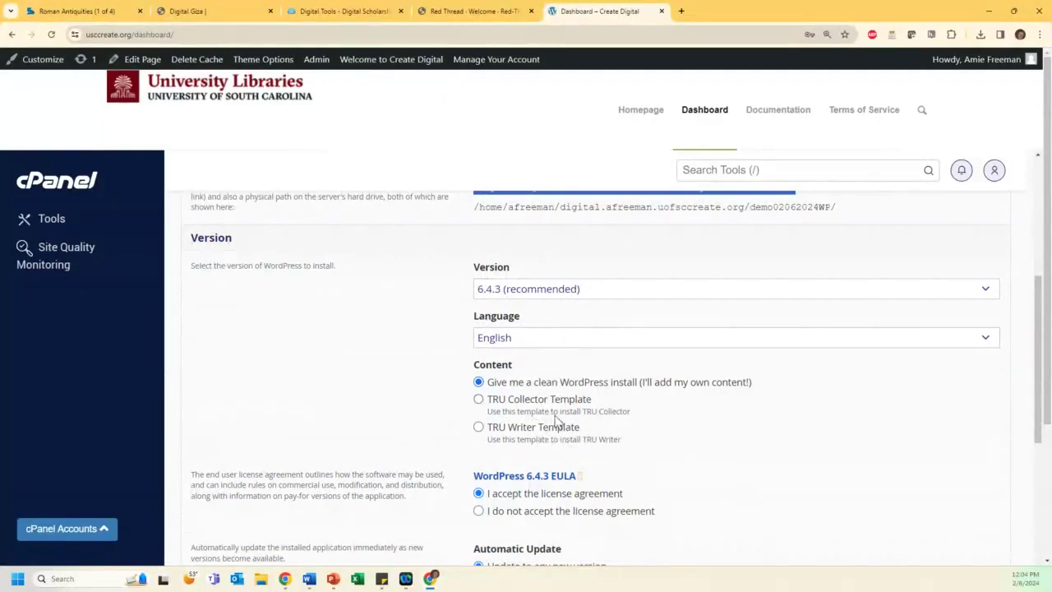
{"action": "scroll", "coordinate": [563, 415], "scroll_direction": "down", "scroll_amount": 1}
{"action": "scroll", "coordinate": [563, 415], "scroll_direction": "down", "scroll_amount": 2}
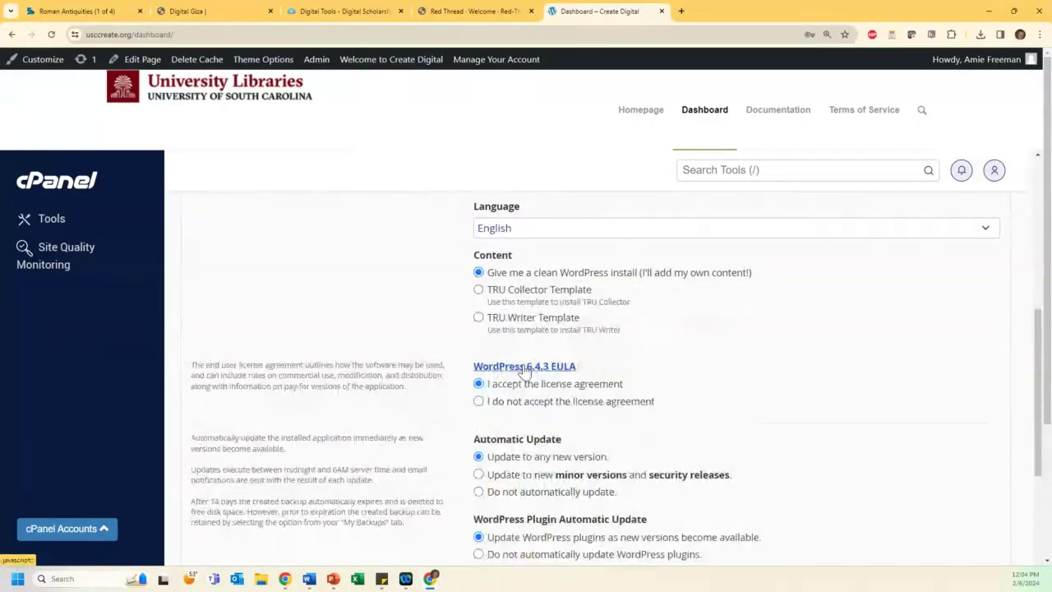
{"action": "scroll", "coordinate": [524, 372], "scroll_direction": "down", "scroll_amount": 2}
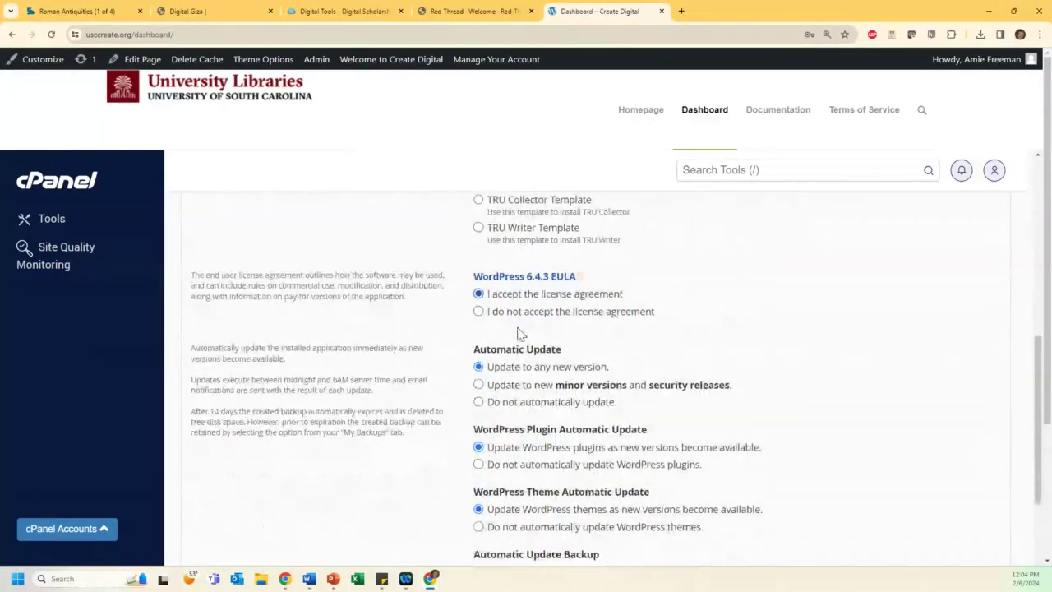
{"action": "scroll", "coordinate": [518, 333], "scroll_direction": "down", "scroll_amount": 4}
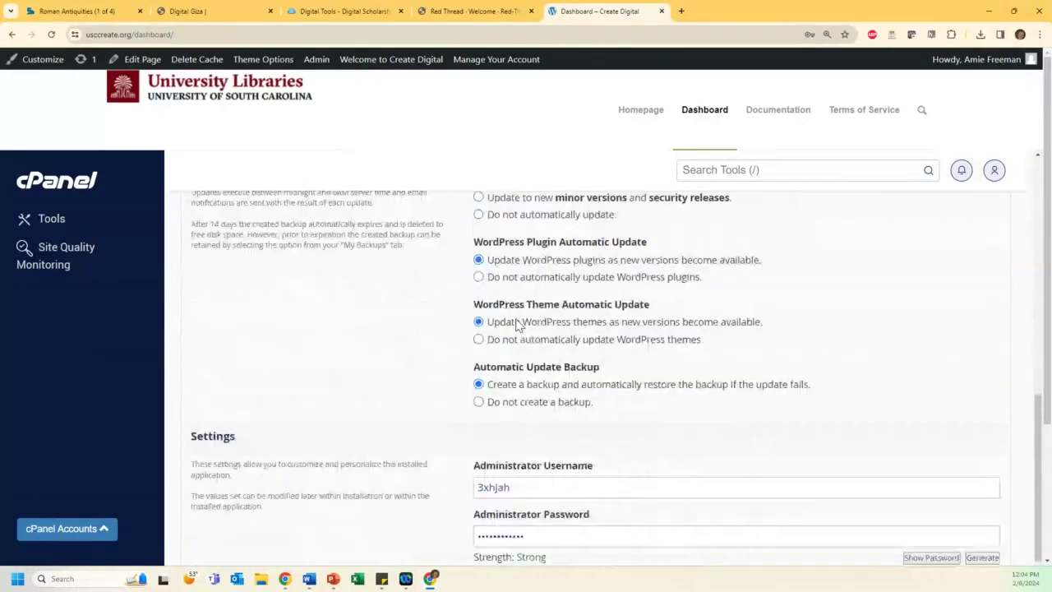
Step: Replace the default administrator username with a new one and enter a strong administrator password
{"action": "scroll", "coordinate": [516, 325], "scroll_direction": "down", "scroll_amount": 3}
{"action": "double_click", "coordinate": [516, 325]}
{"action": "type", "text": "dillardamie"}
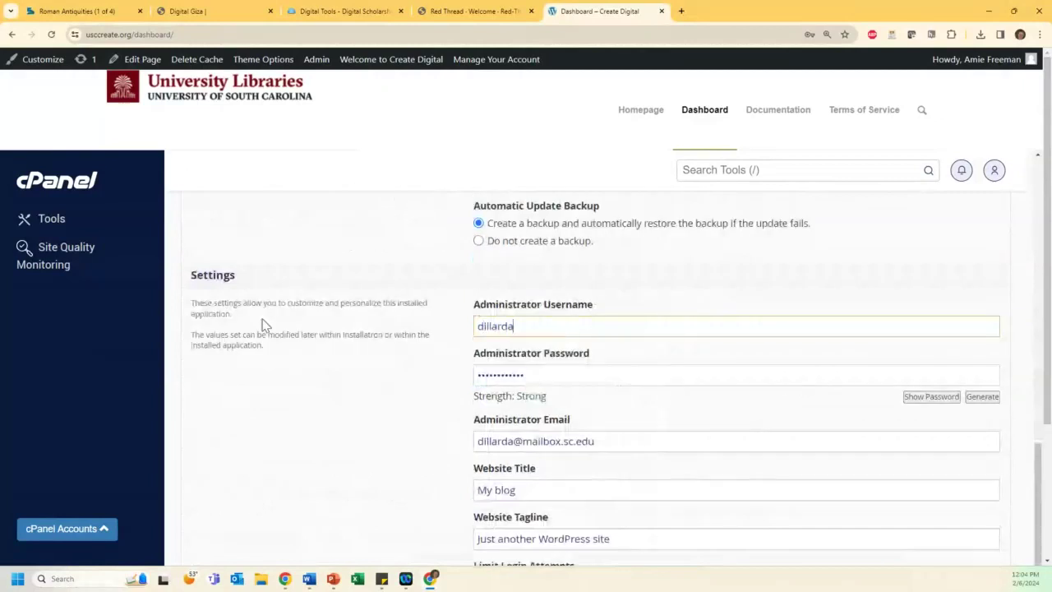
{"action": "key", "text": "Tab"}
{"action": "type", "text": "•••••••"}
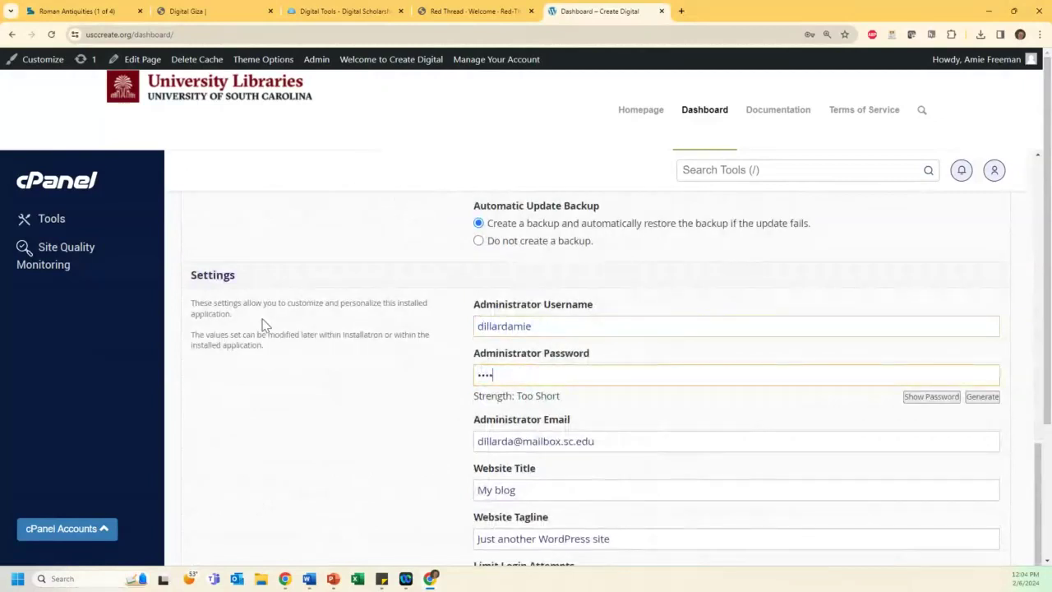
{"action": "type", "text": "•••••"}
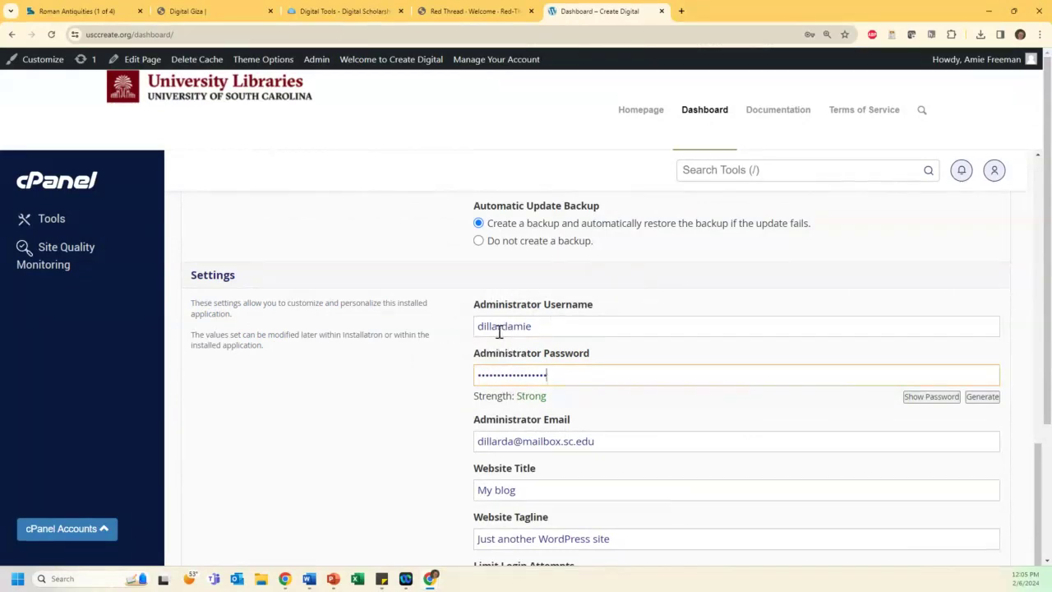
{"action": "scroll", "coordinate": [497, 331], "scroll_direction": "down", "scroll_amount": 1}
{"action": "scroll", "coordinate": [497, 331], "scroll_direction": "down", "scroll_amount": 4}
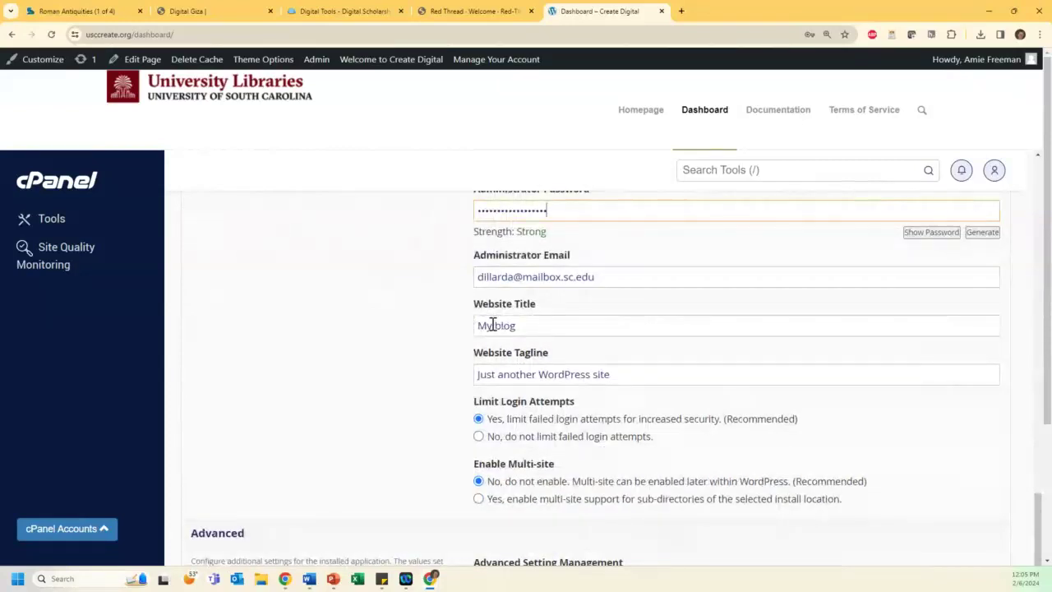
{"action": "scroll", "coordinate": [493, 326], "scroll_direction": "down", "scroll_amount": 4}
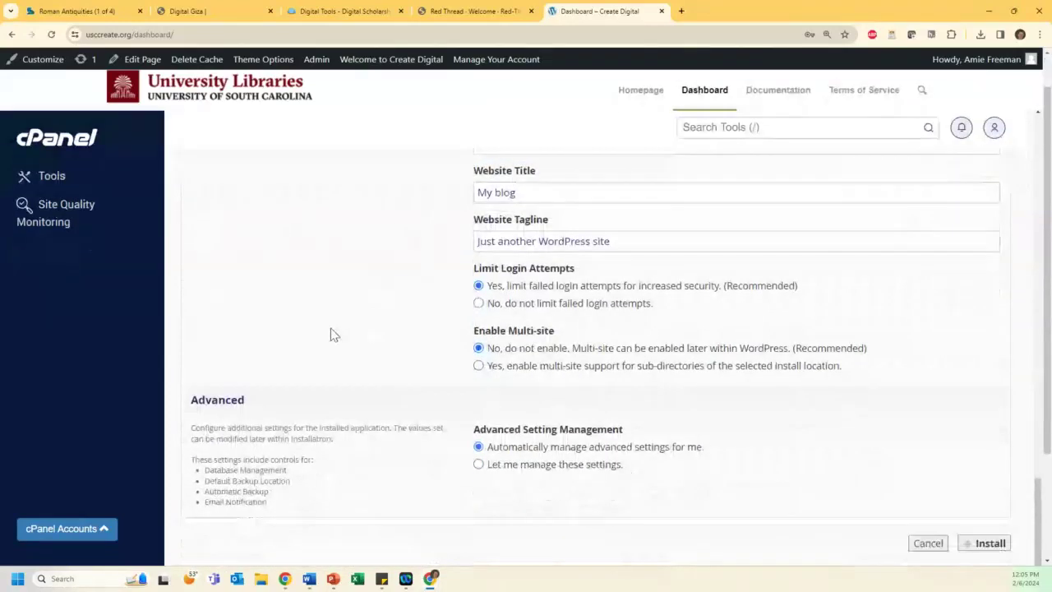
{"action": "scroll", "coordinate": [353, 334], "scroll_direction": "down", "scroll_amount": 4}
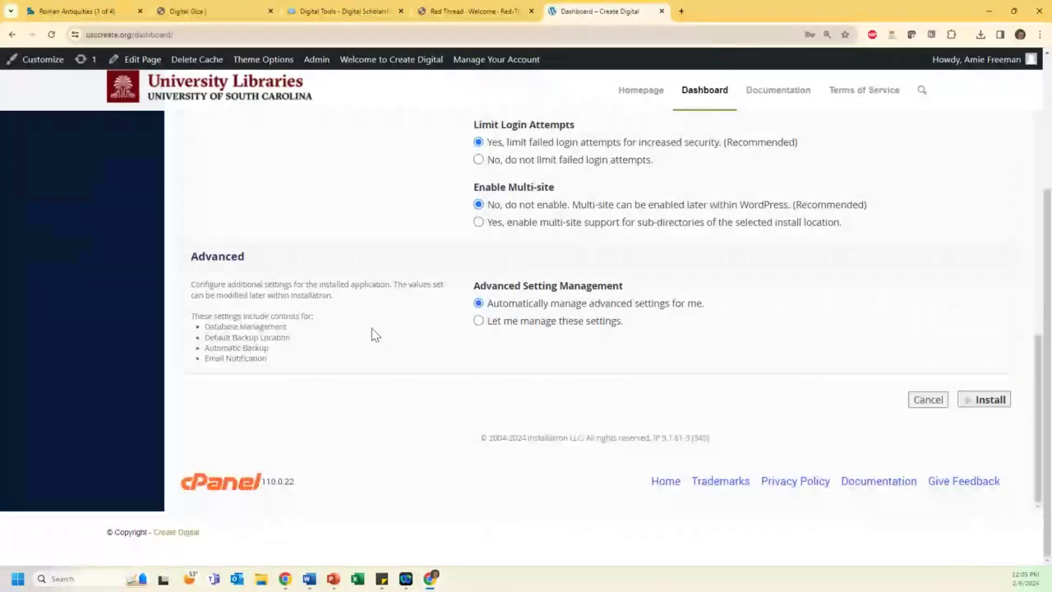
Step: Install WordPress and find the new My blog entry at /demo02062024WP/ in the installed list
{"action": "left_click", "coordinate": [989, 401]}
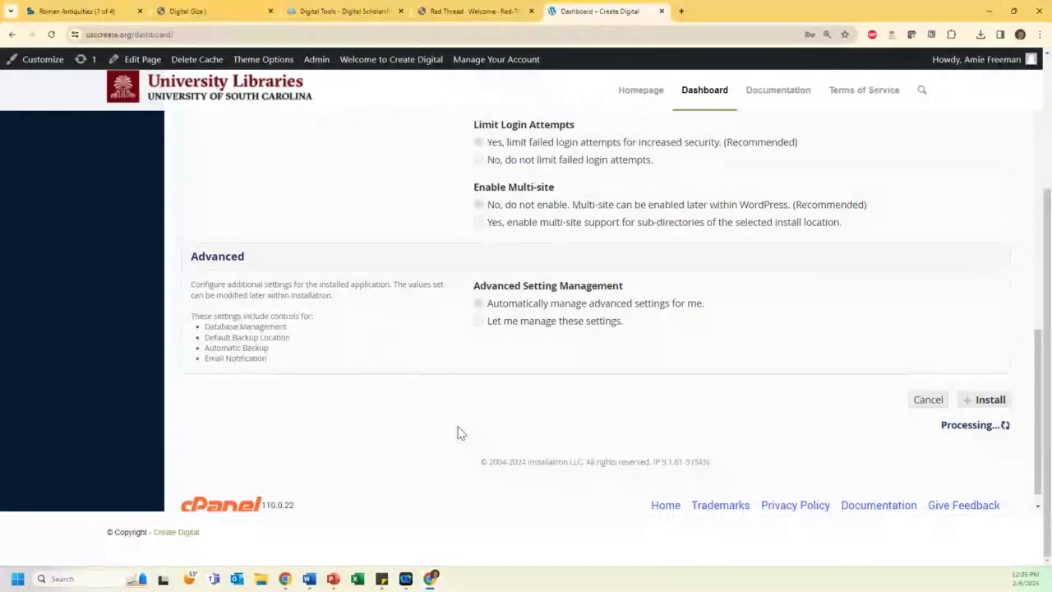
{"action": "scroll", "coordinate": [458, 433], "scroll_direction": "down", "scroll_amount": 1}
{"action": "scroll", "coordinate": [425, 329], "scroll_direction": "down", "scroll_amount": 3}
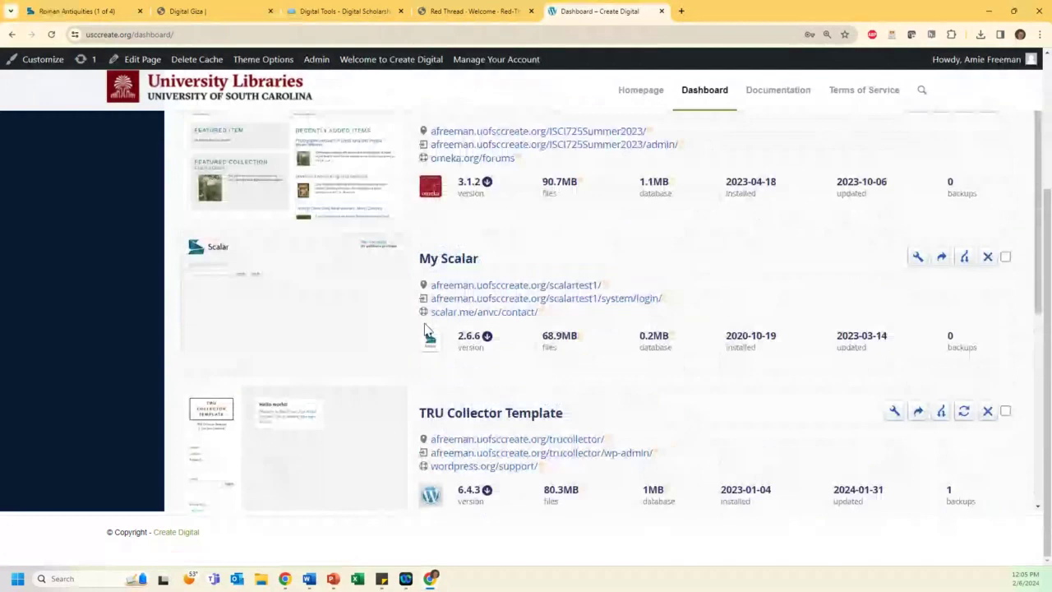
{"action": "scroll", "coordinate": [425, 329], "scroll_direction": "down", "scroll_amount": 3}
{"action": "scroll", "coordinate": [425, 325], "scroll_direction": "down", "scroll_amount": 3}
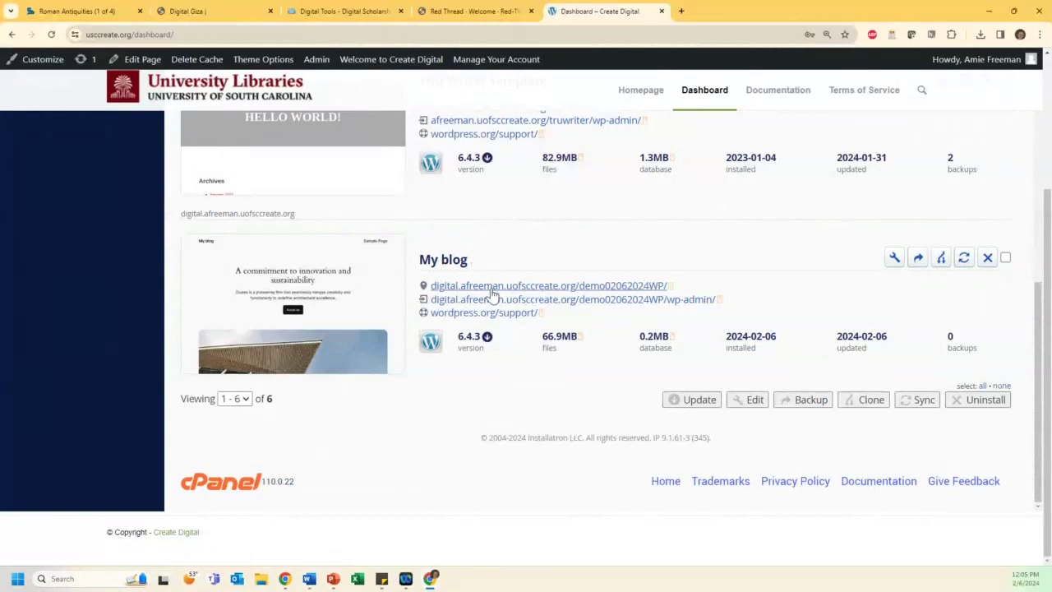
Step: Open the new My blog site's URL in a separate browser tab and switch to it
{"action": "right_click", "coordinate": [489, 289]}
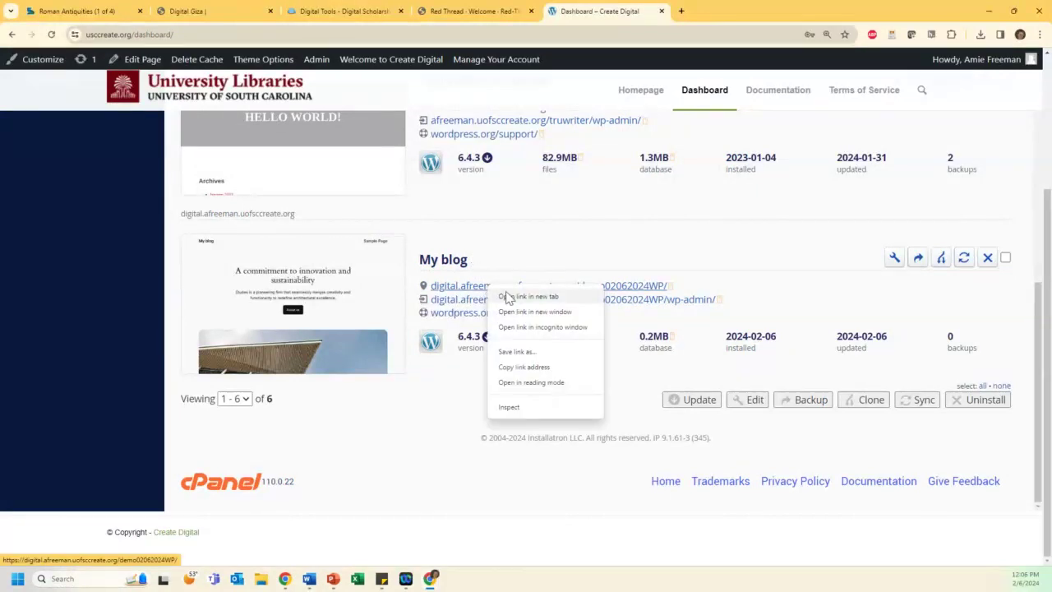
{"action": "left_click", "coordinate": [510, 298]}
{"action": "left_click", "coordinate": [735, 12]}
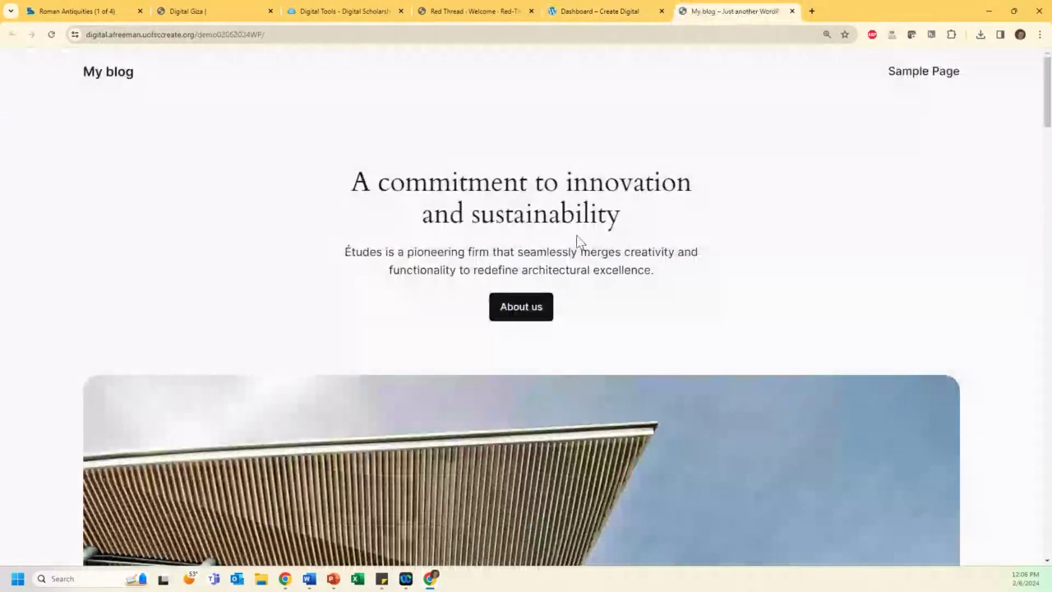
Step: Scroll through the new site's front page, then go back to the Dashboard – Create Digital tab
{"action": "scroll", "coordinate": [621, 222], "scroll_direction": "down", "scroll_amount": 3}
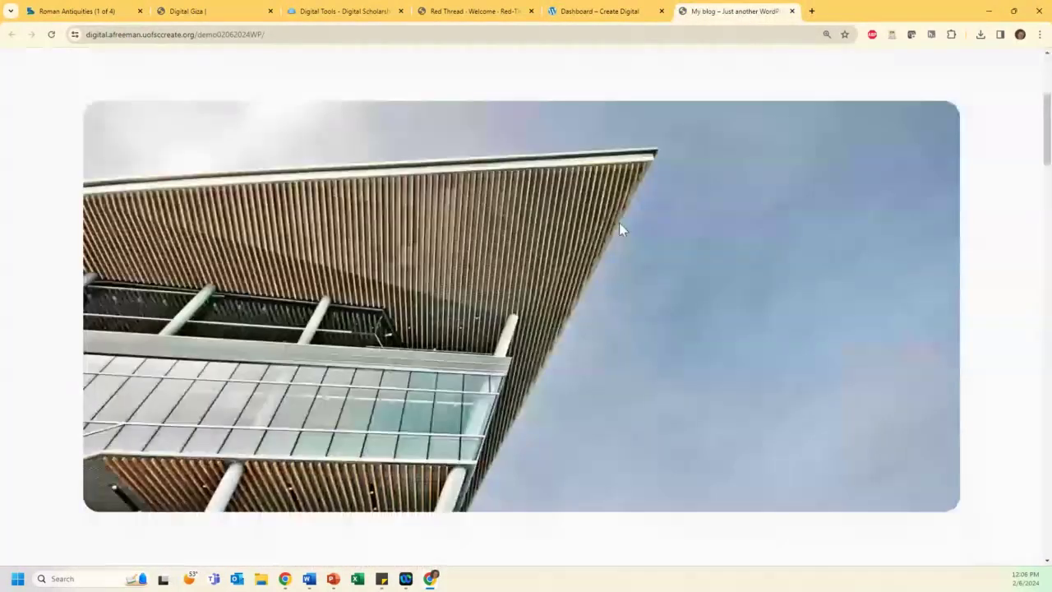
{"action": "scroll", "coordinate": [620, 226], "scroll_direction": "down", "scroll_amount": 5}
{"action": "scroll", "coordinate": [620, 237], "scroll_direction": "down", "scroll_amount": 15}
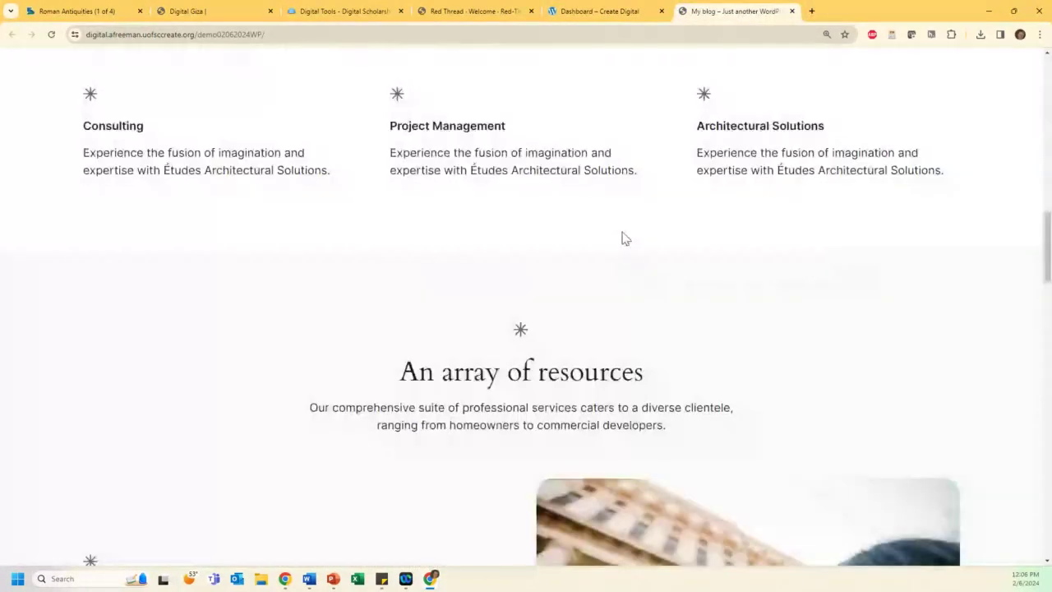
{"action": "scroll", "coordinate": [620, 233], "scroll_direction": "up", "scroll_amount": 3}
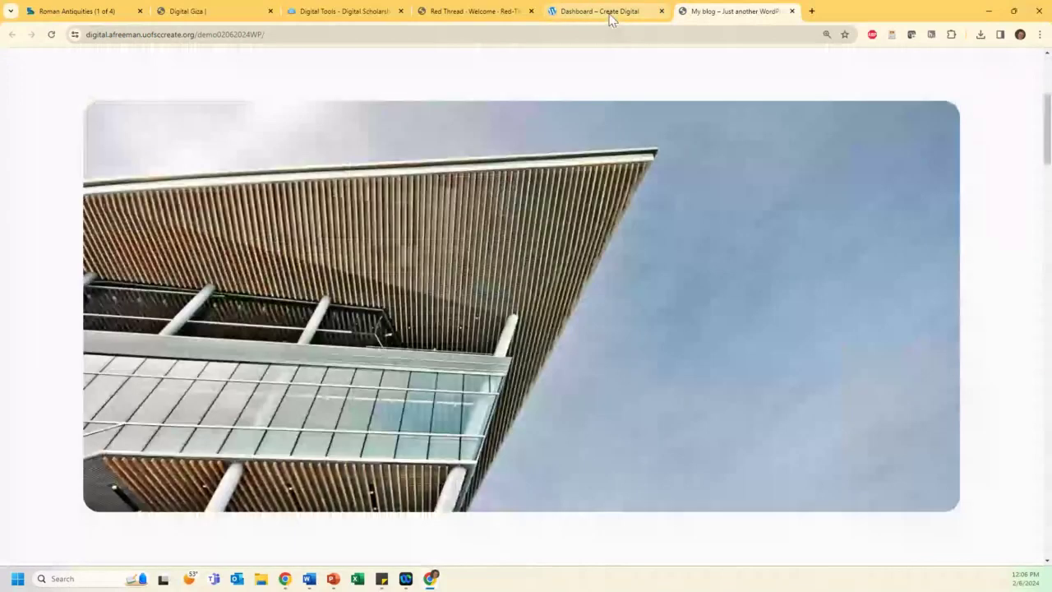
{"action": "left_click", "coordinate": [610, 13]}
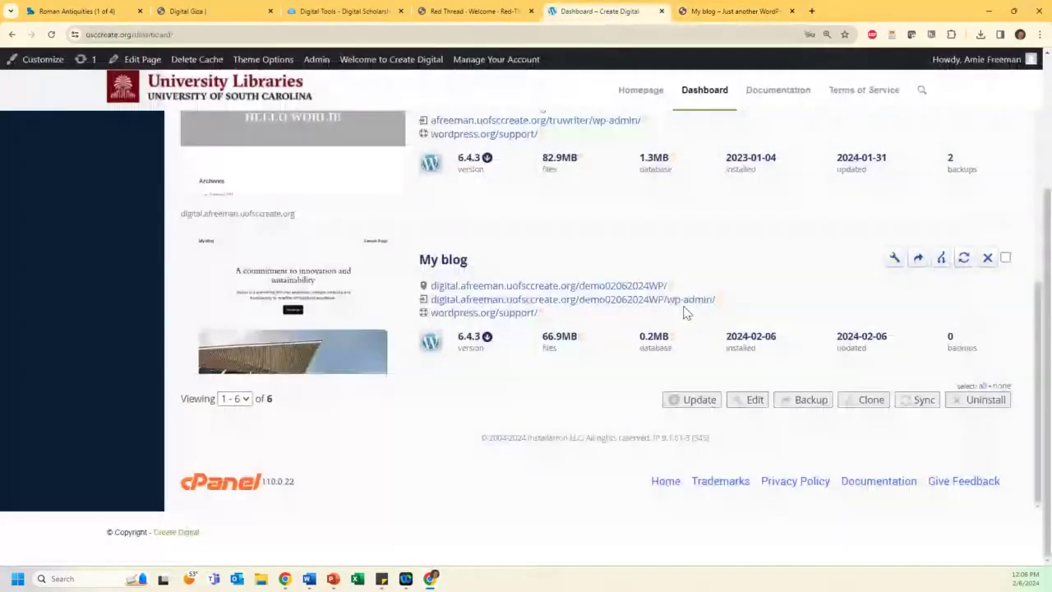
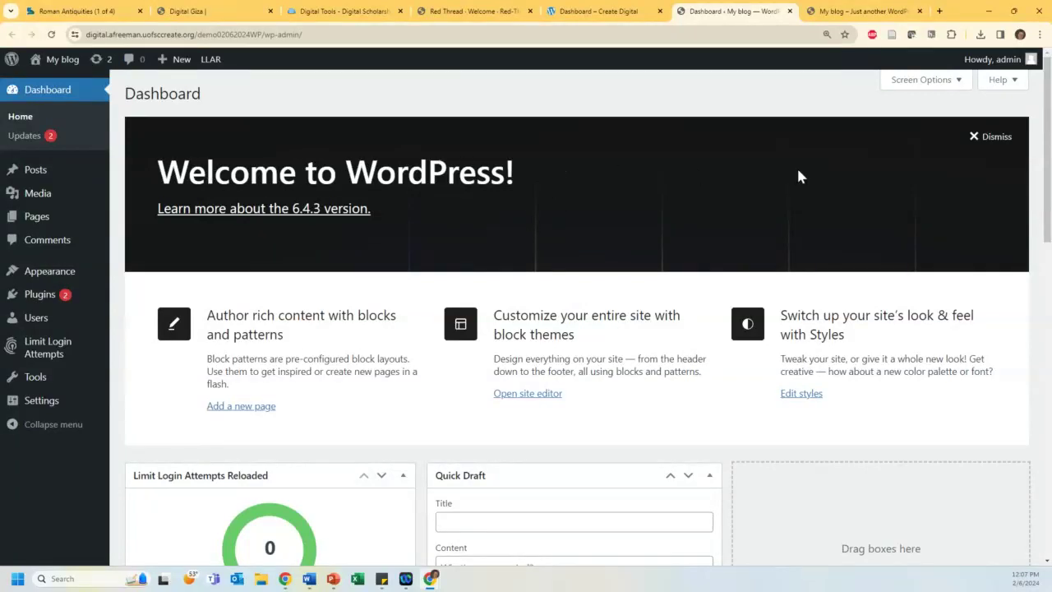
Step: Dismiss the Welcome panel, hide Limit Login Attempts Reloaded and WordPress Events and News, and move Activity to the third column
{"action": "left_click", "coordinate": [992, 138]}
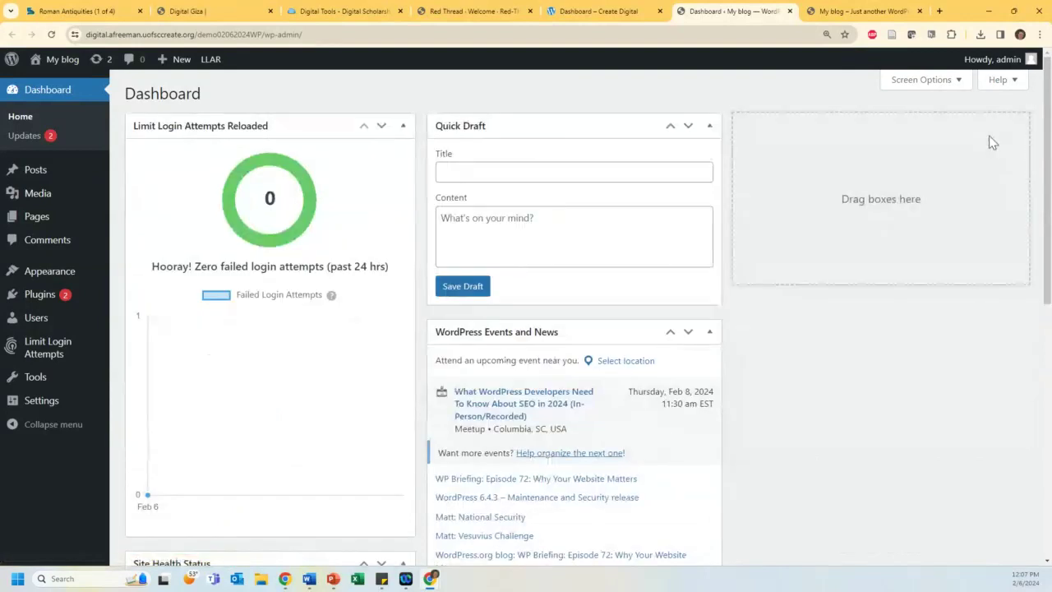
{"action": "left_click", "coordinate": [927, 80]}
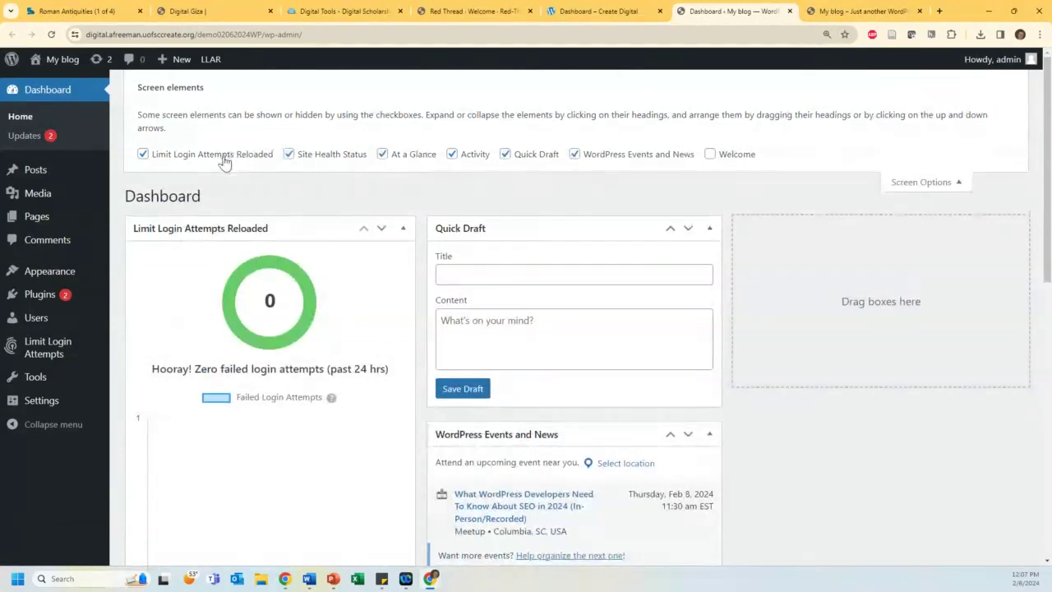
{"action": "left_click", "coordinate": [206, 161]}
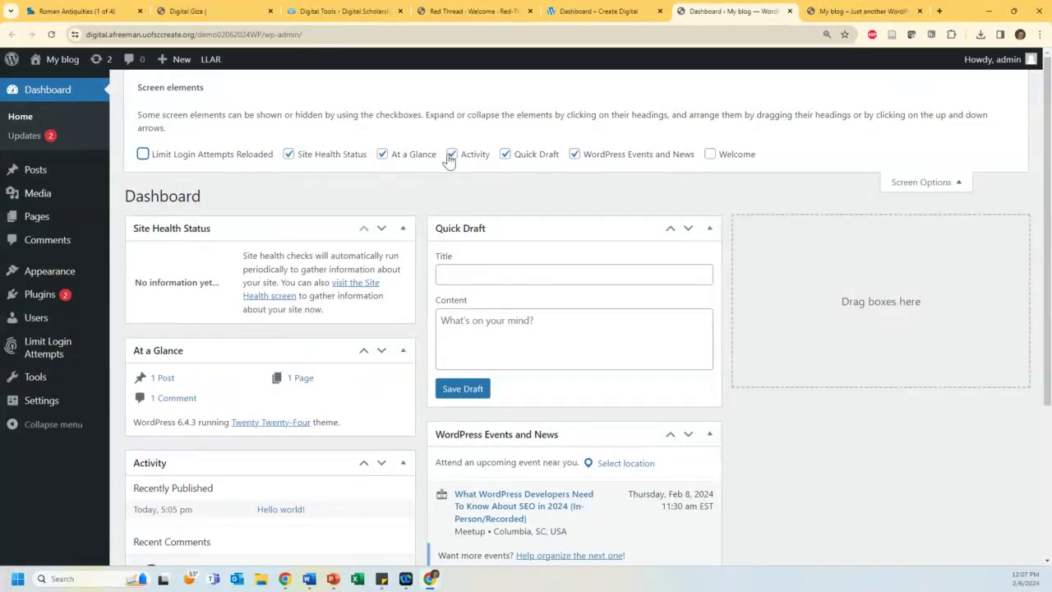
{"action": "left_click", "coordinate": [595, 160]}
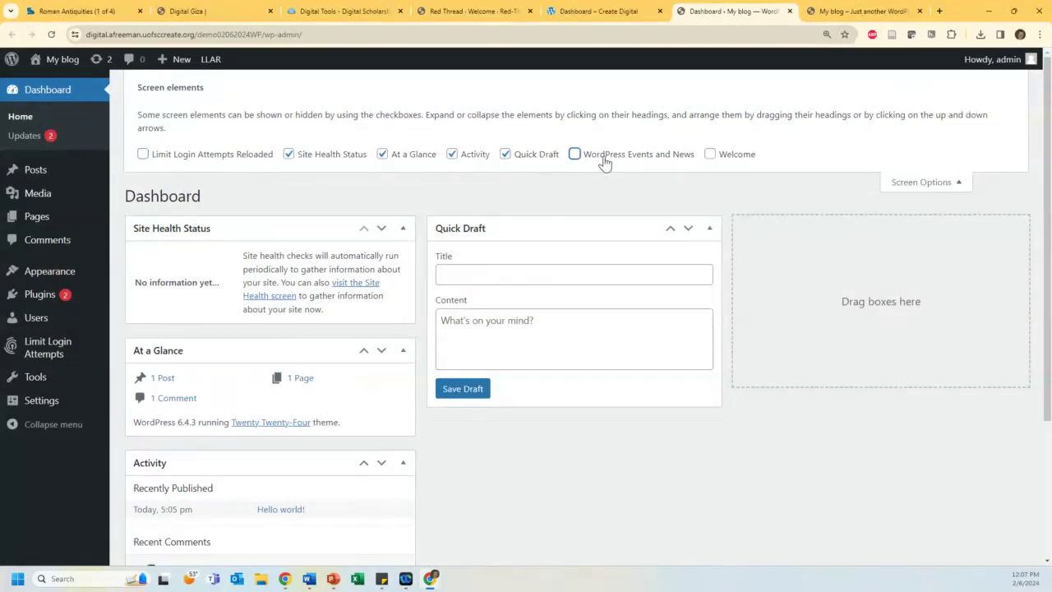
{"action": "scroll", "coordinate": [617, 160], "scroll_direction": "down", "scroll_amount": 1}
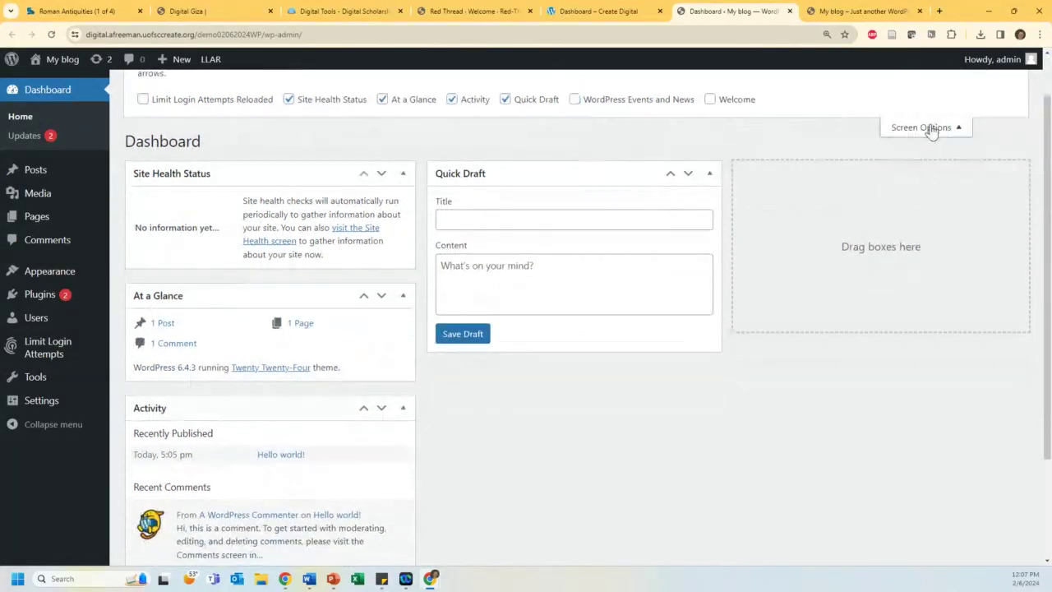
{"action": "left_click", "coordinate": [931, 132]}
{"action": "left_click_drag", "start_coordinate": [288, 352], "coordinate": [904, 124]}
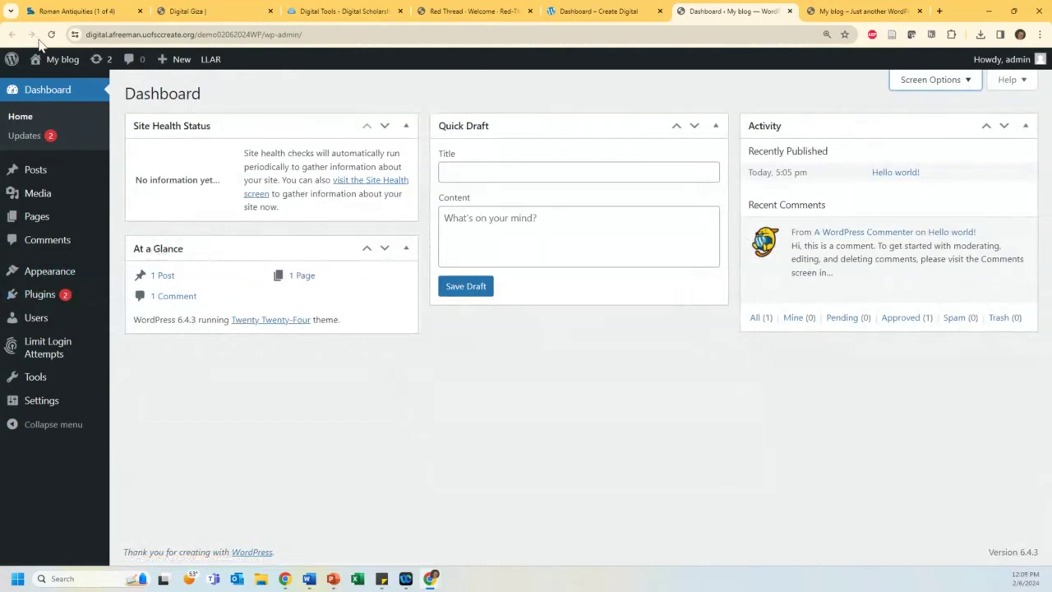
{"action": "mouse_move", "coordinate": [49, 67]}
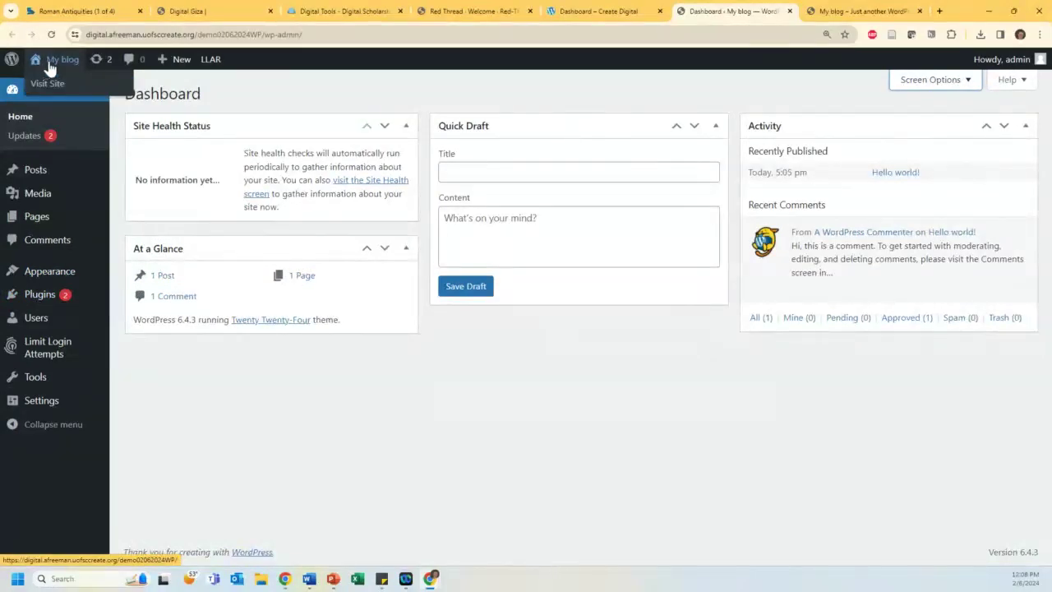
{"action": "left_click", "coordinate": [46, 87]}
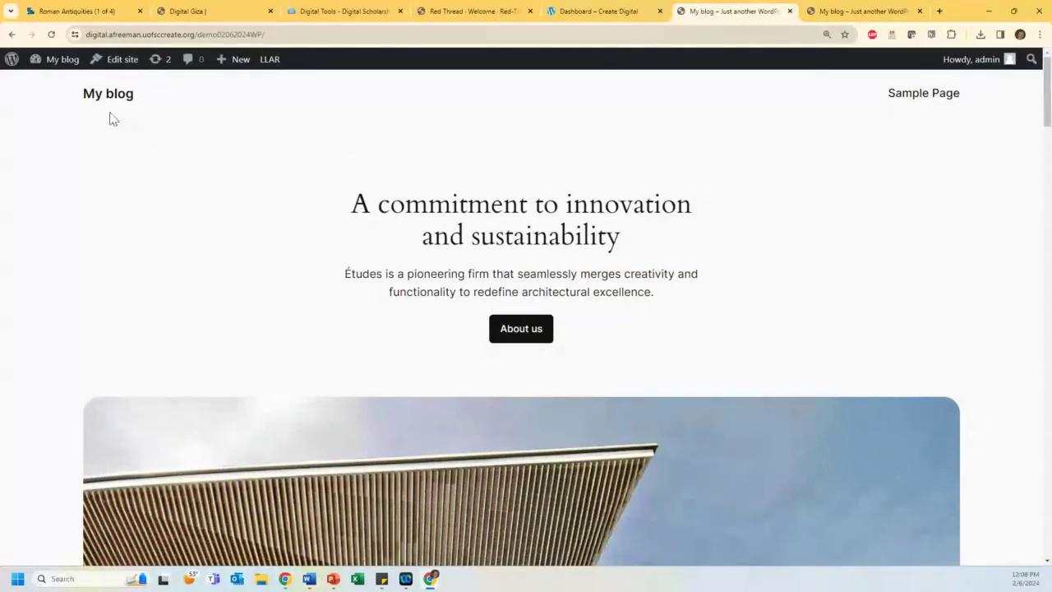
{"action": "mouse_move", "coordinate": [56, 66]}
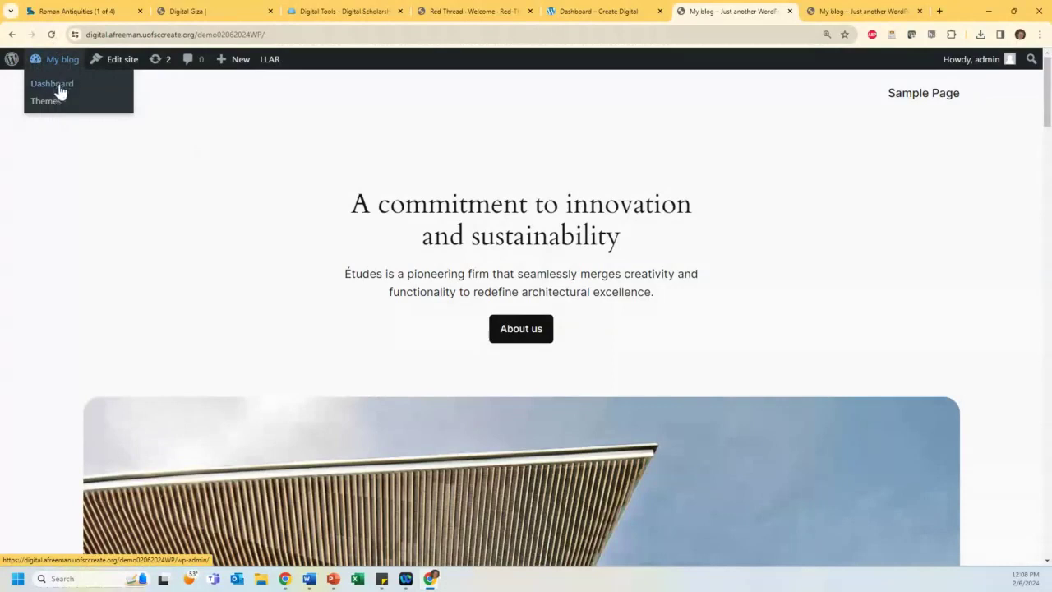
{"action": "left_click", "coordinate": [54, 84]}
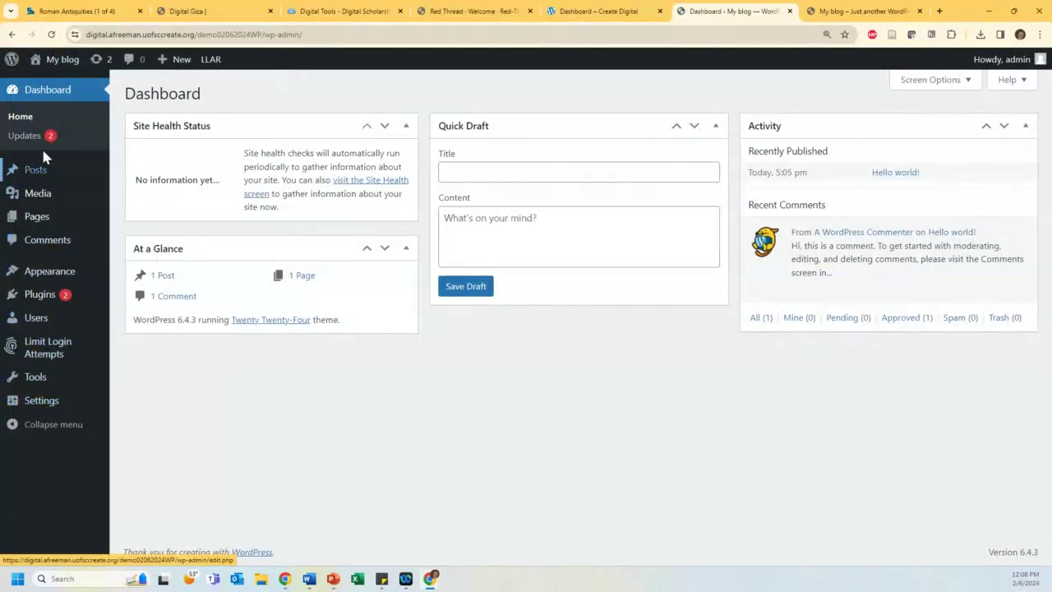
{"action": "mouse_move", "coordinate": [47, 411]}
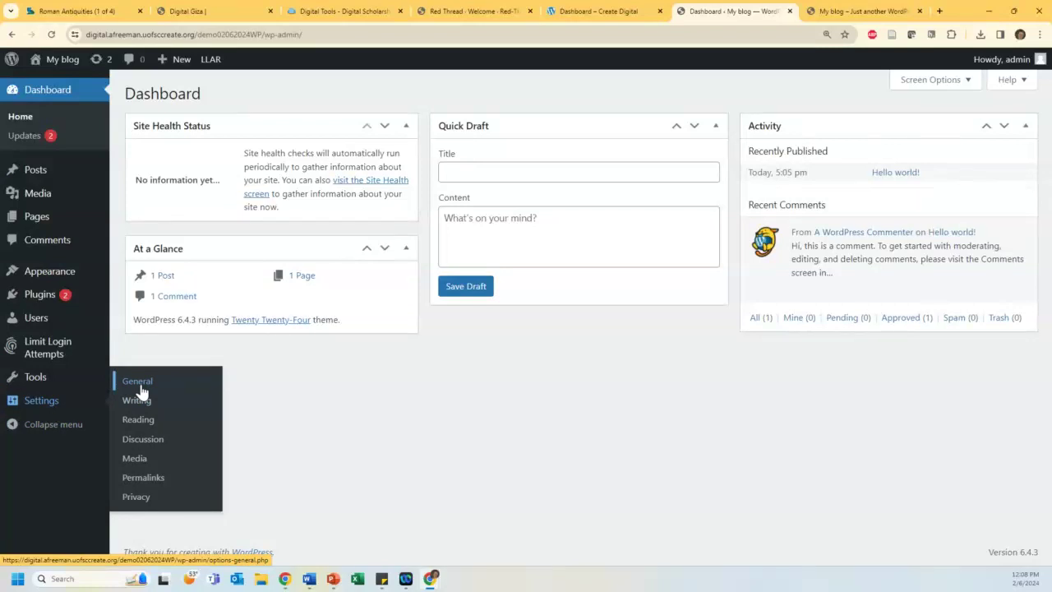
Step: In General Settings, set the Site Title to 'Demo 02/06/2024' and the tagline to 'Welcome to my site'
{"action": "left_click", "coordinate": [138, 382]}
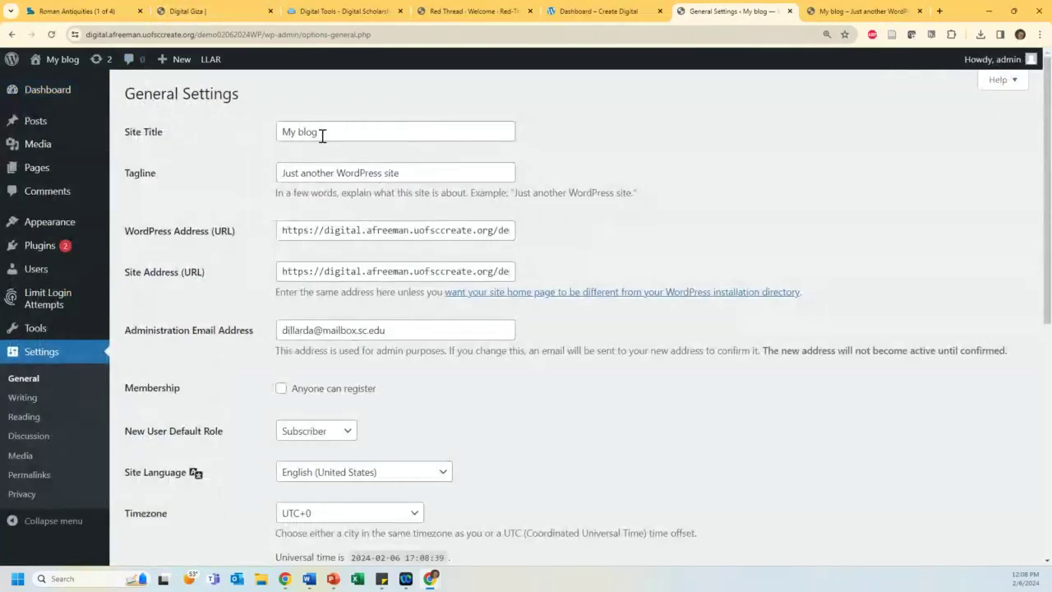
{"action": "left_click_drag", "start_coordinate": [327, 136], "coordinate": [224, 134]}
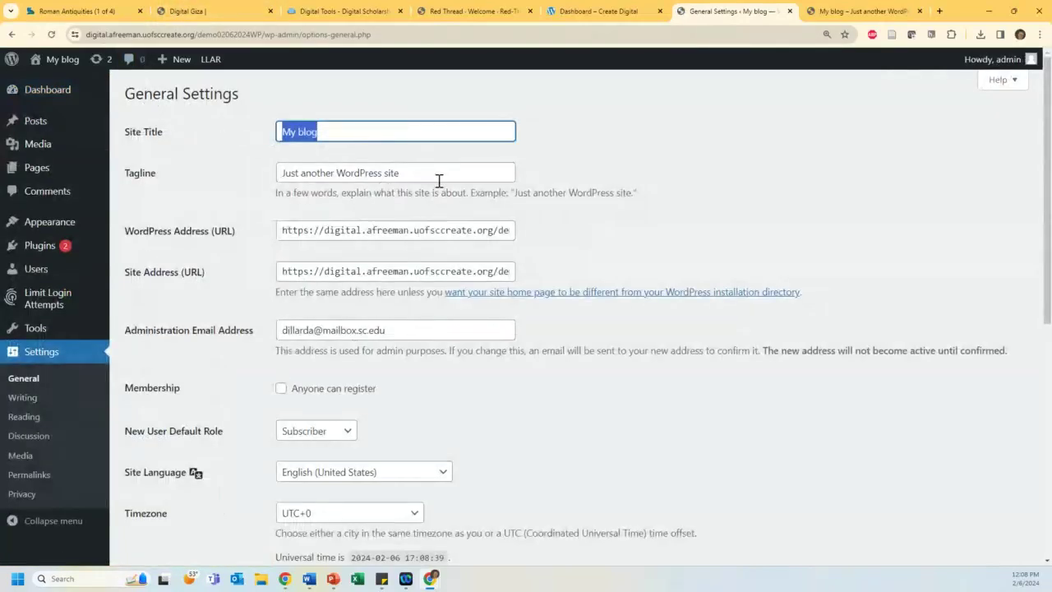
{"action": "type", "text": "Demo"}
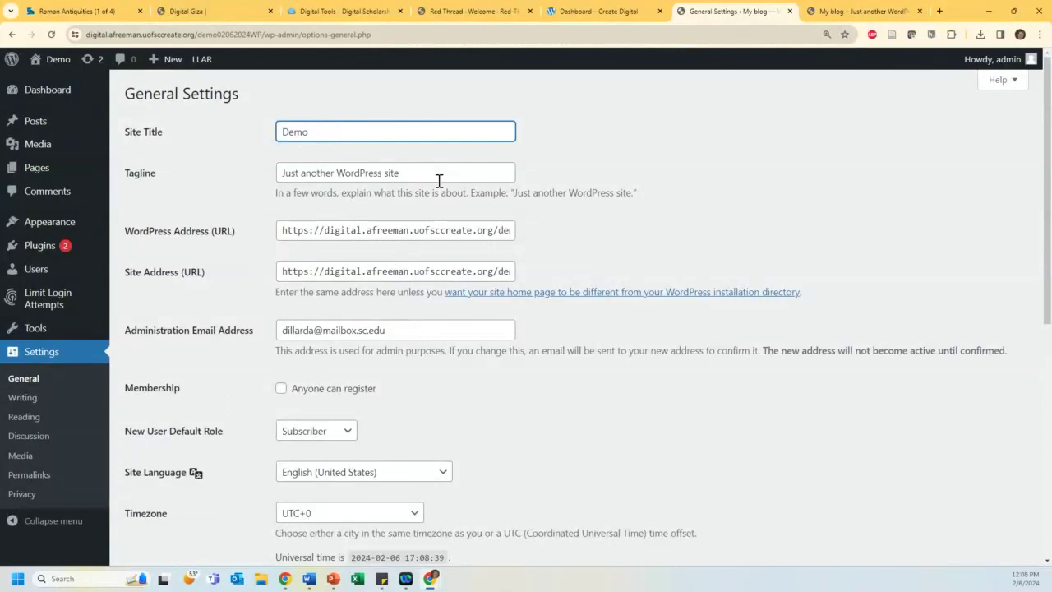
{"action": "type", "text": " 02/"}
{"action": "type", "text": "06/20"}
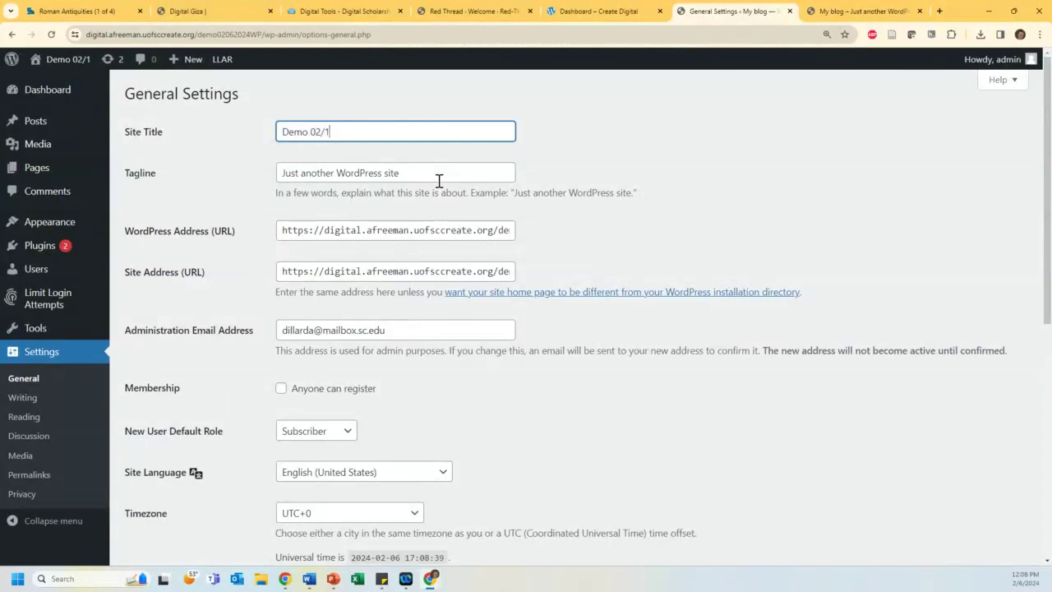
{"action": "type", "text": "24"}
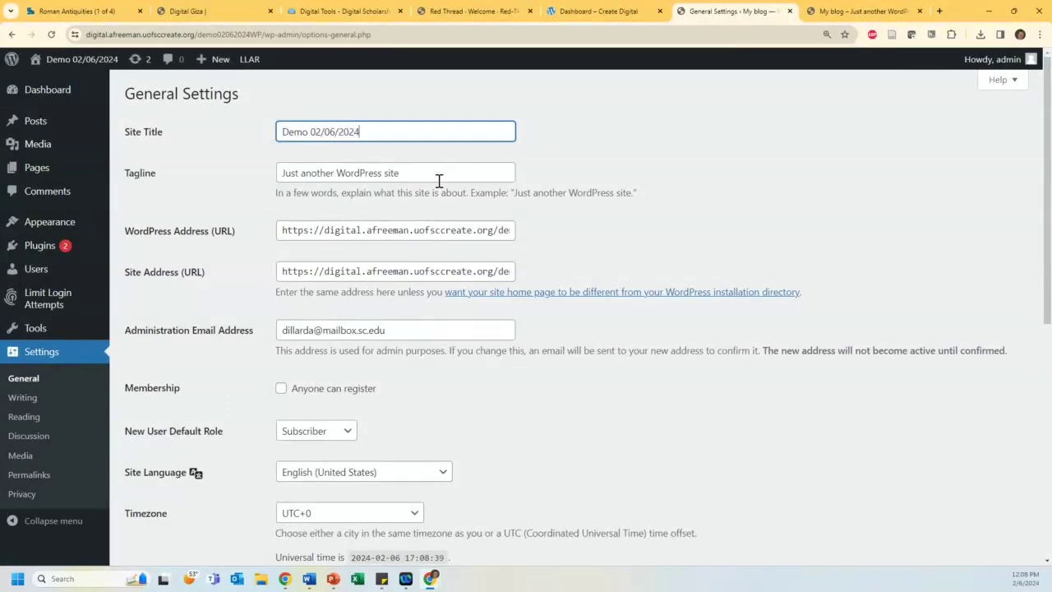
{"action": "key", "text": "Tab"}
{"action": "type", "text": "W"}
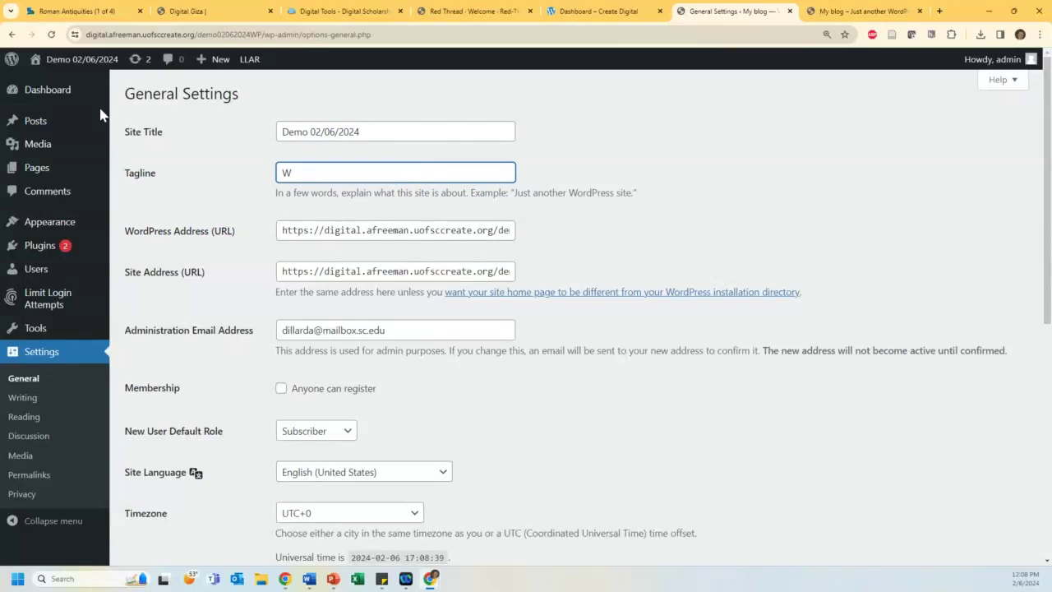
{"action": "type", "text": "elcome to my site!"}
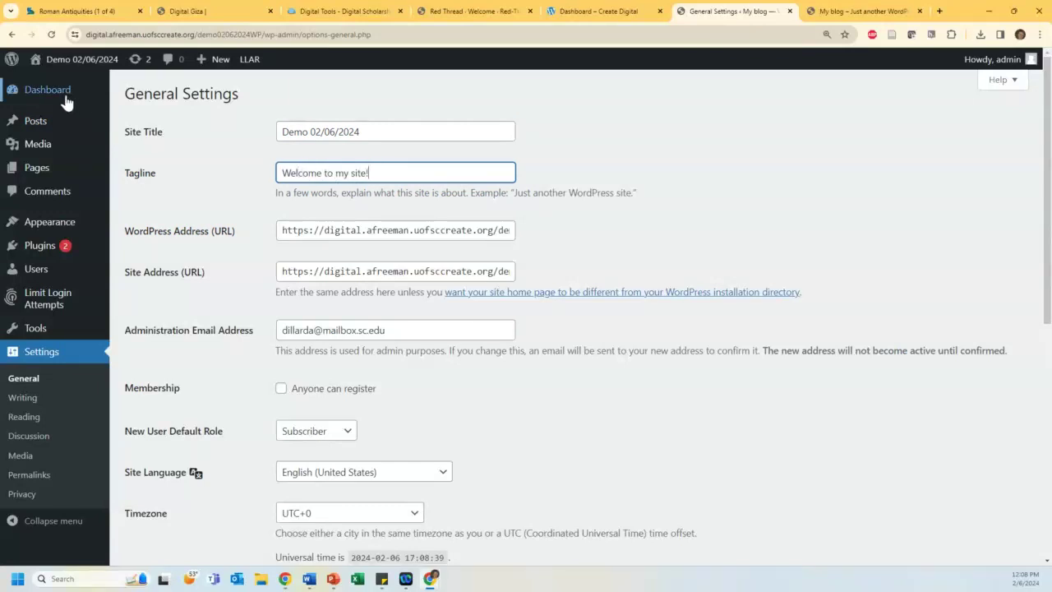
Step: Keep the Site Language as English (United States) and save the general settings
{"action": "scroll", "coordinate": [252, 226], "scroll_direction": "down", "scroll_amount": 1}
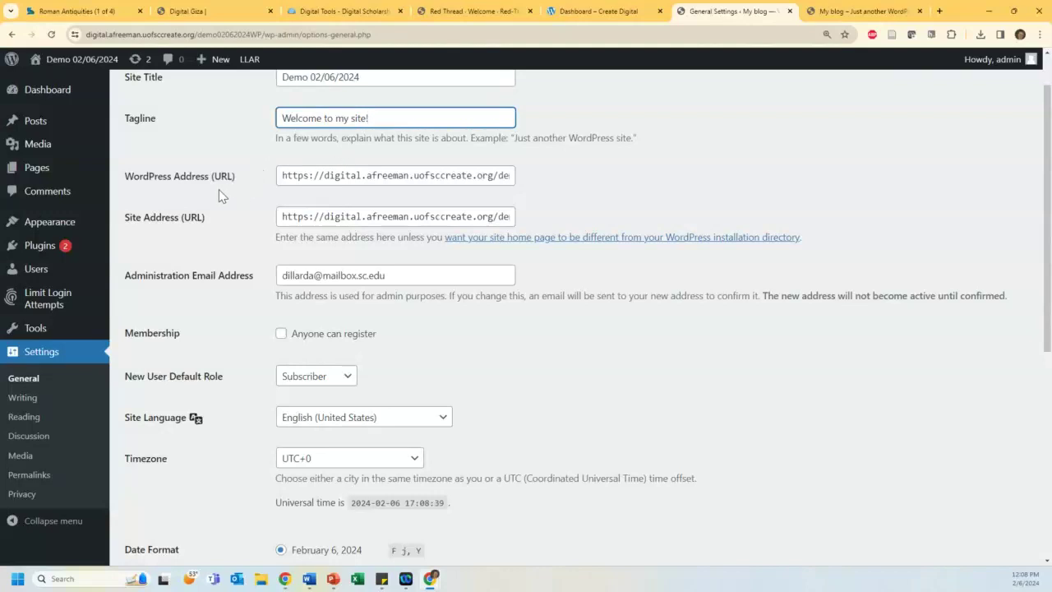
{"action": "scroll", "coordinate": [232, 212], "scroll_direction": "down", "scroll_amount": 1}
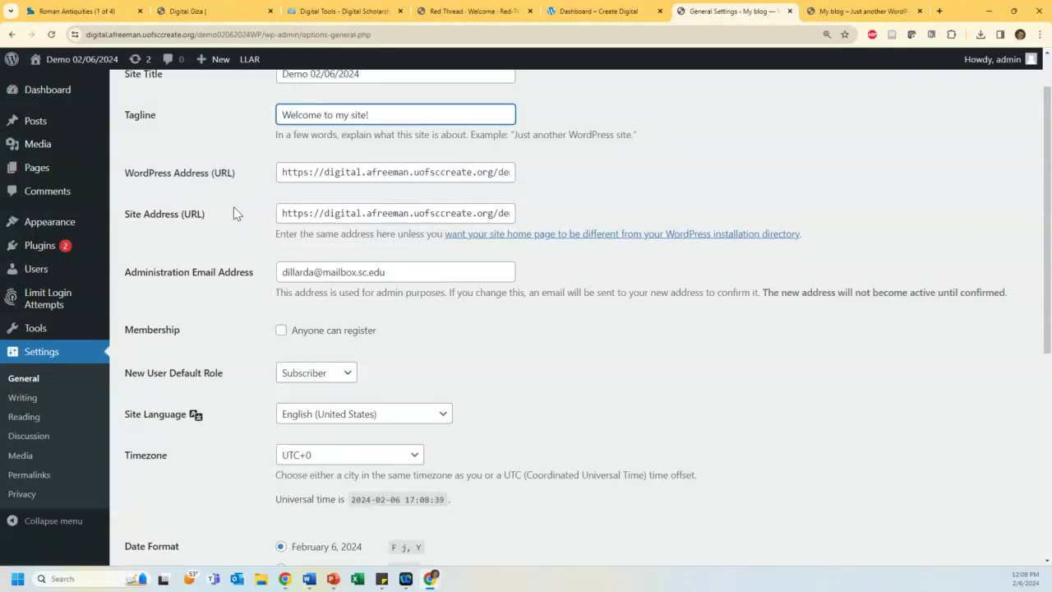
{"action": "scroll", "coordinate": [307, 326], "scroll_direction": "down", "scroll_amount": 2}
{"action": "left_click", "coordinate": [305, 312]}
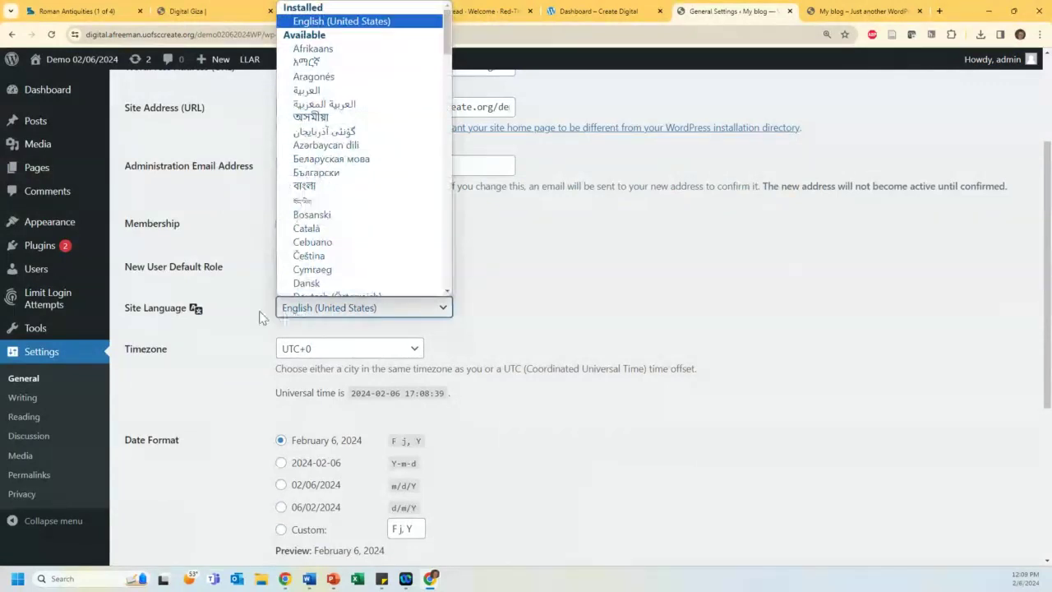
{"action": "left_click", "coordinate": [224, 318]}
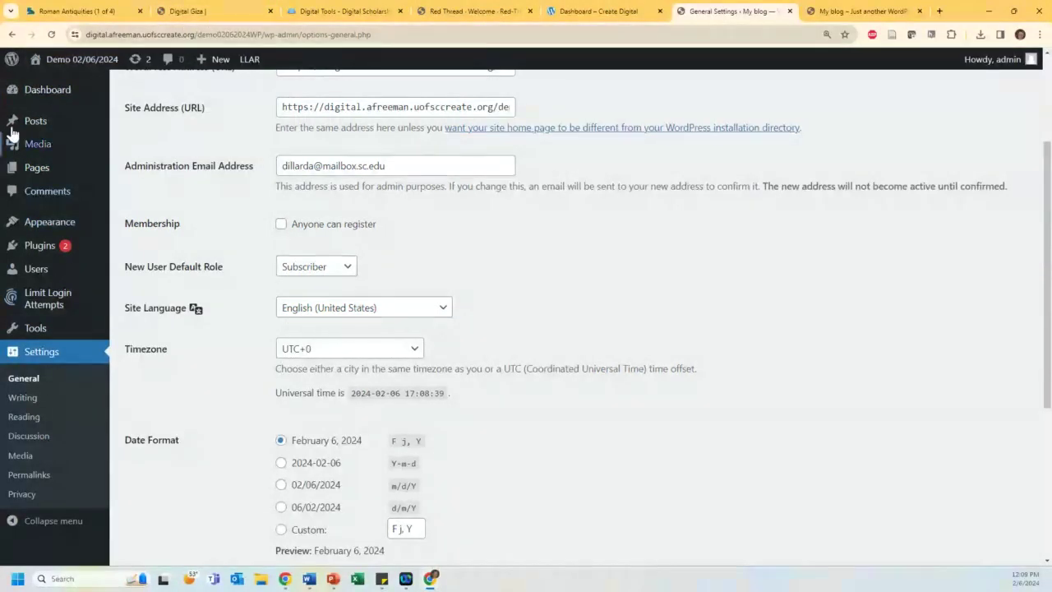
{"action": "scroll", "coordinate": [628, 210], "scroll_direction": "down", "scroll_amount": 2}
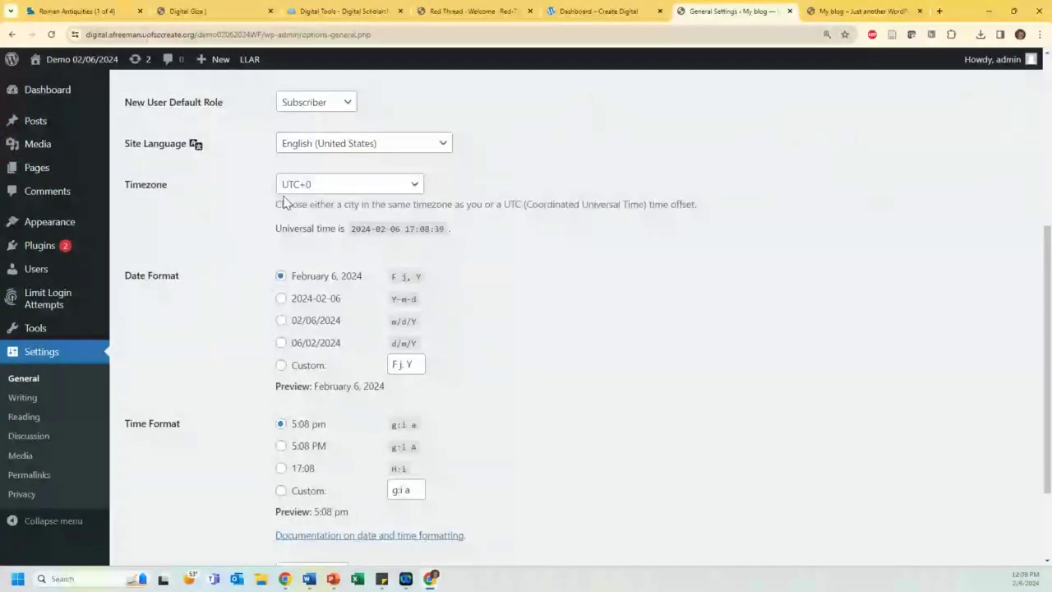
{"action": "scroll", "coordinate": [244, 277], "scroll_direction": "down", "scroll_amount": 1}
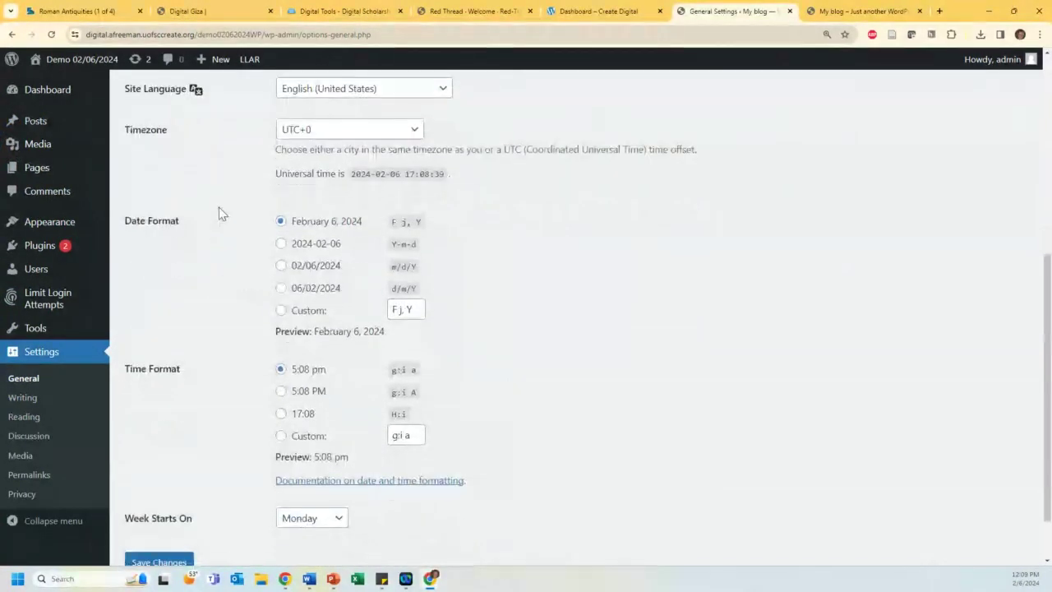
{"action": "scroll", "coordinate": [162, 524], "scroll_direction": "down", "scroll_amount": 1}
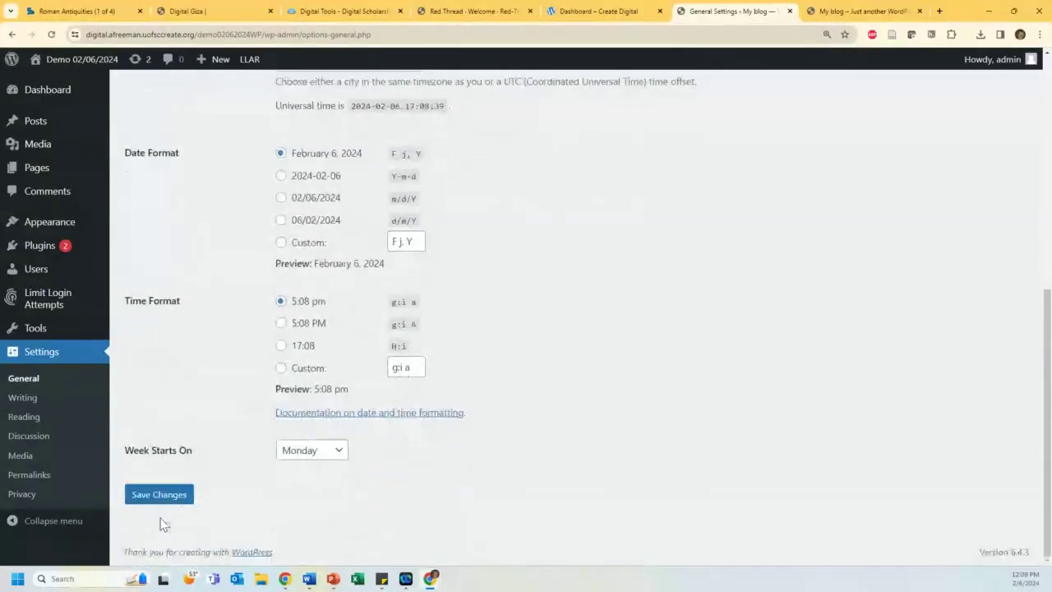
{"action": "left_click", "coordinate": [156, 497]}
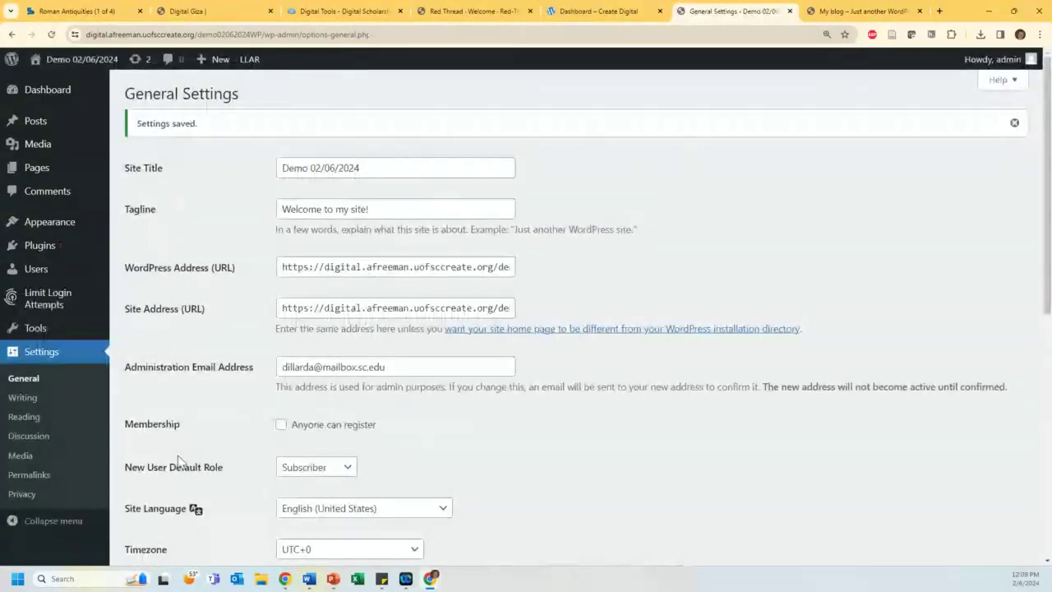
{"action": "scroll", "coordinate": [202, 317], "scroll_direction": "down", "scroll_amount": 2}
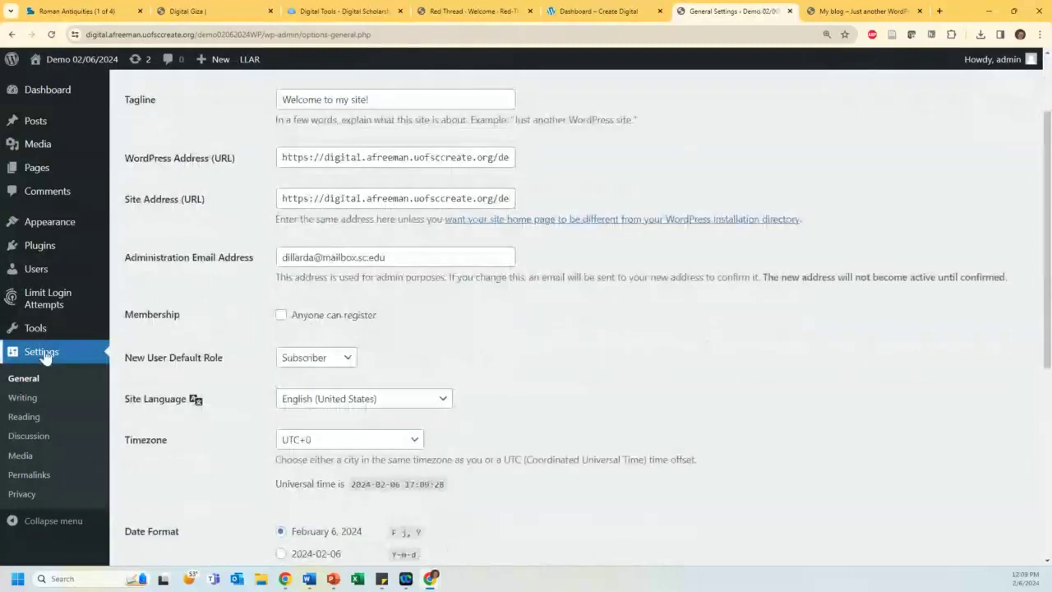
Step: Review Writing settings, keeping Uncategorized as the default post category, then go to Reading settings
{"action": "left_click", "coordinate": [22, 400]}
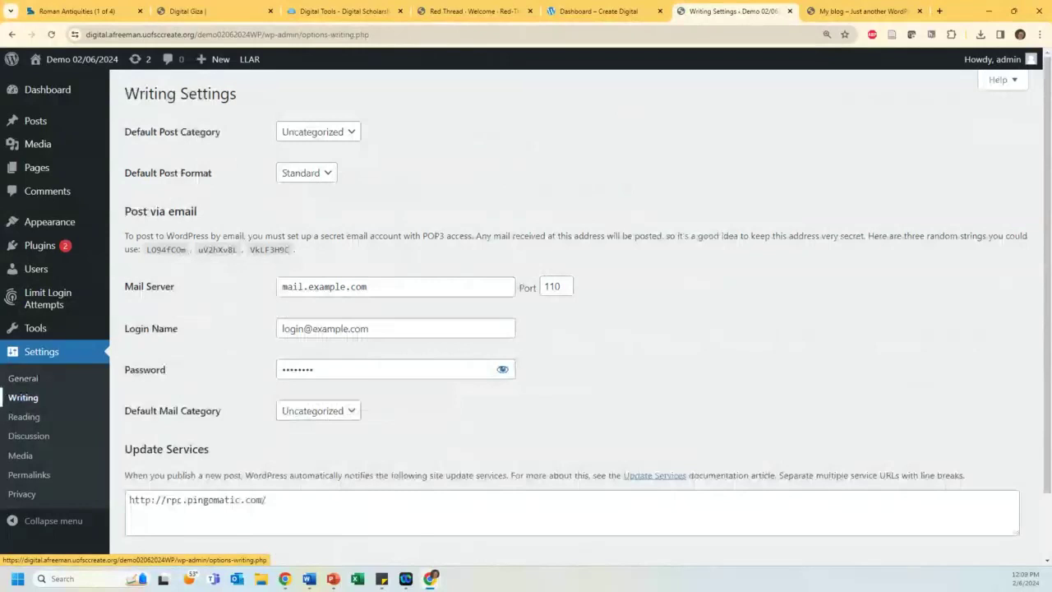
{"action": "left_click", "coordinate": [312, 136]}
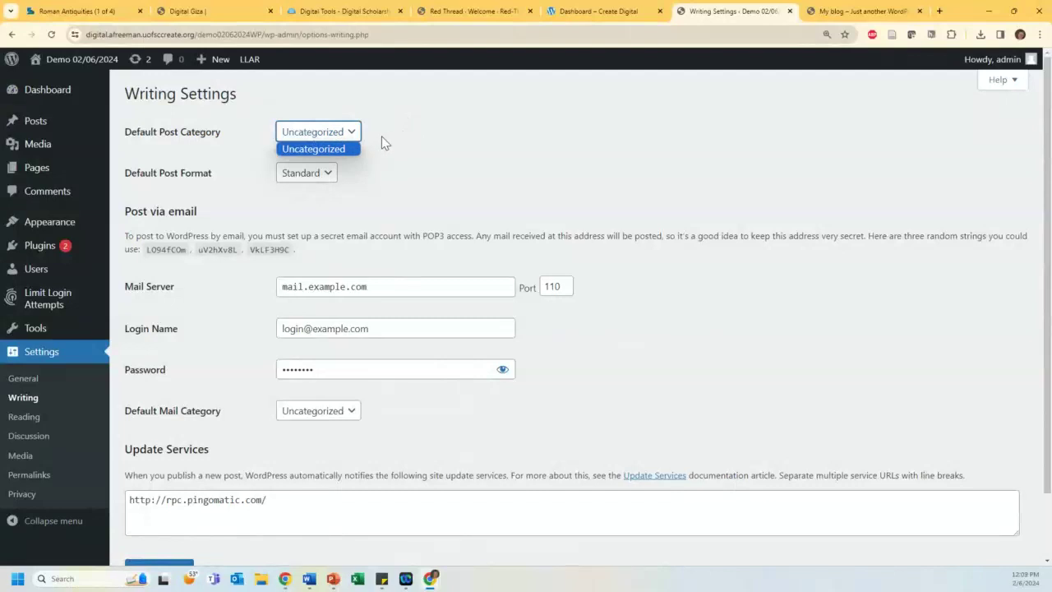
{"action": "left_click", "coordinate": [327, 148]}
{"action": "scroll", "coordinate": [403, 156], "scroll_direction": "down", "scroll_amount": 1}
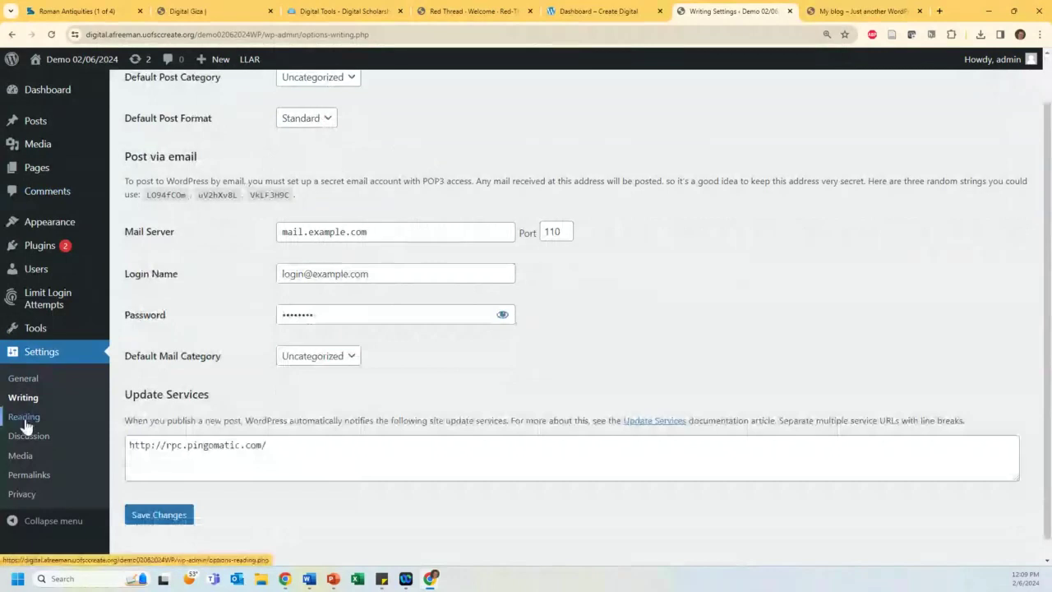
{"action": "left_click", "coordinate": [25, 422]}
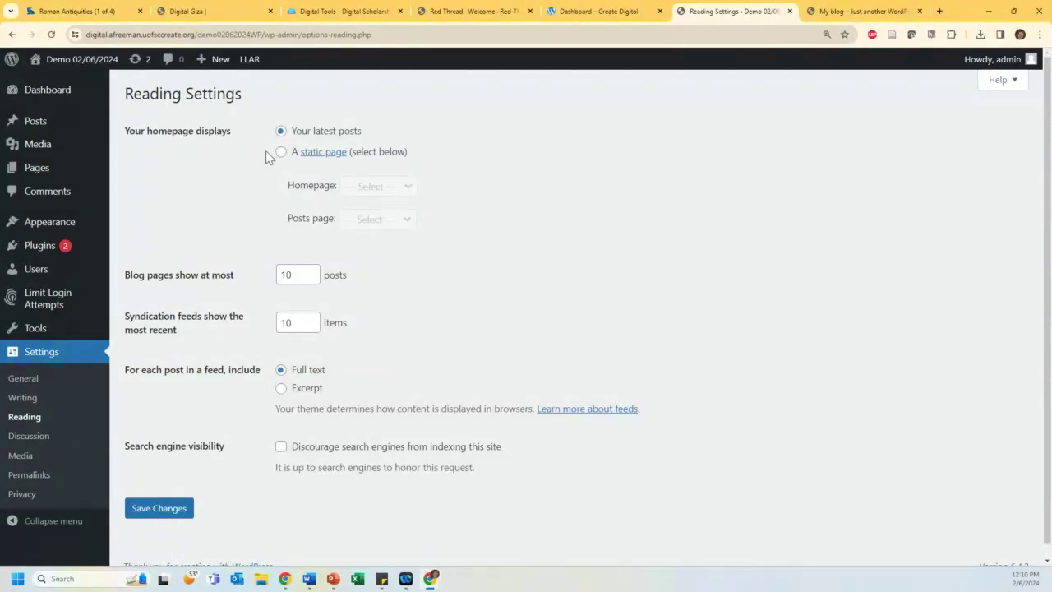
Step: Select 'A static page' for the homepage and review the page choices, then view Discussion settings
{"action": "left_click", "coordinate": [281, 154]}
{"action": "left_click", "coordinate": [352, 186]}
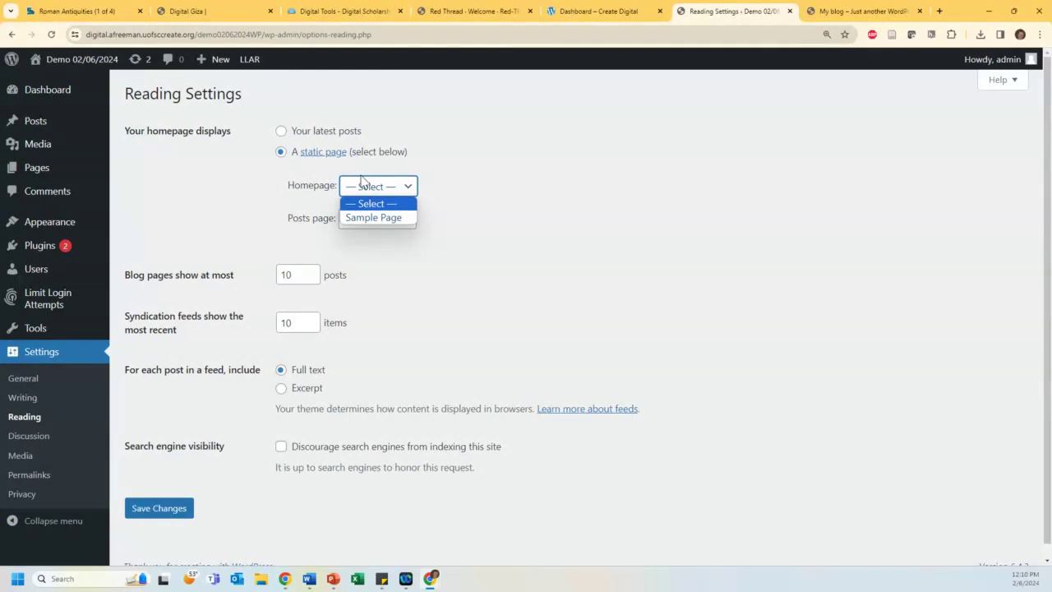
{"action": "mouse_move", "coordinate": [34, 174]}
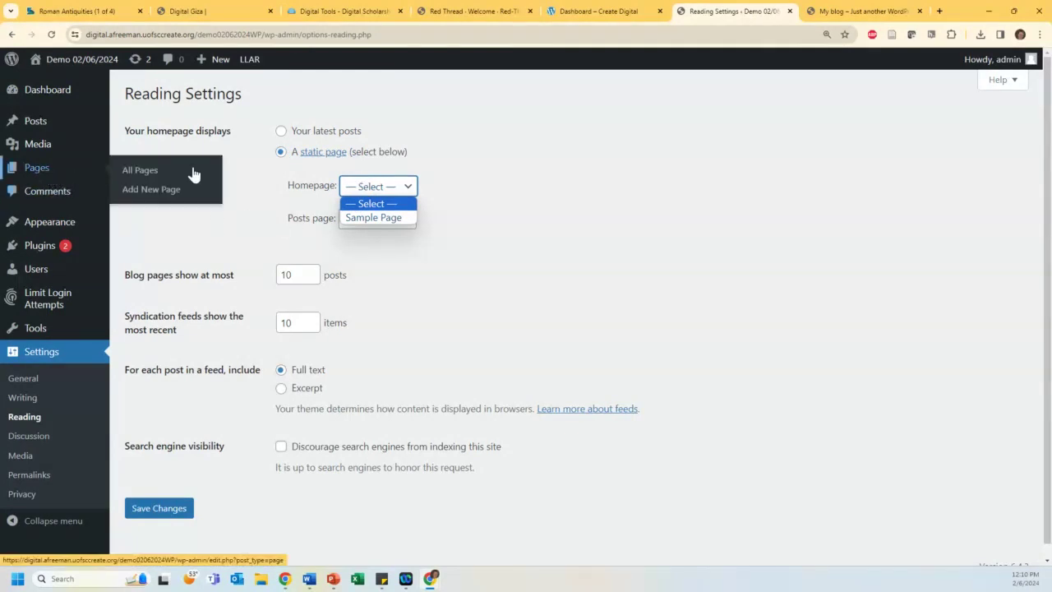
{"action": "left_click", "coordinate": [277, 204]}
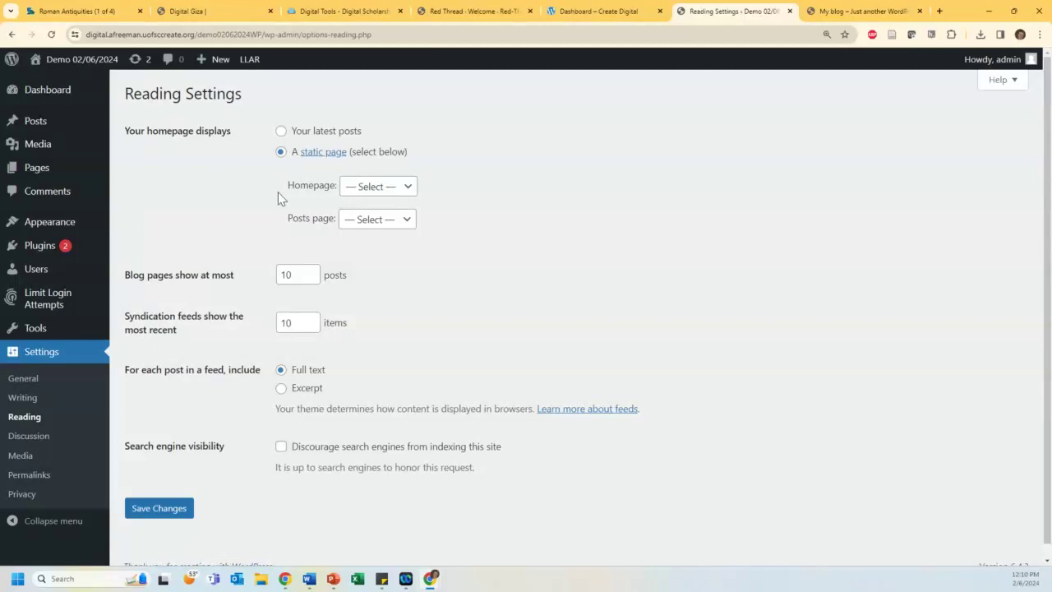
{"action": "scroll", "coordinate": [222, 231], "scroll_direction": "down", "scroll_amount": 1}
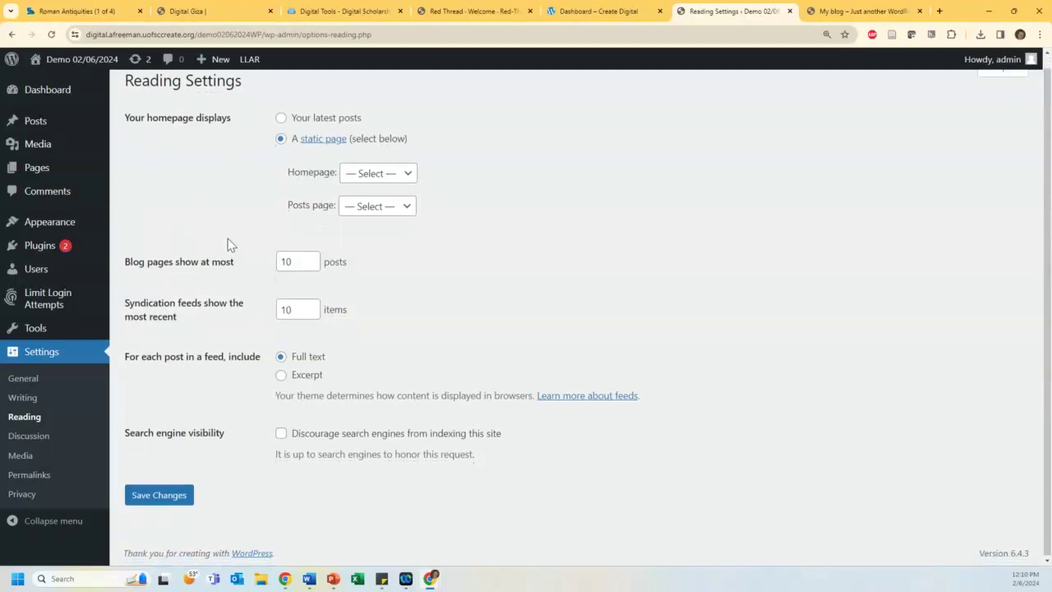
{"action": "left_click", "coordinate": [24, 444]}
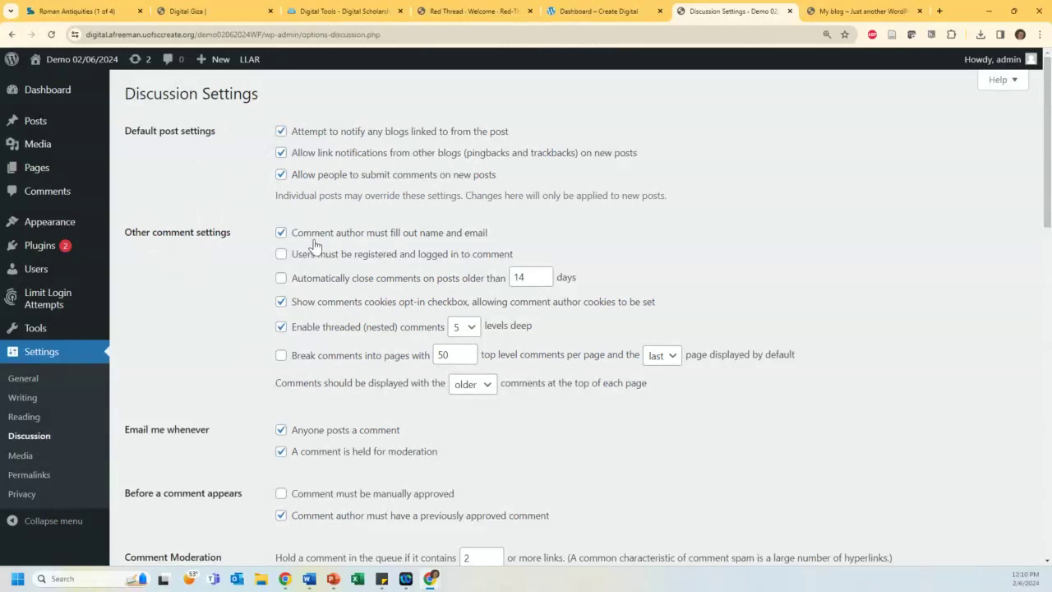
{"action": "scroll", "coordinate": [265, 230], "scroll_direction": "down", "scroll_amount": 2}
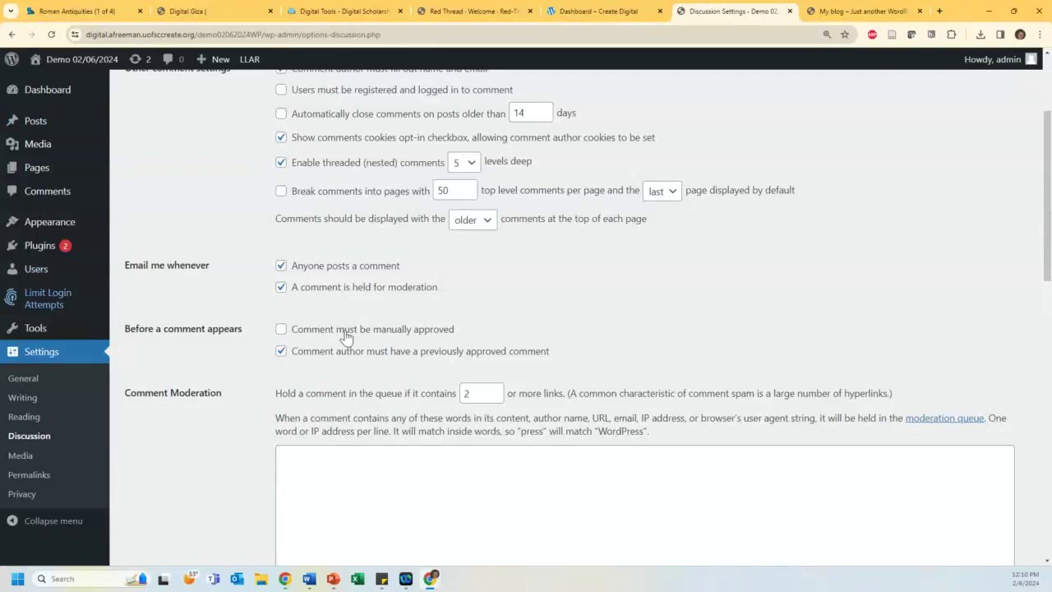
Step: Look over the Media and Permalinks settings, then bring up the All Users list
{"action": "left_click", "coordinate": [20, 456]}
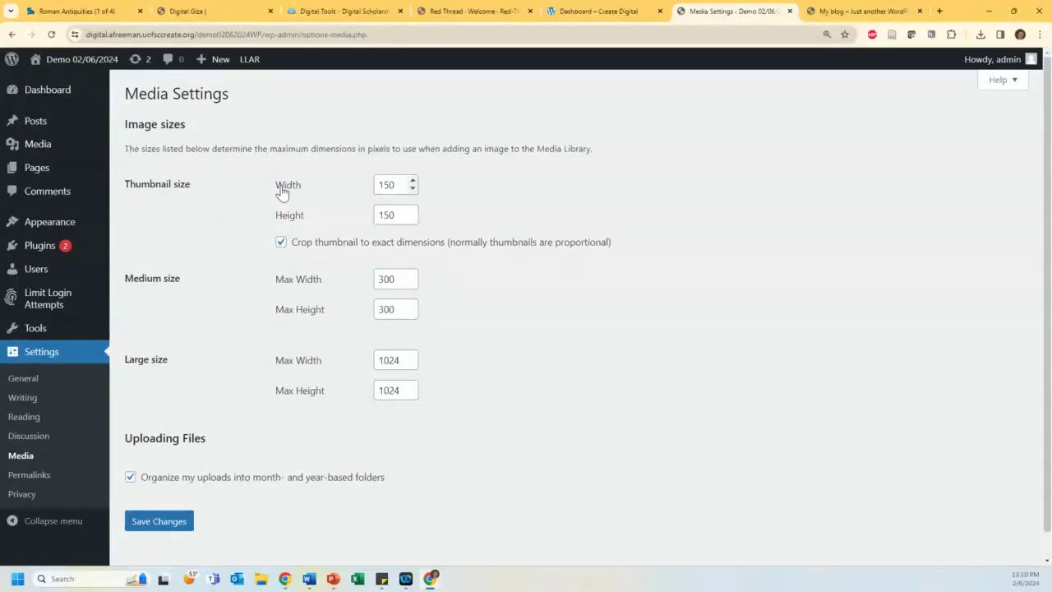
{"action": "scroll", "coordinate": [274, 196], "scroll_direction": "down", "scroll_amount": 1}
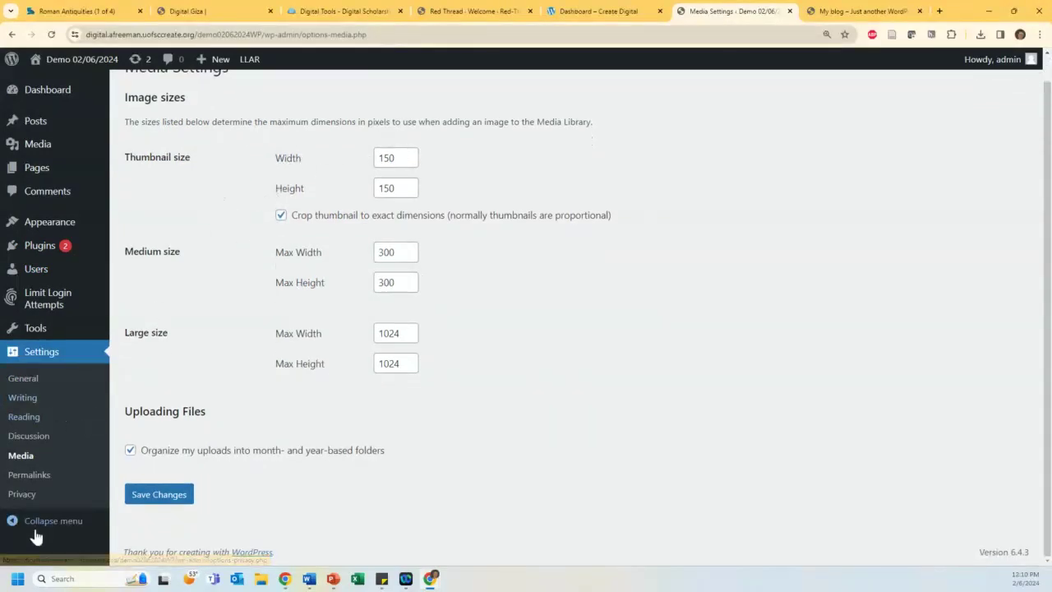
{"action": "left_click", "coordinate": [29, 477]}
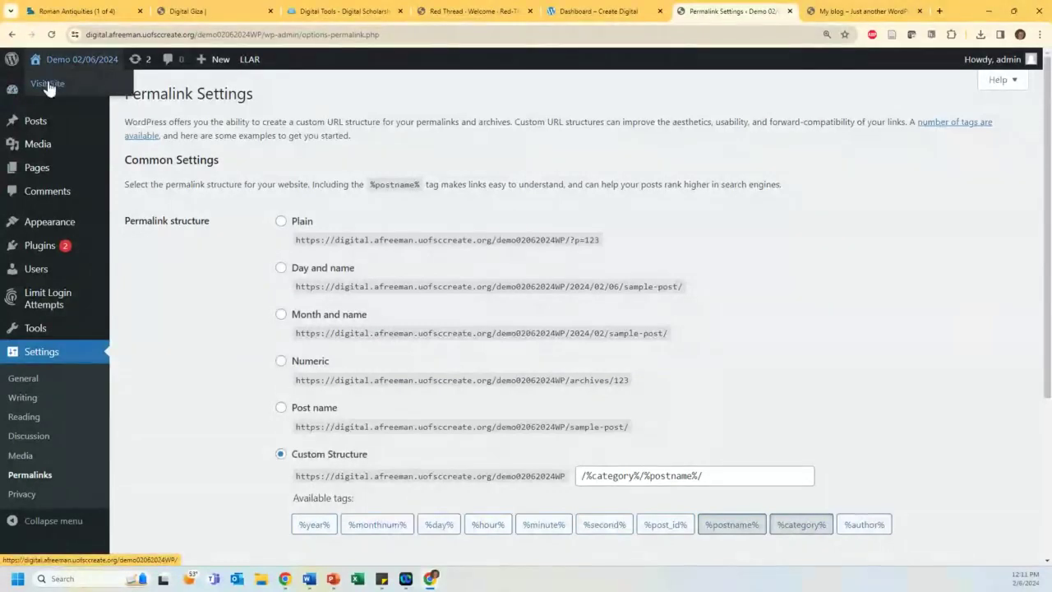
{"action": "left_click", "coordinate": [33, 273]}
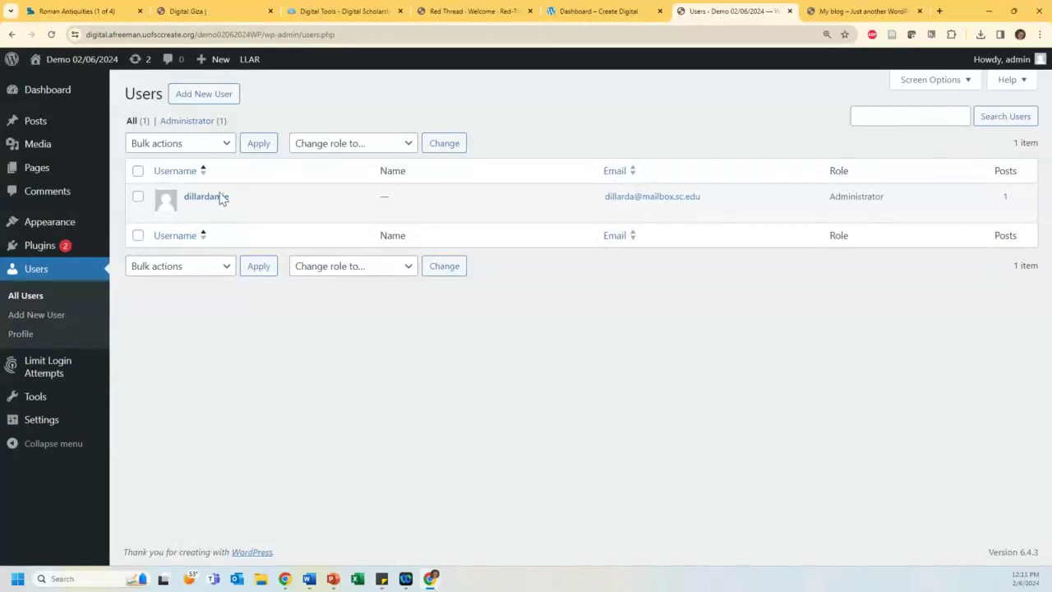
Step: Start a new user and review the available roles, leaving the role at Subscriber
{"action": "left_click", "coordinate": [212, 97]}
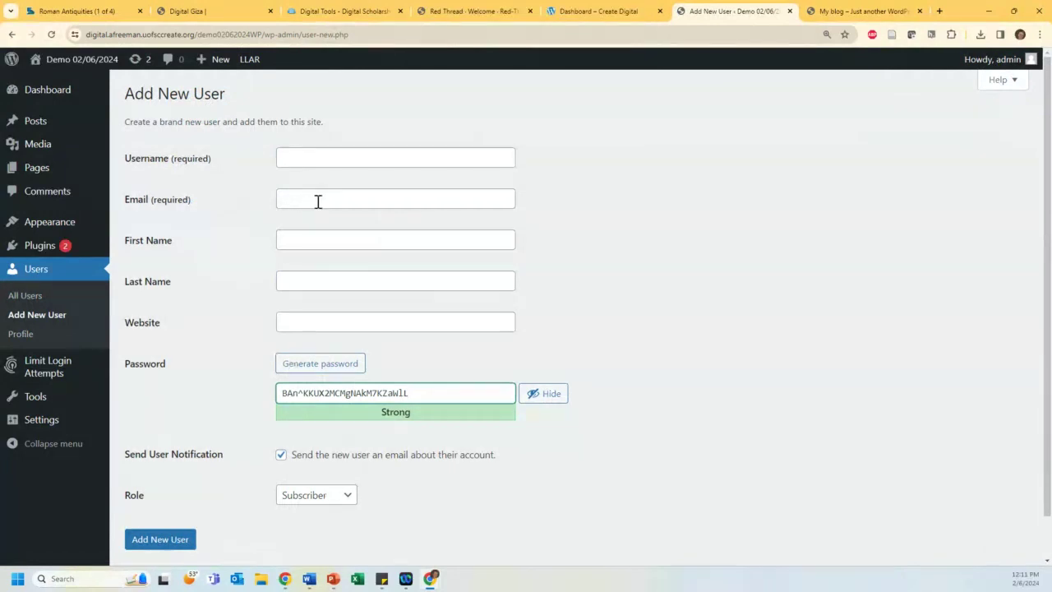
{"action": "scroll", "coordinate": [327, 204], "scroll_direction": "down", "scroll_amount": 1}
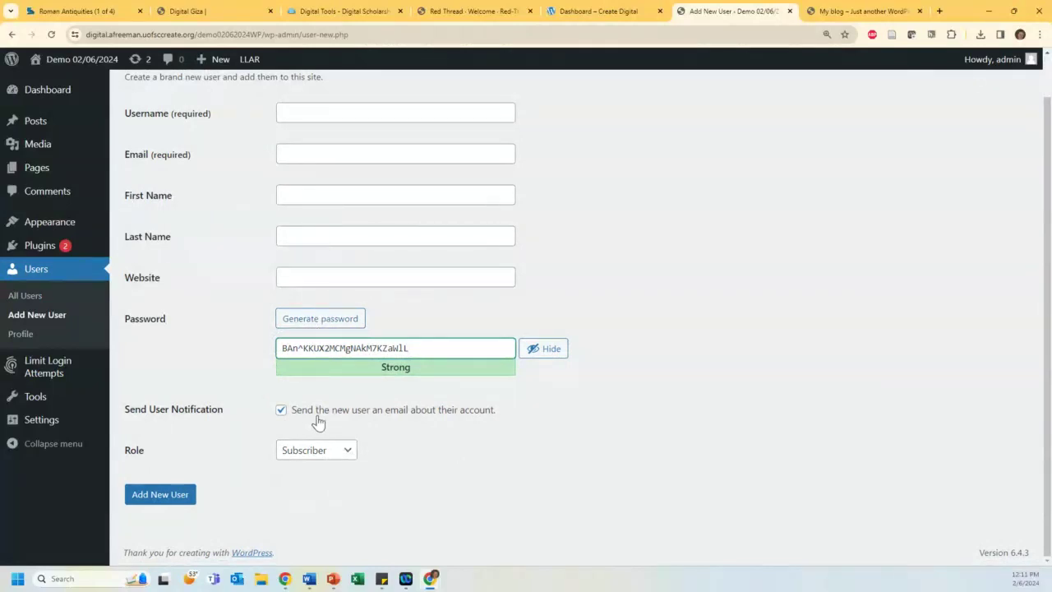
{"action": "left_click", "coordinate": [295, 454]}
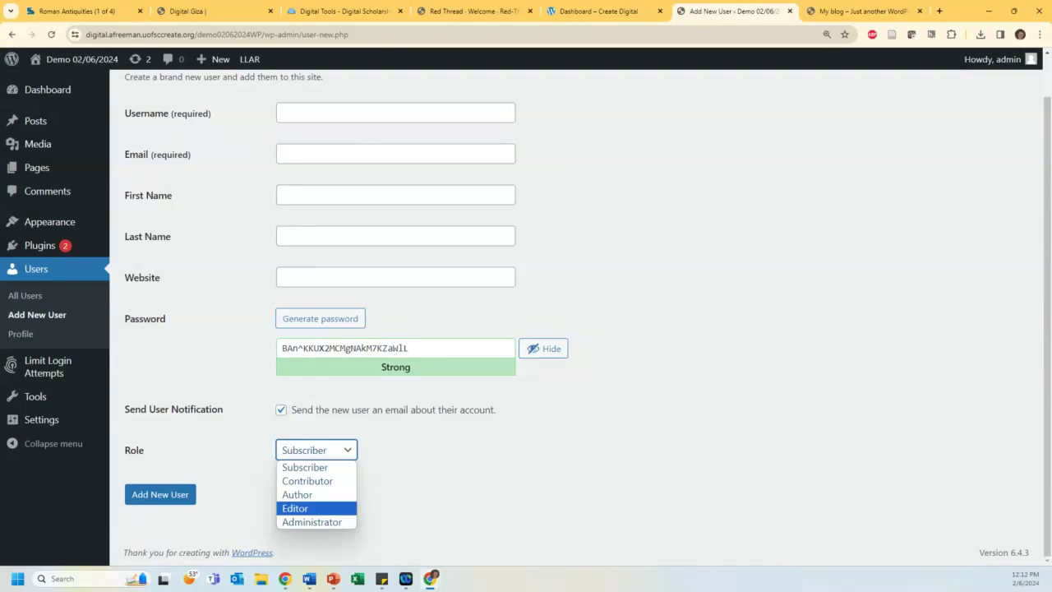
{"action": "key", "text": "Escape"}
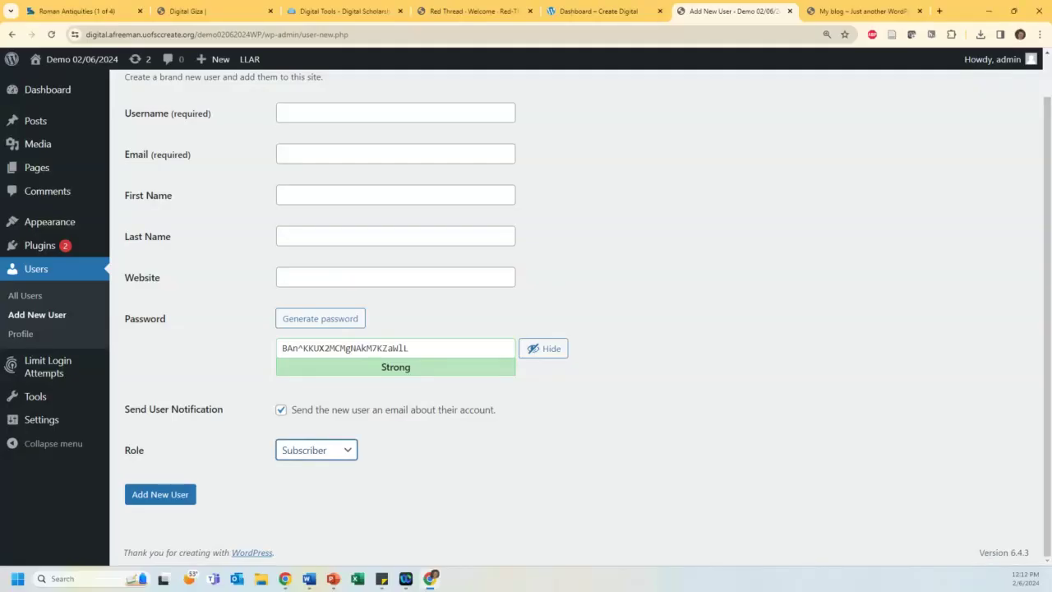
{"action": "left_click", "coordinate": [325, 449]}
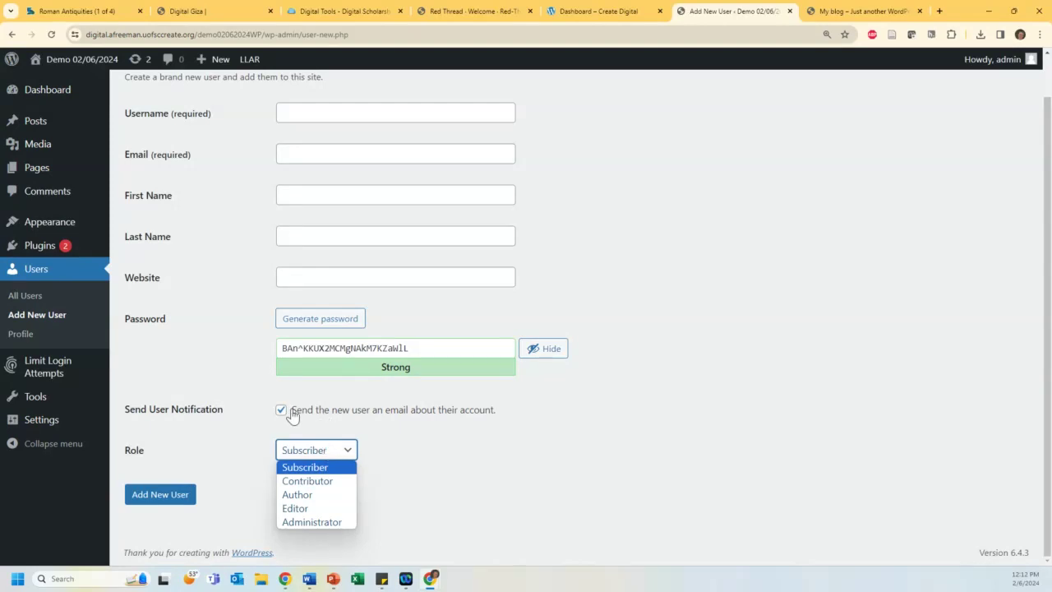
{"action": "left_click", "coordinate": [184, 367]}
{"action": "scroll", "coordinate": [182, 357], "scroll_direction": "up", "scroll_amount": 2}
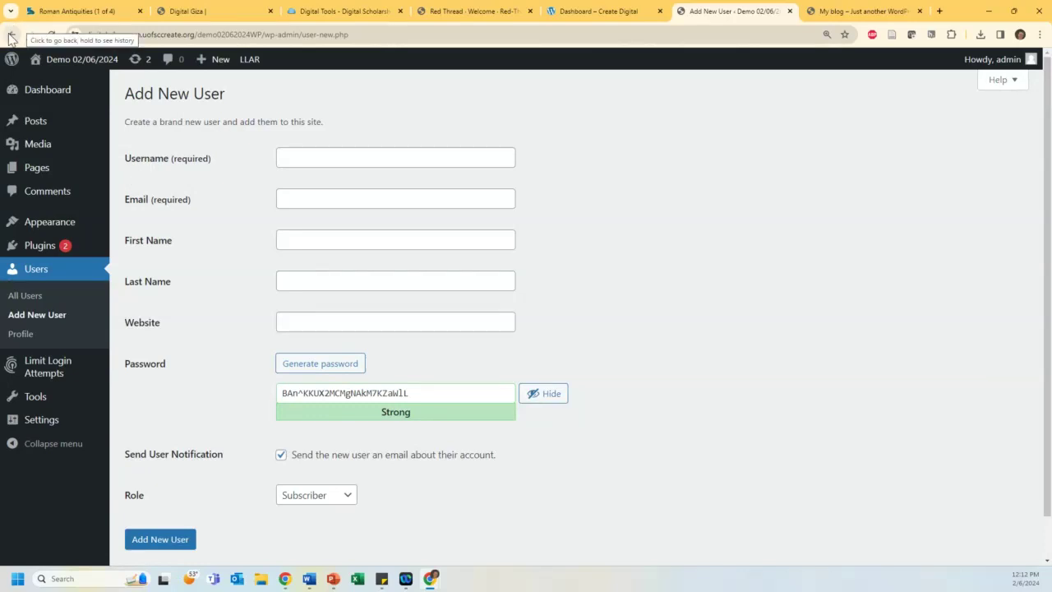
{"action": "mouse_move", "coordinate": [49, 235]}
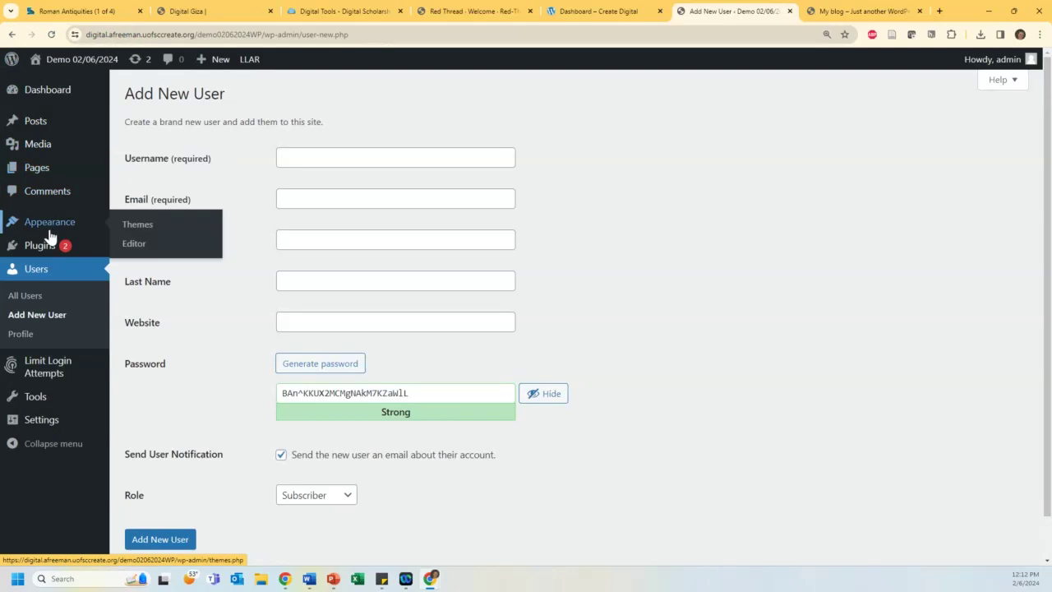
Step: Go to Appearance > Themes and look over the installed themes, with Twenty Twenty-Four active
{"action": "left_click", "coordinate": [144, 228]}
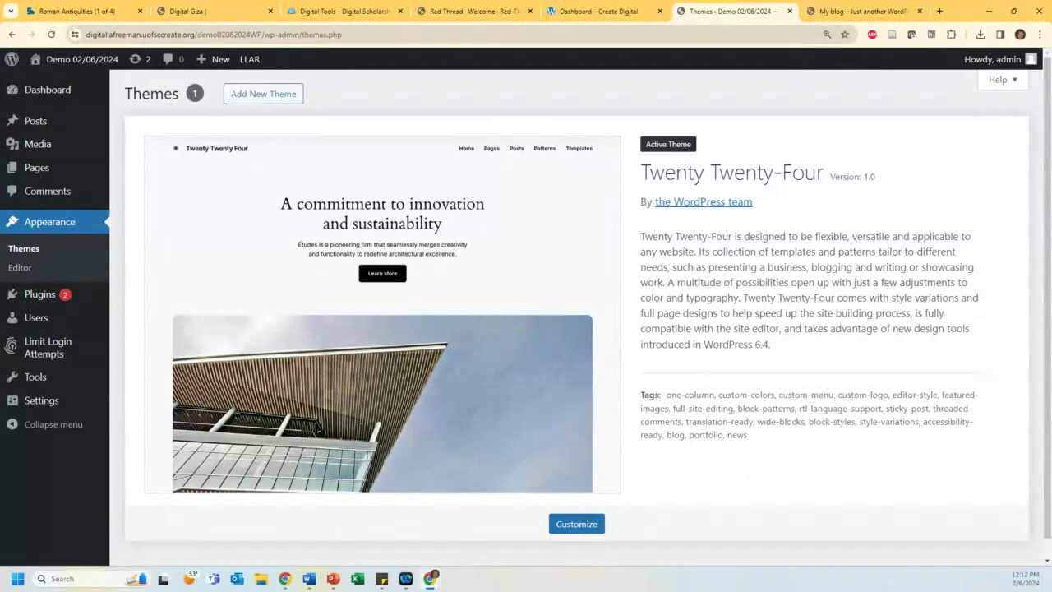
{"action": "scroll", "coordinate": [566, 274], "scroll_direction": "down", "scroll_amount": 1}
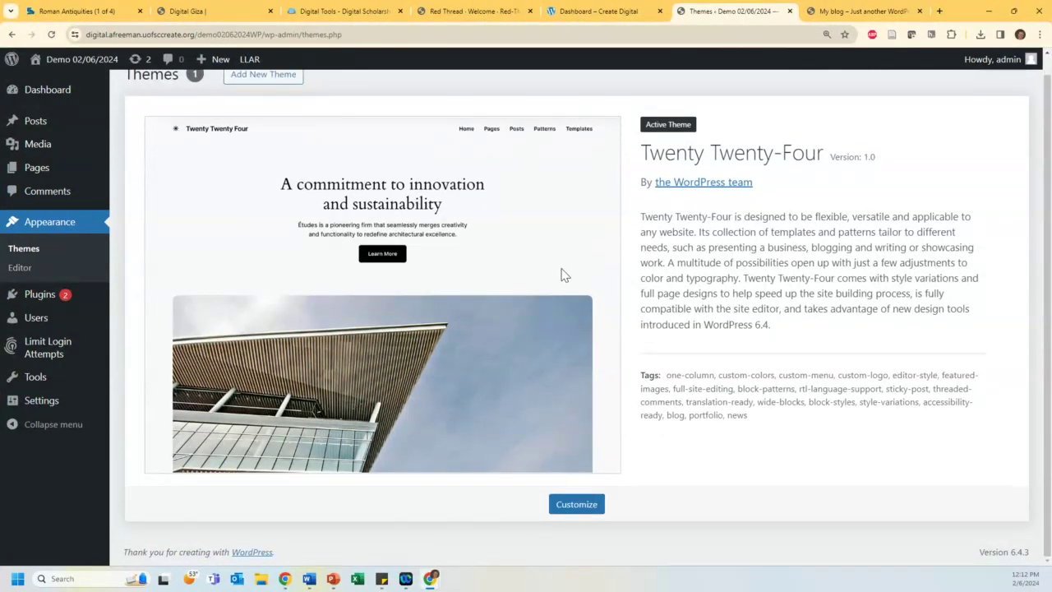
{"action": "scroll", "coordinate": [564, 274], "scroll_direction": "up", "scroll_amount": 1}
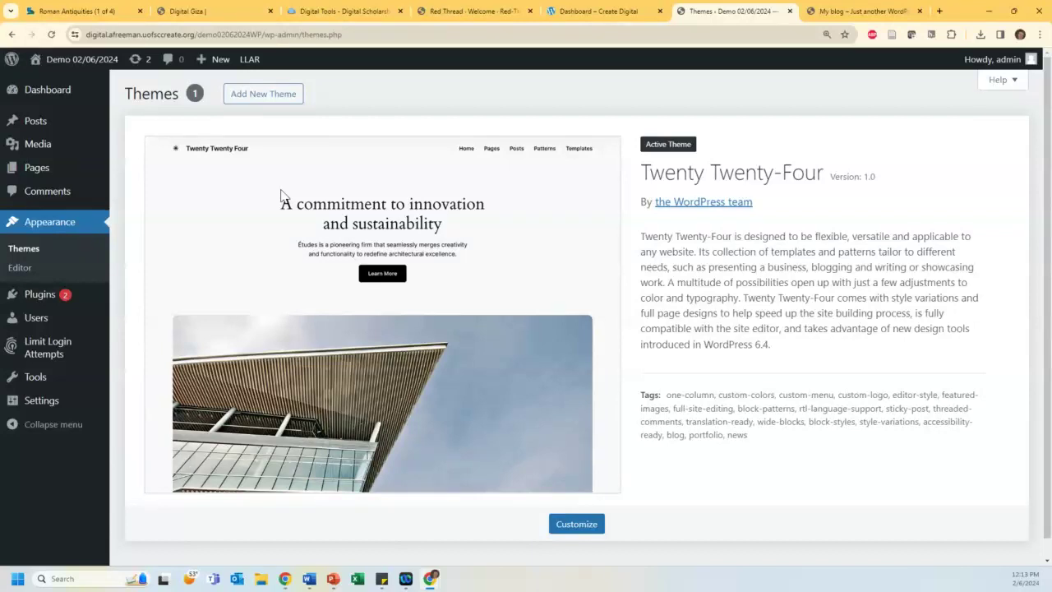
{"action": "scroll", "coordinate": [519, 182], "scroll_direction": "down", "scroll_amount": 1}
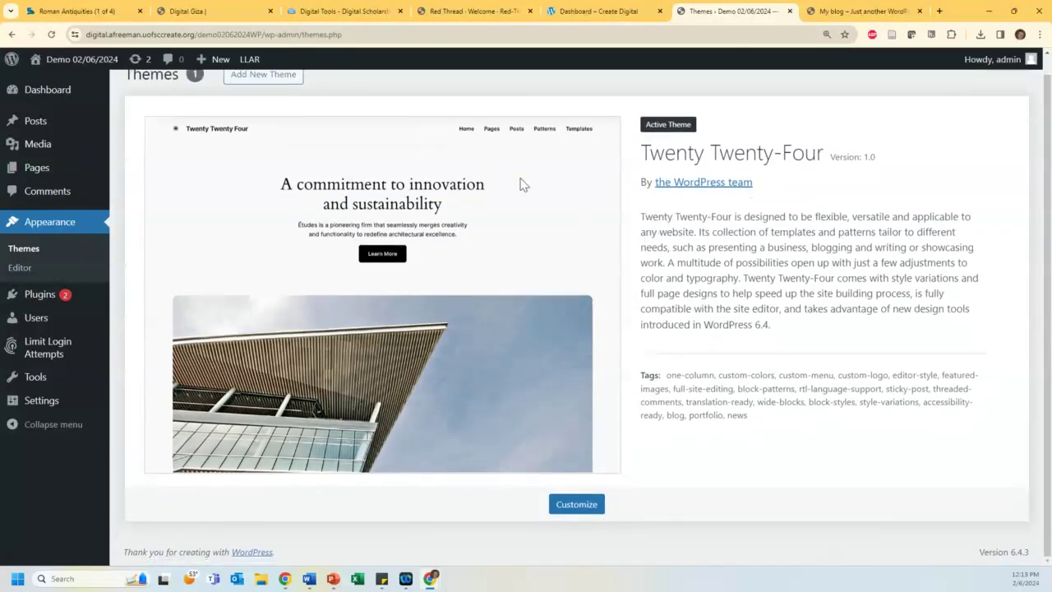
{"action": "scroll", "coordinate": [292, 181], "scroll_direction": "up", "scroll_amount": 1}
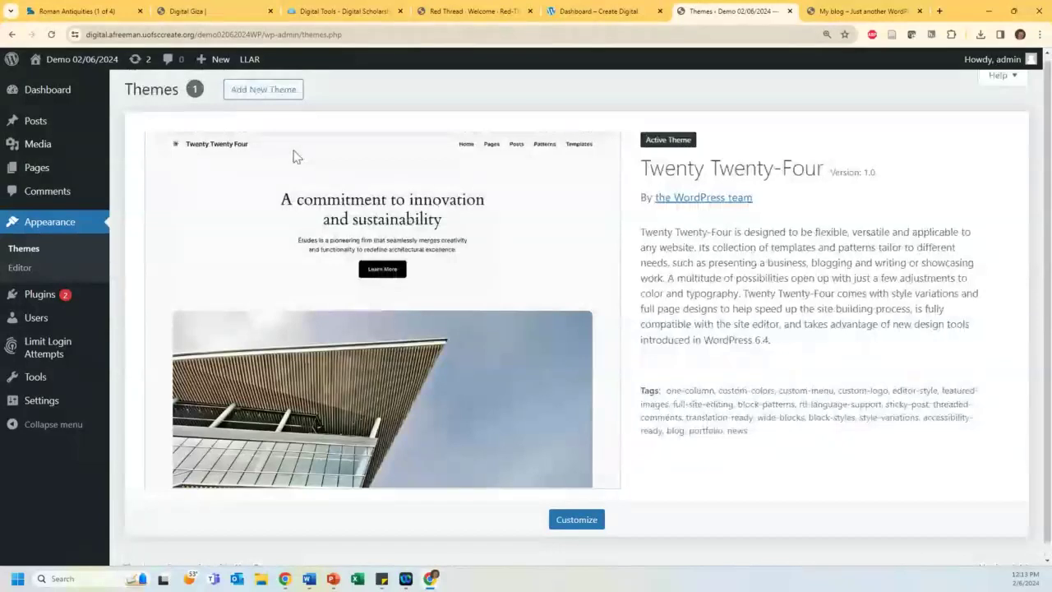
Step: Find Twenty Twenty-One among the new themes, install it, and activate it
{"action": "left_click", "coordinate": [263, 90]}
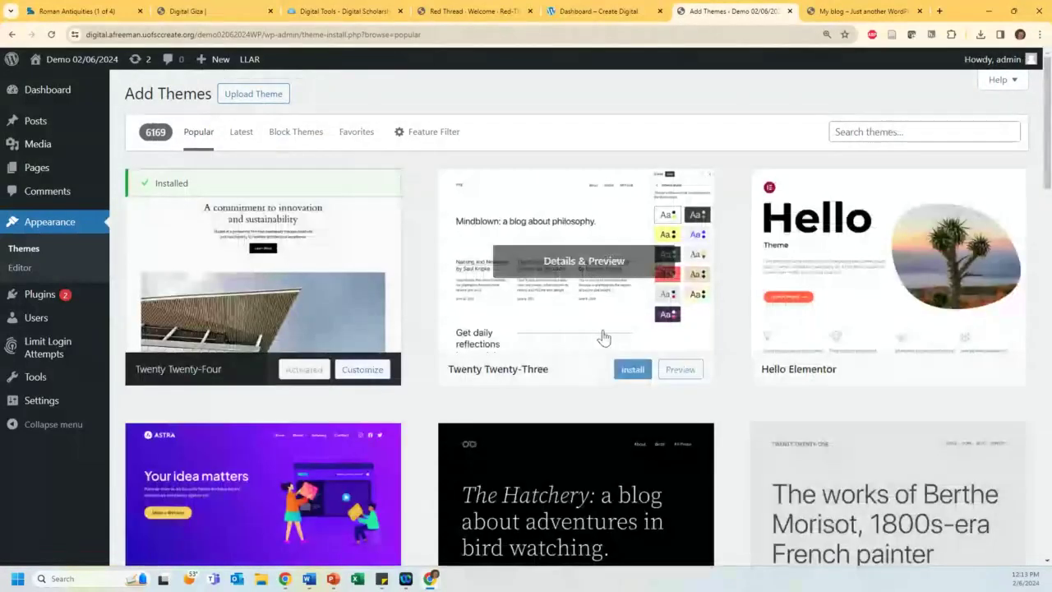
{"action": "scroll", "coordinate": [612, 353], "scroll_direction": "down", "scroll_amount": 3}
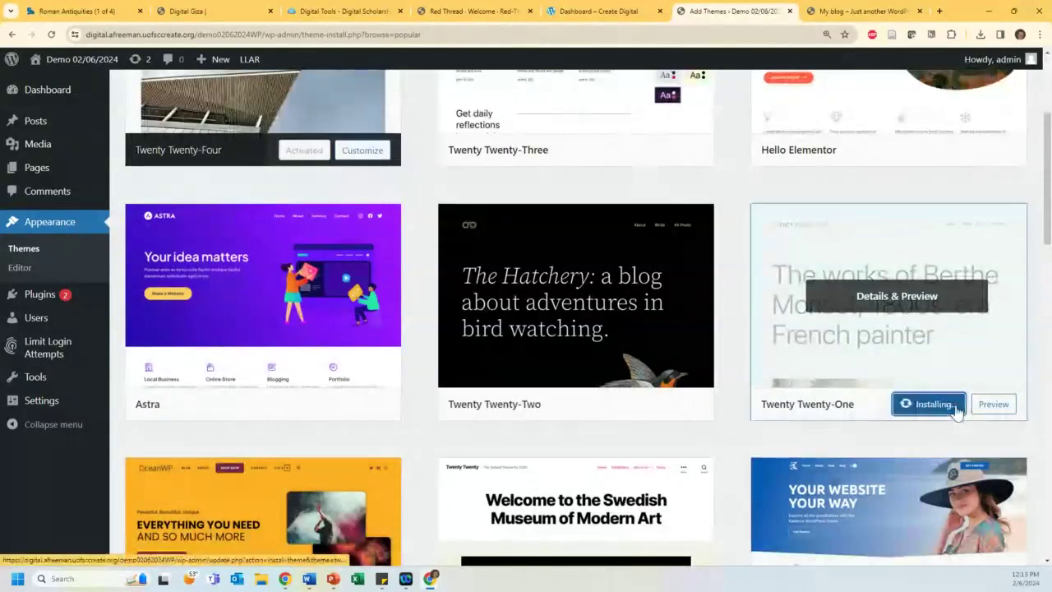
{"action": "left_click", "coordinate": [945, 404]}
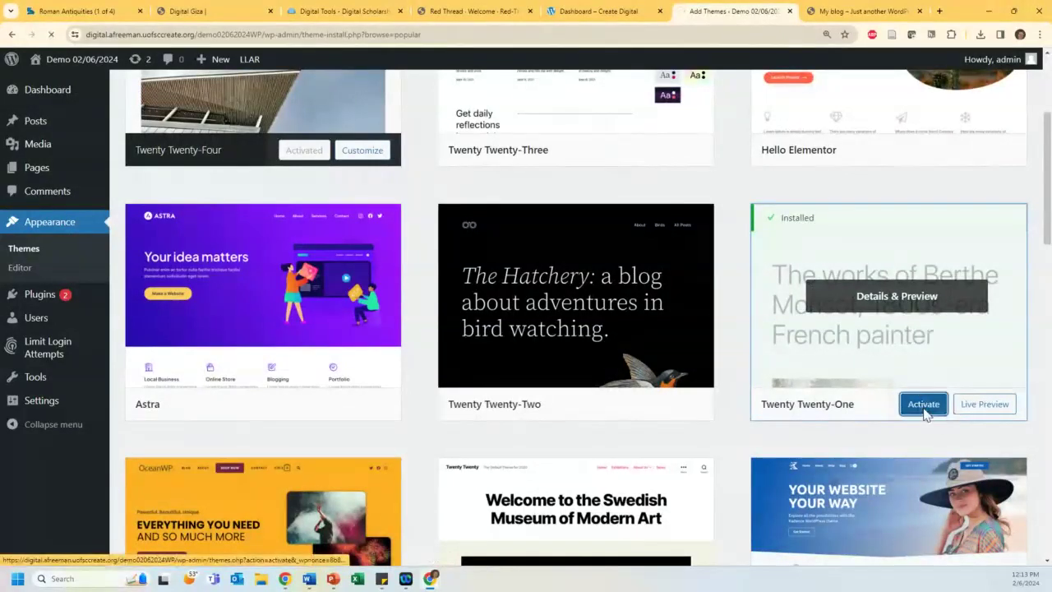
{"action": "left_click", "coordinate": [922, 404]}
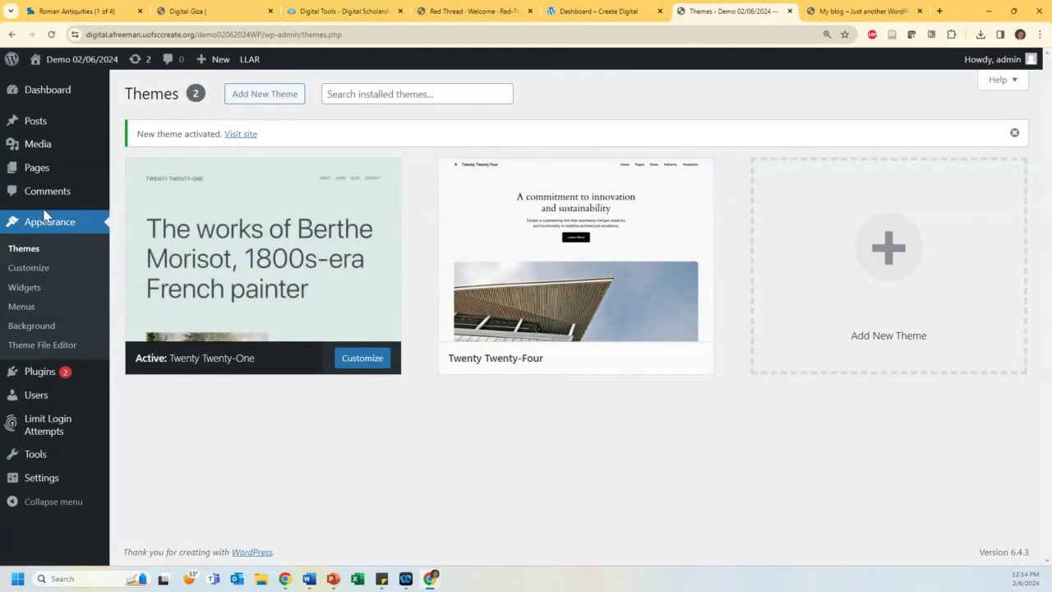
Step: In the Customizer, give the site a pale #eeeadd background and enable Dark Mode support
{"action": "left_click", "coordinate": [27, 271]}
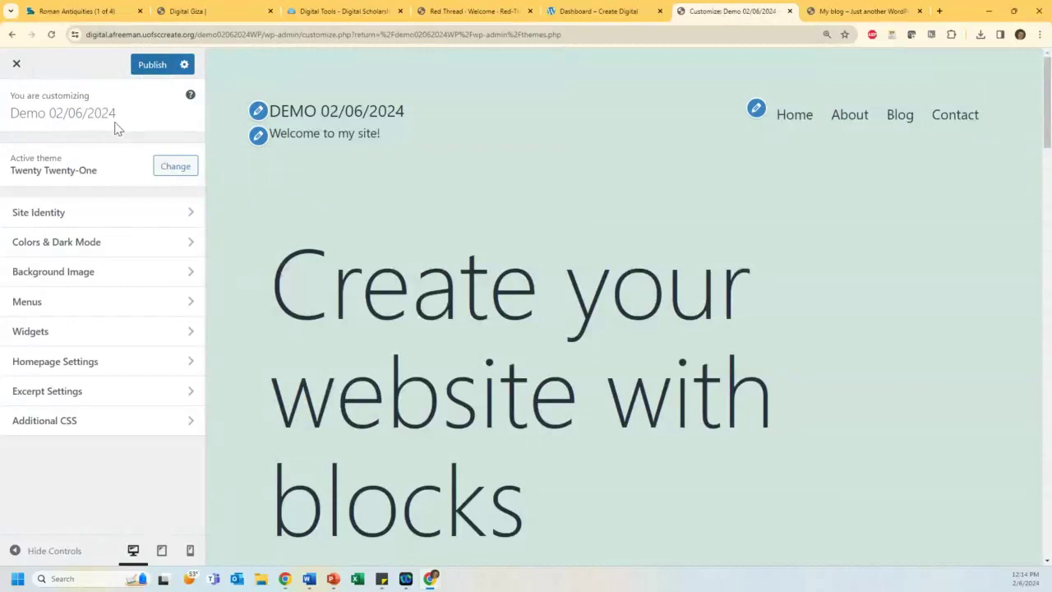
{"action": "left_click", "coordinate": [38, 219]}
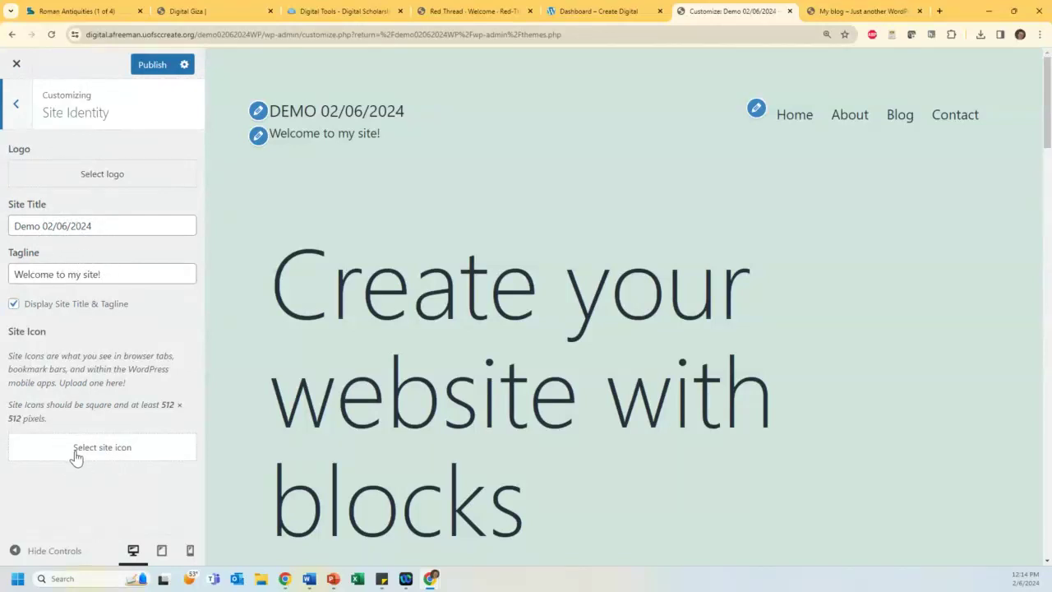
{"action": "left_click", "coordinate": [17, 107]}
{"action": "left_click", "coordinate": [28, 243]}
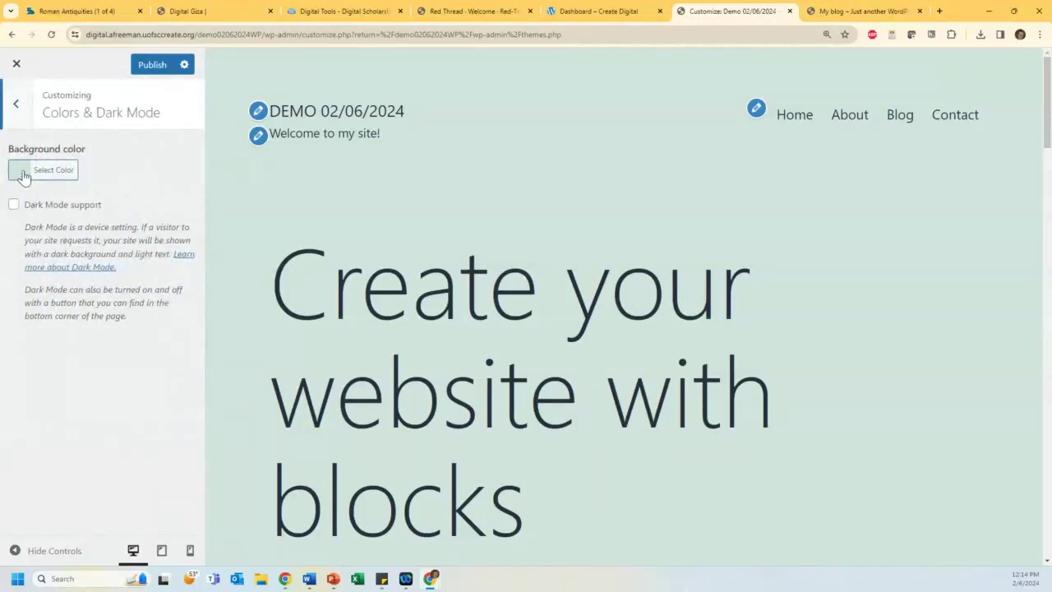
{"action": "left_click", "coordinate": [23, 171]}
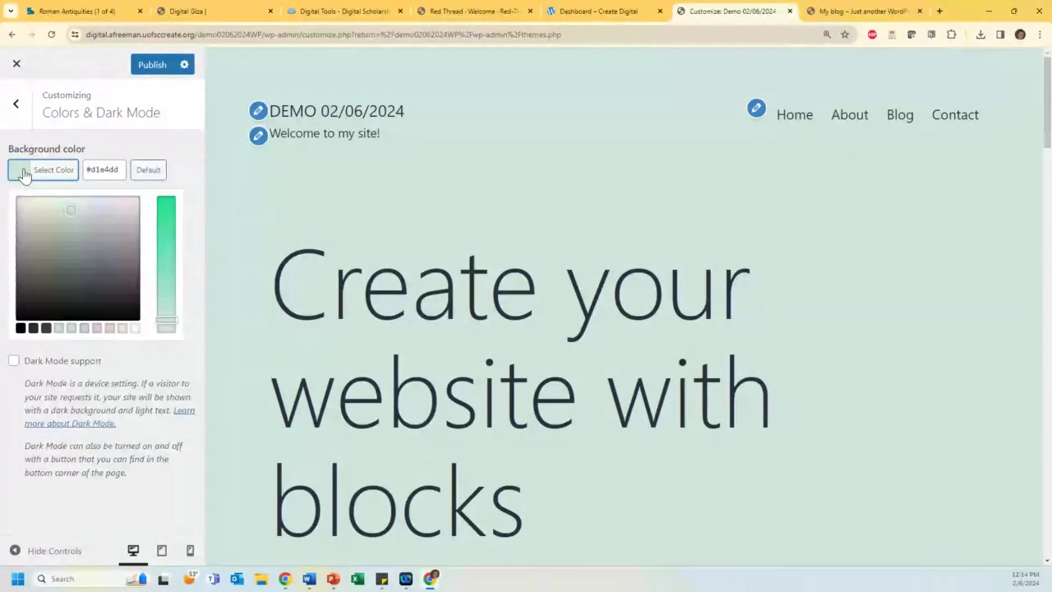
{"action": "left_click", "coordinate": [122, 328]}
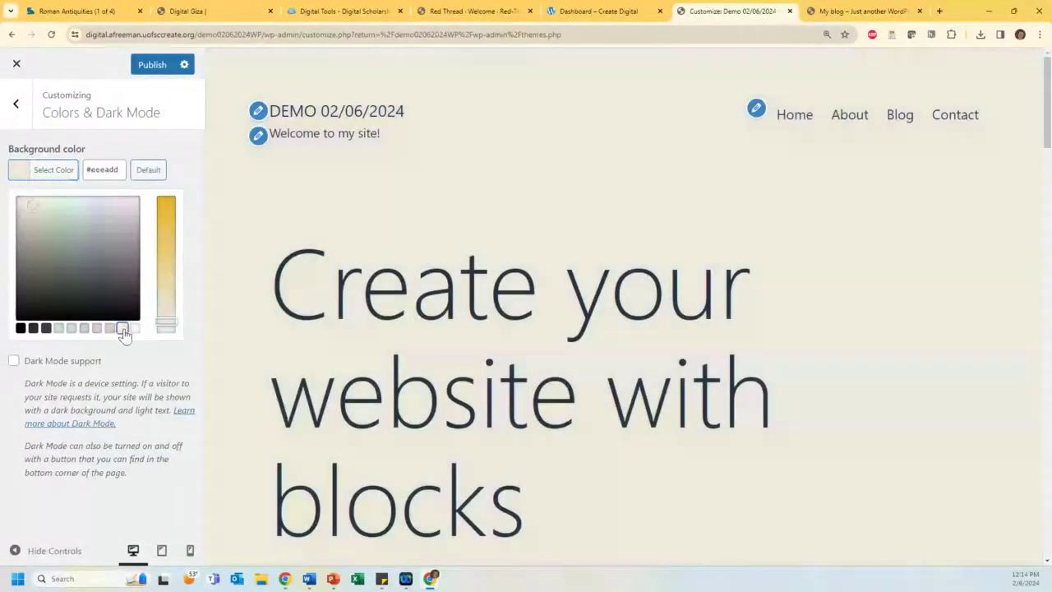
{"action": "left_click", "coordinate": [29, 364]}
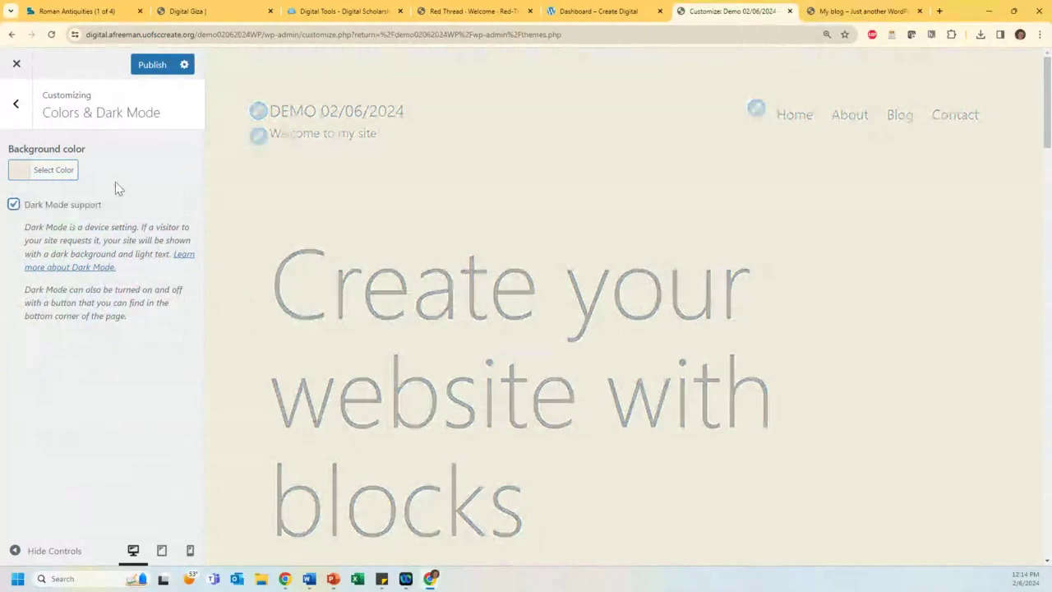
{"action": "left_click", "coordinate": [20, 107]}
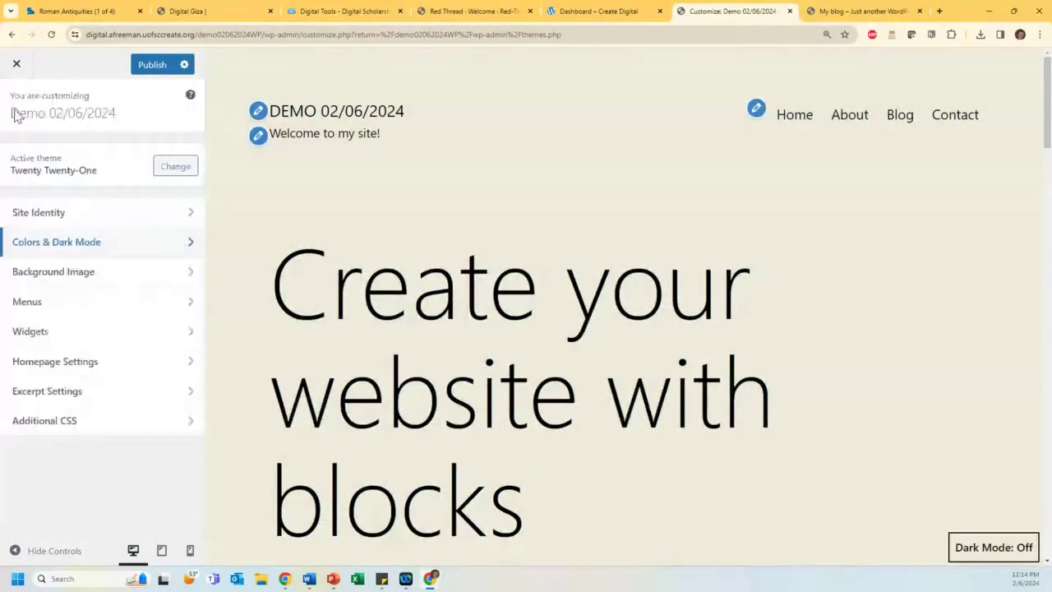
Step: Upload DigitalCollections.jpg and set it as the site's background image
{"action": "left_click", "coordinate": [41, 274]}
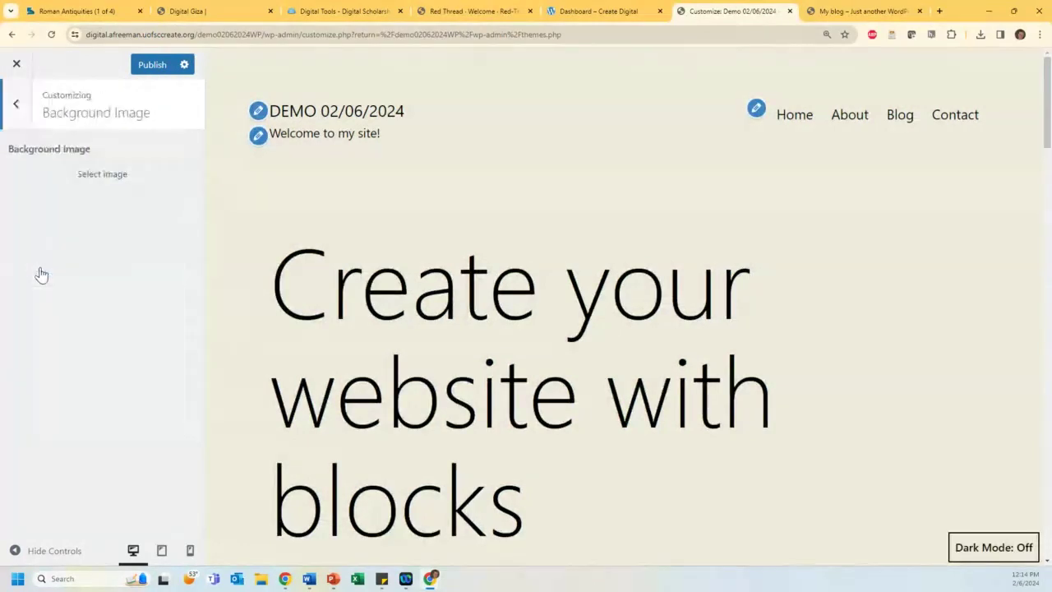
{"action": "left_click", "coordinate": [83, 175]}
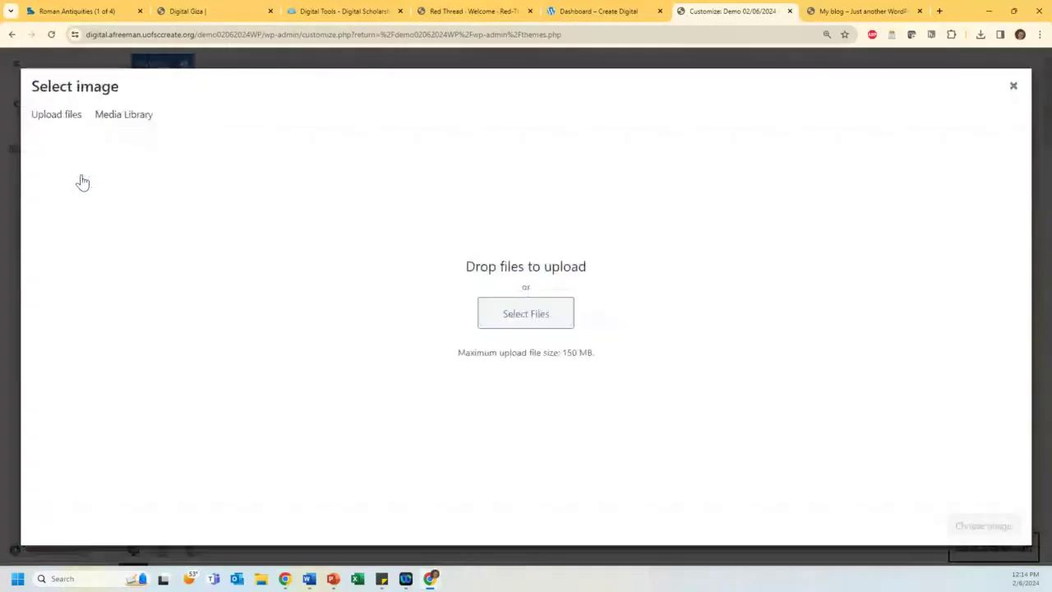
{"action": "left_click", "coordinate": [518, 314]}
{"action": "left_click", "coordinate": [321, 119]}
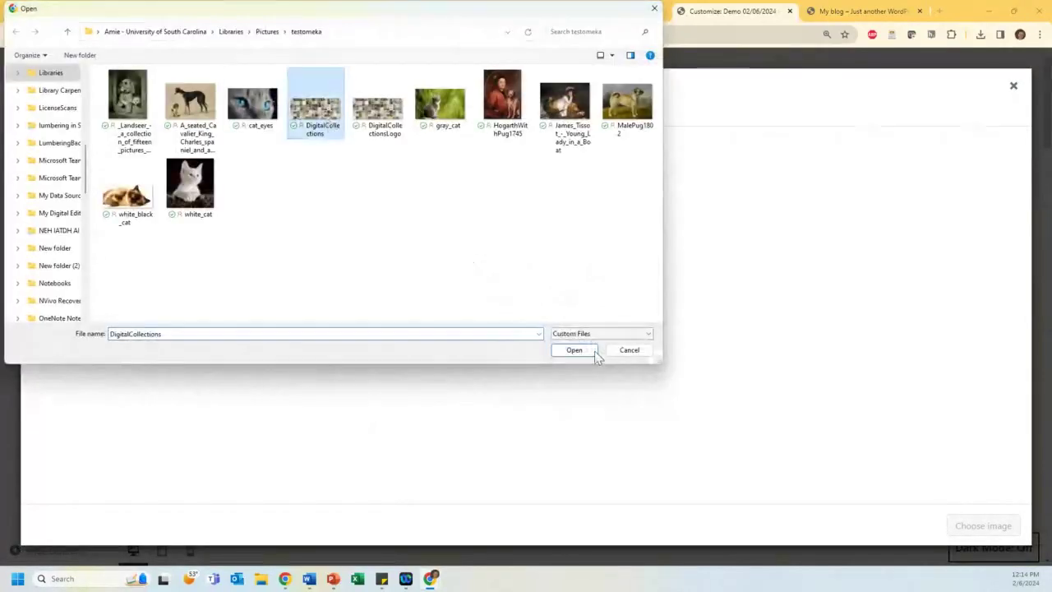
{"action": "left_click", "coordinate": [574, 351]}
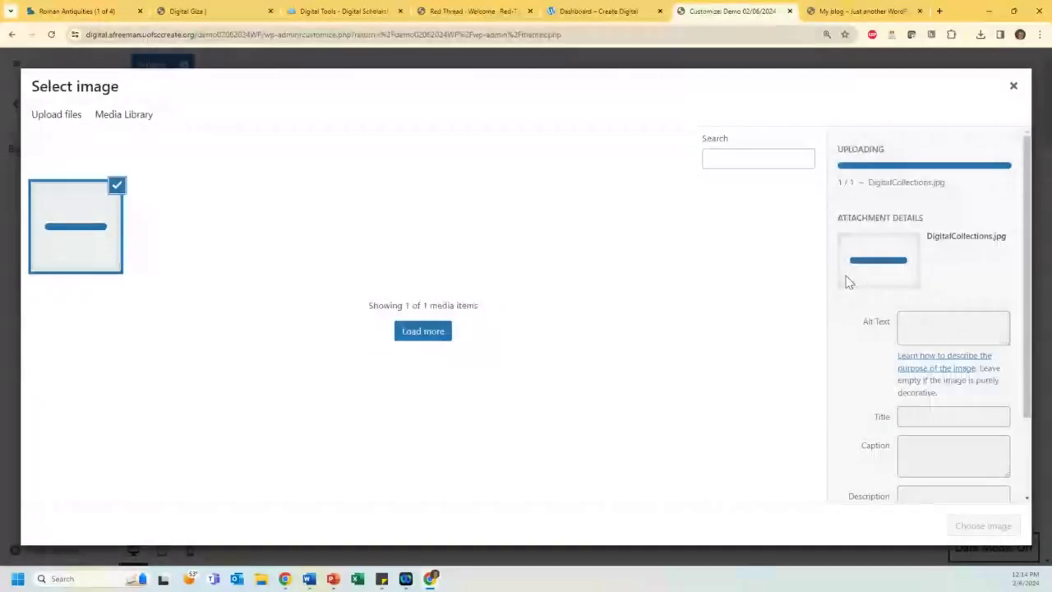
{"action": "left_click", "coordinate": [983, 526]}
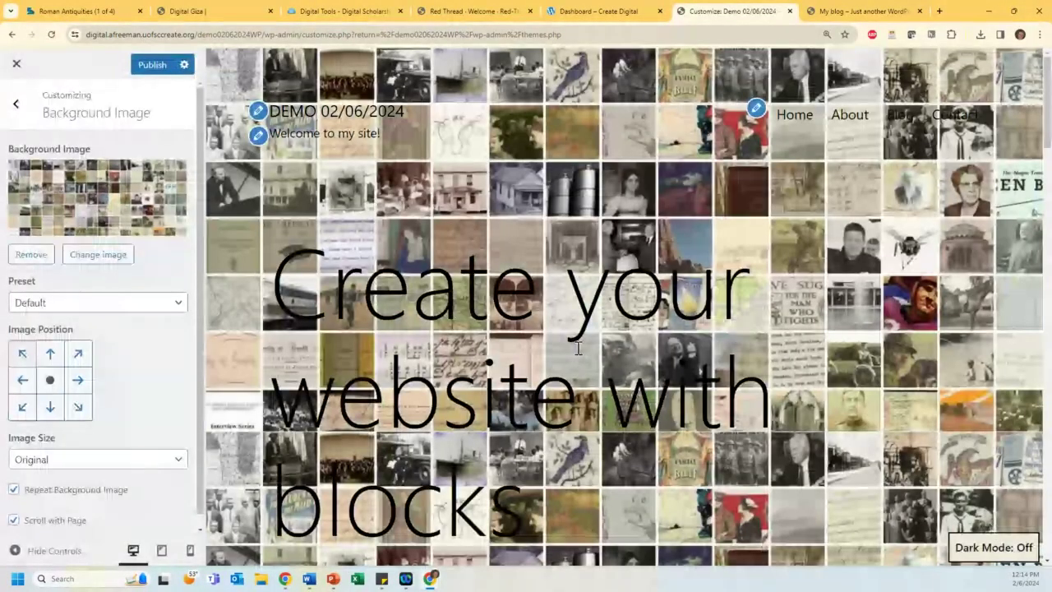
Step: Try the Fill Screen, Fit to Screen and Repeat background presets, then remove the background image
{"action": "scroll", "coordinate": [592, 352], "scroll_direction": "down", "scroll_amount": 1}
{"action": "scroll", "coordinate": [608, 355], "scroll_direction": "up", "scroll_amount": 1}
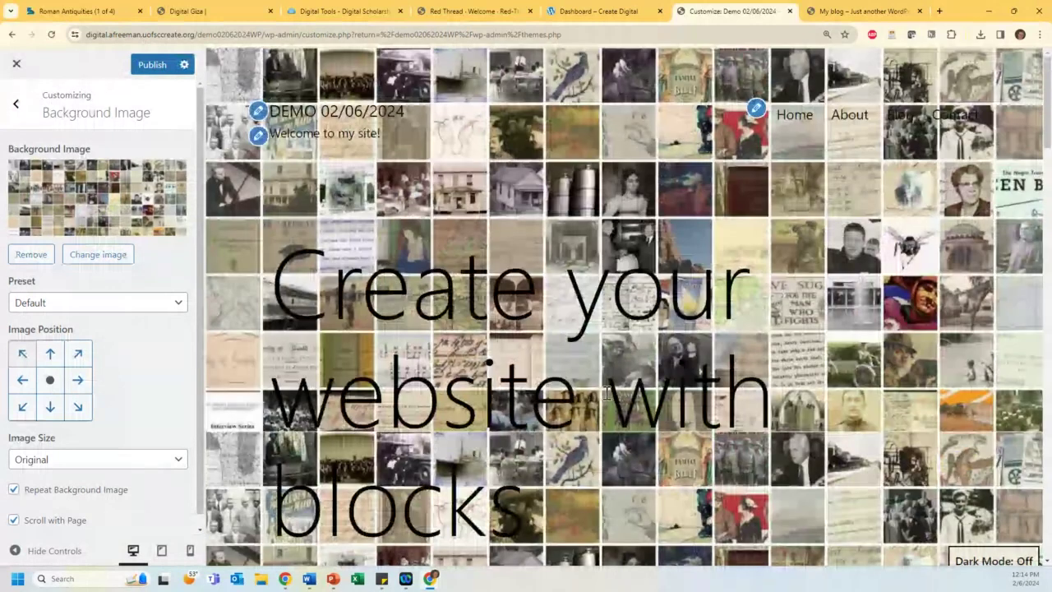
{"action": "left_click", "coordinate": [76, 380]}
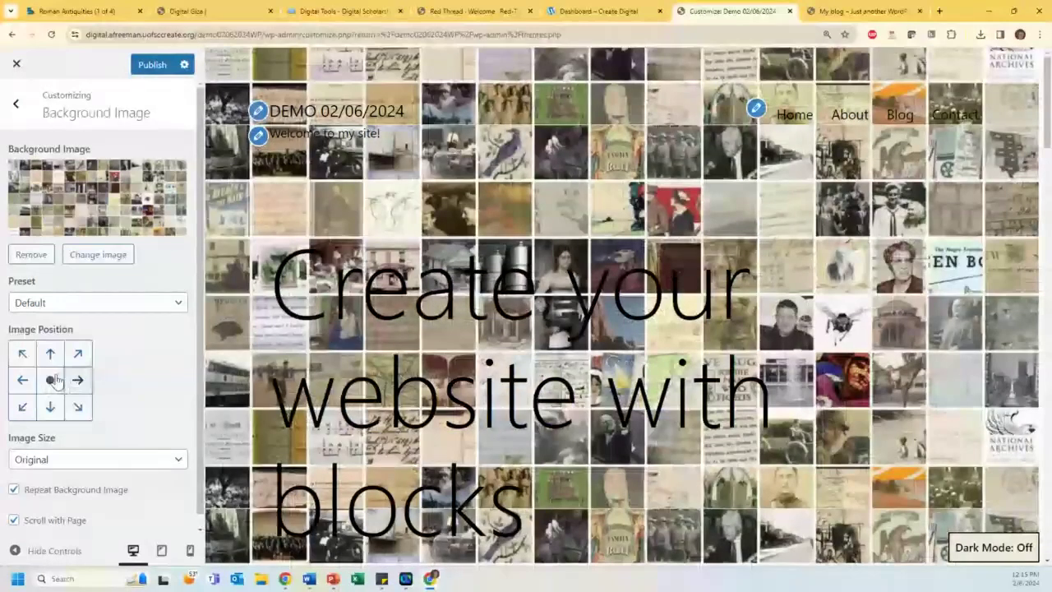
{"action": "left_click", "coordinate": [72, 304]}
{"action": "left_click", "coordinate": [46, 333]}
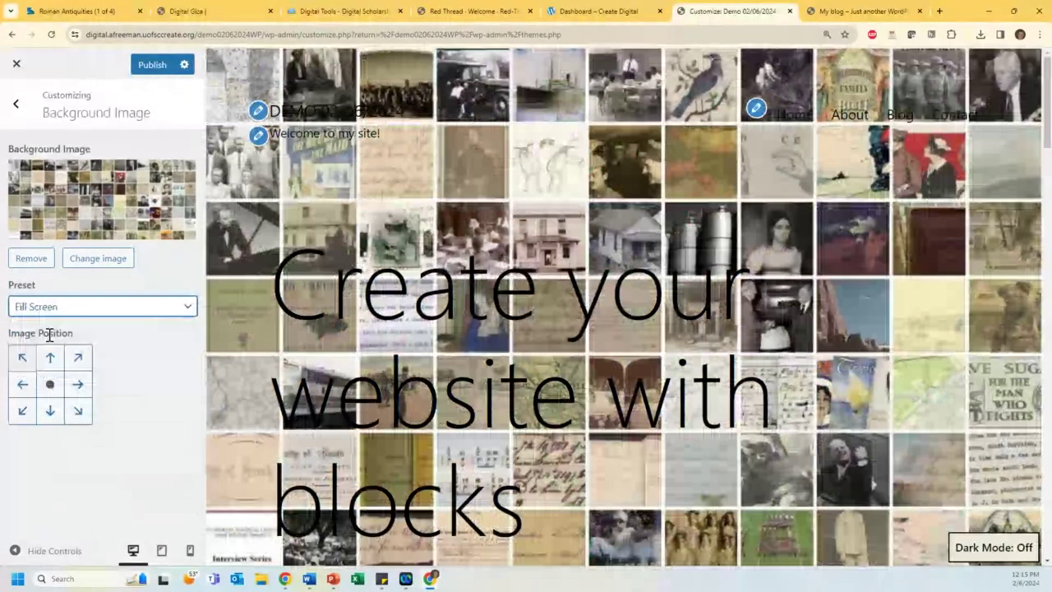
{"action": "left_click", "coordinate": [51, 307]}
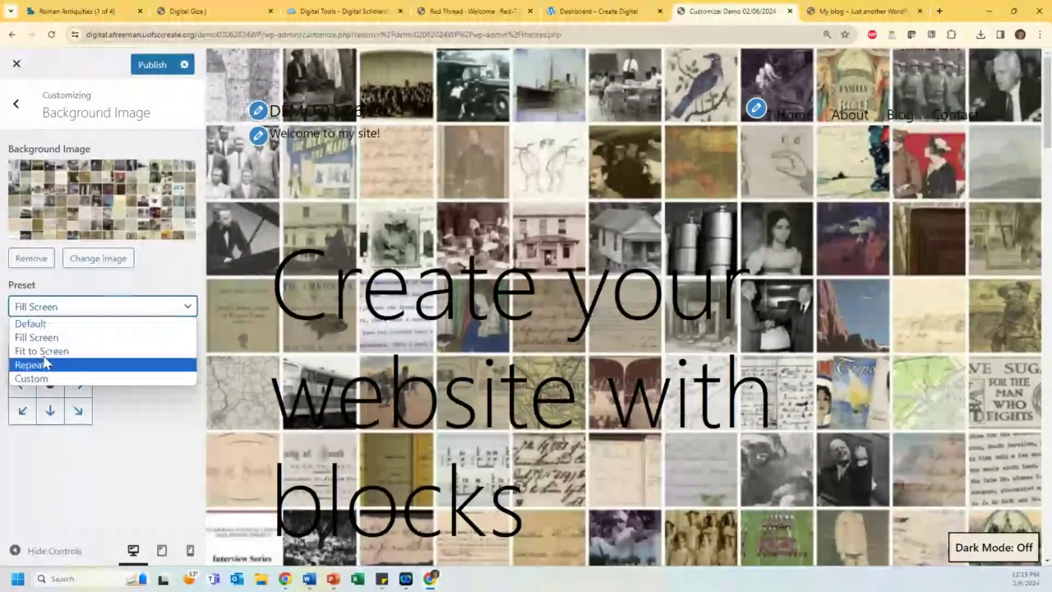
{"action": "left_click", "coordinate": [41, 351]}
{"action": "left_click", "coordinate": [43, 308]}
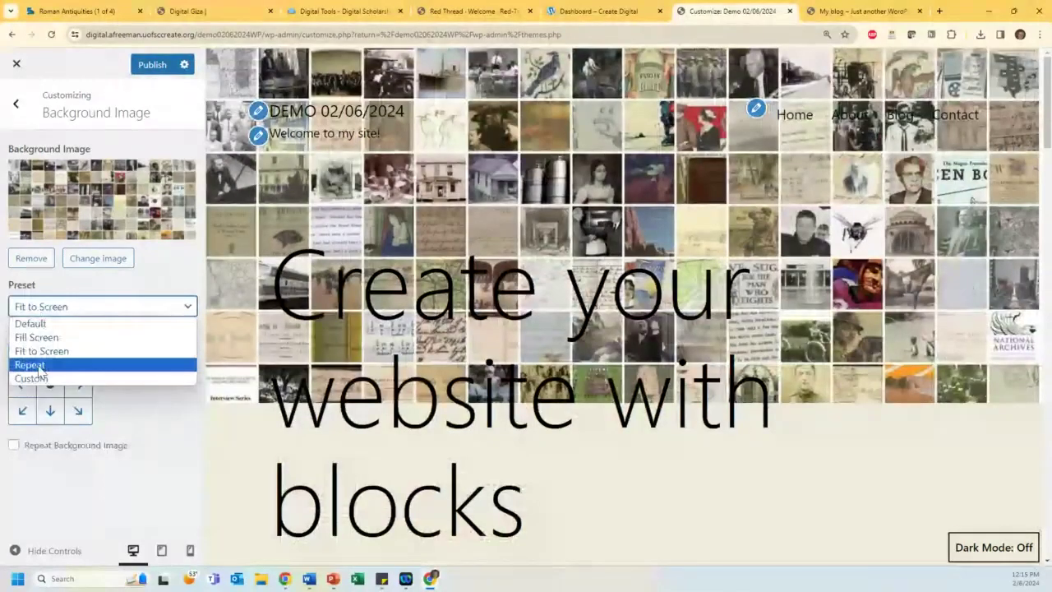
{"action": "left_click", "coordinate": [29, 364]}
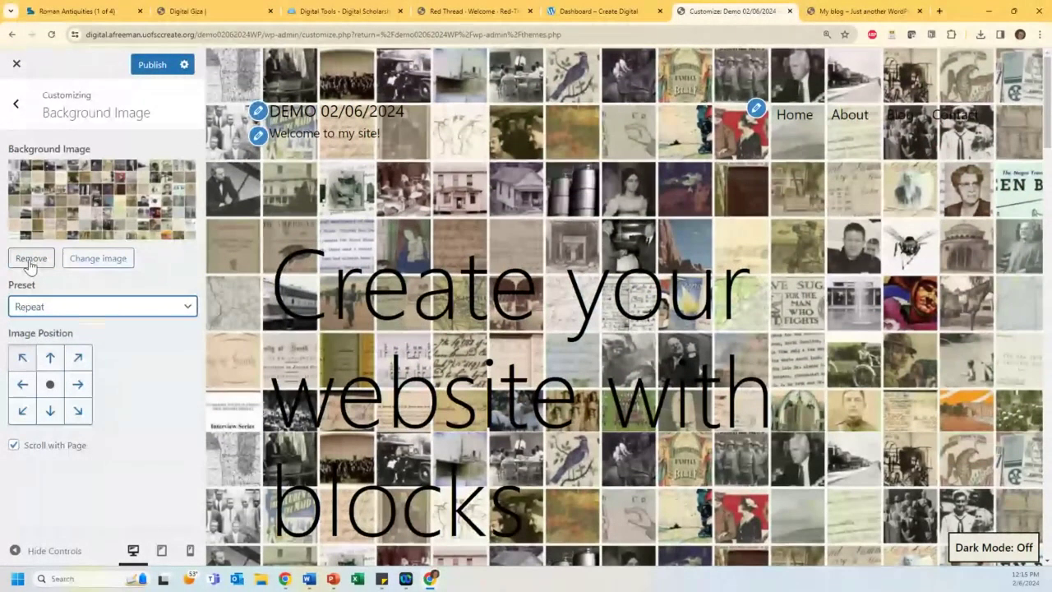
{"action": "left_click", "coordinate": [30, 259]}
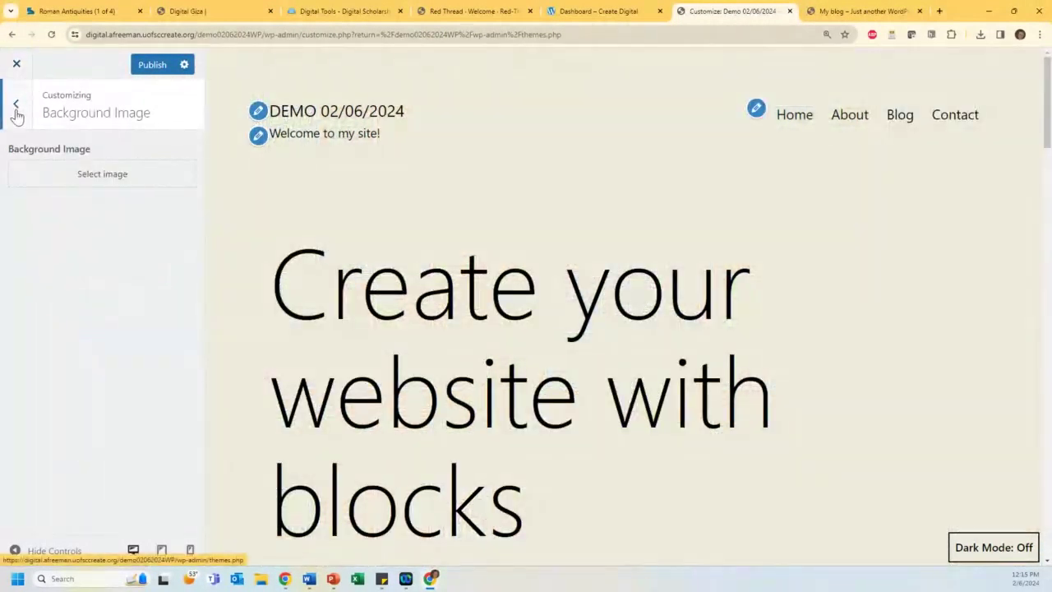
{"action": "left_click", "coordinate": [15, 106]}
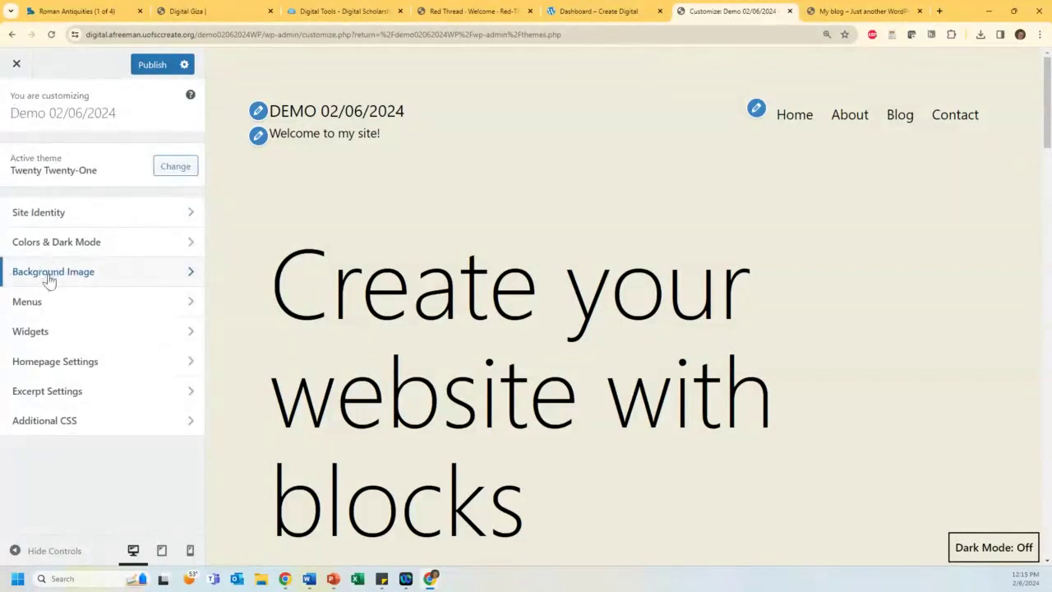
Step: In the Primary menu, move About below Blog
{"action": "left_click", "coordinate": [49, 304]}
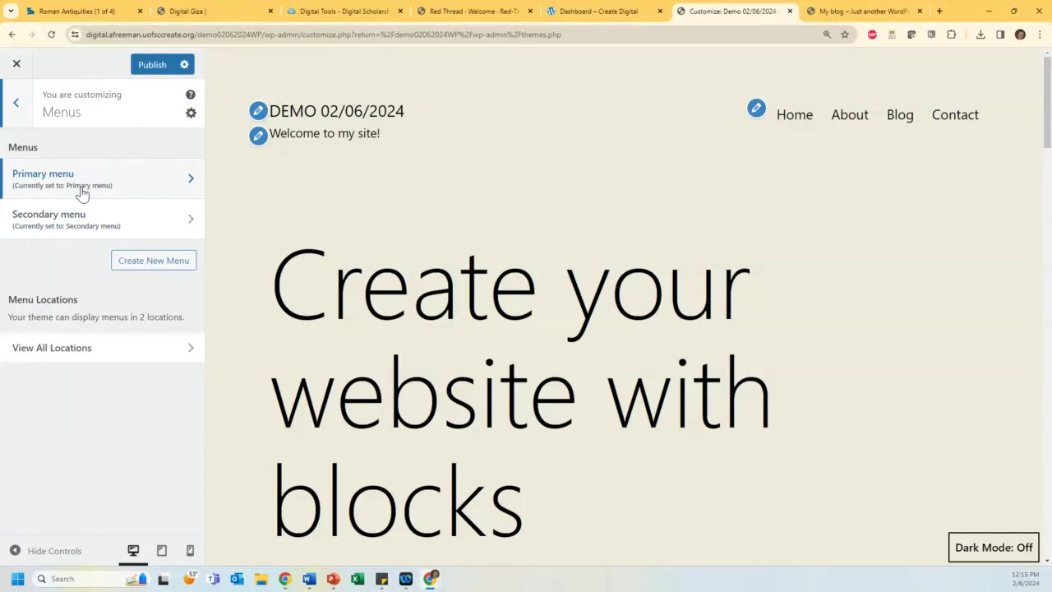
{"action": "left_click", "coordinate": [124, 189]}
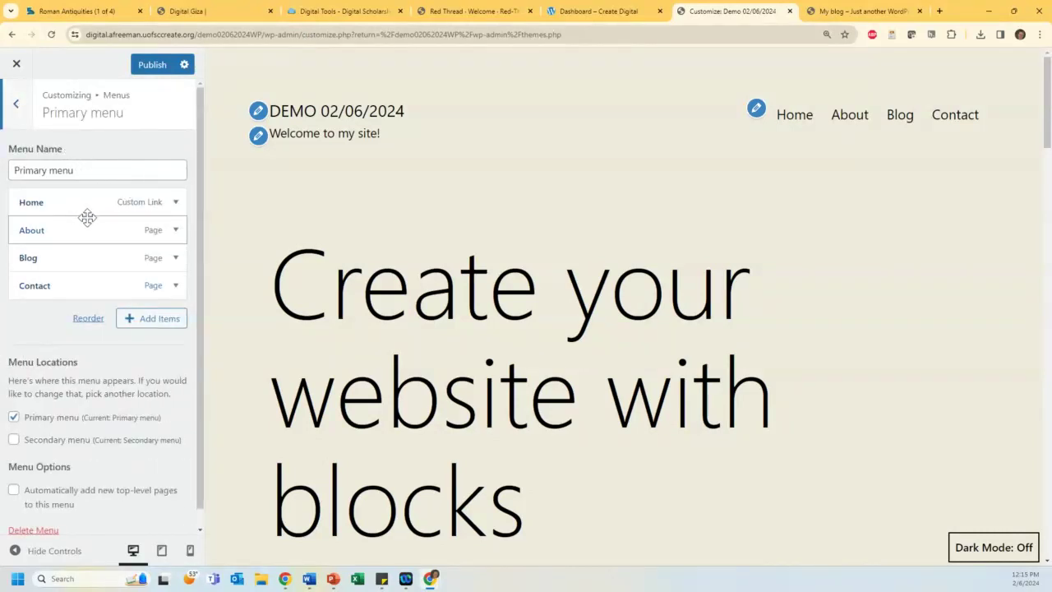
{"action": "left_click_drag", "start_coordinate": [63, 237], "coordinate": [108, 262]}
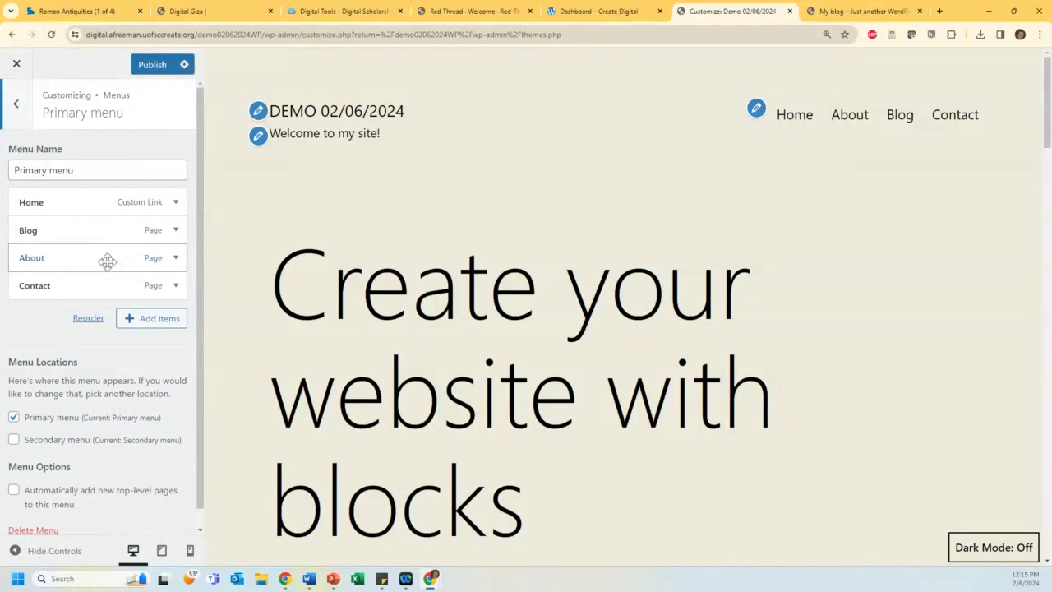
{"action": "left_click", "coordinate": [152, 322]}
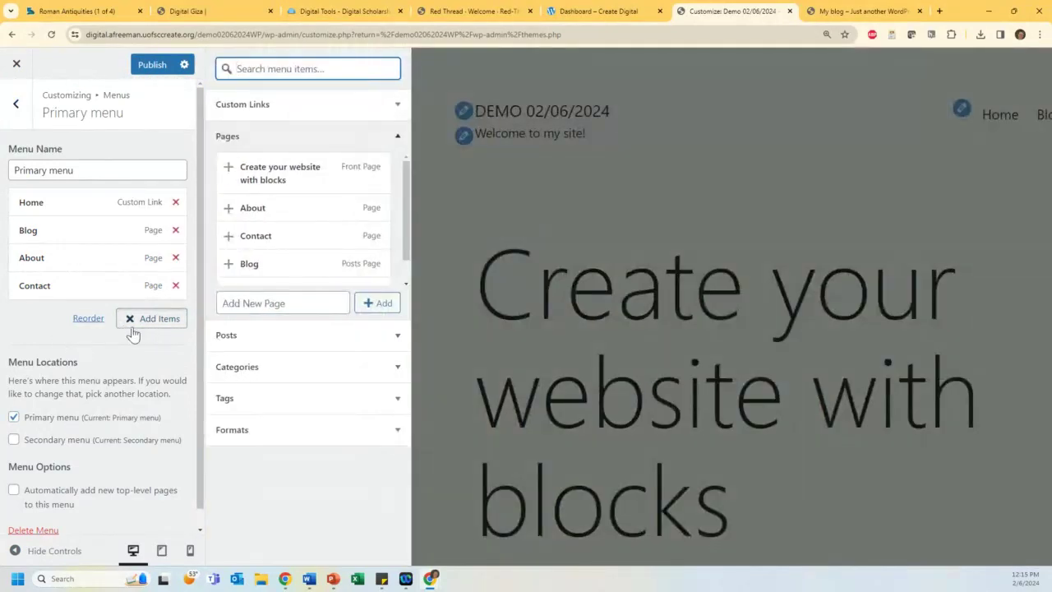
{"action": "left_click", "coordinate": [129, 323]}
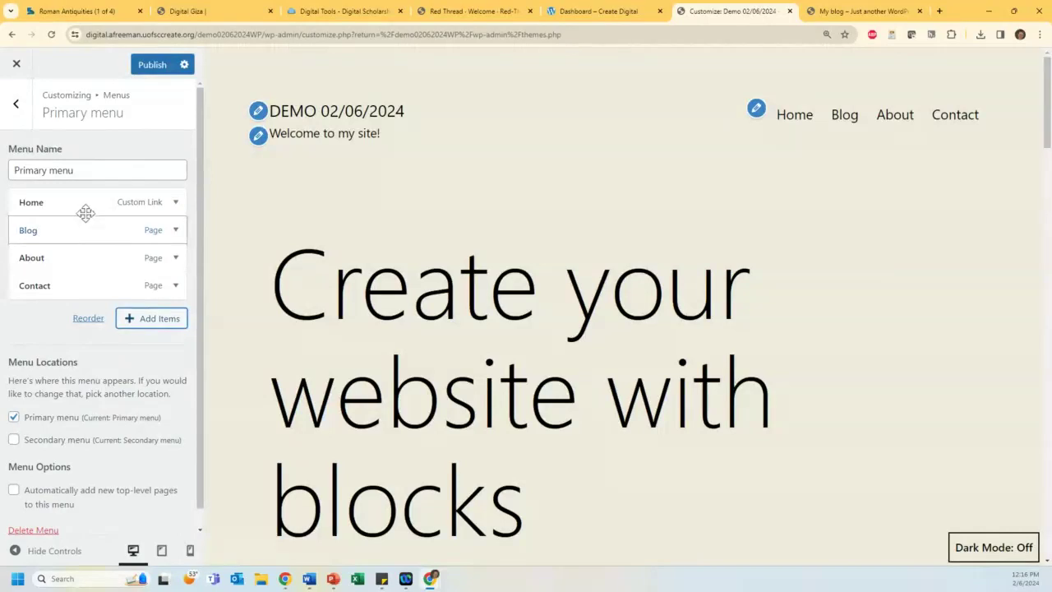
Step: Enable auto-adding new top-level pages and nest Contact as a sub-item under About
{"action": "scroll", "coordinate": [79, 235], "scroll_direction": "down", "scroll_amount": 1}
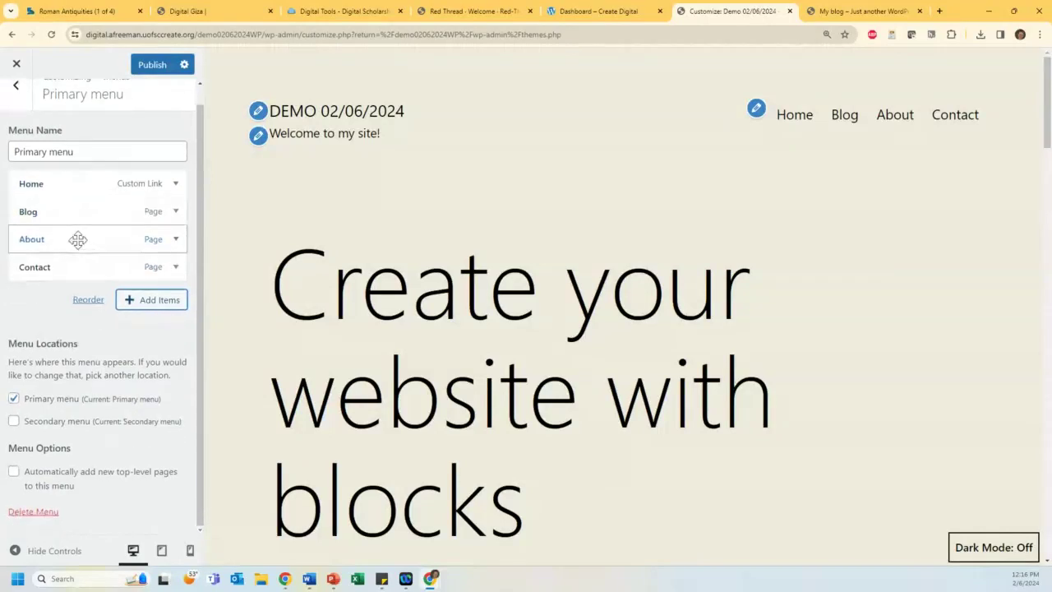
{"action": "left_click", "coordinate": [24, 482]}
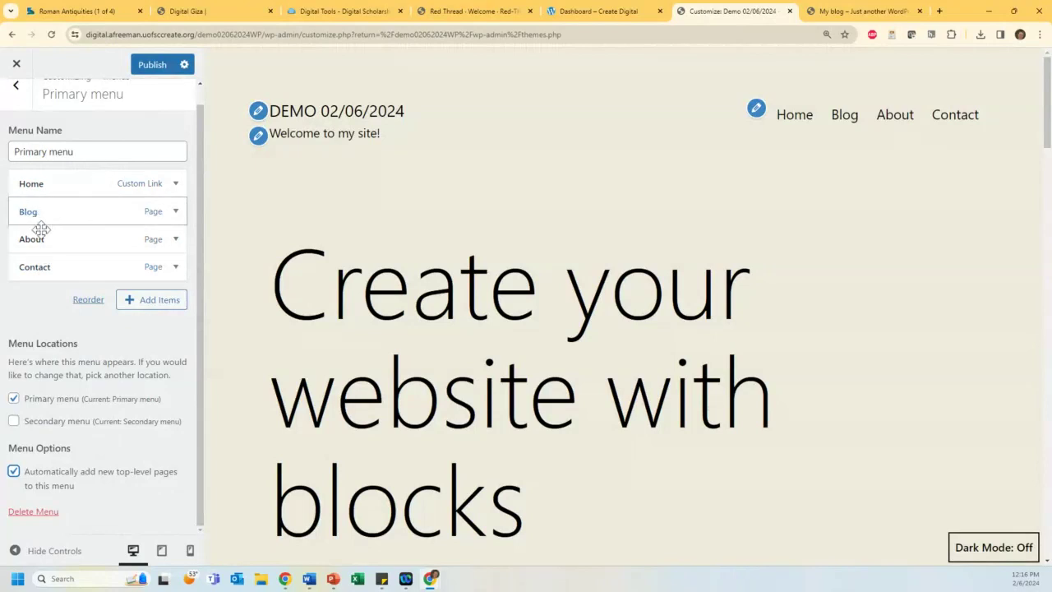
{"action": "left_click_drag", "start_coordinate": [38, 267], "coordinate": [52, 285]}
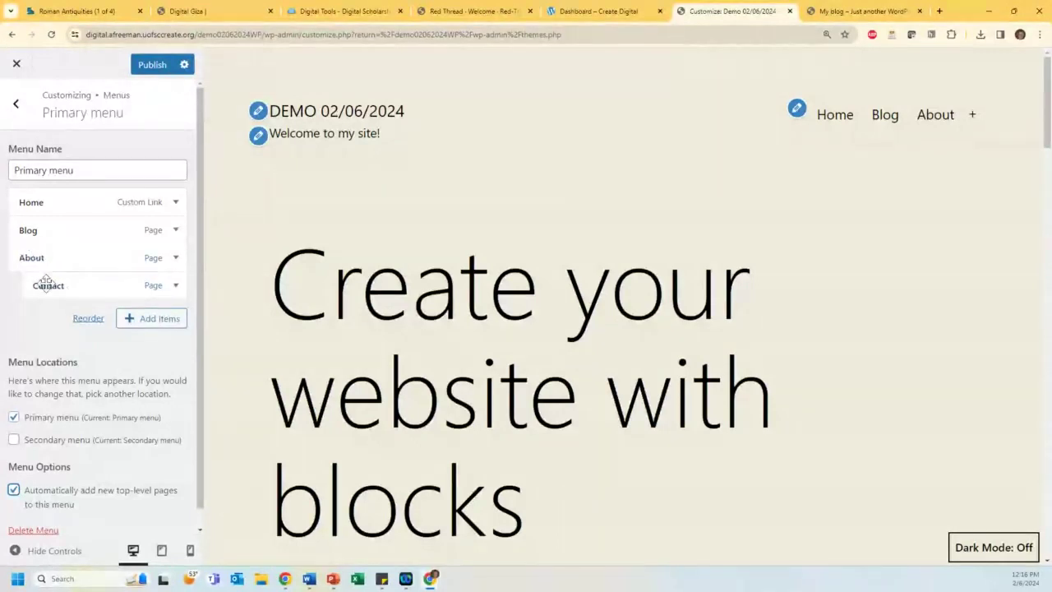
{"action": "scroll", "coordinate": [36, 493], "scroll_direction": "down", "scroll_amount": 1}
{"action": "scroll", "coordinate": [35, 493], "scroll_direction": "down", "scroll_amount": 1}
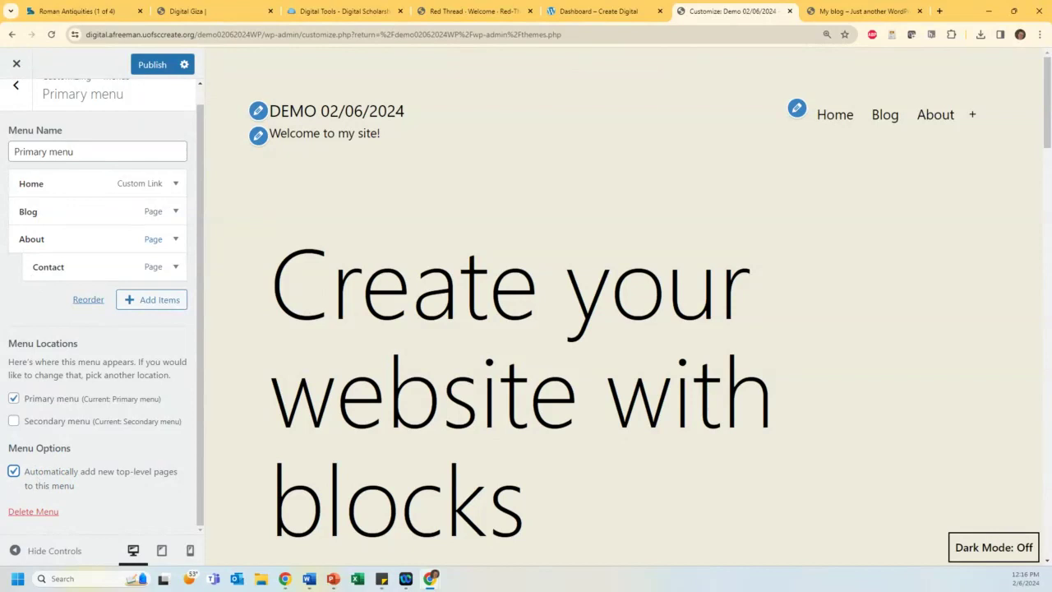
{"action": "left_click", "coordinate": [15, 87]}
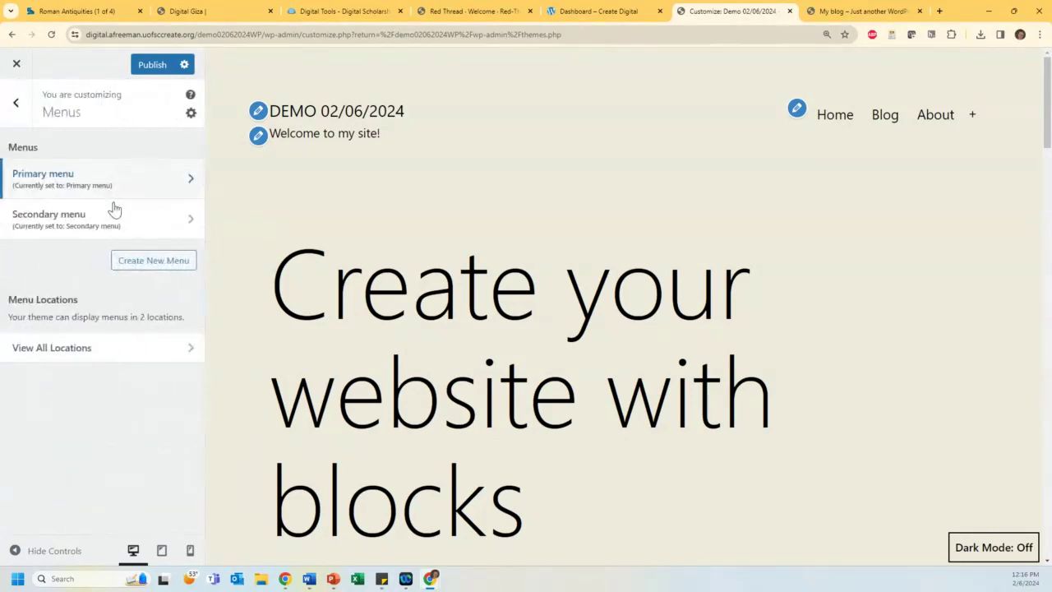
Step: Open the Footer widget area, dismiss the block widgets intro, and select the Recent Posts heading
{"action": "left_click", "coordinate": [15, 103]}
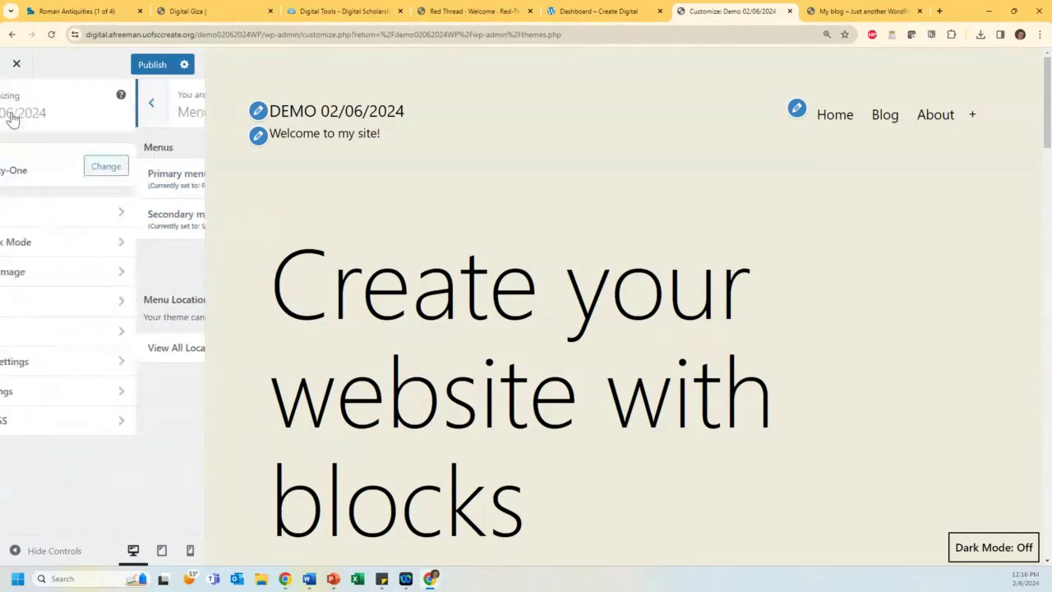
{"action": "left_click", "coordinate": [90, 334]}
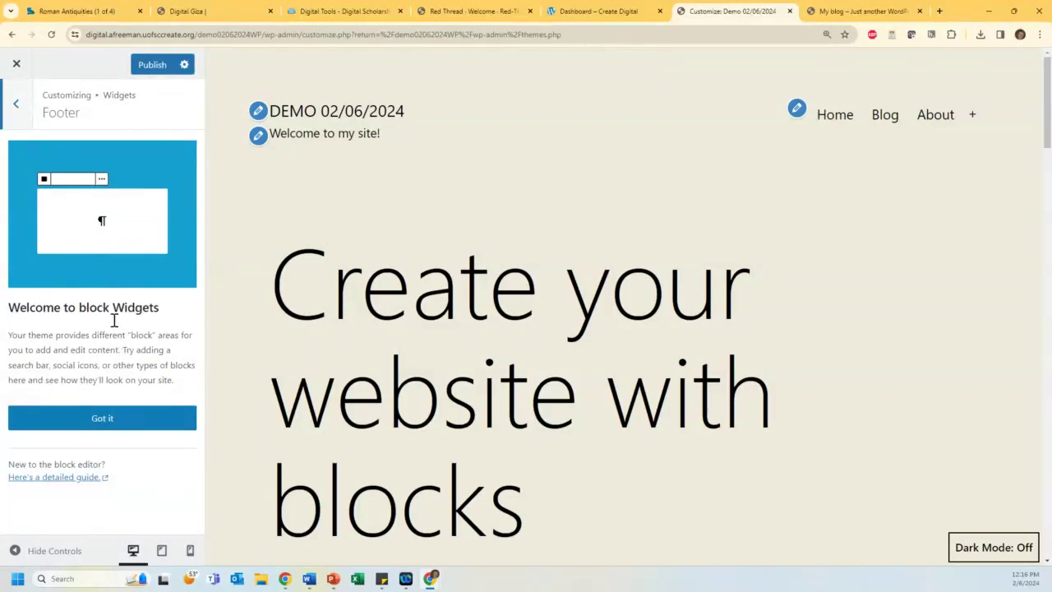
{"action": "left_click", "coordinate": [112, 418]}
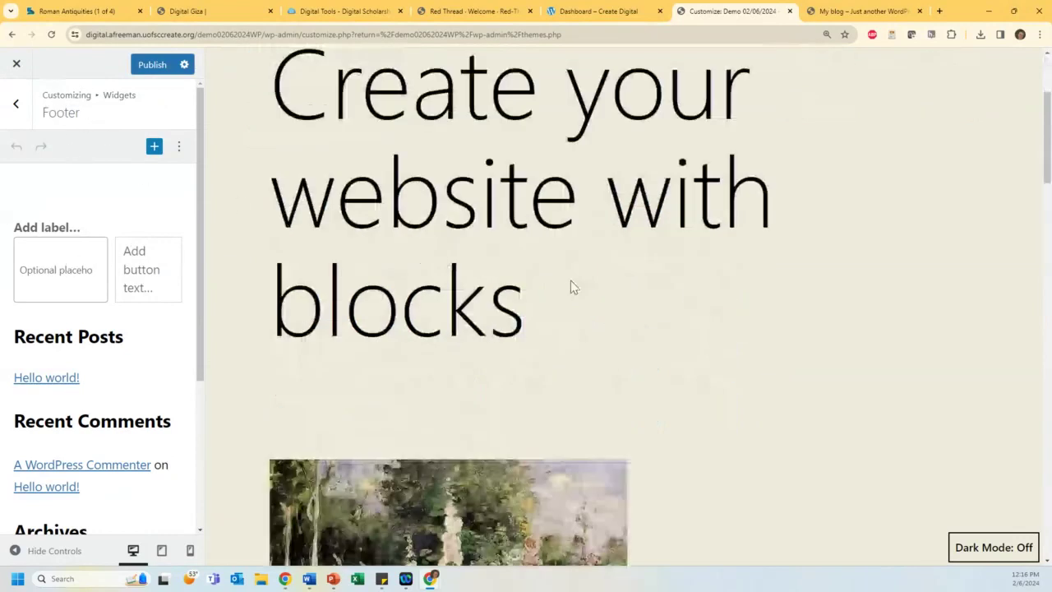
{"action": "scroll", "coordinate": [570, 284], "scroll_direction": "down", "scroll_amount": 8}
{"action": "scroll", "coordinate": [577, 304], "scroll_direction": "down", "scroll_amount": 10}
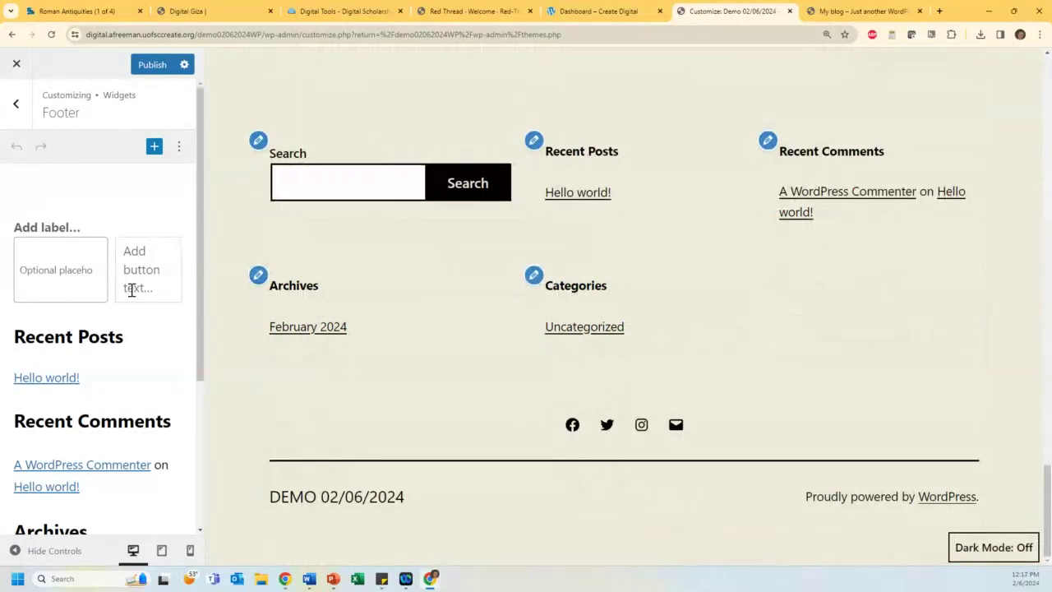
{"action": "left_click", "coordinate": [59, 337]}
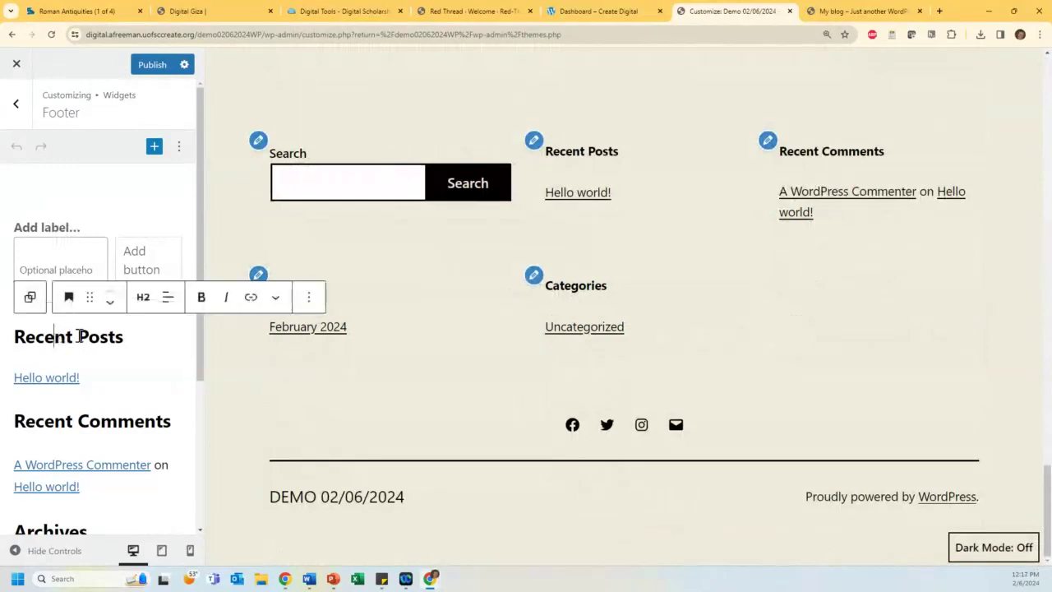
Step: Delete the Recent Posts heading block from the footer widgets
{"action": "left_click", "coordinate": [309, 299]}
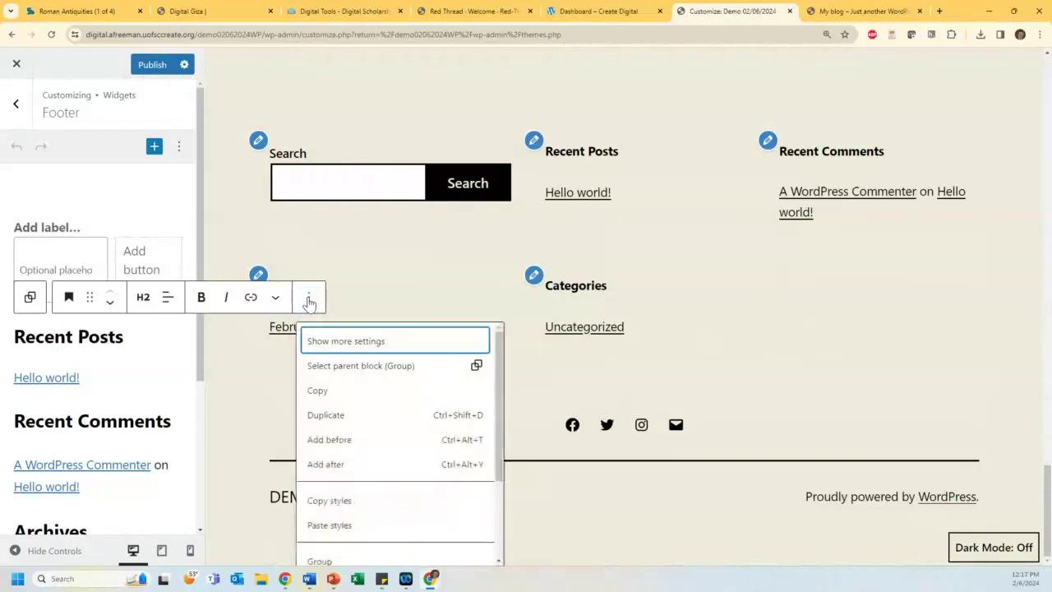
{"action": "scroll", "coordinate": [327, 468], "scroll_direction": "down", "scroll_amount": 5}
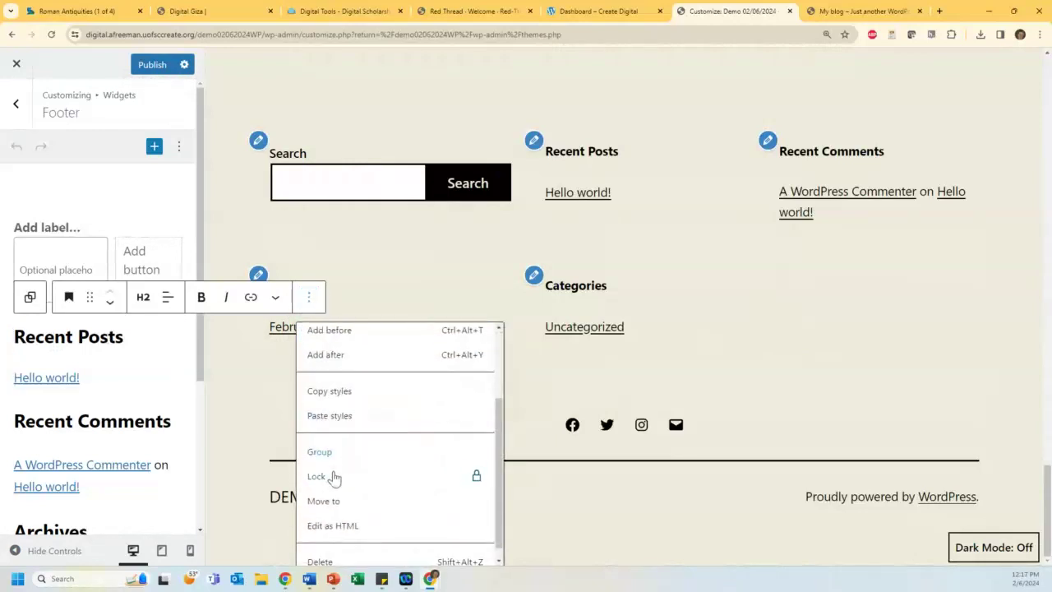
{"action": "left_click", "coordinate": [325, 551]}
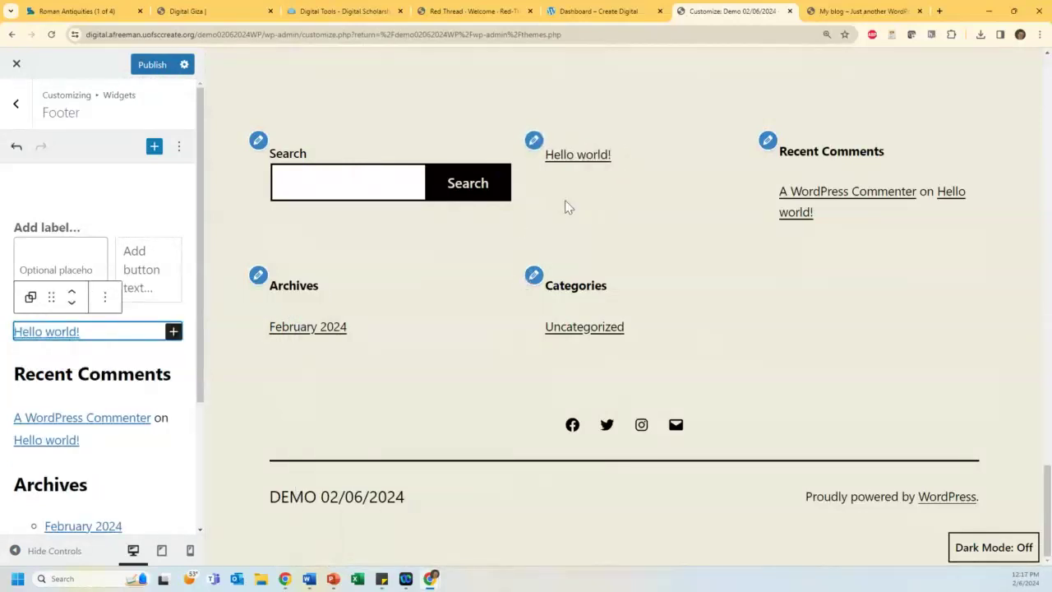
Step: Add a Calendar block to the footer, found by searching 'cale'
{"action": "scroll", "coordinate": [129, 329], "scroll_direction": "down", "scroll_amount": 3}
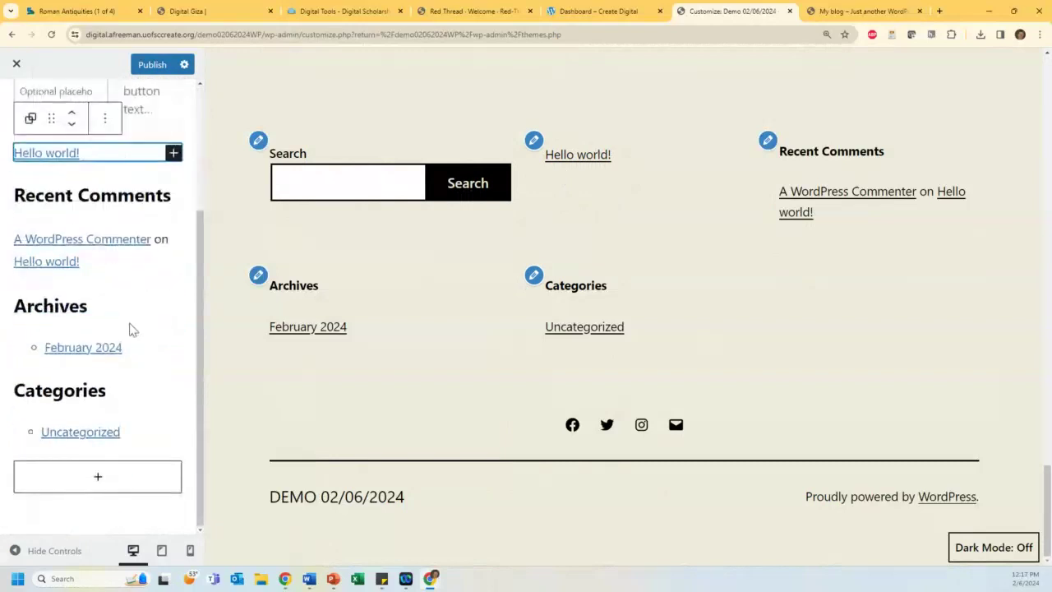
{"action": "left_click", "coordinate": [89, 481]}
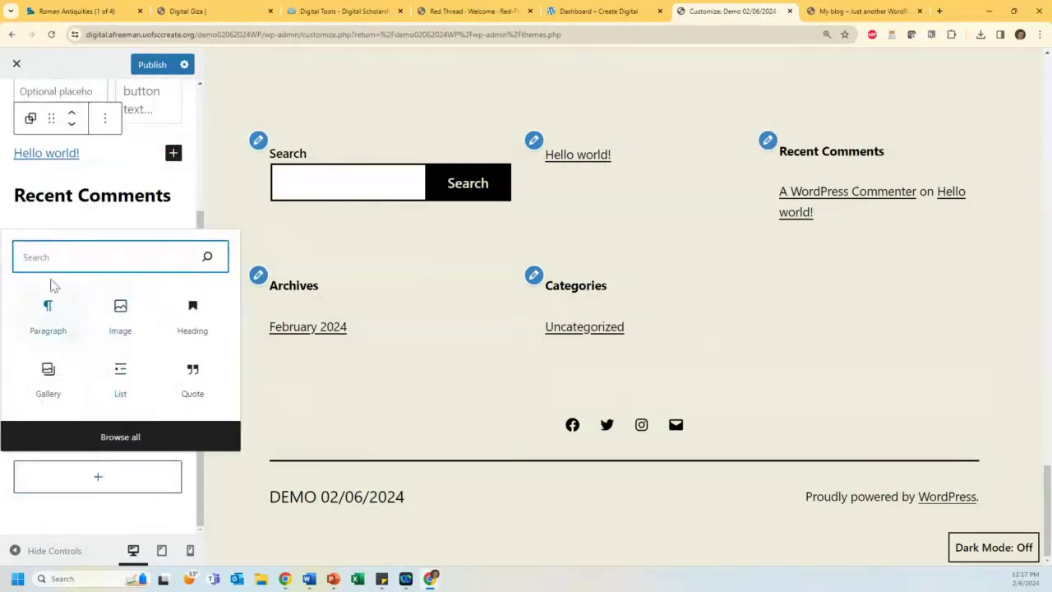
{"action": "type", "text": "cale"}
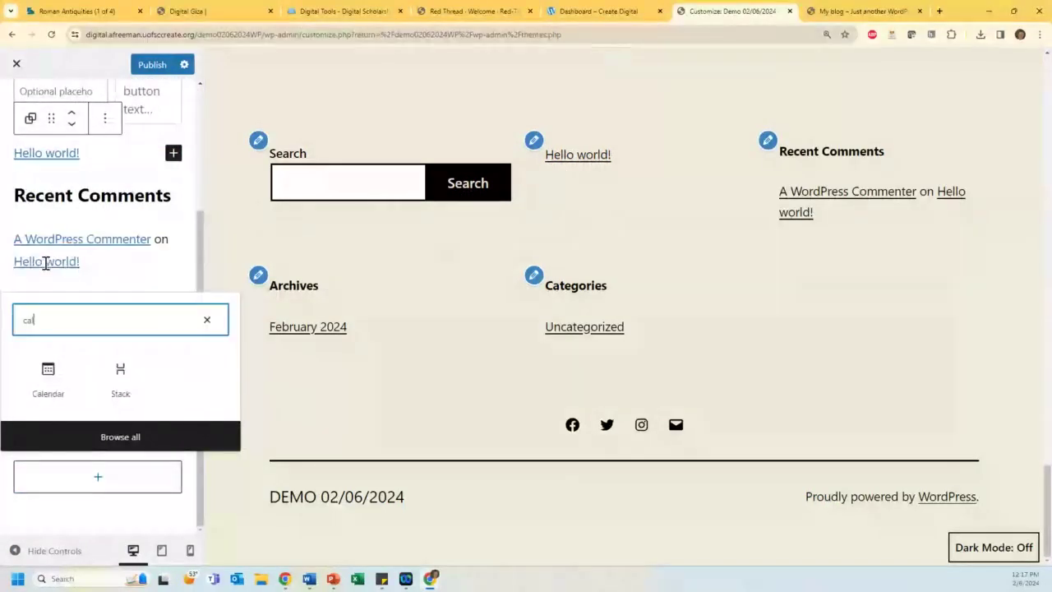
{"action": "left_click", "coordinate": [61, 366]}
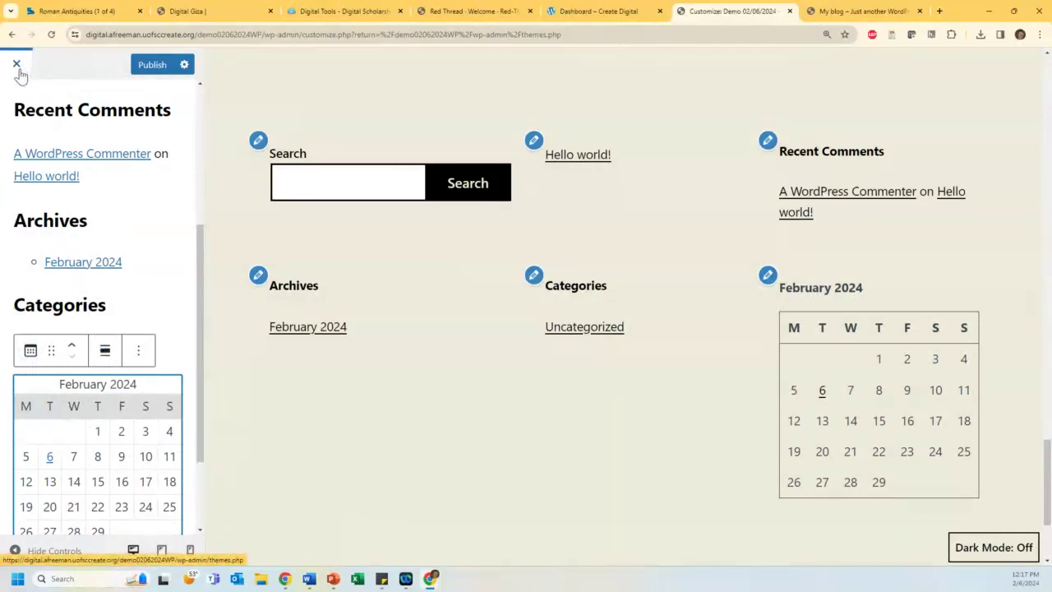
Step: Publish the footer widget changes and close the Customizer back to the Themes page
{"action": "left_click", "coordinate": [148, 73]}
{"action": "left_click", "coordinate": [148, 73]}
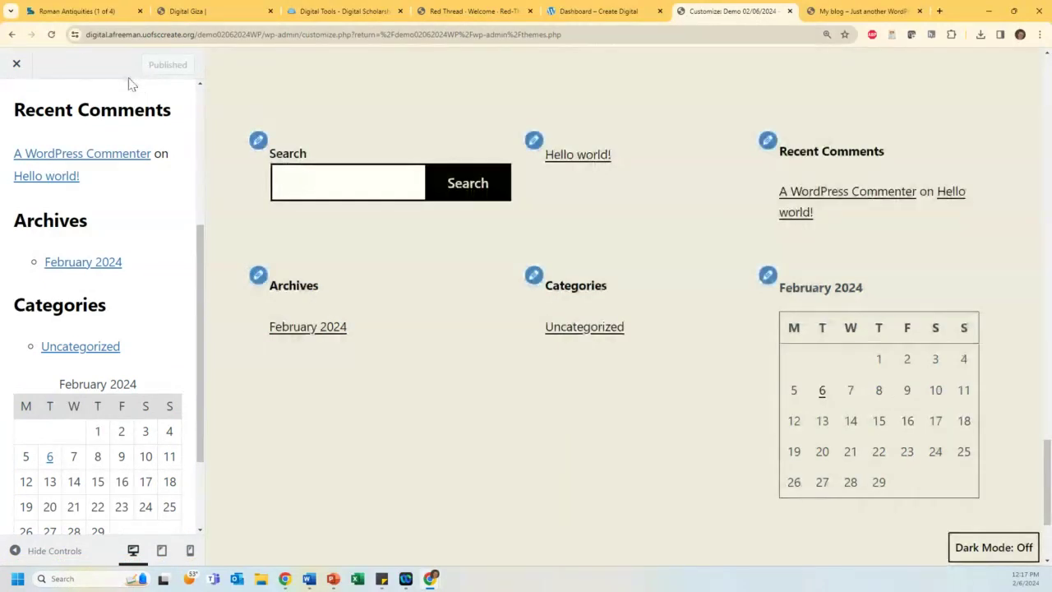
{"action": "left_click", "coordinate": [15, 66]}
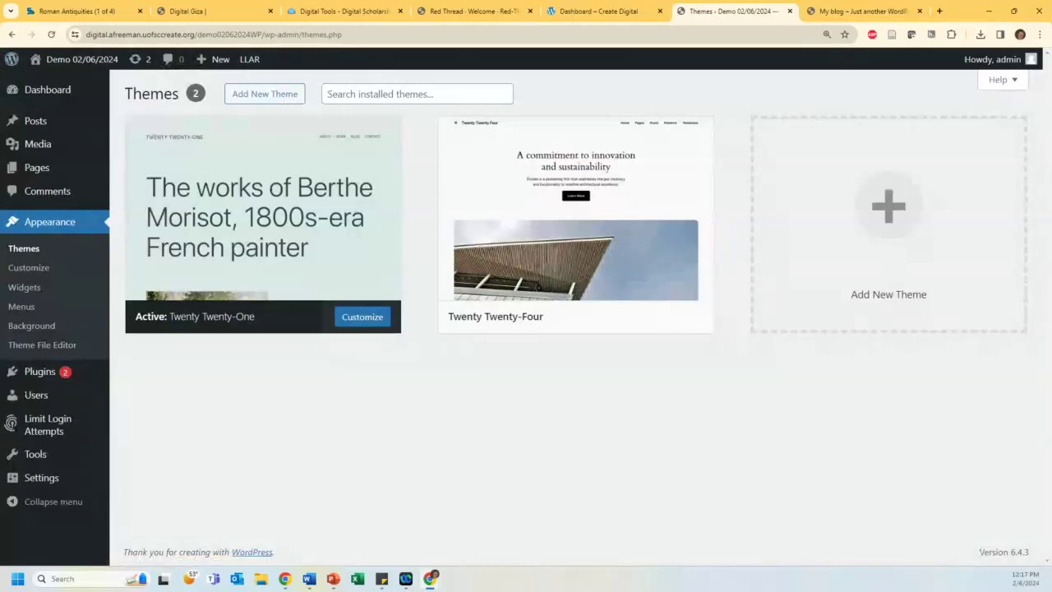
{"action": "mouse_move", "coordinate": [43, 147]}
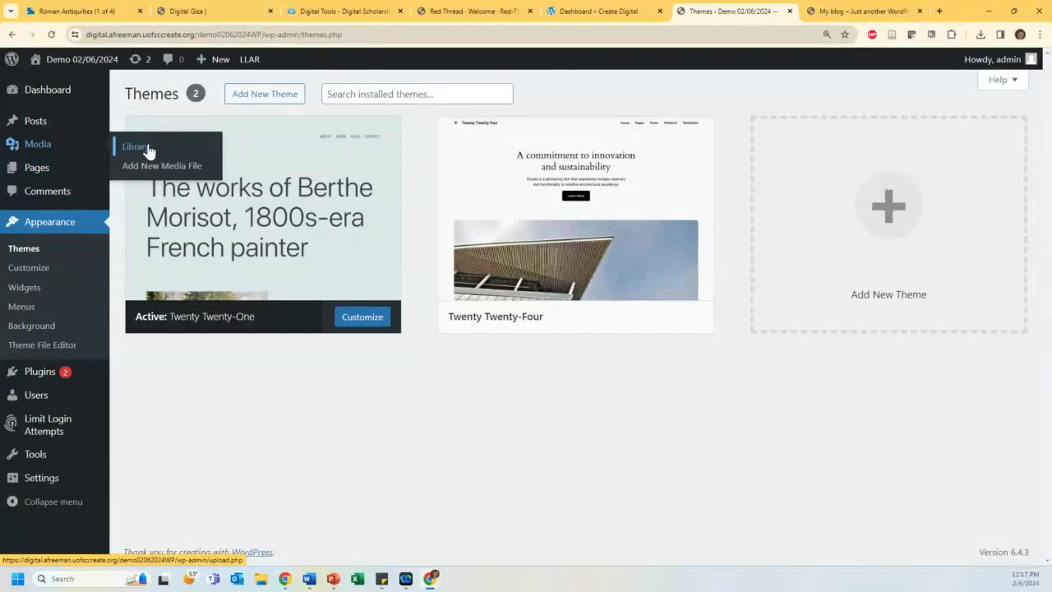
Step: Upload cat_eyes, the Cavalier and greyhound image, HogarthWithPug1745 and gray_cat, then review the collage's details
{"action": "left_click", "coordinate": [135, 148]}
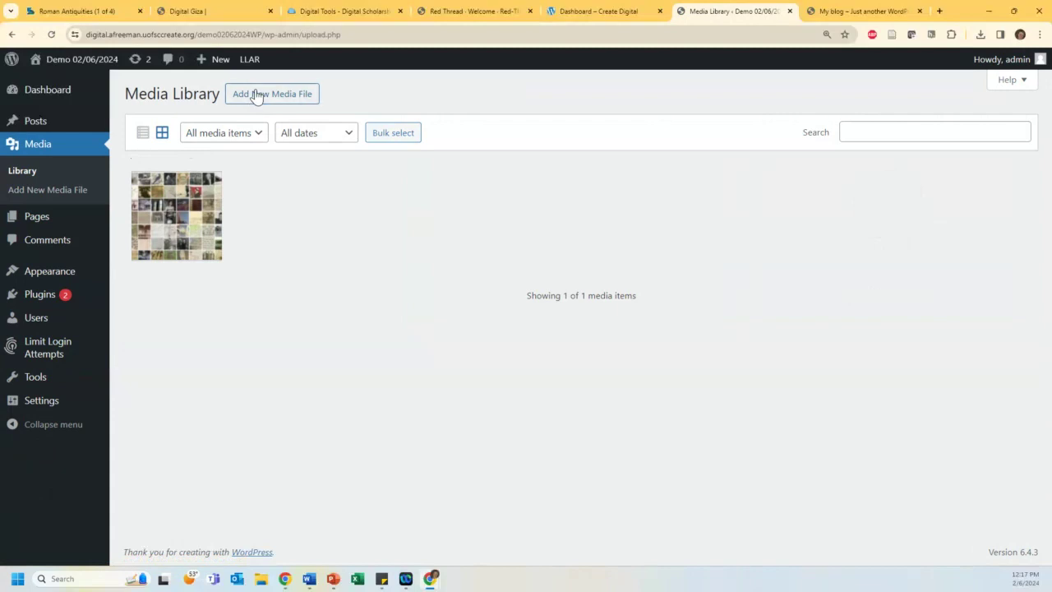
{"action": "left_click", "coordinate": [256, 93]}
{"action": "left_click", "coordinate": [568, 203]}
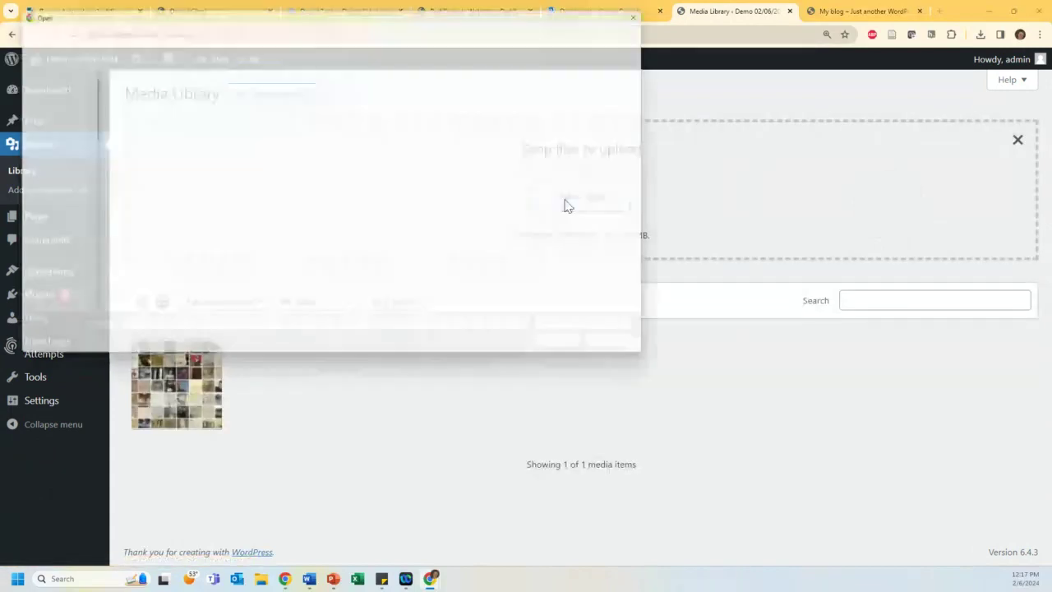
{"action": "left_click", "coordinate": [252, 105]}
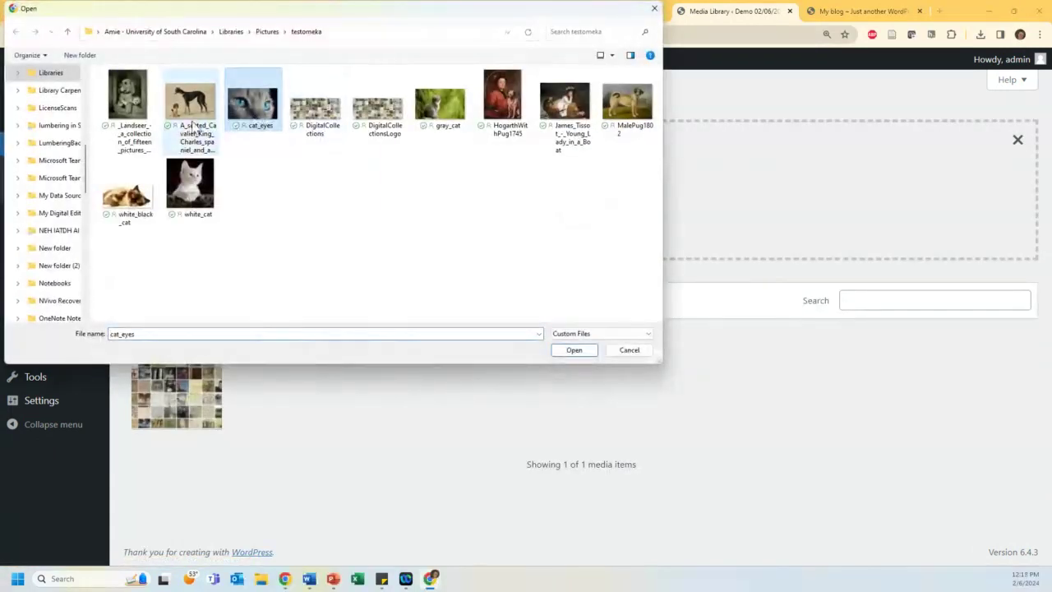
{"action": "left_click", "coordinate": [191, 111], "text": "ctrl"}
{"action": "left_click", "coordinate": [510, 107], "text": "ctrl"}
{"action": "left_click", "coordinate": [440, 105], "text": "ctrl"}
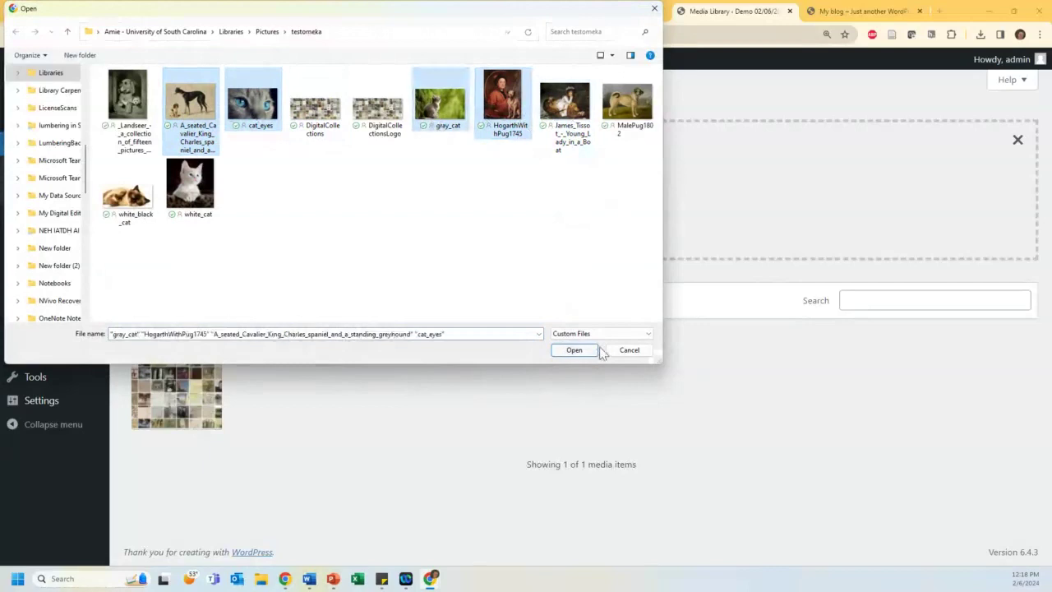
{"action": "left_click", "coordinate": [584, 353]}
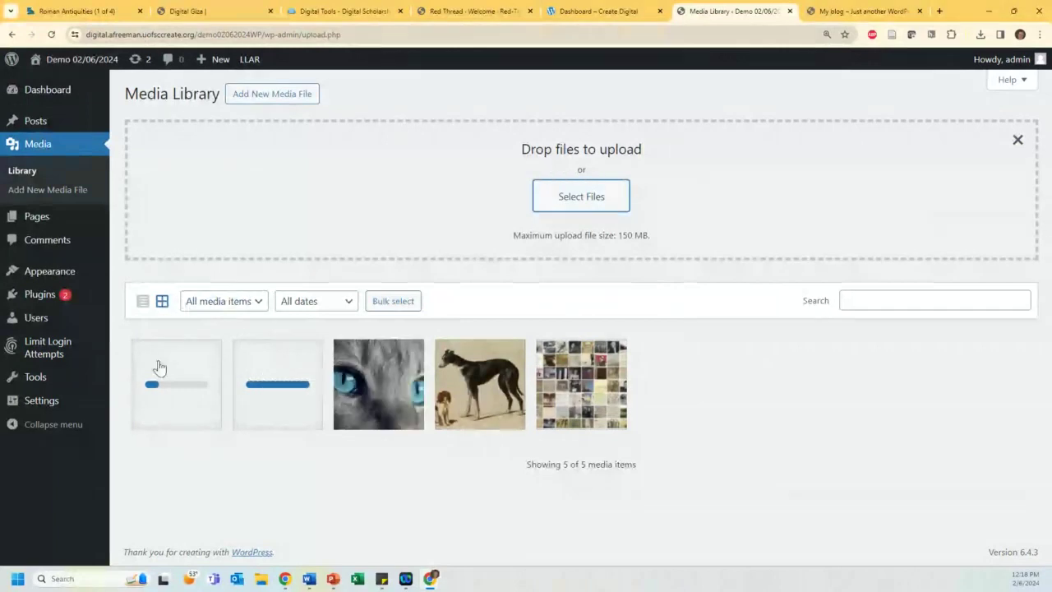
{"action": "left_click", "coordinate": [573, 389]}
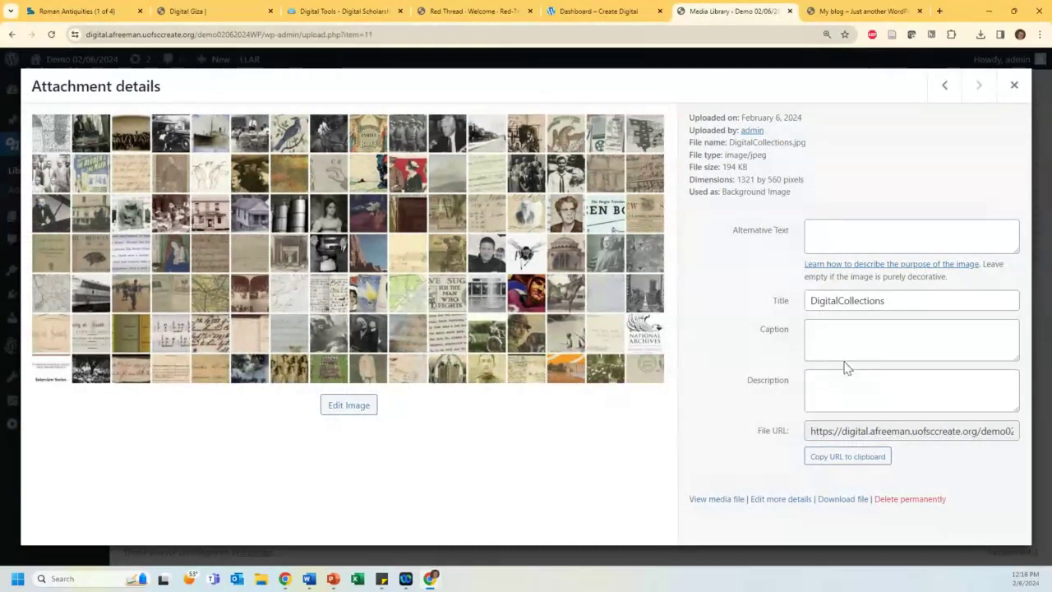
{"action": "left_click", "coordinate": [1015, 86]}
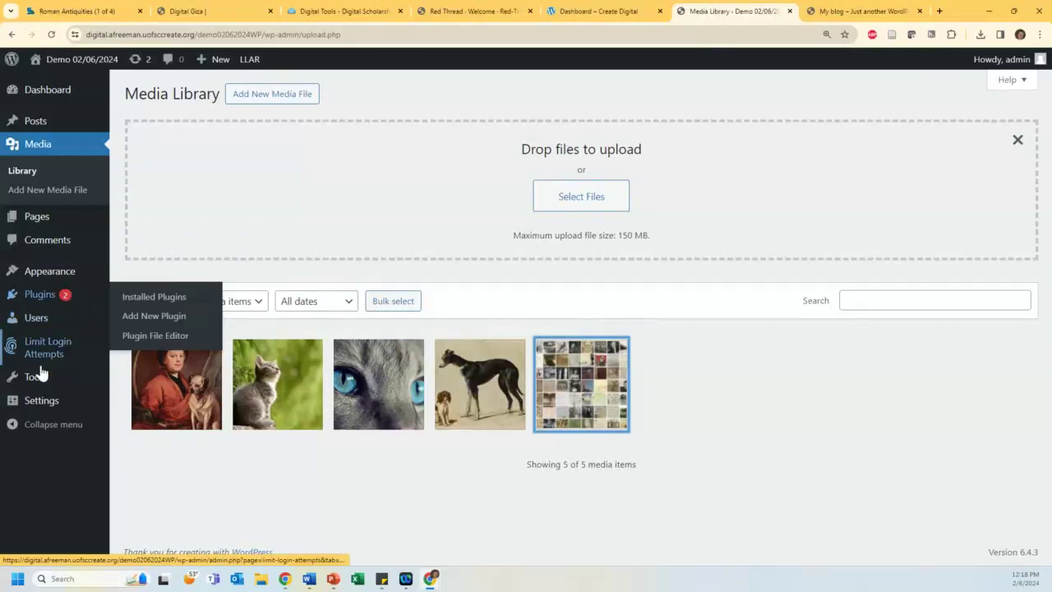
{"action": "mouse_move", "coordinate": [28, 383]}
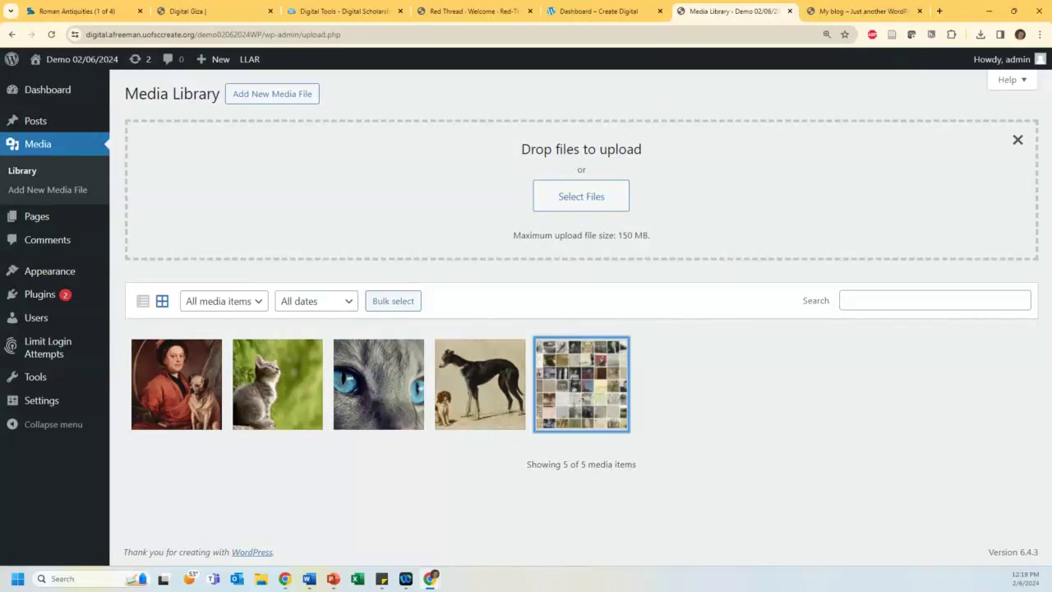
{"action": "mouse_move", "coordinate": [31, 129]}
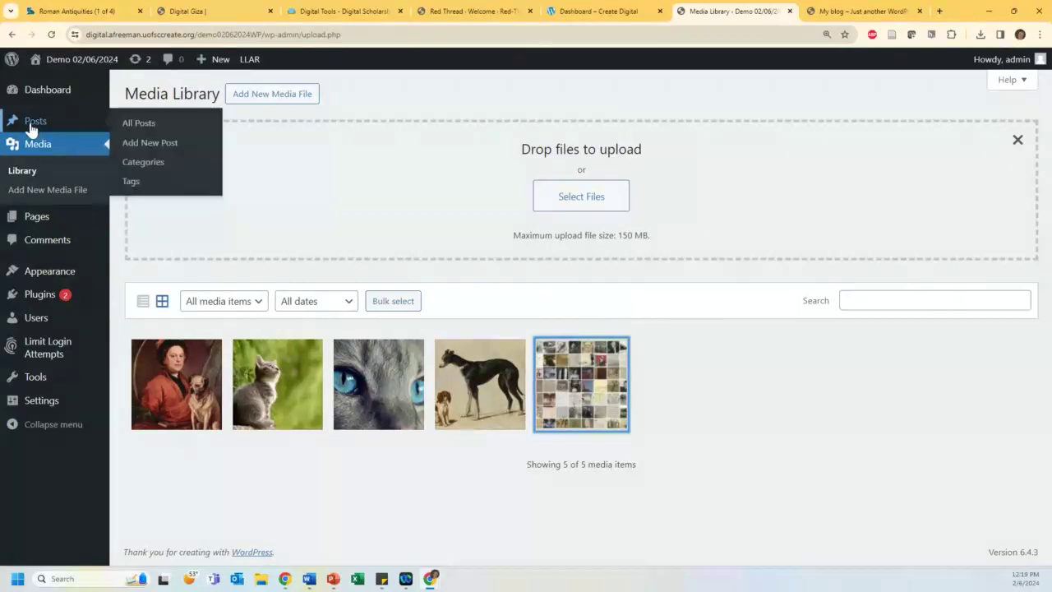
{"action": "mouse_move", "coordinate": [36, 218]}
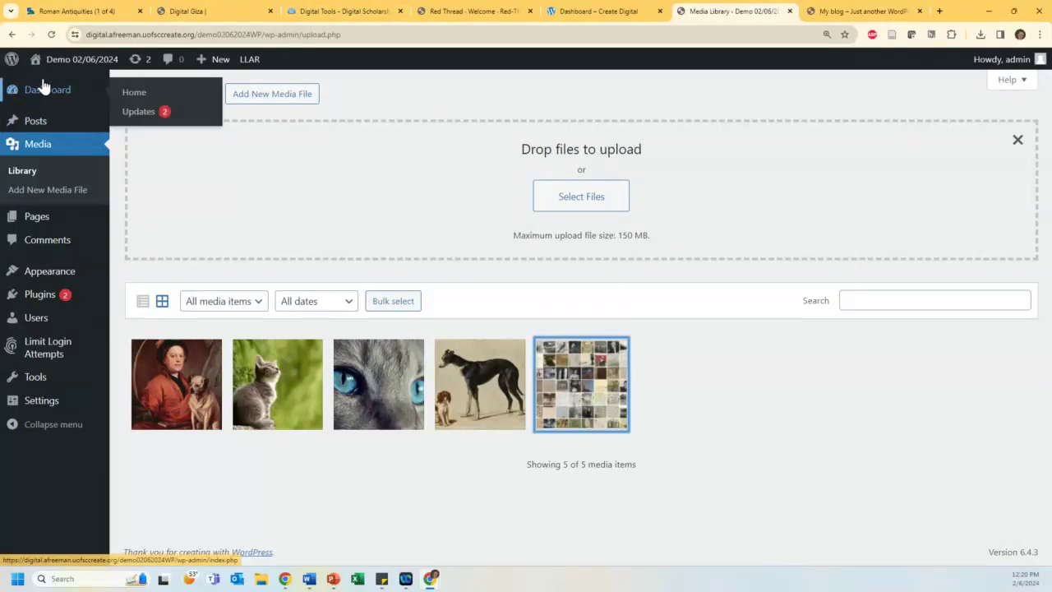
{"action": "mouse_move", "coordinate": [21, 417]}
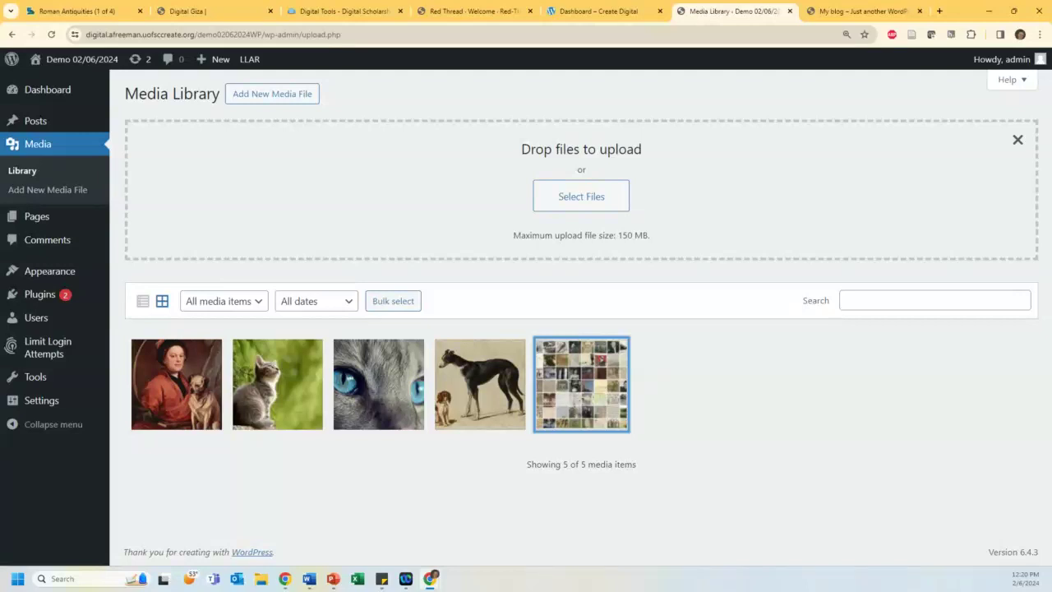
{"action": "mouse_move", "coordinate": [47, 124]}
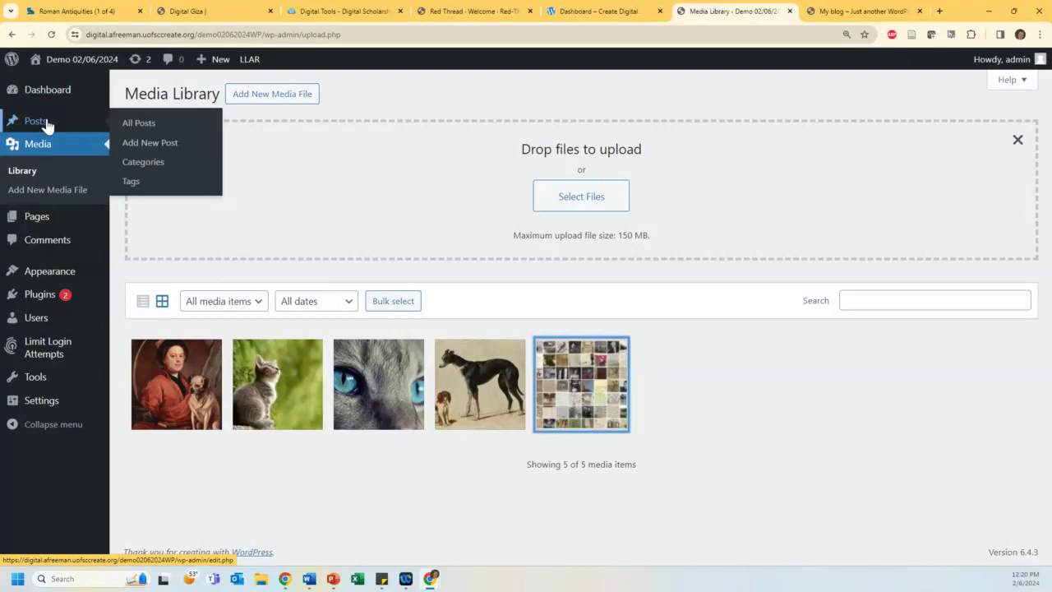
{"action": "mouse_move", "coordinate": [66, 222]}
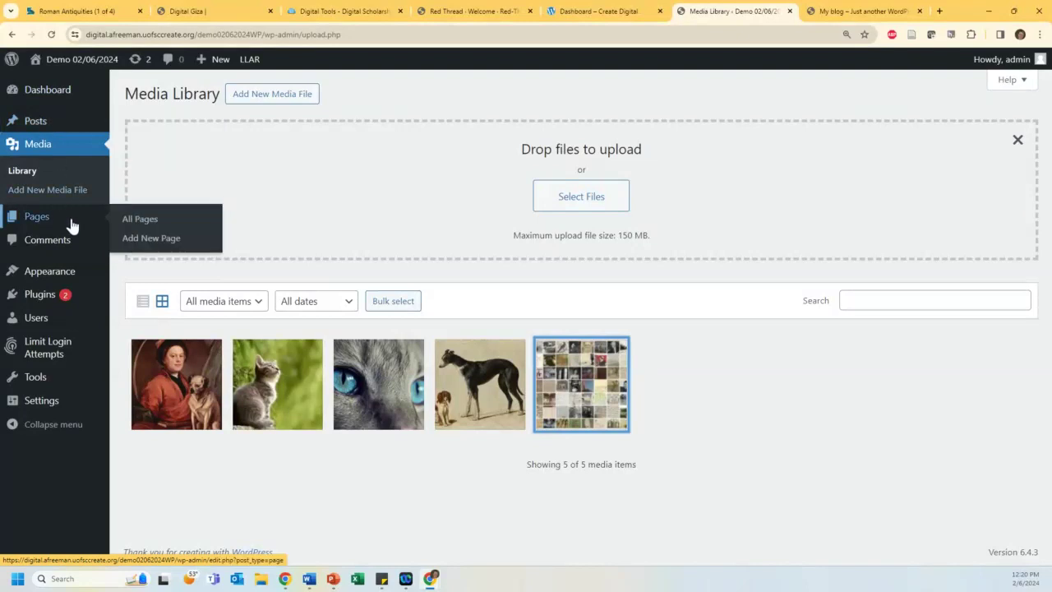
Step: Create a new page and step through, then dismiss, the editor welcome tour
{"action": "left_click", "coordinate": [164, 240]}
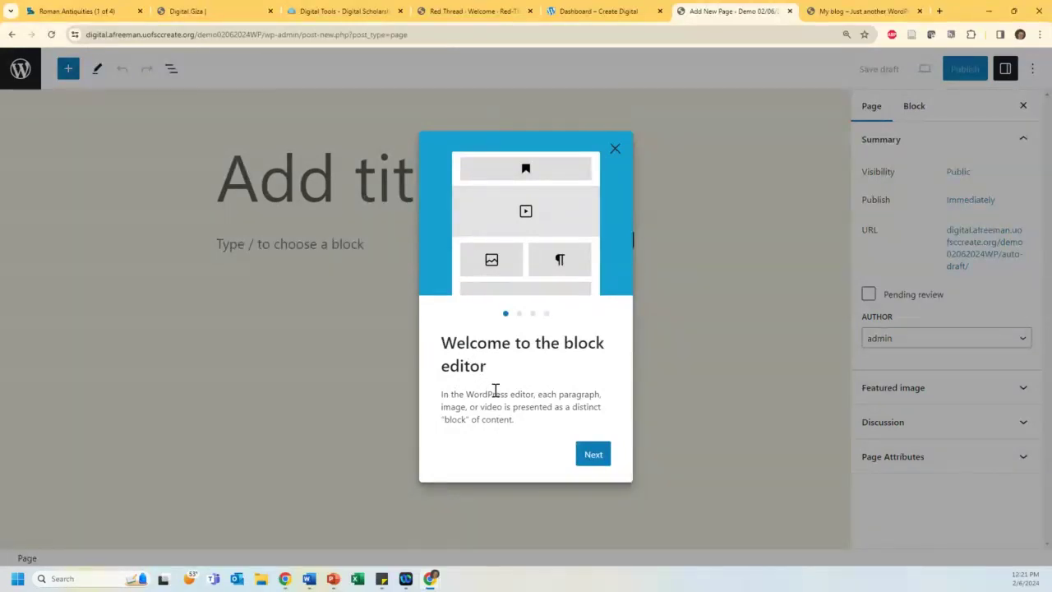
{"action": "left_click", "coordinate": [595, 461]}
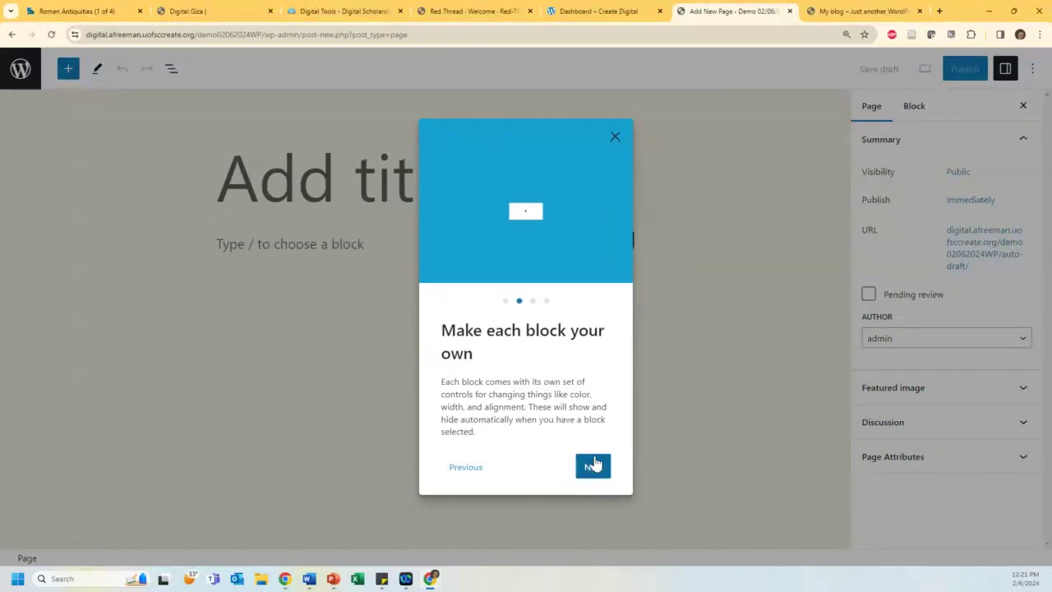
{"action": "left_click", "coordinate": [594, 466]}
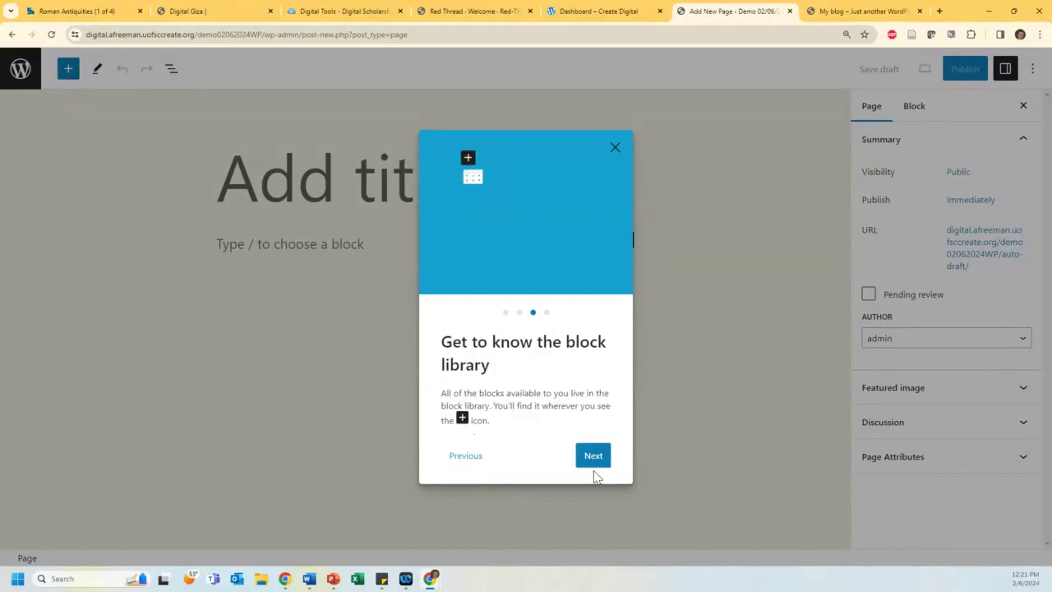
{"action": "left_click", "coordinate": [594, 463]}
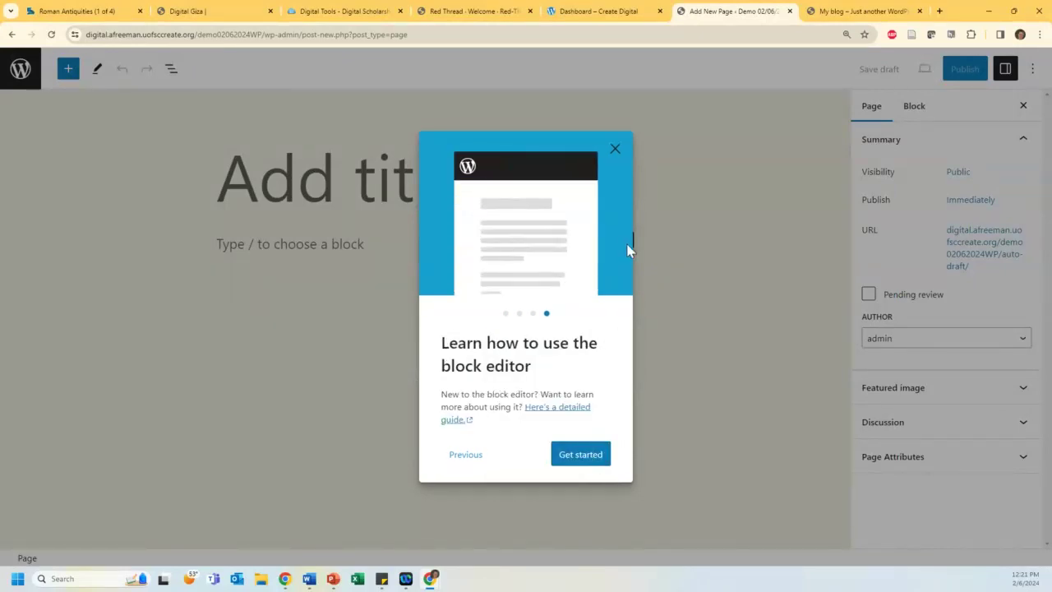
{"action": "left_click", "coordinate": [616, 152]}
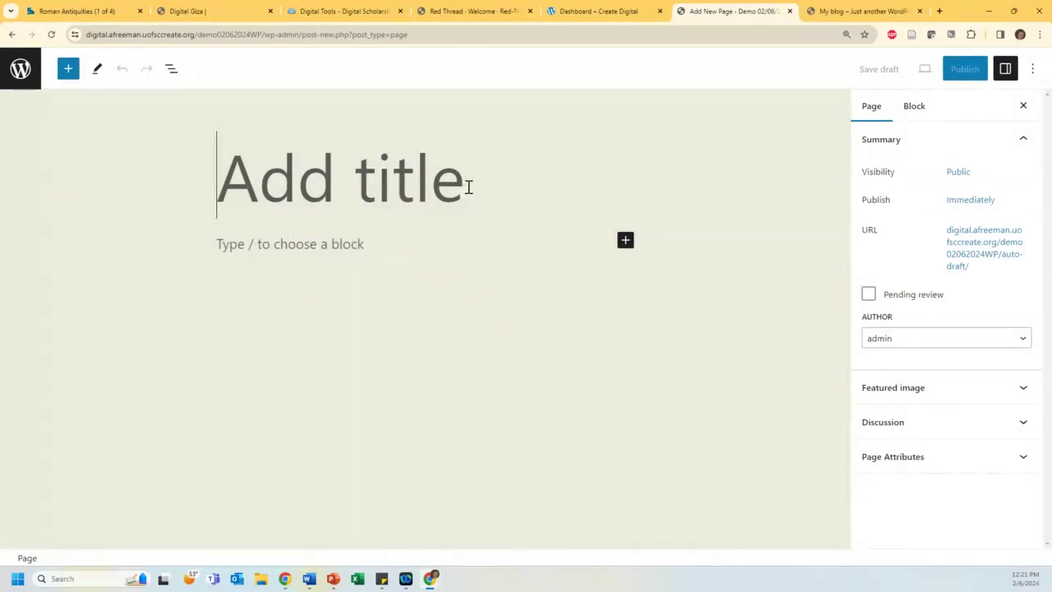
Step: Title the page 'Demo 2/6/24' and begin the first paragraph with 'Today we will:'
{"action": "type", "text": "Demo 2/"}
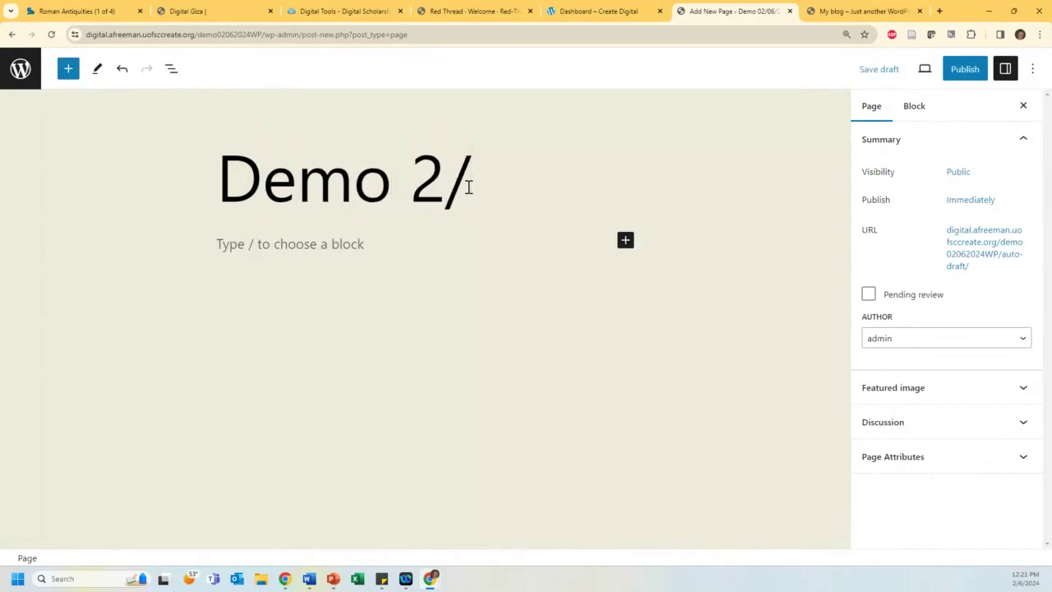
{"action": "type", "text": "6/24"}
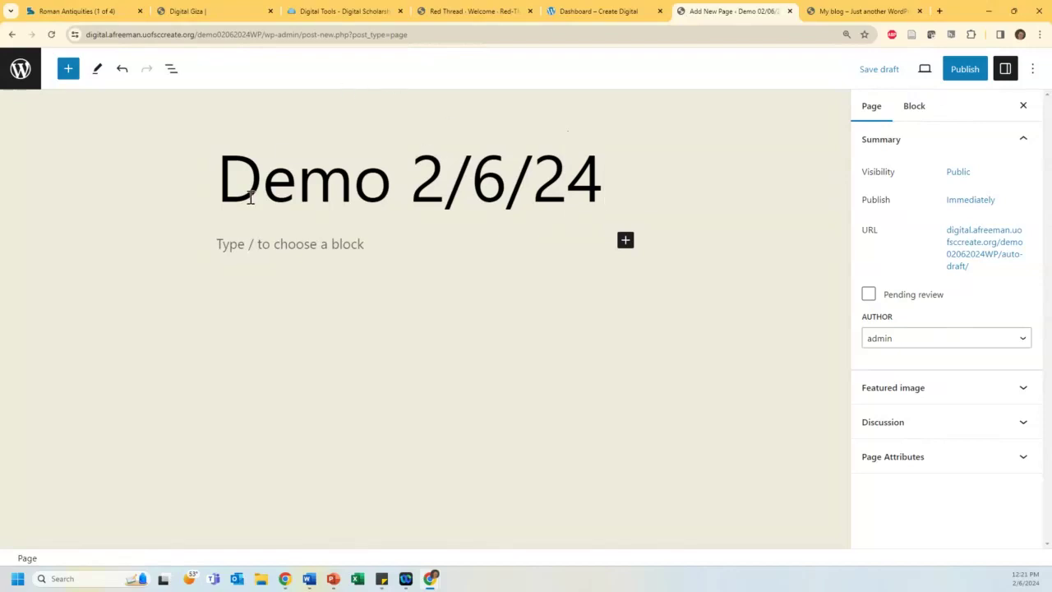
{"action": "left_click", "coordinate": [249, 244]}
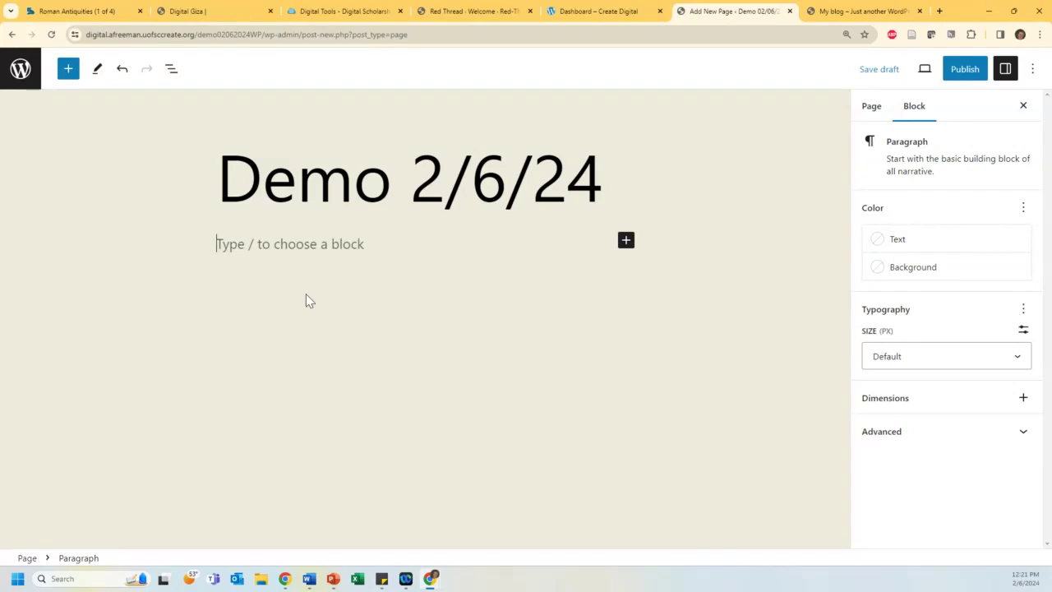
{"action": "type", "text": "Today we wil"}
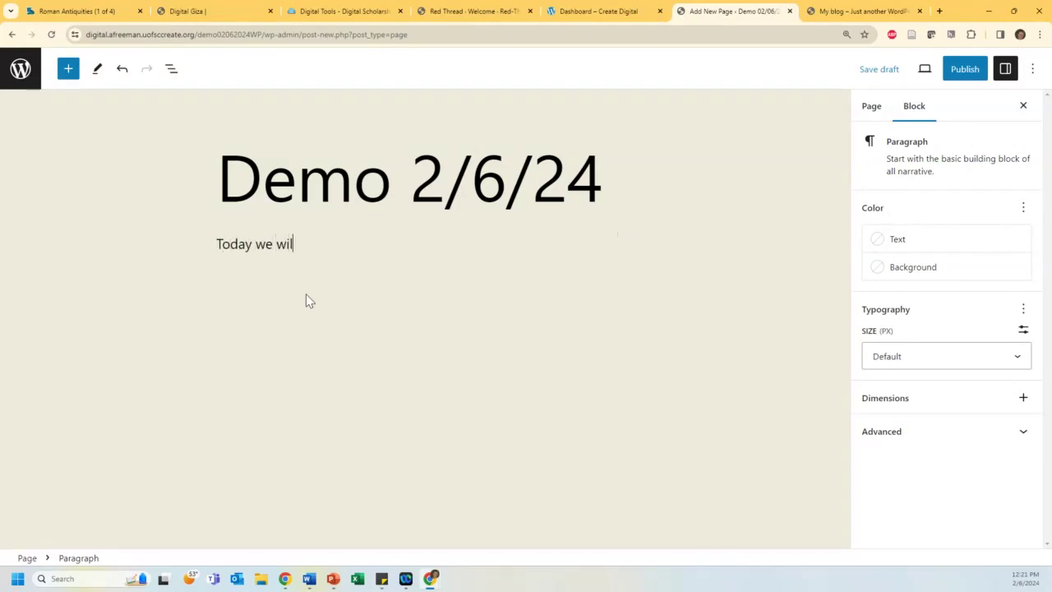
{"action": "type", "text": "l:"}
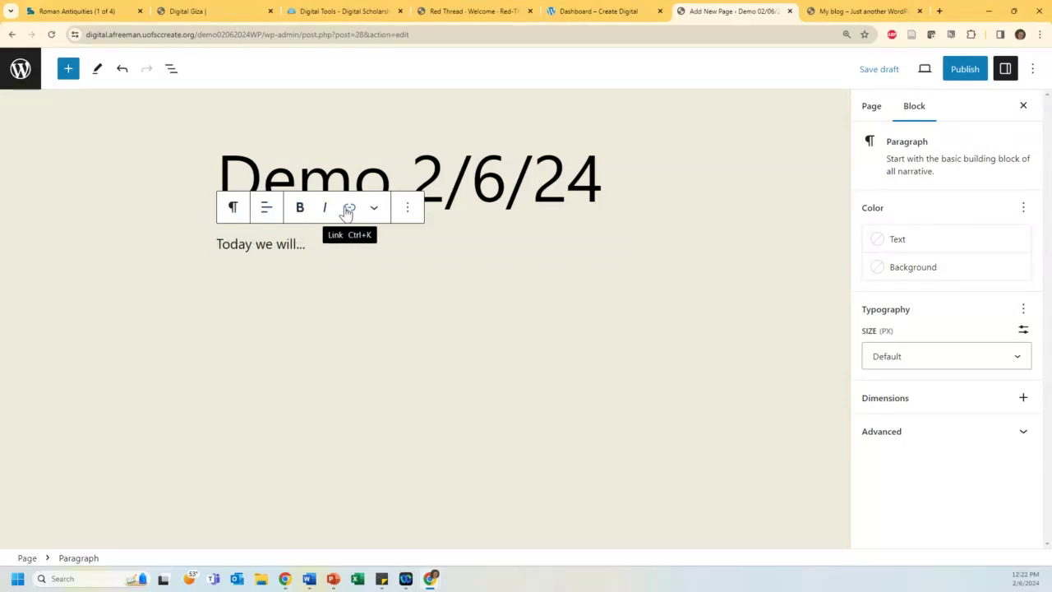
Step: Center-align the opening paragraph's text
{"action": "left_click", "coordinate": [268, 209]}
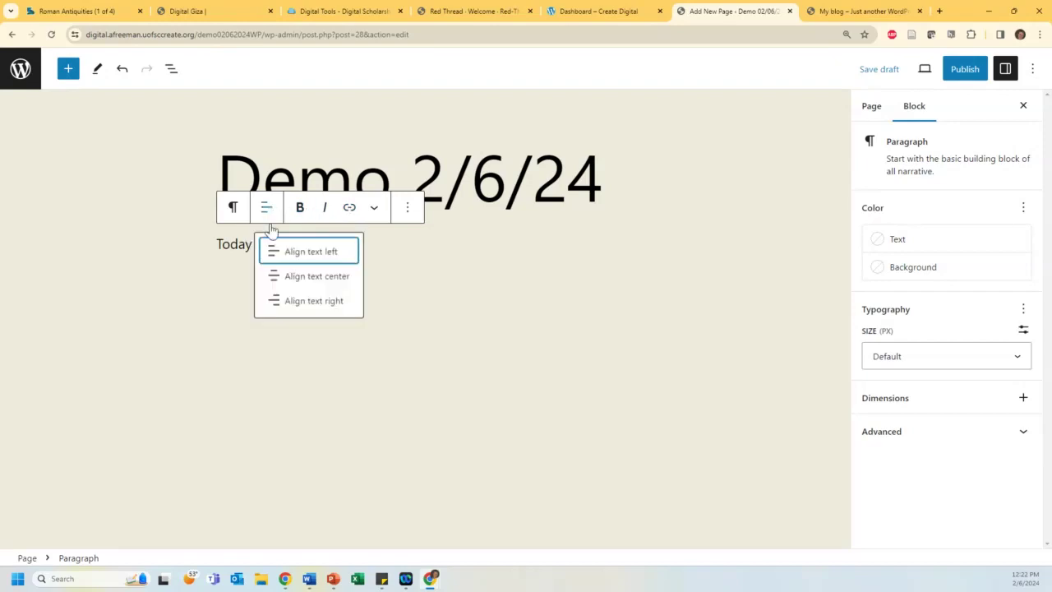
{"action": "left_click", "coordinate": [281, 277]}
{"action": "left_click", "coordinate": [408, 208]}
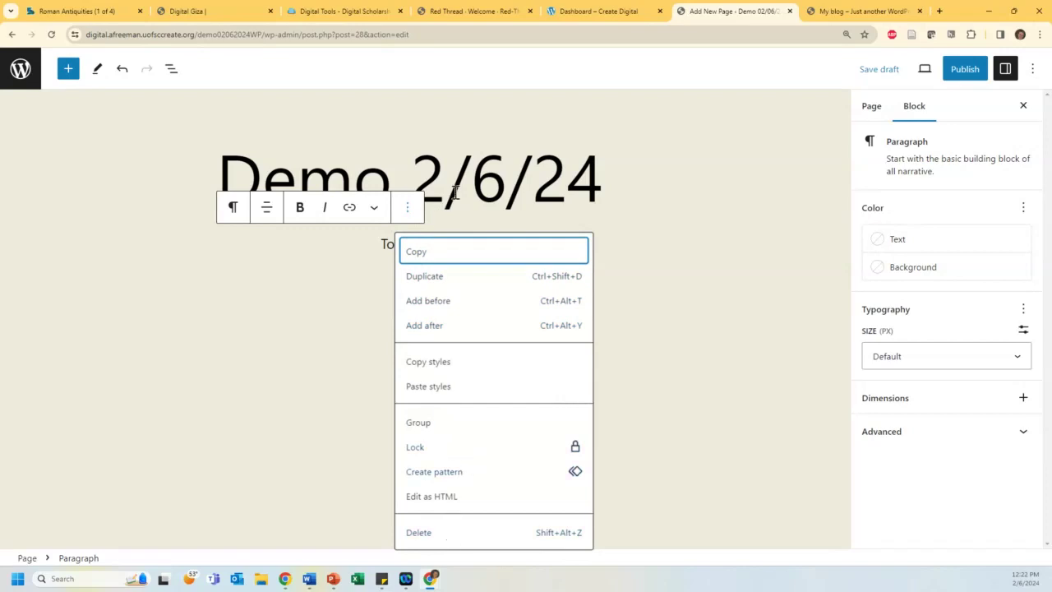
{"action": "left_click", "coordinate": [941, 160]}
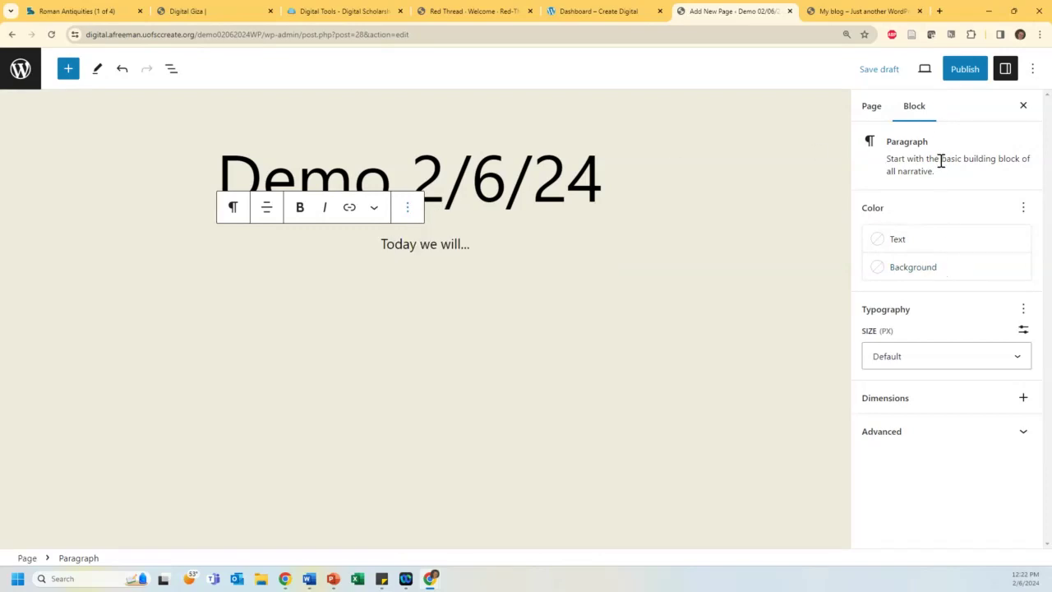
Step: Set the paragraph text colour to Dark gray, leaving the background uncoloured
{"action": "left_click", "coordinate": [928, 239]}
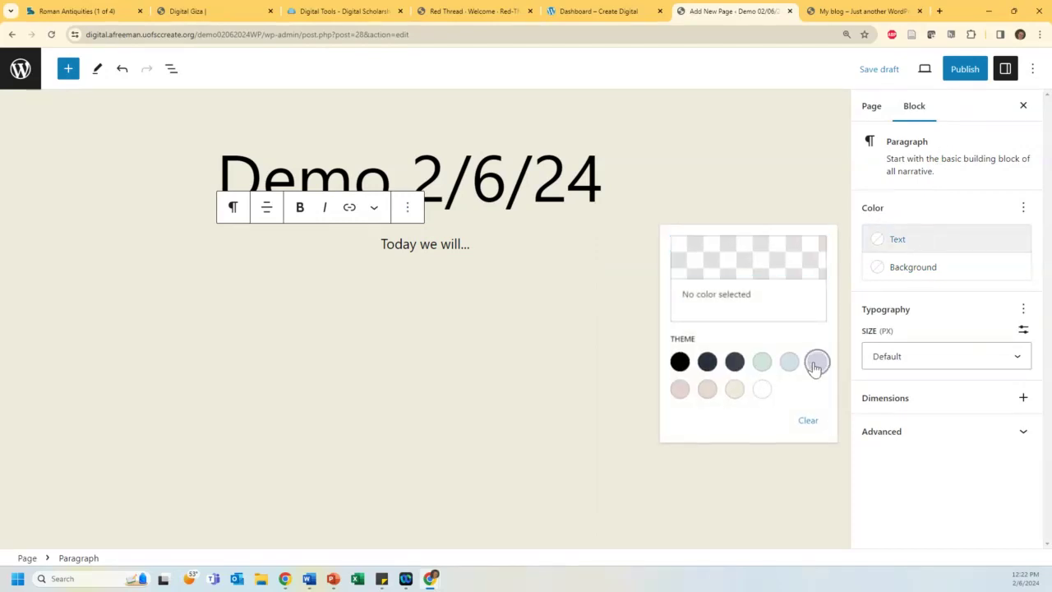
{"action": "left_click", "coordinate": [816, 362]}
{"action": "left_click", "coordinate": [707, 362]}
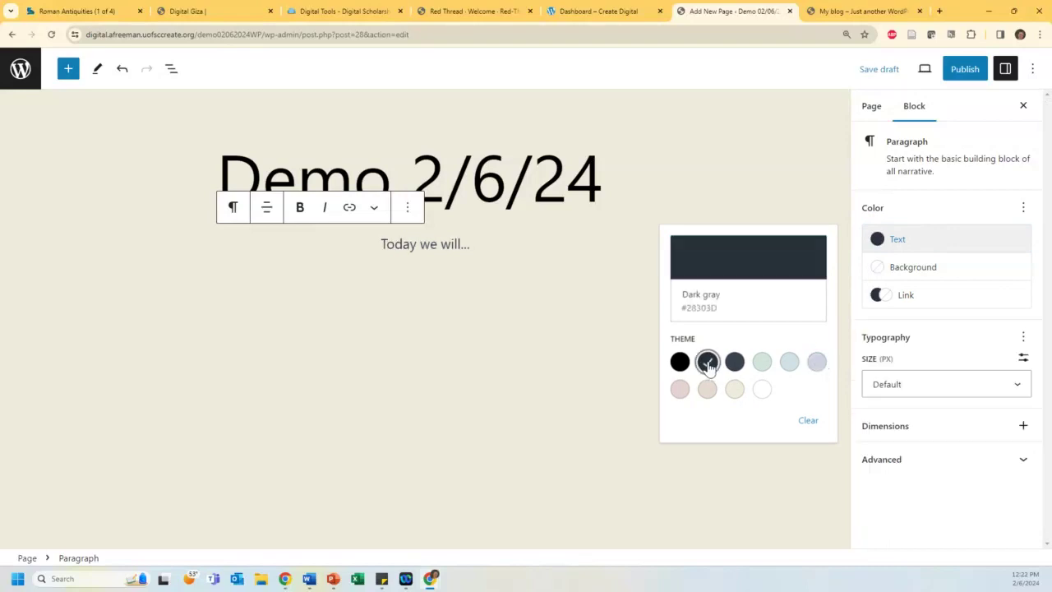
{"action": "left_click", "coordinate": [913, 277]}
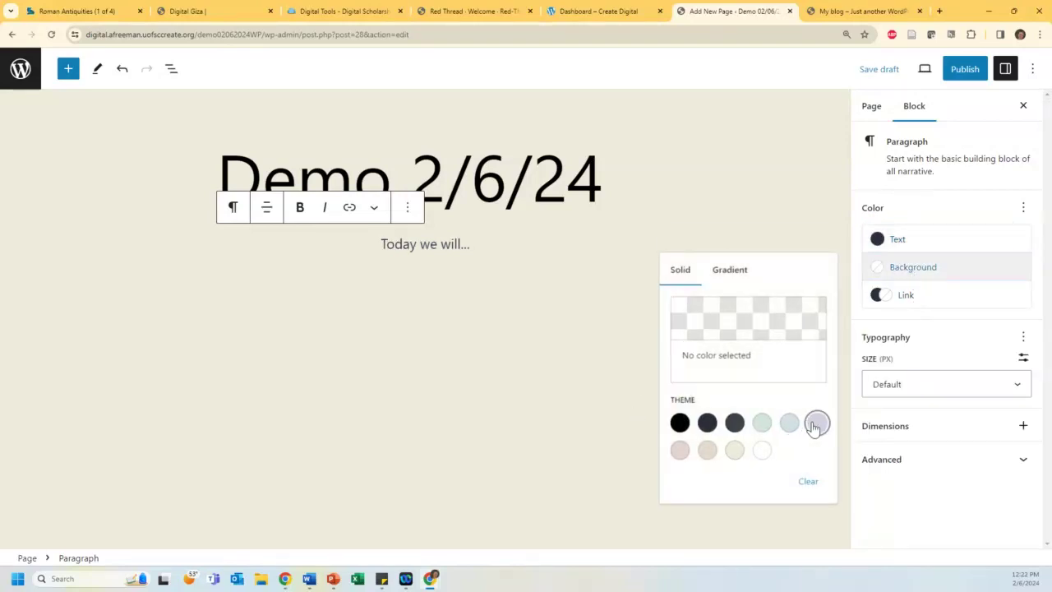
{"action": "left_click", "coordinate": [817, 423]}
{"action": "left_click", "coordinate": [815, 423]}
{"action": "left_click", "coordinate": [744, 273]}
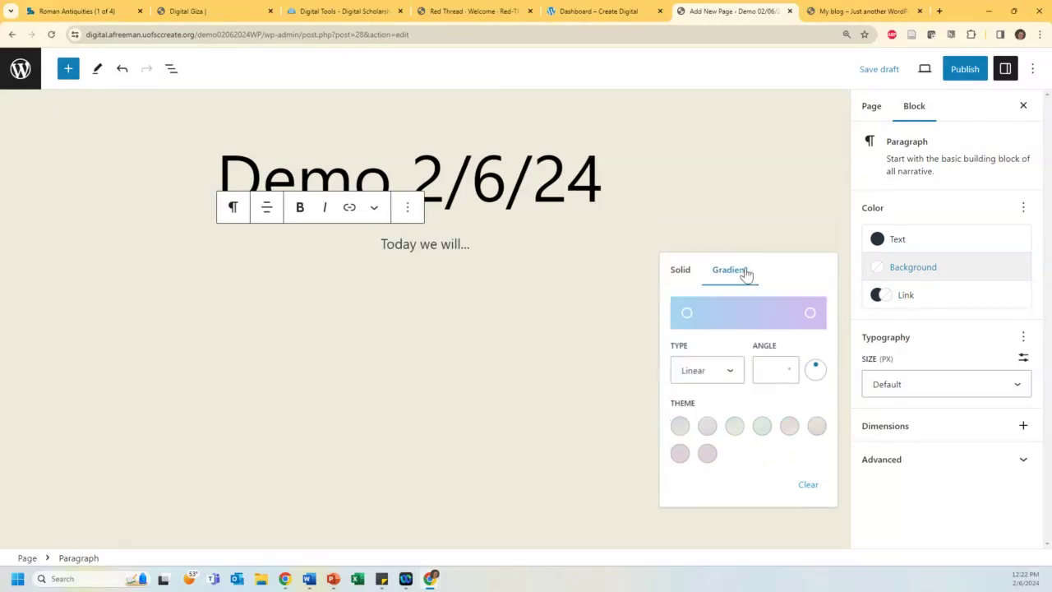
{"action": "left_click", "coordinate": [939, 160]}
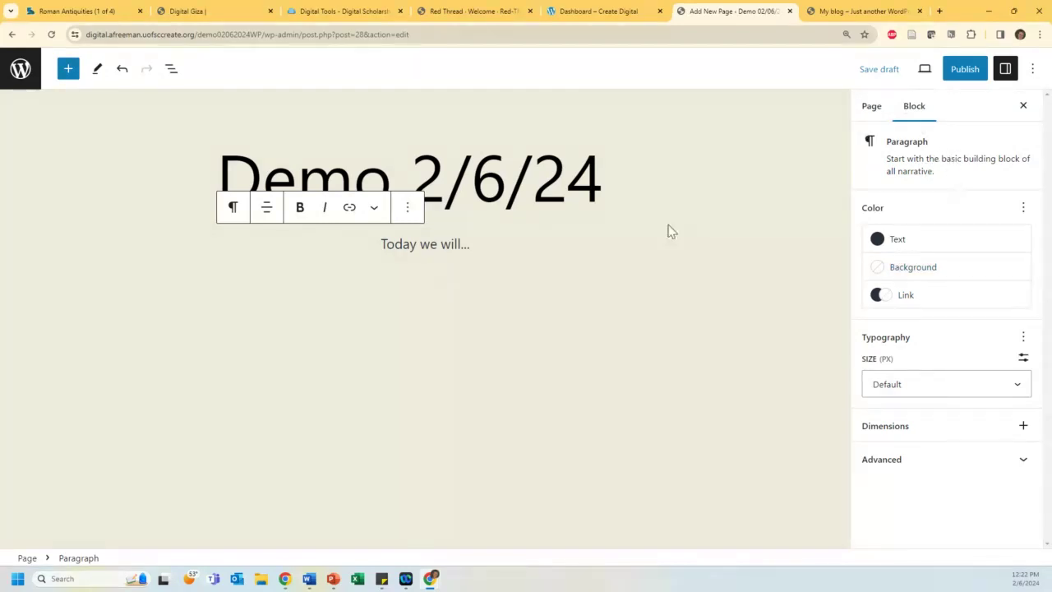
Step: In the Page settings, choose cat_eyes from the media library as the featured image
{"action": "left_click", "coordinate": [872, 109]}
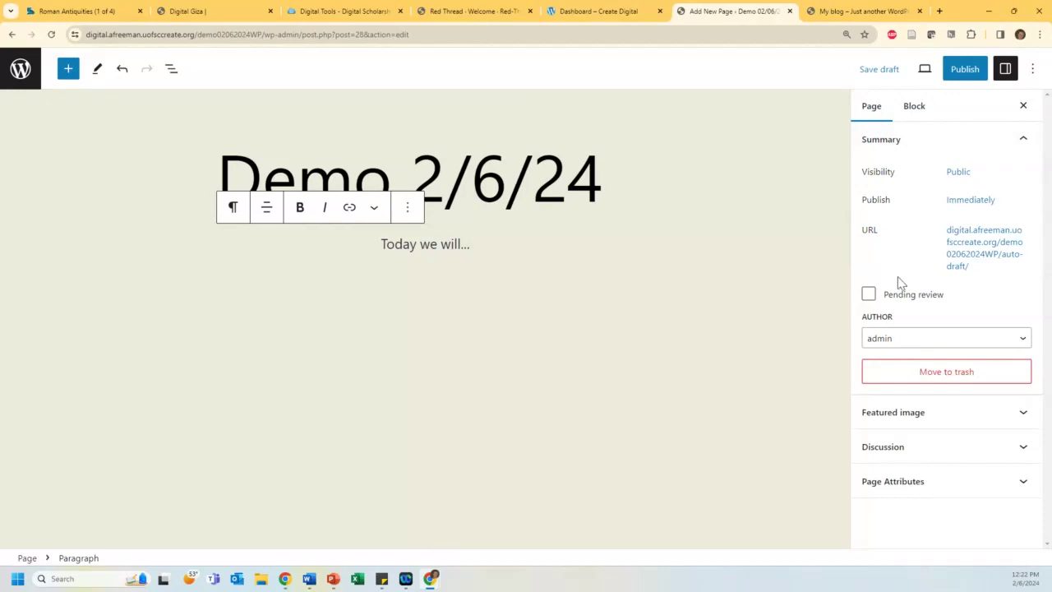
{"action": "left_click", "coordinate": [895, 415]}
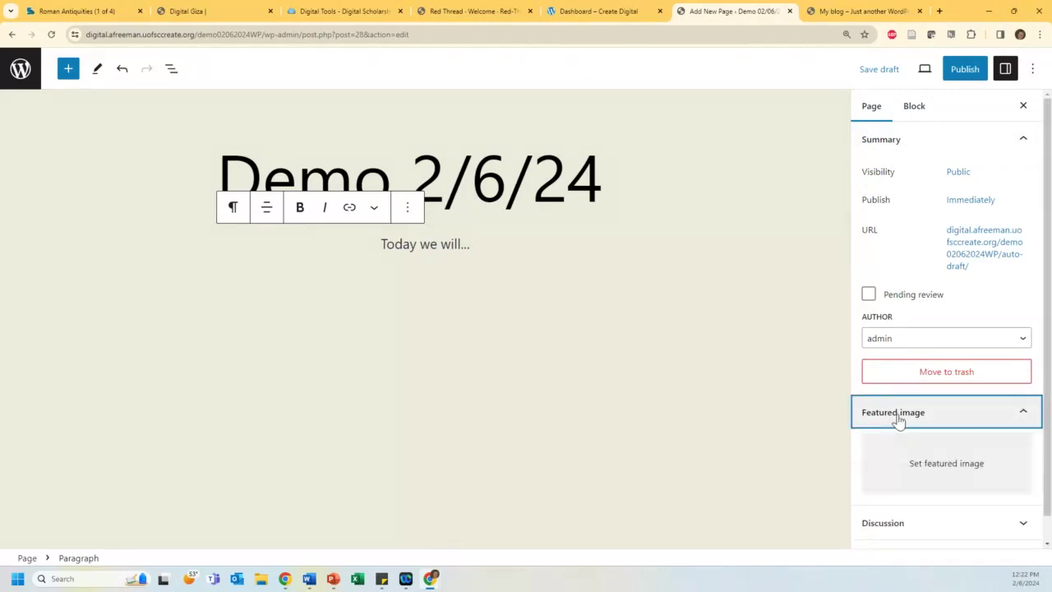
{"action": "left_click", "coordinate": [920, 453]}
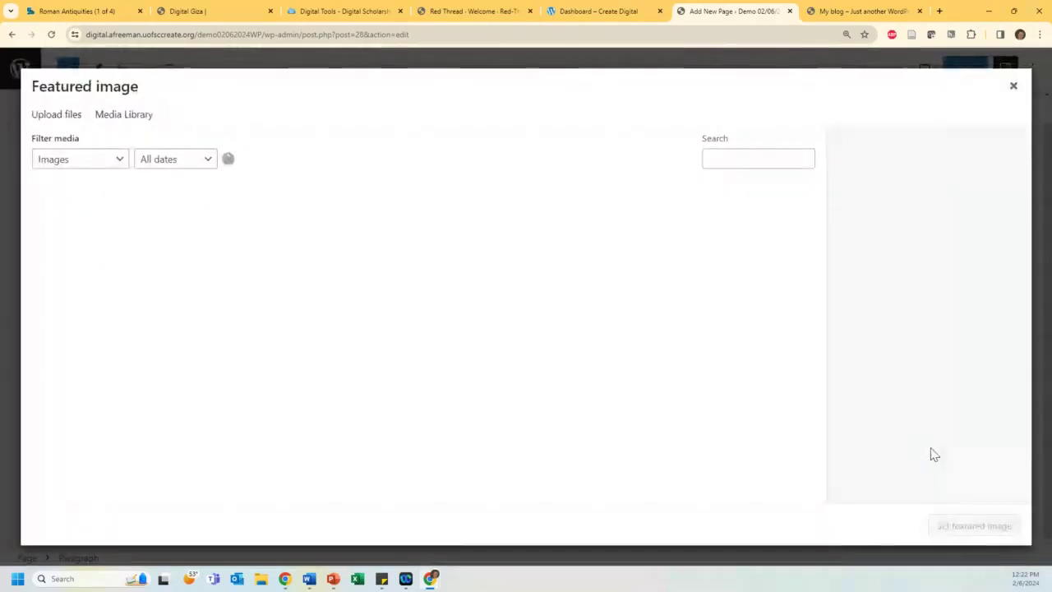
{"action": "left_click", "coordinate": [278, 220]}
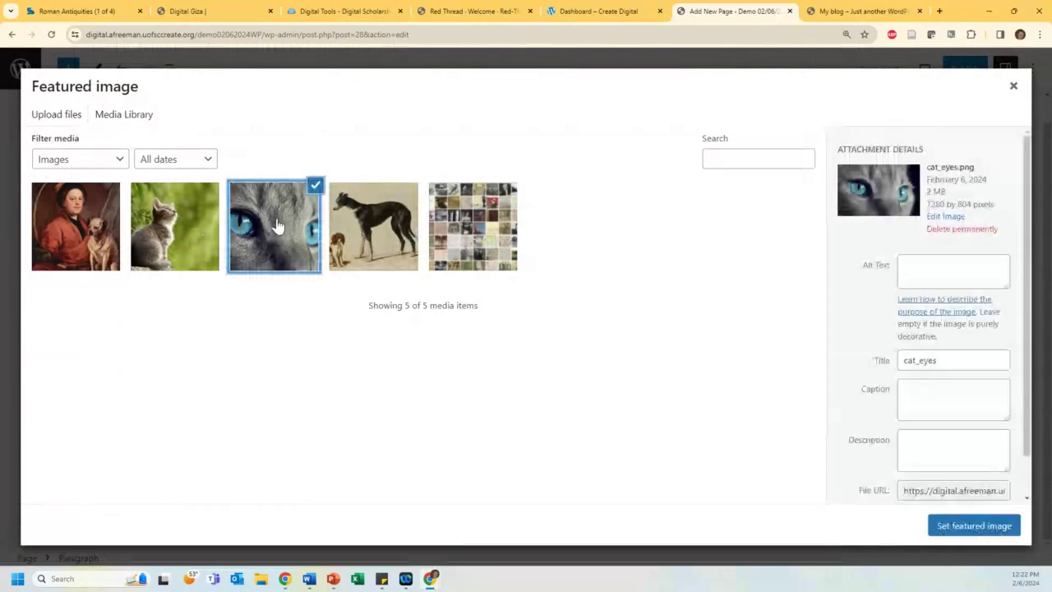
{"action": "left_click", "coordinate": [974, 525]}
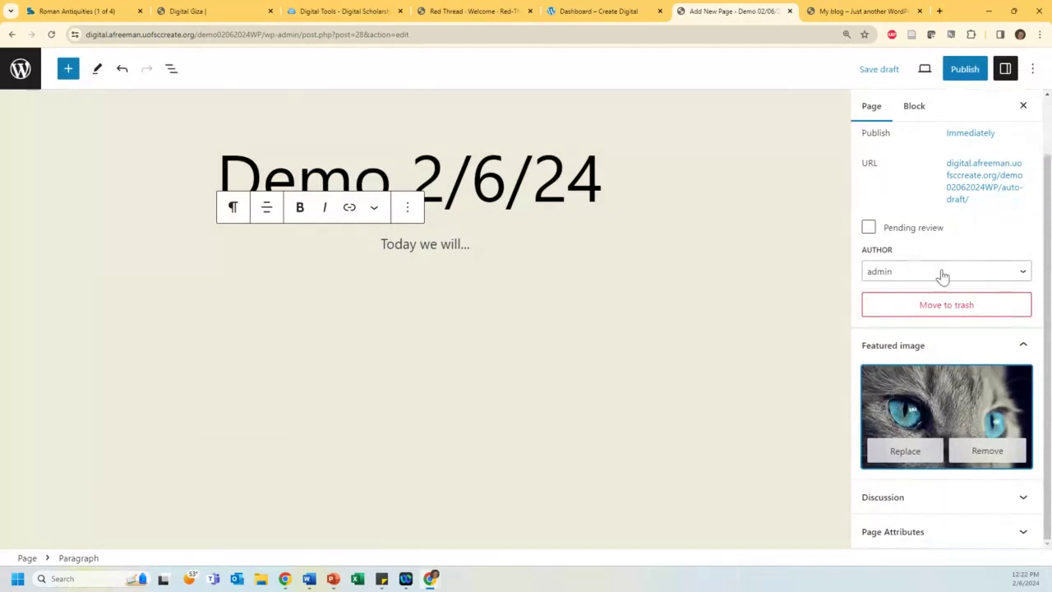
Step: Check the Page Attributes parent options, then close the settings sidebar
{"action": "left_click", "coordinate": [961, 536]}
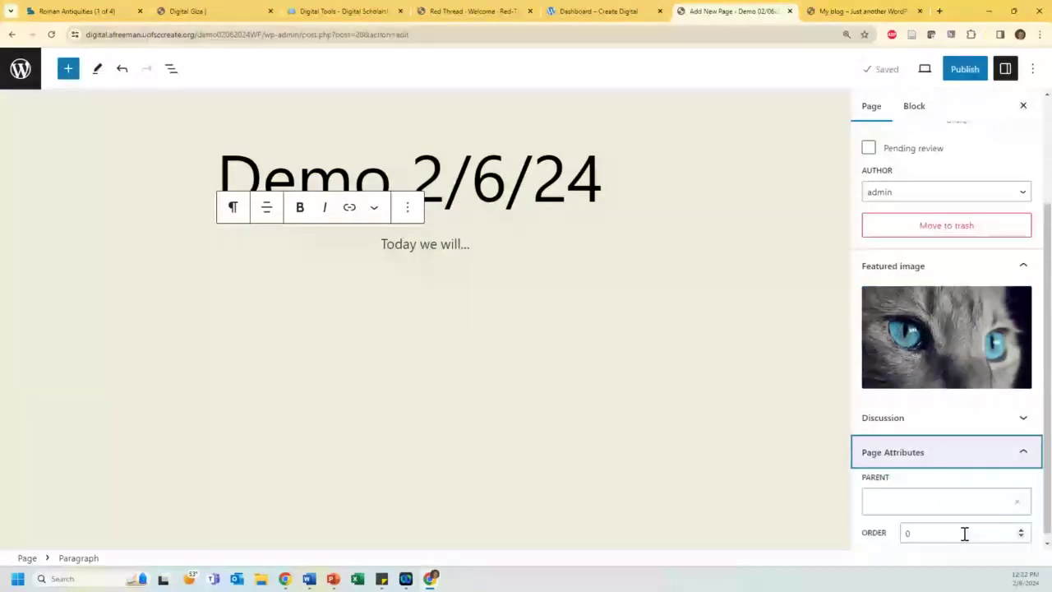
{"action": "left_click", "coordinate": [920, 495]}
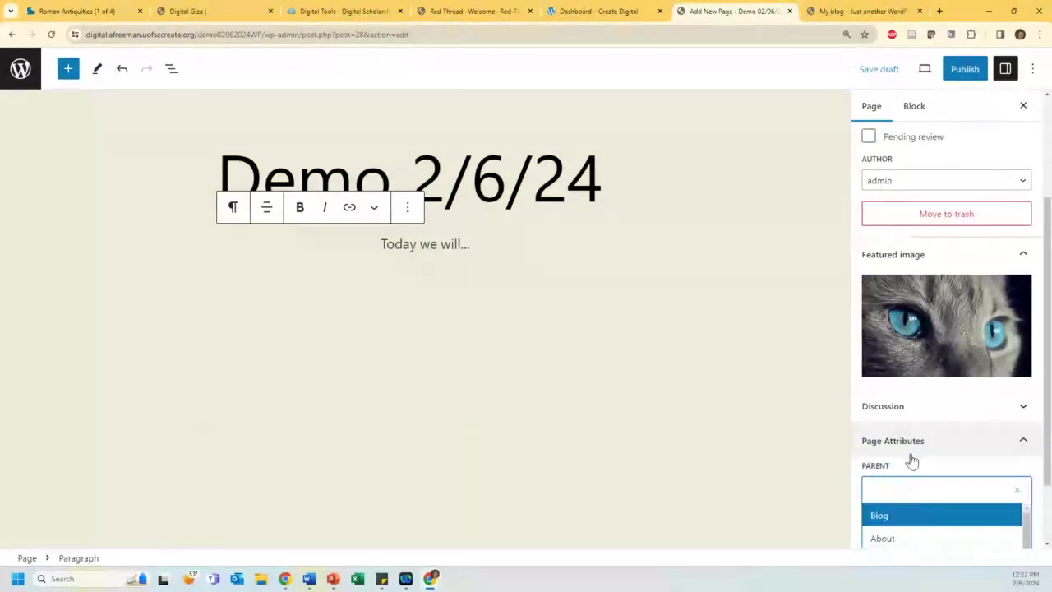
{"action": "scroll", "coordinate": [910, 458], "scroll_direction": "down", "scroll_amount": 1}
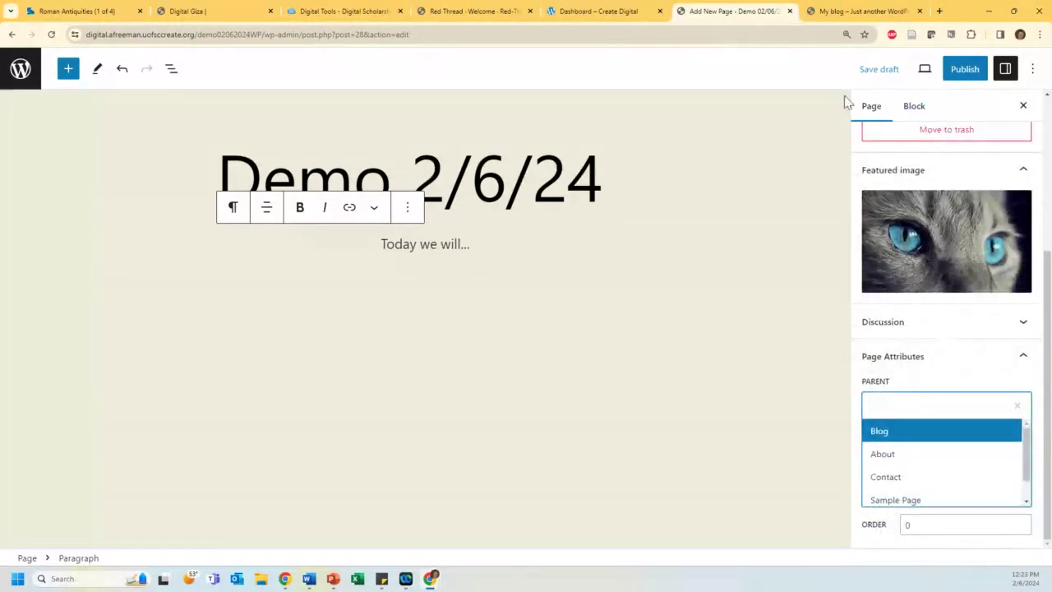
{"action": "scroll", "coordinate": [879, 122], "scroll_direction": "up", "scroll_amount": 1}
{"action": "scroll", "coordinate": [932, 258], "scroll_direction": "up", "scroll_amount": 2}
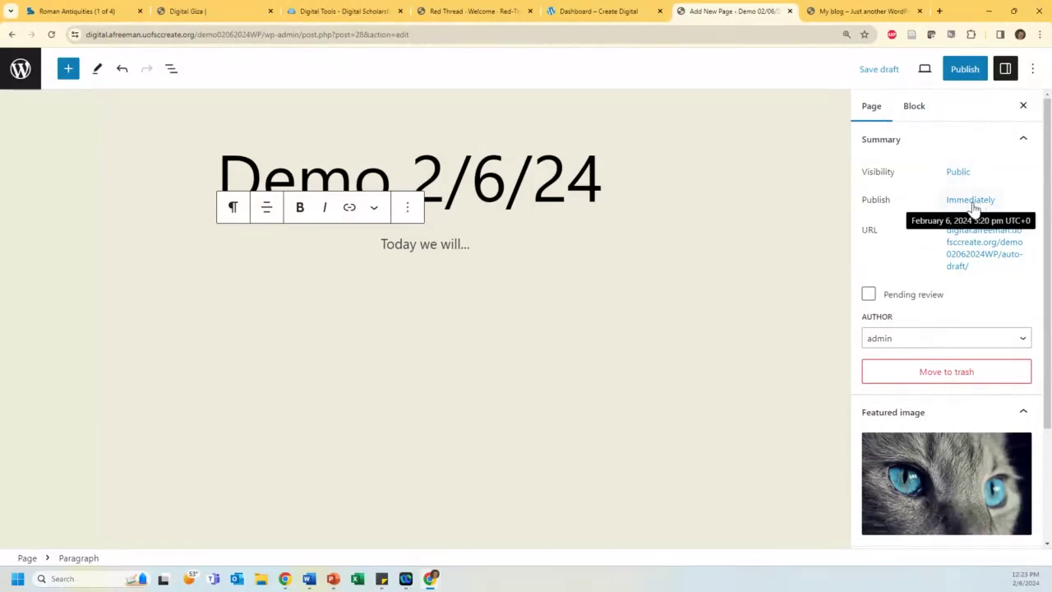
{"action": "left_click", "coordinate": [1024, 107]}
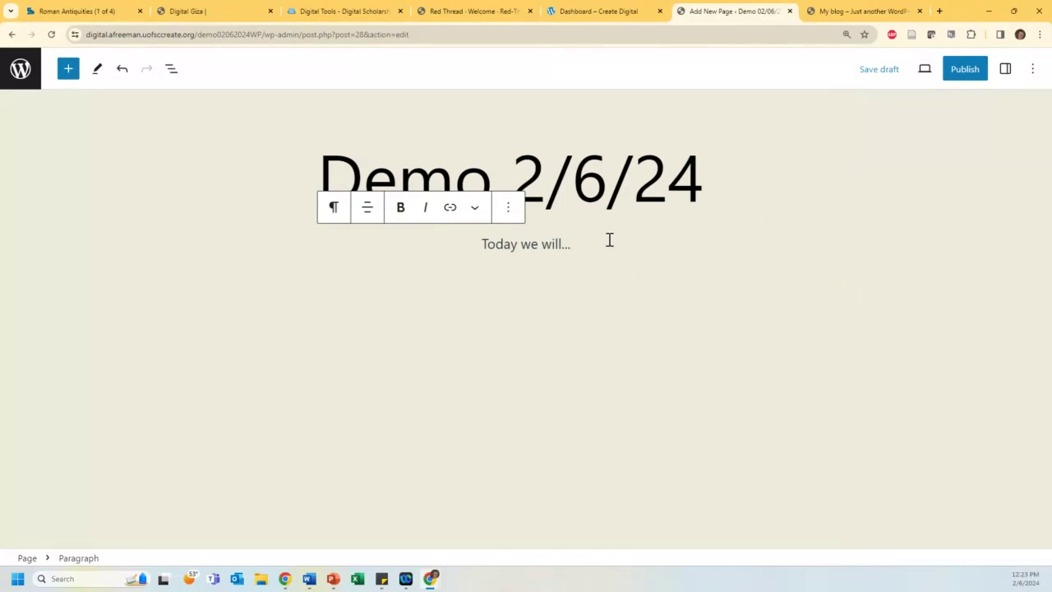
Step: Insert an empty Gallery block below the 'Today we will...' paragraph, found by searching 'image'
{"action": "key", "text": "Return"}
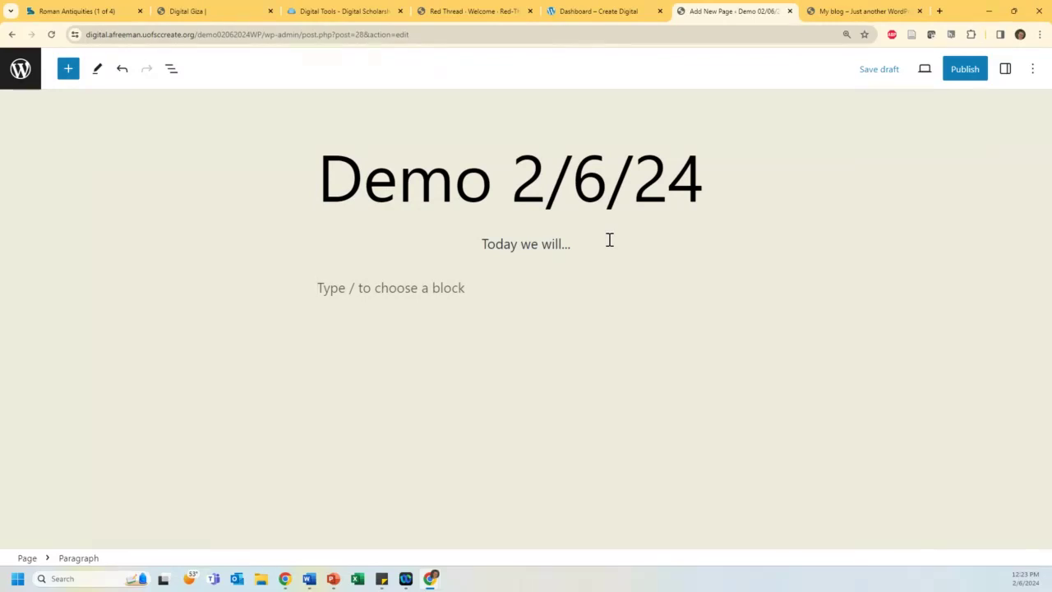
{"action": "type", "text": "/"}
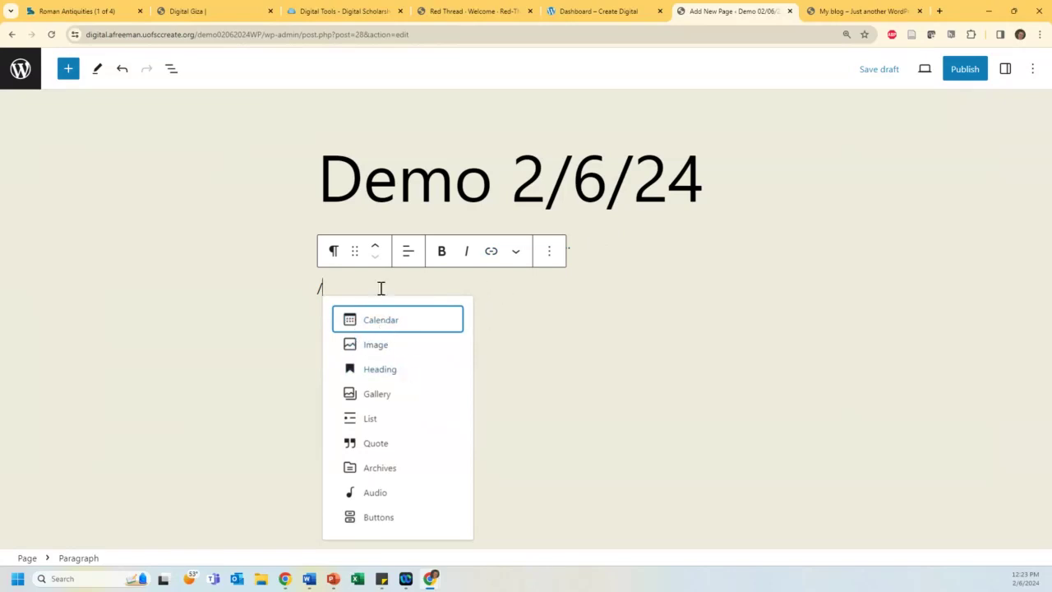
{"action": "key", "text": "BackSpace"}
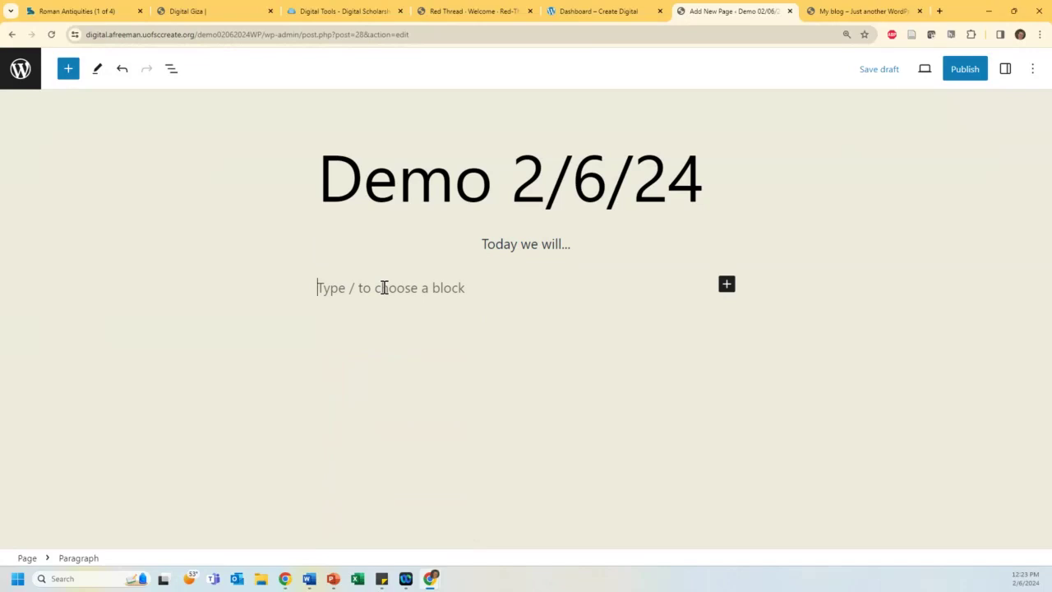
{"action": "left_click", "coordinate": [726, 286]}
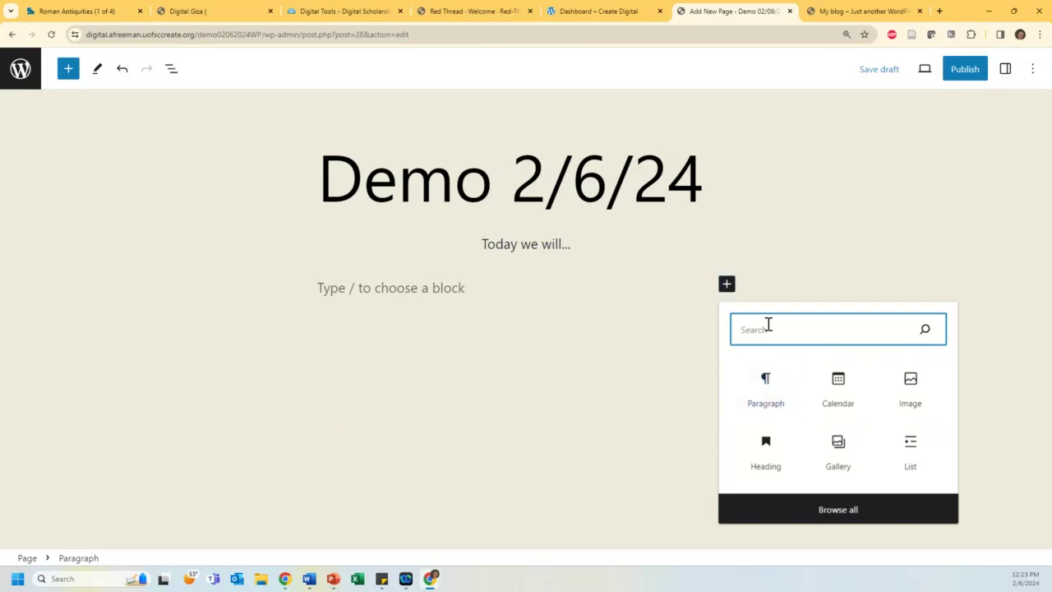
{"action": "type", "text": "image"}
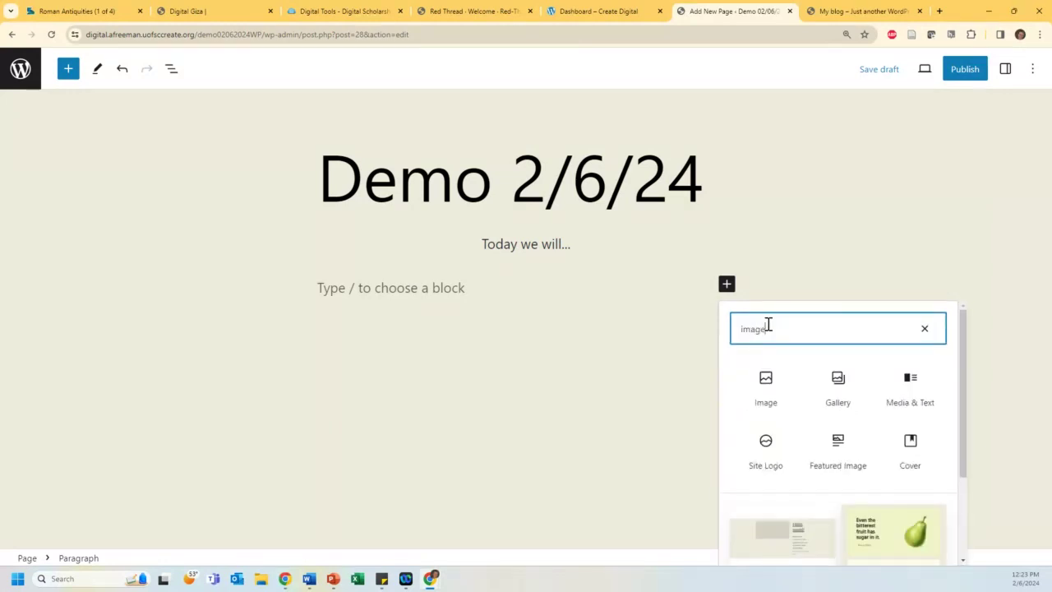
{"action": "scroll", "coordinate": [768, 324], "scroll_direction": "down", "scroll_amount": 1}
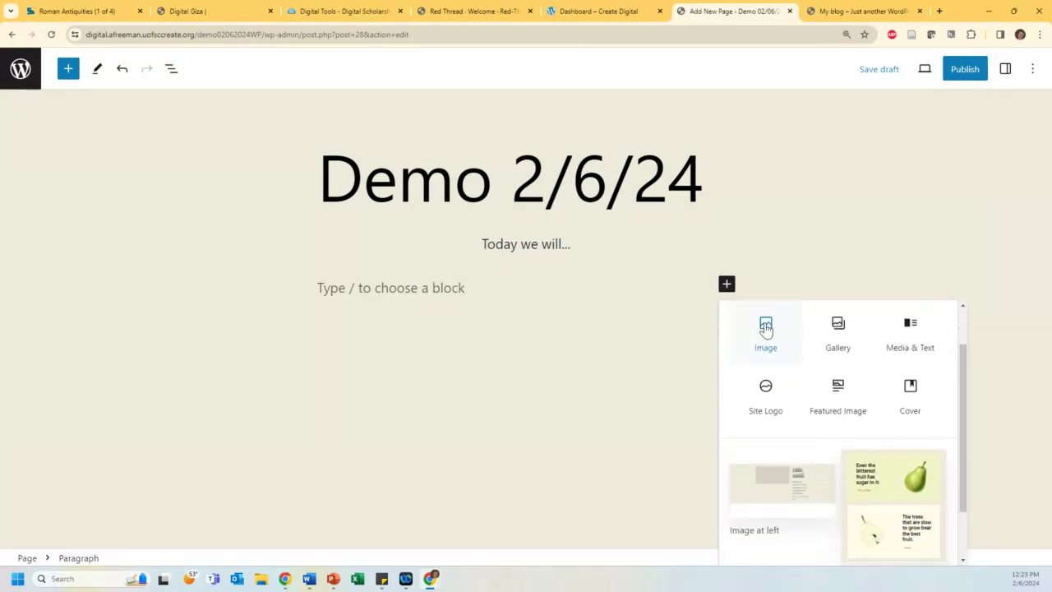
{"action": "scroll", "coordinate": [808, 348], "scroll_direction": "up", "scroll_amount": 1}
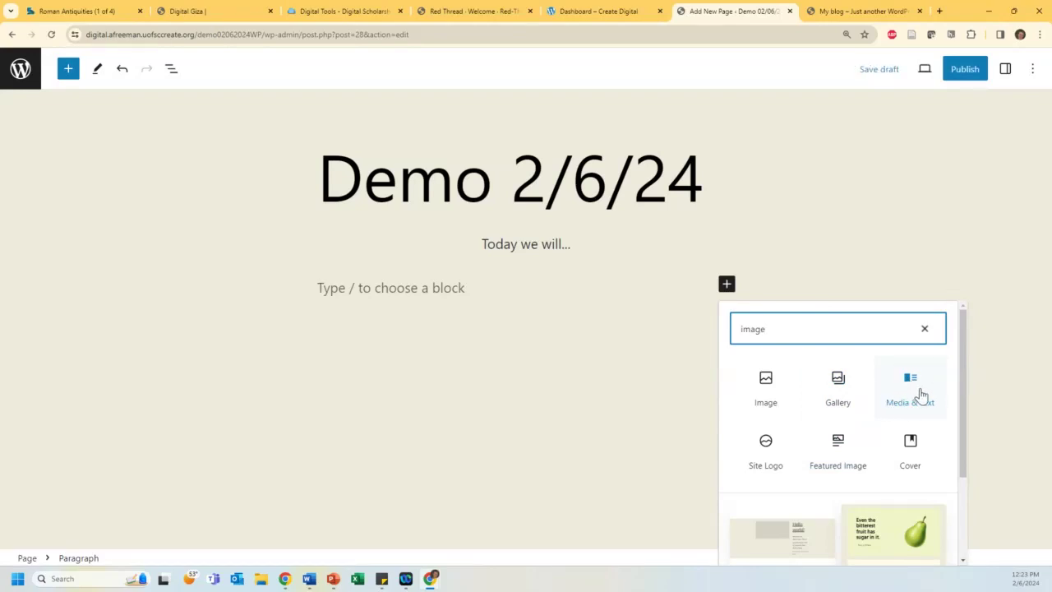
{"action": "scroll", "coordinate": [905, 393], "scroll_direction": "down", "scroll_amount": 3}
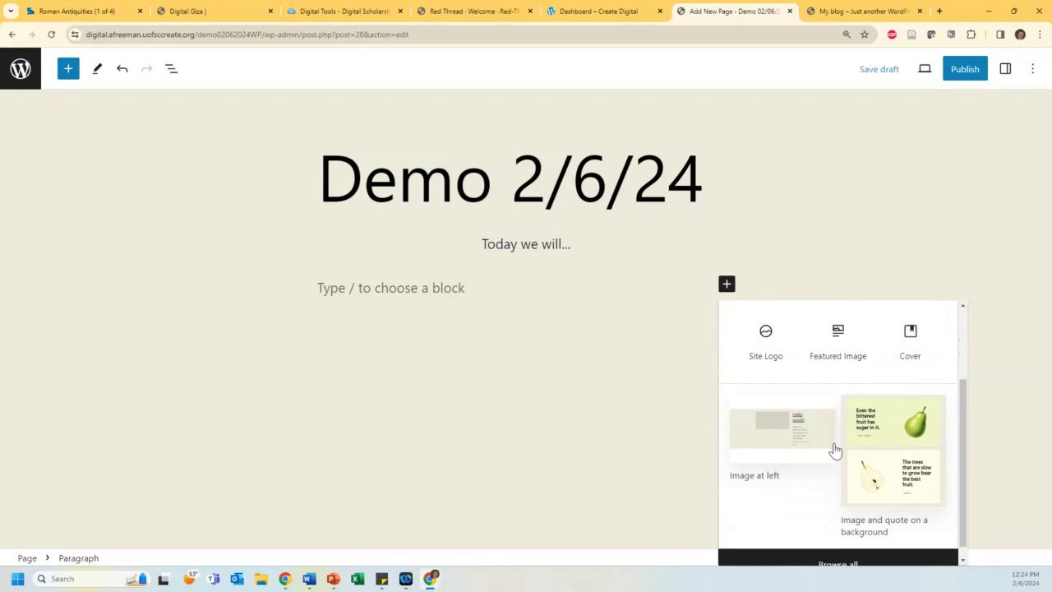
{"action": "scroll", "coordinate": [834, 450], "scroll_direction": "down", "scroll_amount": 1}
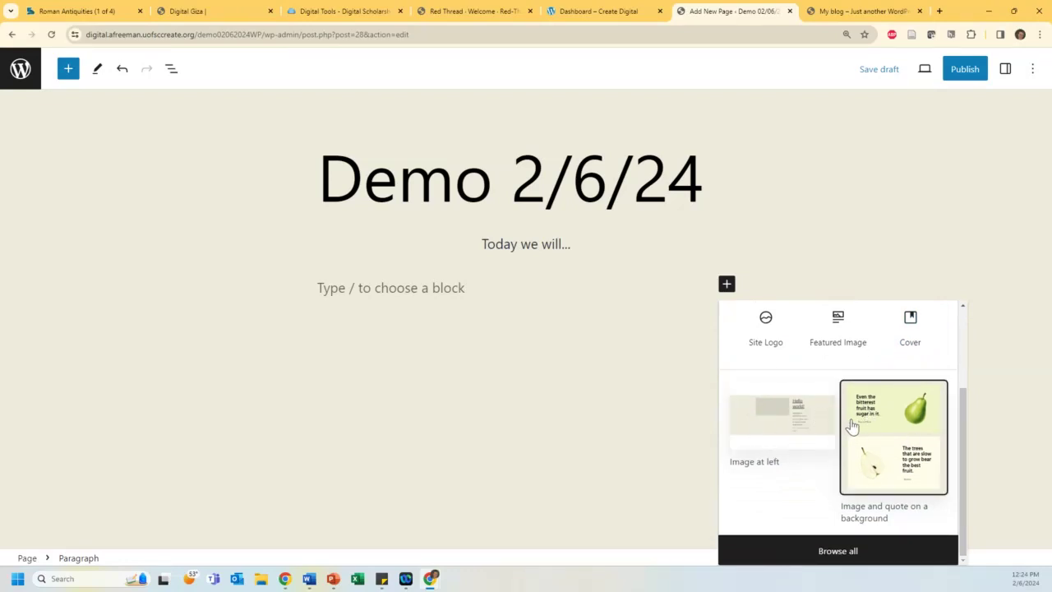
{"action": "scroll", "coordinate": [882, 421], "scroll_direction": "up", "scroll_amount": 3}
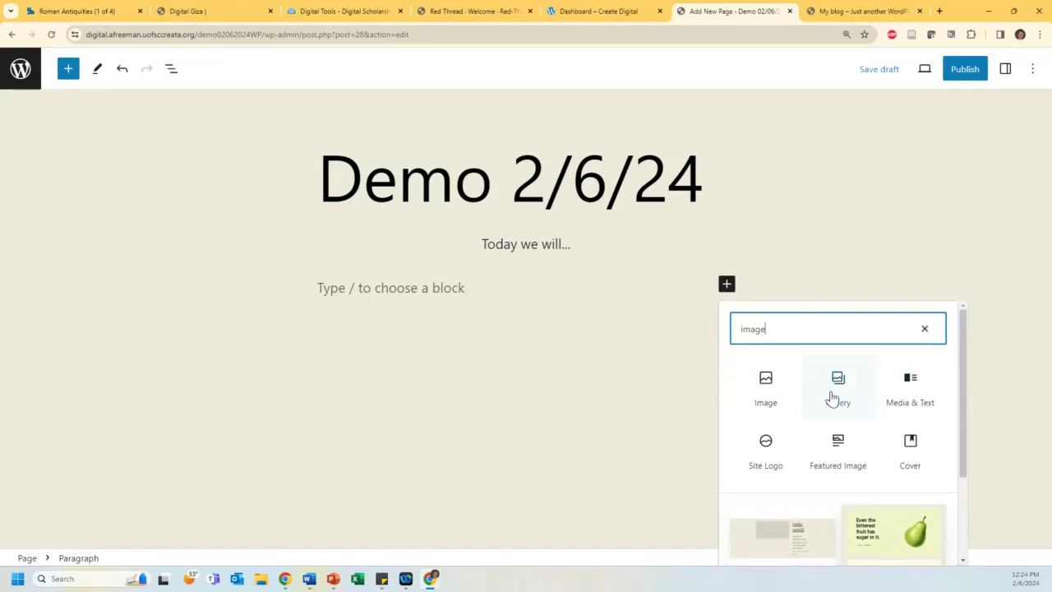
{"action": "left_click", "coordinate": [837, 385]}
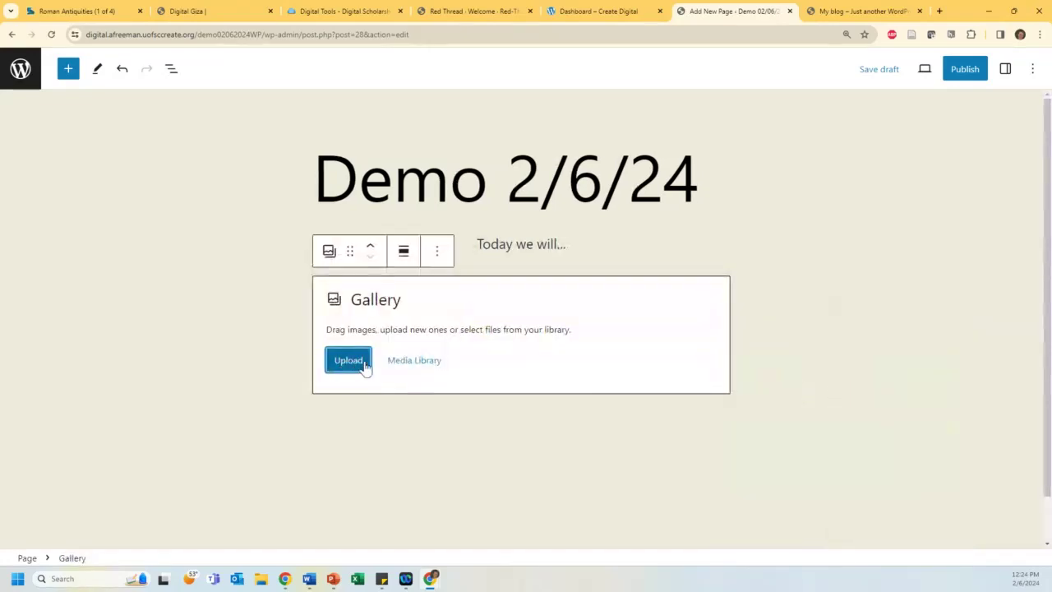
Step: Build a gallery of the gray cat, greyhound and Hogarth pug images, caption the cat, and insert it
{"action": "left_click", "coordinate": [415, 362]}
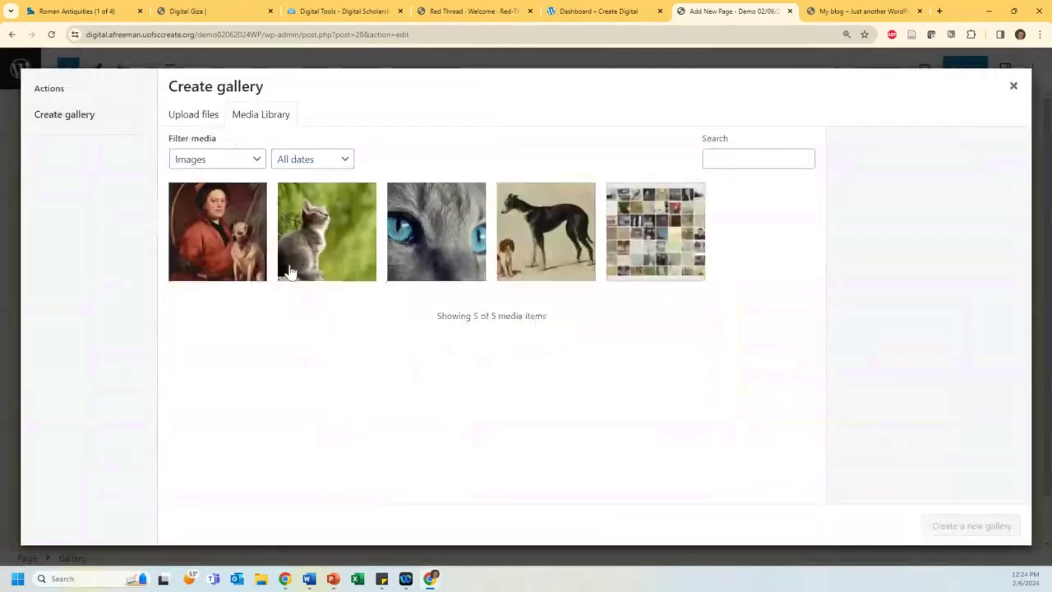
{"action": "left_click", "coordinate": [374, 257]}
{"action": "left_click", "coordinate": [536, 237]}
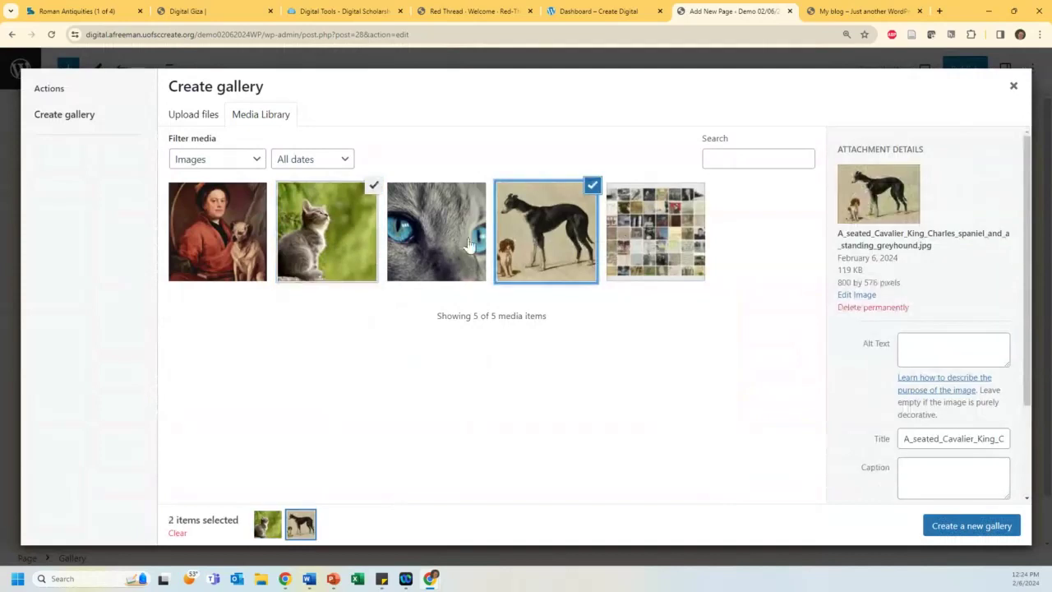
{"action": "left_click", "coordinate": [233, 260]}
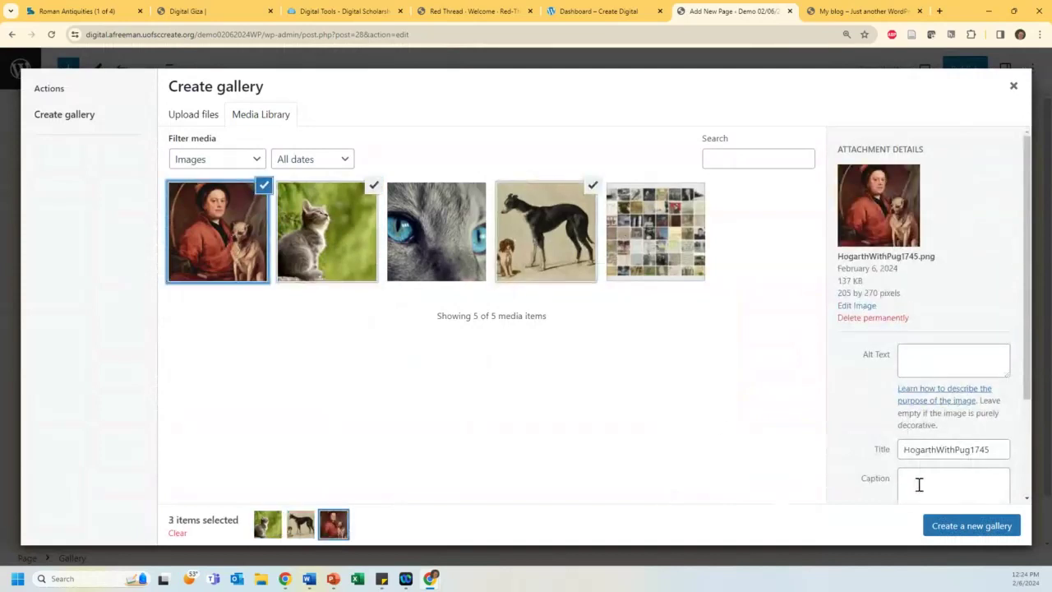
{"action": "left_click", "coordinate": [962, 525]}
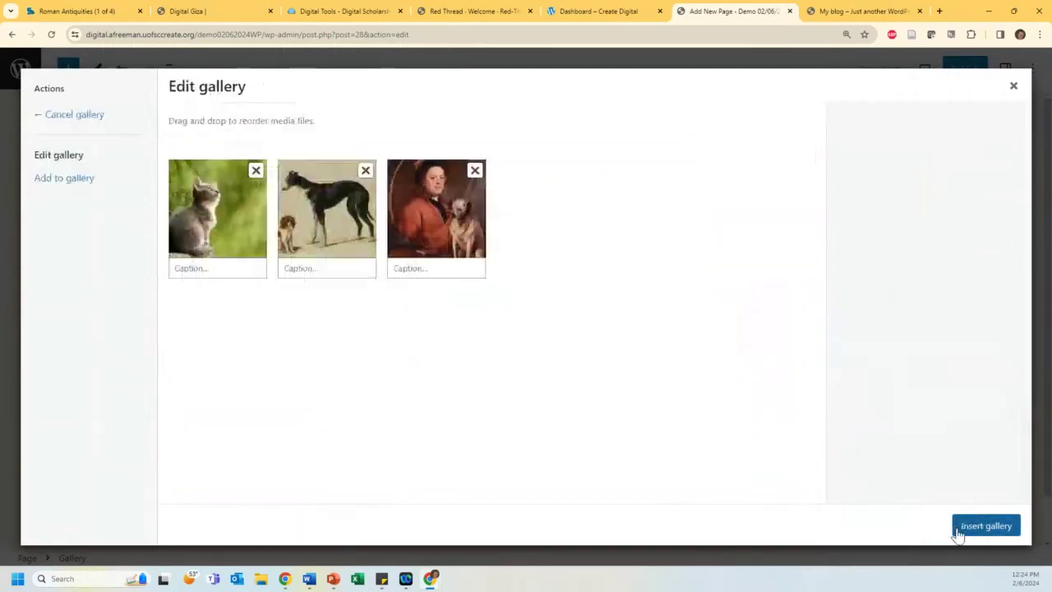
{"action": "left_click", "coordinate": [222, 272]}
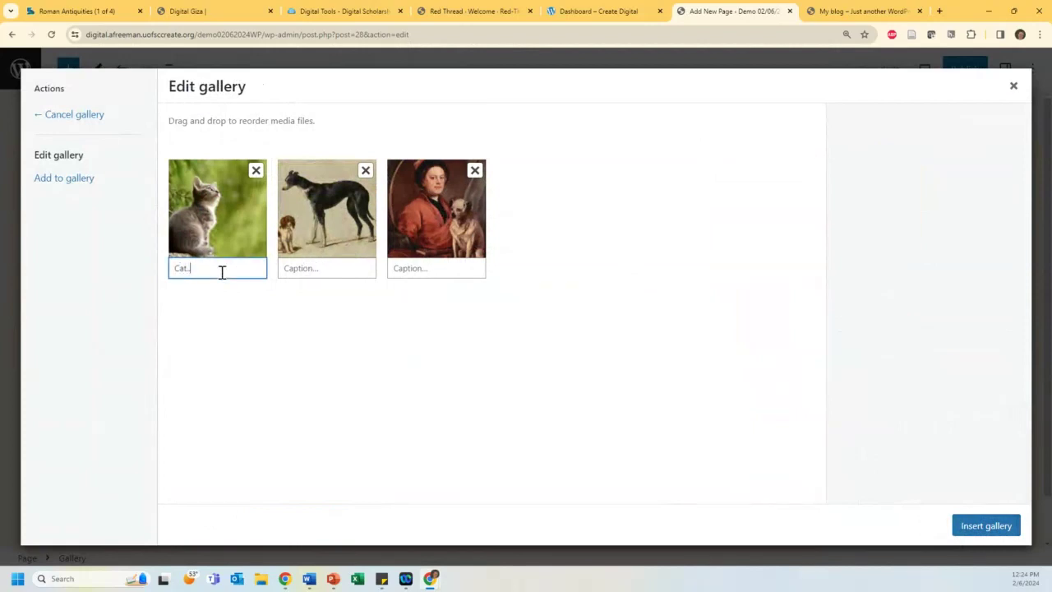
{"action": "left_click", "coordinate": [1016, 526]}
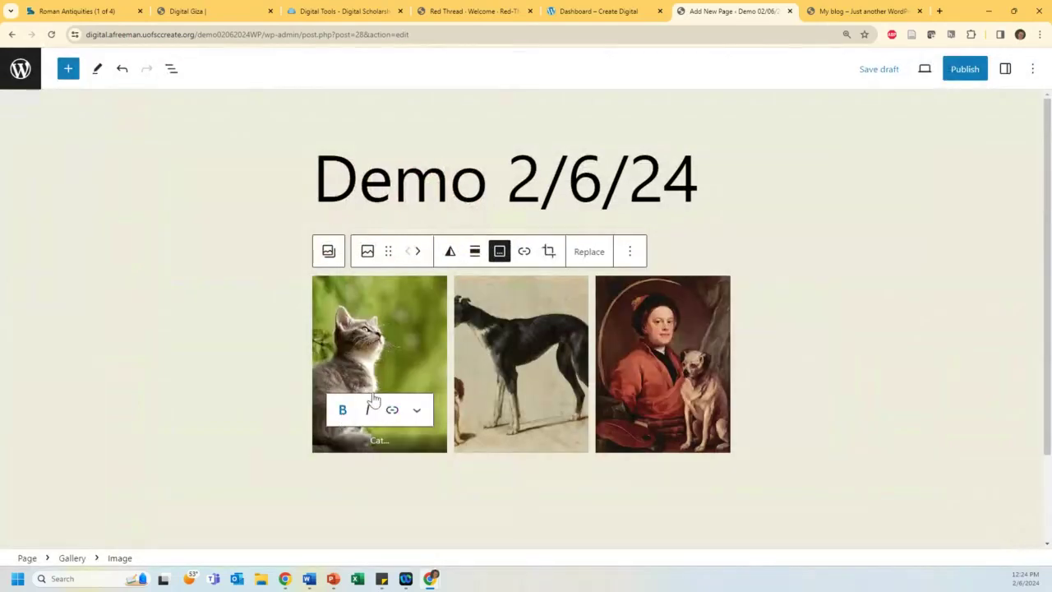
Step: Center-align the cat image inside the gallery
{"action": "left_click", "coordinate": [543, 376]}
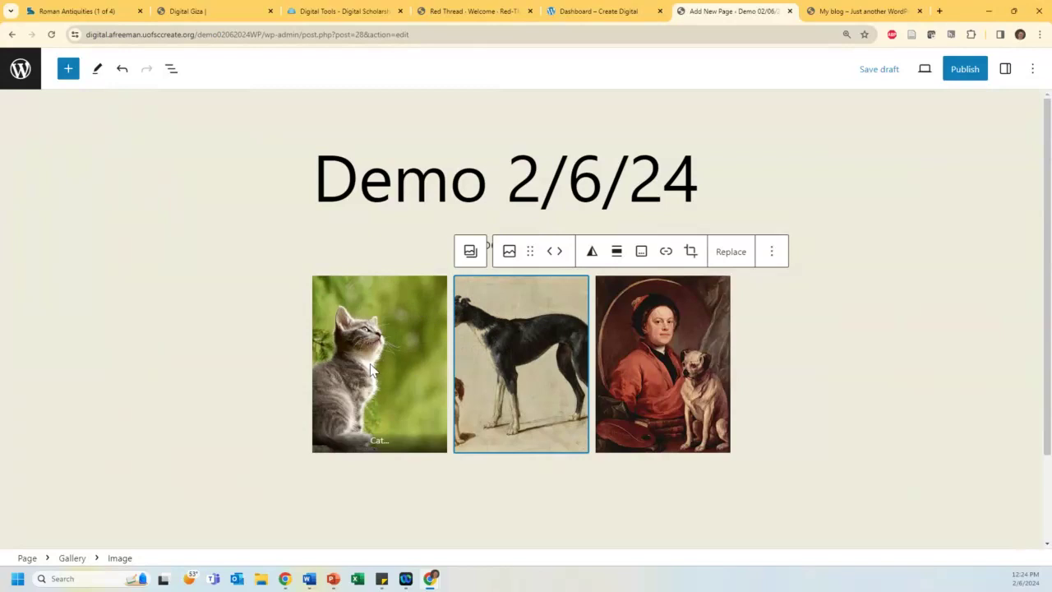
{"action": "left_click", "coordinate": [375, 314]}
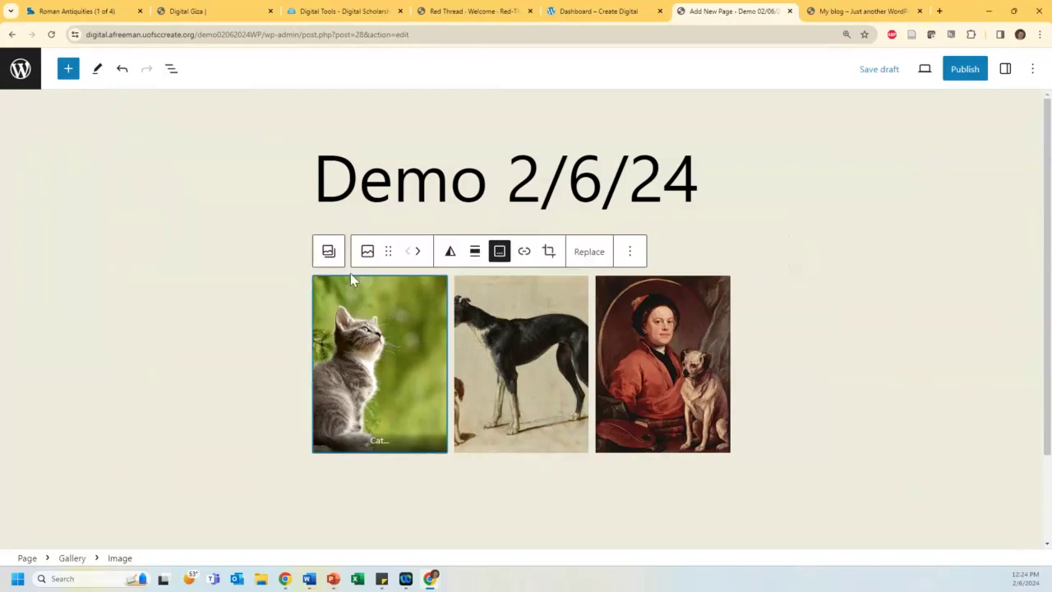
{"action": "left_click", "coordinate": [629, 255]}
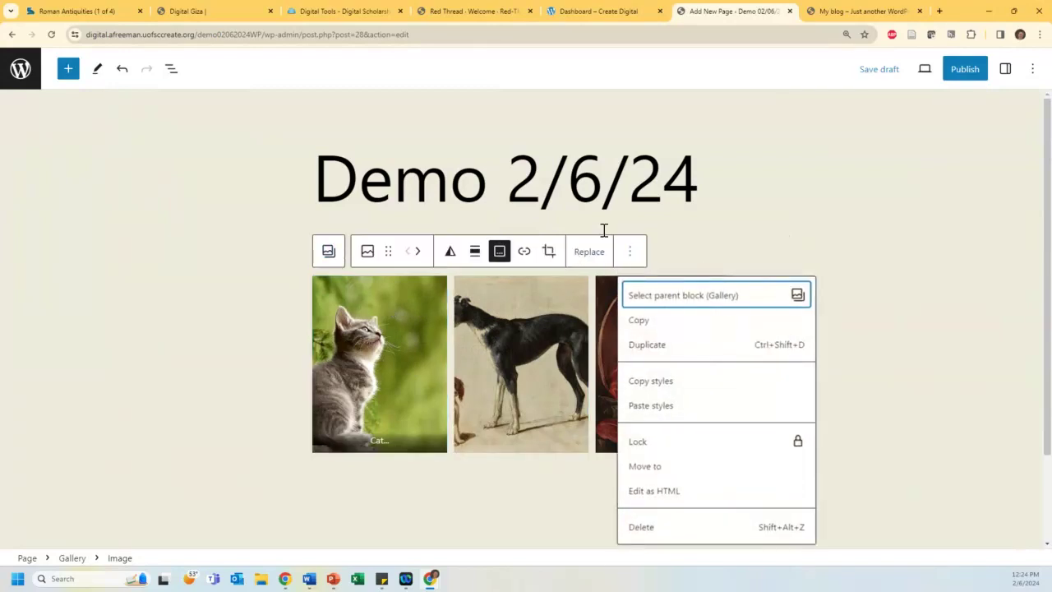
{"action": "left_click", "coordinate": [475, 253]}
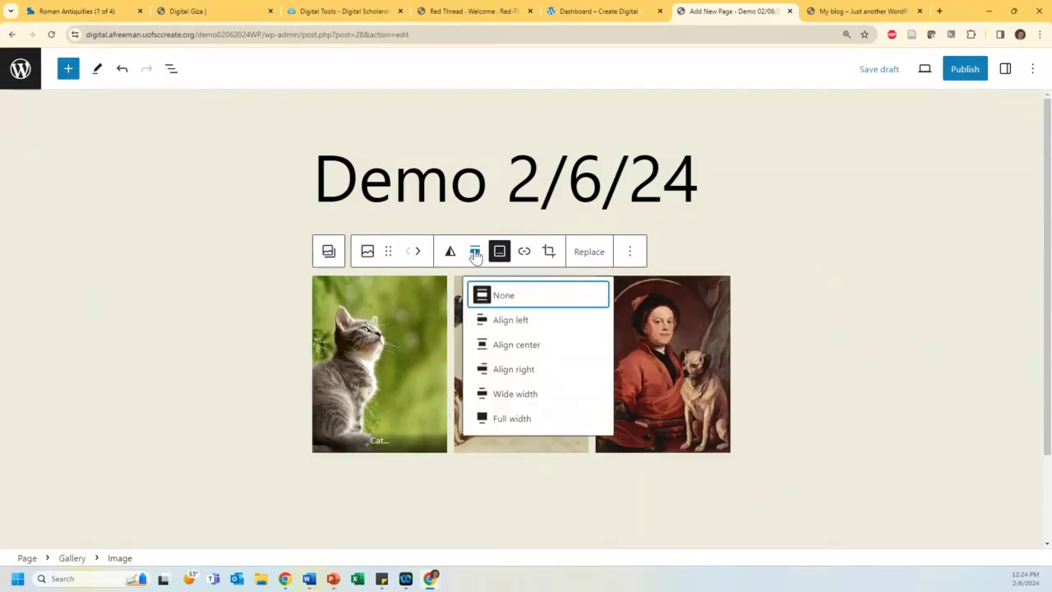
{"action": "left_click", "coordinate": [497, 344]}
{"action": "scroll", "coordinate": [505, 283], "scroll_direction": "down", "scroll_amount": 3}
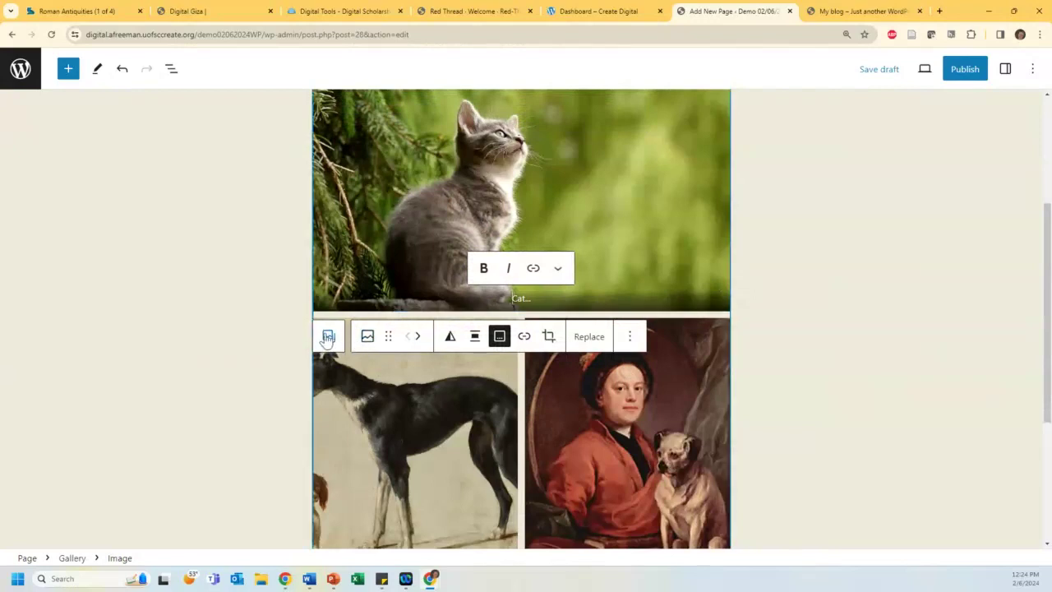
Step: Set the whole gallery block to Wide width alignment
{"action": "left_click", "coordinate": [329, 336]}
{"action": "left_click", "coordinate": [403, 116]}
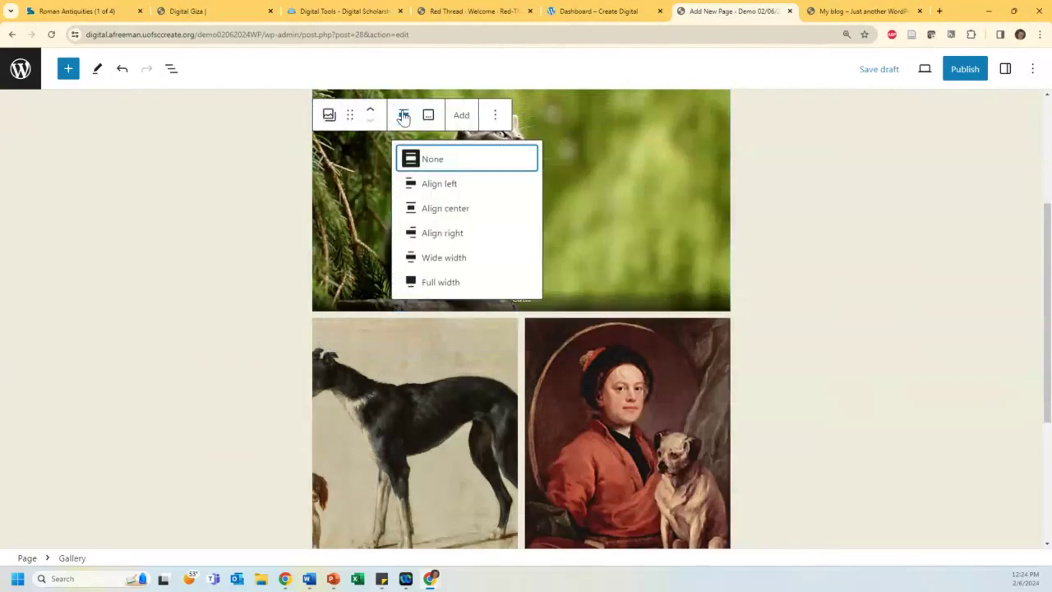
{"action": "left_click", "coordinate": [428, 259]}
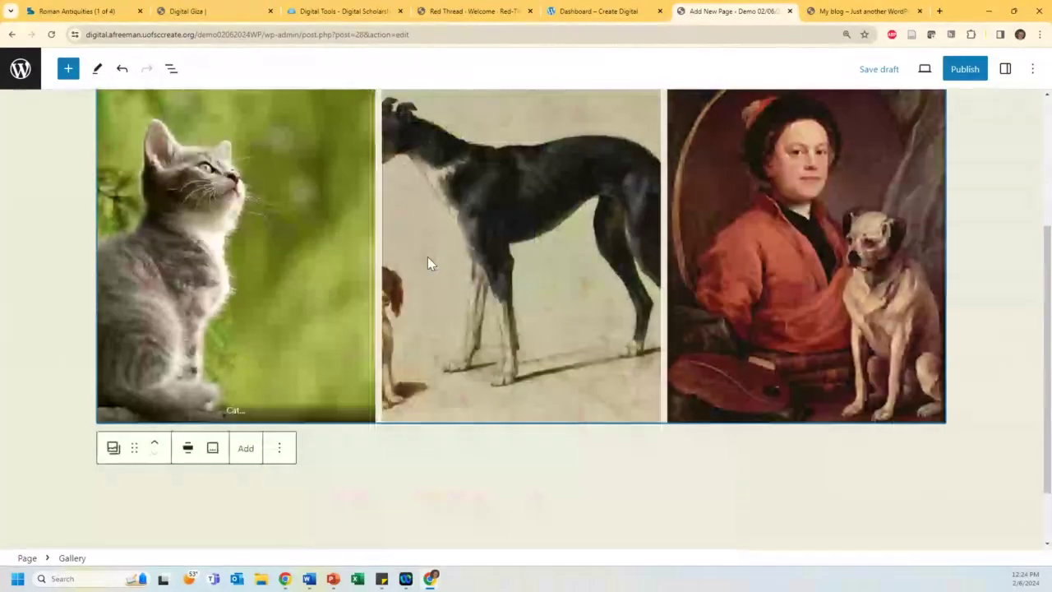
{"action": "scroll", "coordinate": [367, 341], "scroll_direction": "up", "scroll_amount": 3}
{"action": "scroll", "coordinate": [366, 336], "scroll_direction": "down", "scroll_amount": 3}
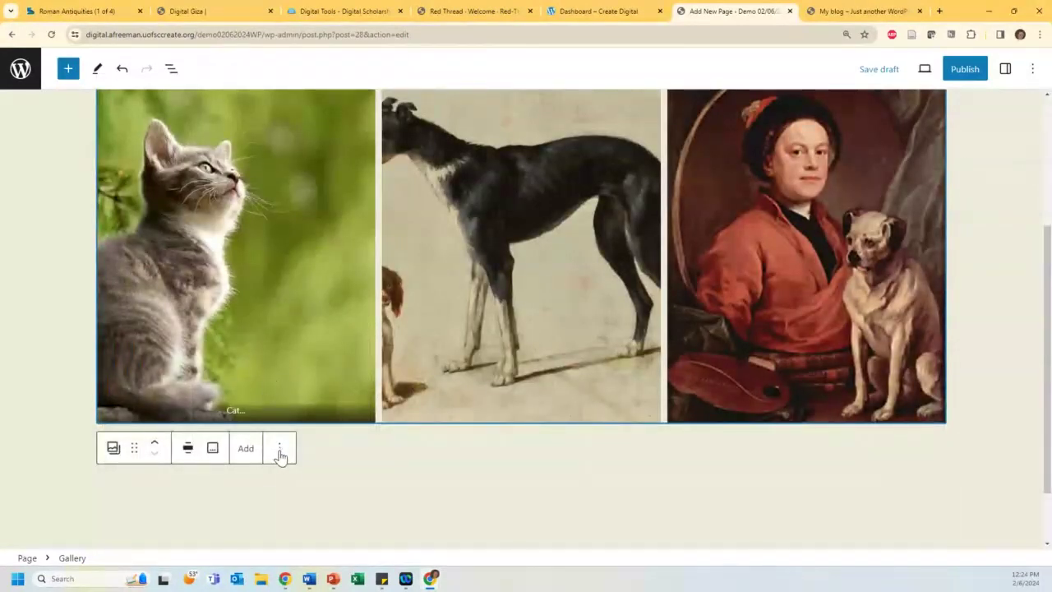
{"action": "left_click", "coordinate": [478, 485]}
{"action": "left_click", "coordinate": [721, 454]}
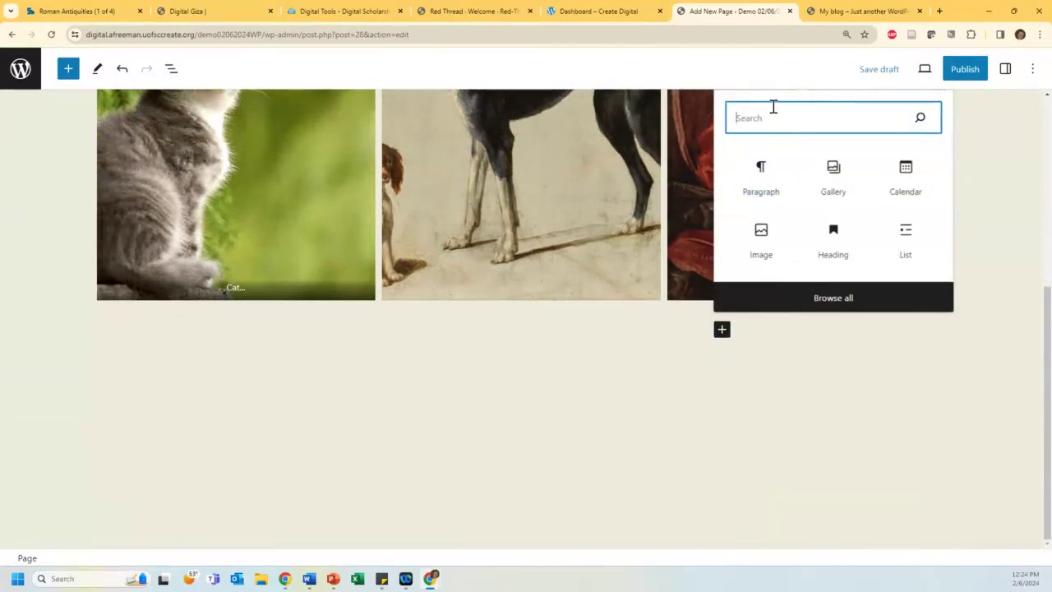
Step: Google 'twitter university of south carolina' in a new tab and open the Starships tweet
{"action": "left_click", "coordinate": [939, 11]}
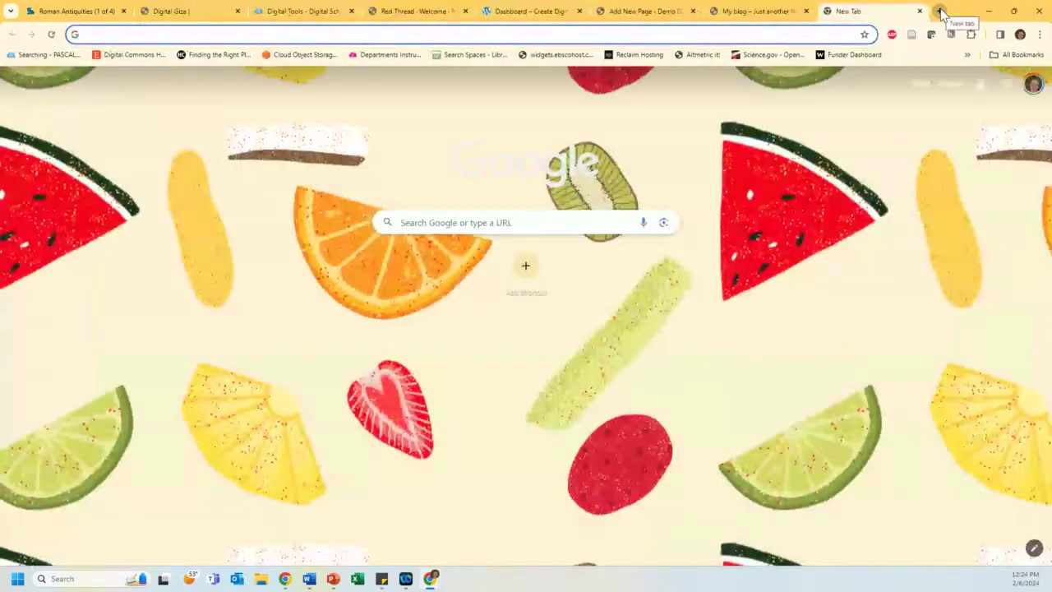
{"action": "type", "text": "tw"}
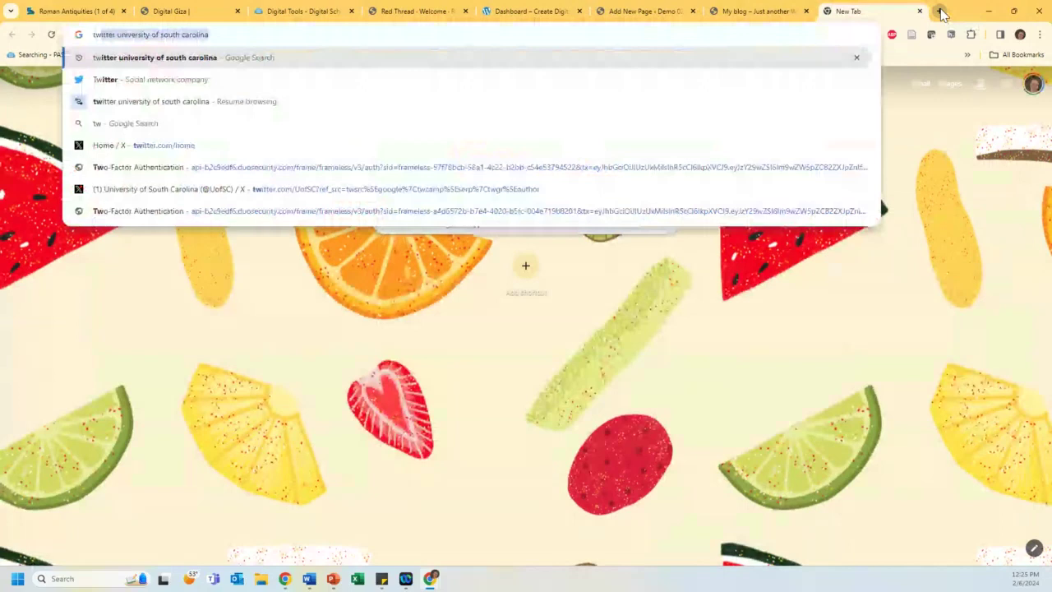
{"action": "key", "text": "Return"}
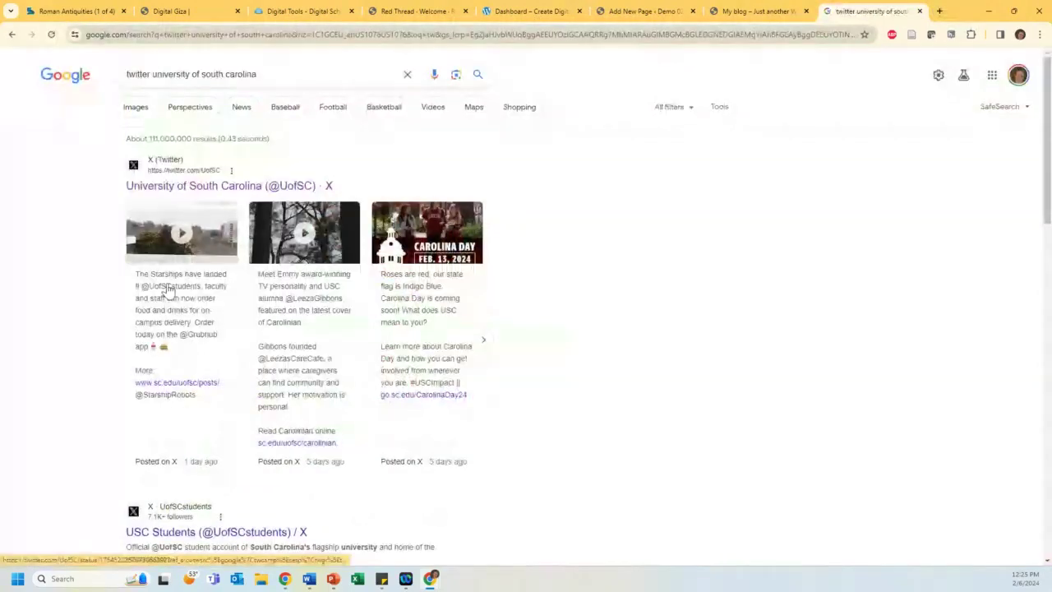
{"action": "left_click", "coordinate": [150, 361]}
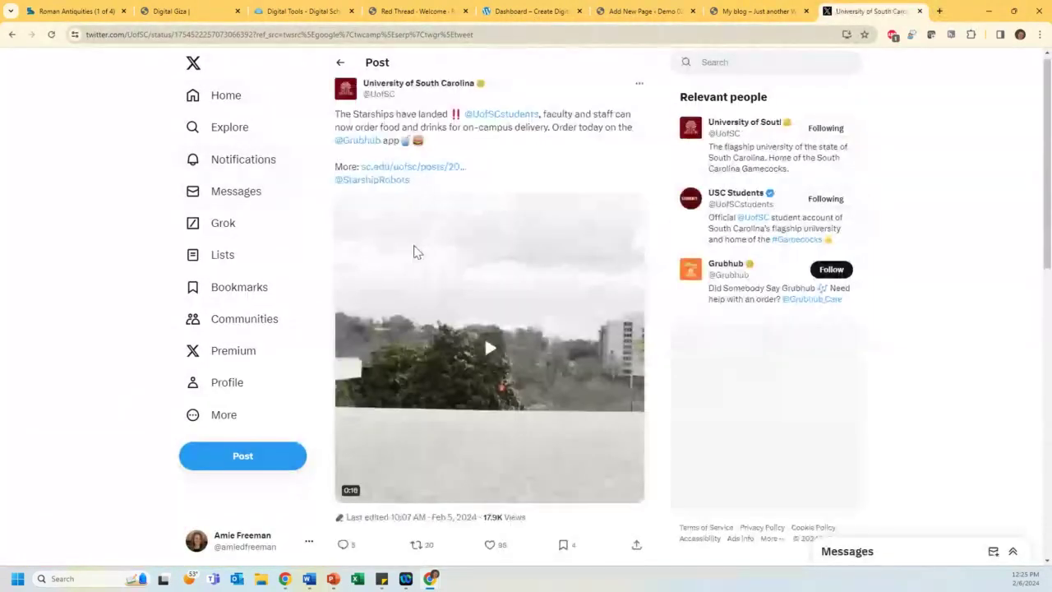
Step: Reopen the Starships post from the university's profile, select its URL, and return to the My blog editor
{"action": "left_click", "coordinate": [387, 90]}
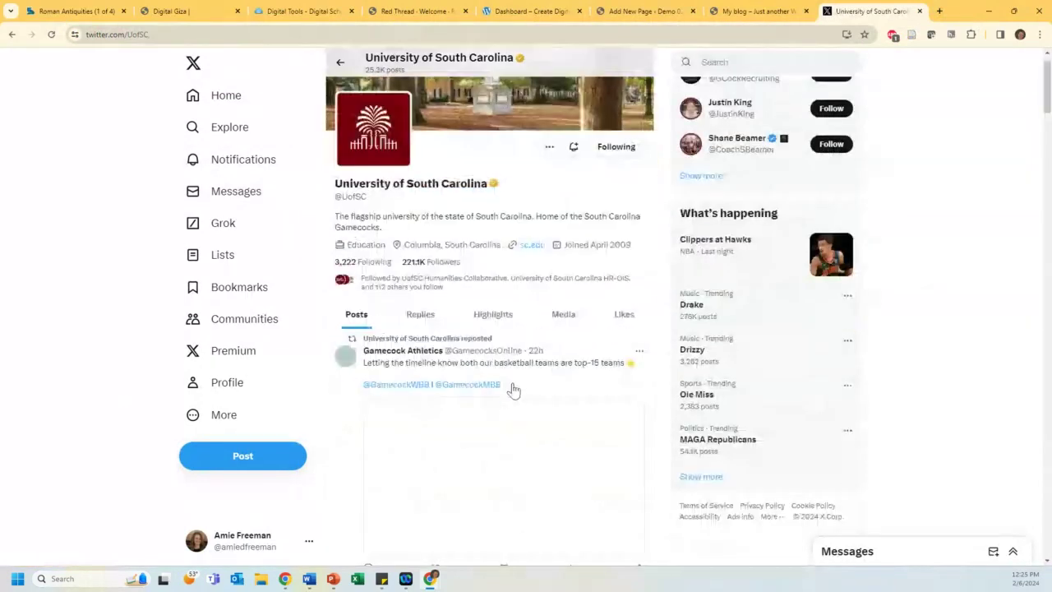
{"action": "scroll", "coordinate": [485, 374], "scroll_direction": "down", "scroll_amount": 10}
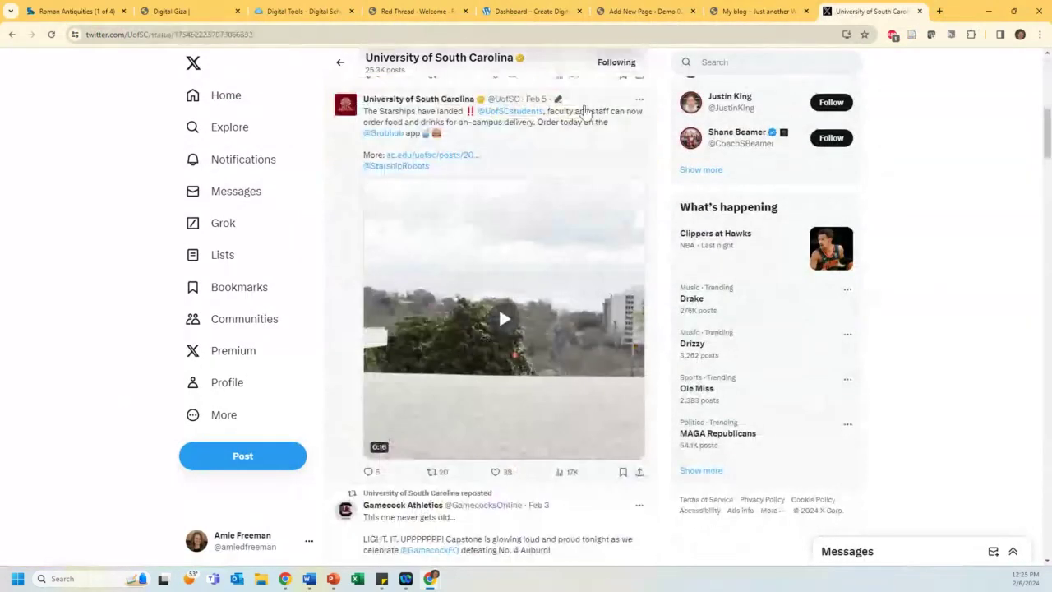
{"action": "left_click", "coordinate": [585, 114]}
{"action": "left_click", "coordinate": [311, 36]}
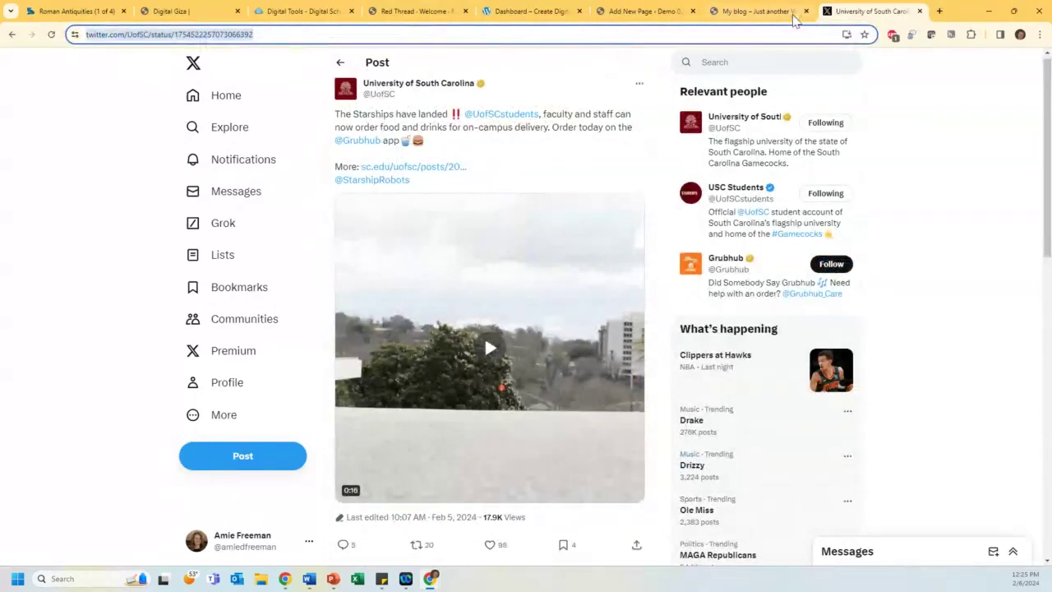
{"action": "left_click", "coordinate": [757, 15]}
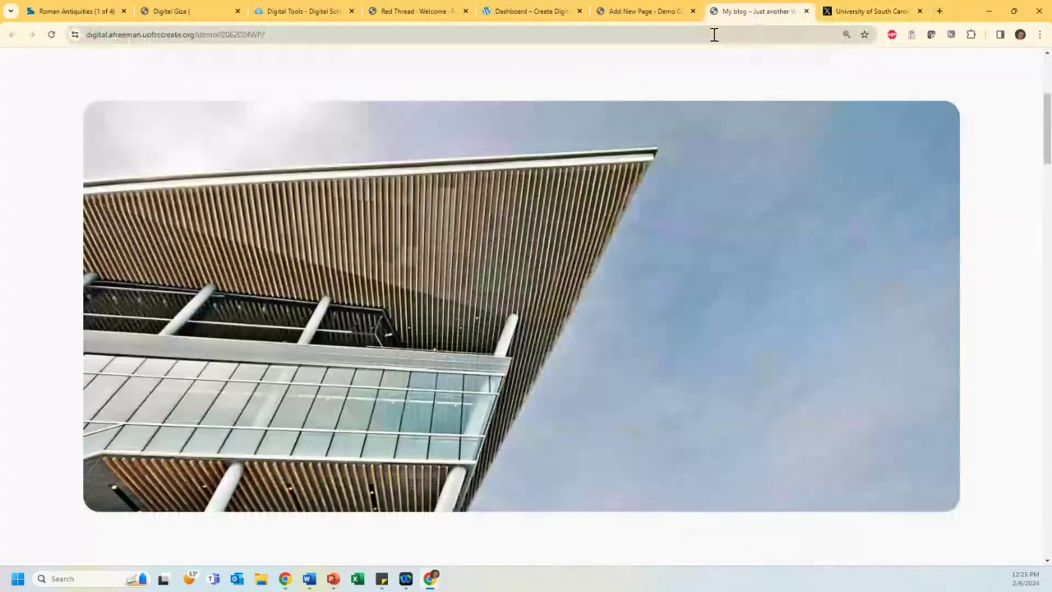
{"action": "left_click", "coordinate": [649, 12]}
Step: Insert a Twitter embed block below the gallery and copy it
{"action": "left_click", "coordinate": [721, 331]}
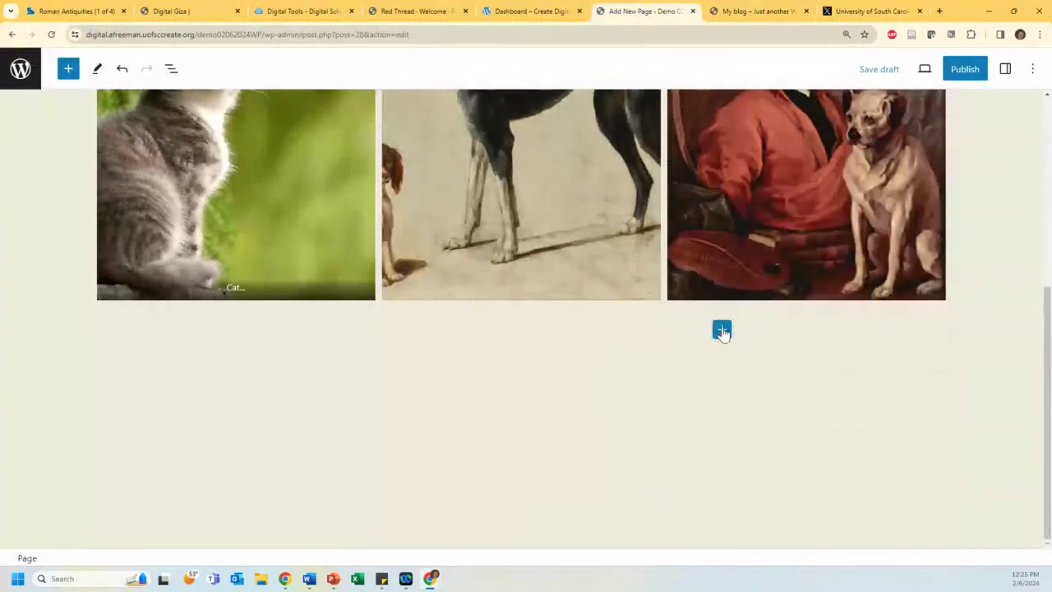
{"action": "left_click", "coordinate": [721, 331]}
{"action": "left_click", "coordinate": [755, 179]}
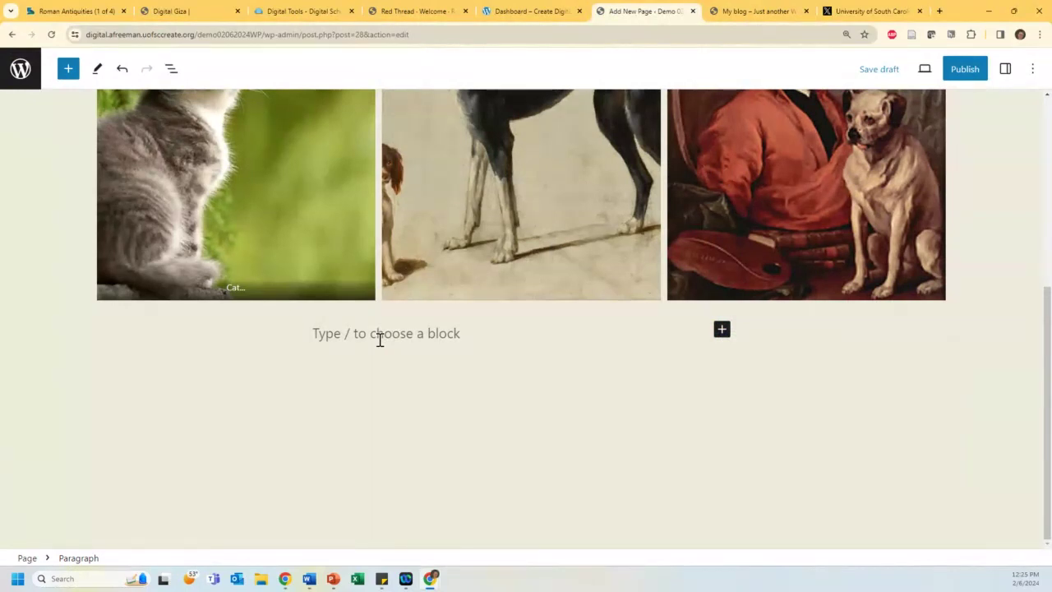
{"action": "left_click", "coordinate": [721, 332]}
{"action": "type", "text": "tw"}
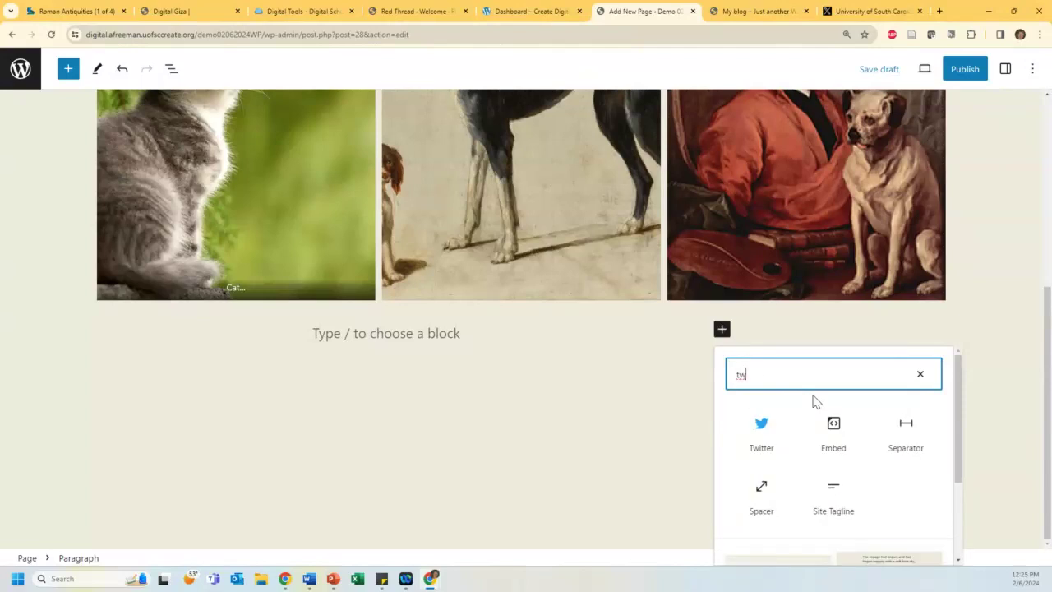
{"action": "left_click", "coordinate": [771, 437]}
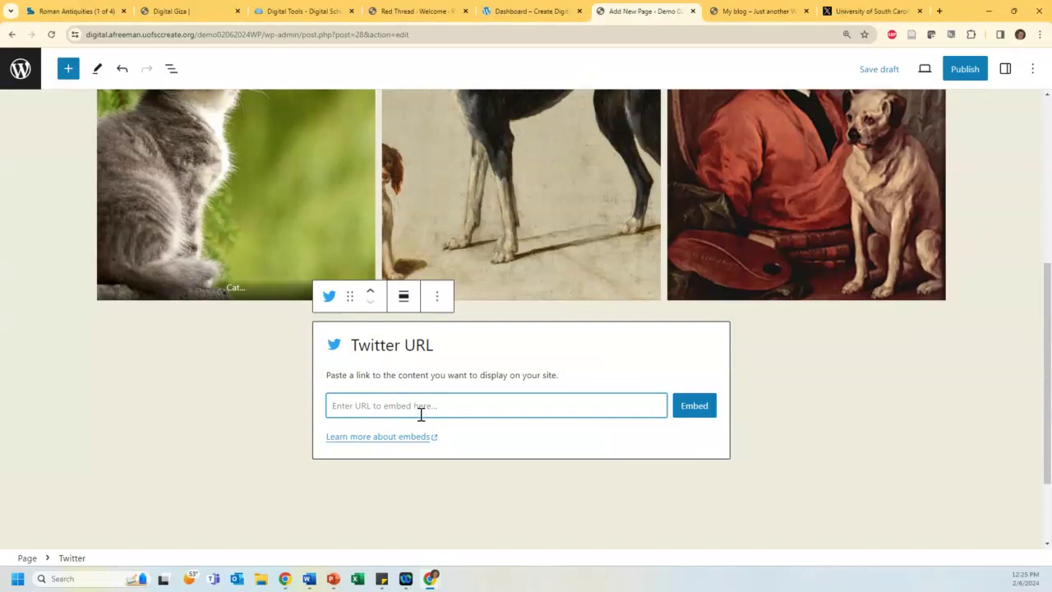
{"action": "left_click", "coordinate": [434, 297]}
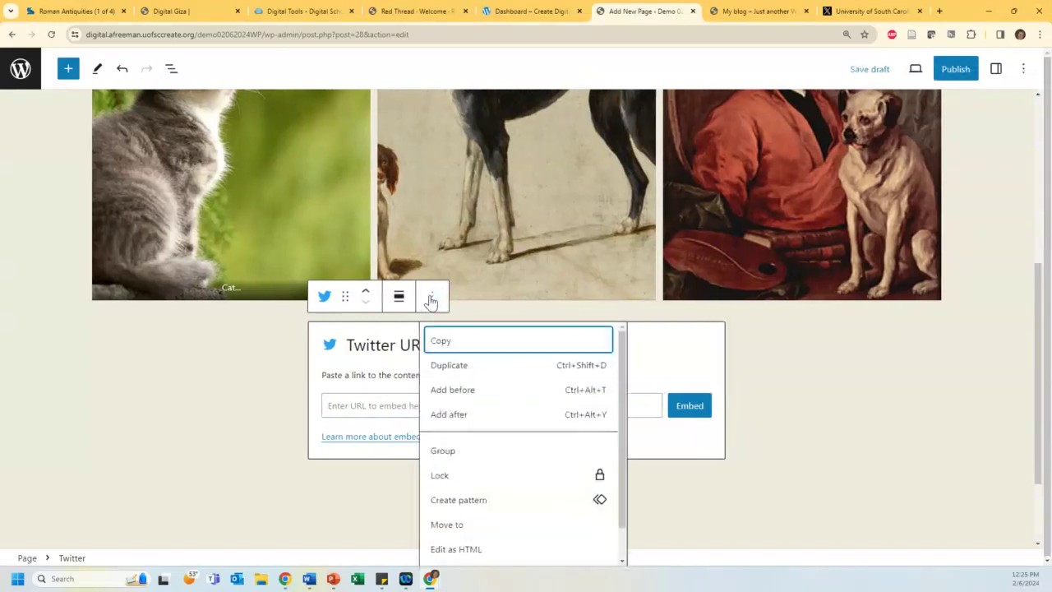
{"action": "left_click", "coordinate": [493, 342]}
{"action": "left_click", "coordinate": [830, 443]}
Step: Remove the broken Twitter block
{"action": "left_click", "coordinate": [722, 488]}
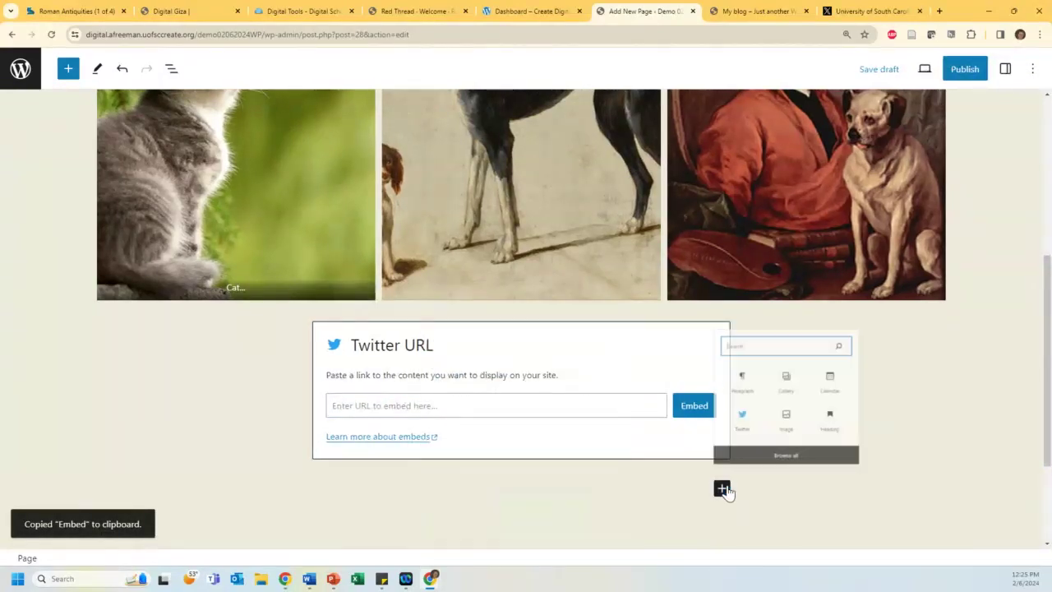
{"action": "type", "text": "embed"}
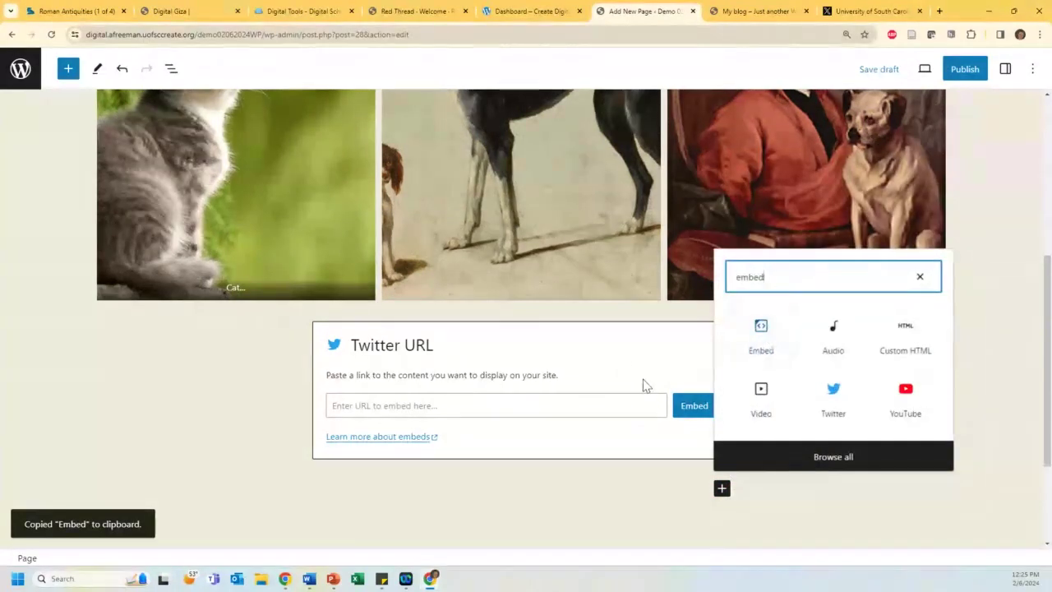
{"action": "left_click", "coordinate": [688, 343]}
{"action": "left_click", "coordinate": [432, 298]}
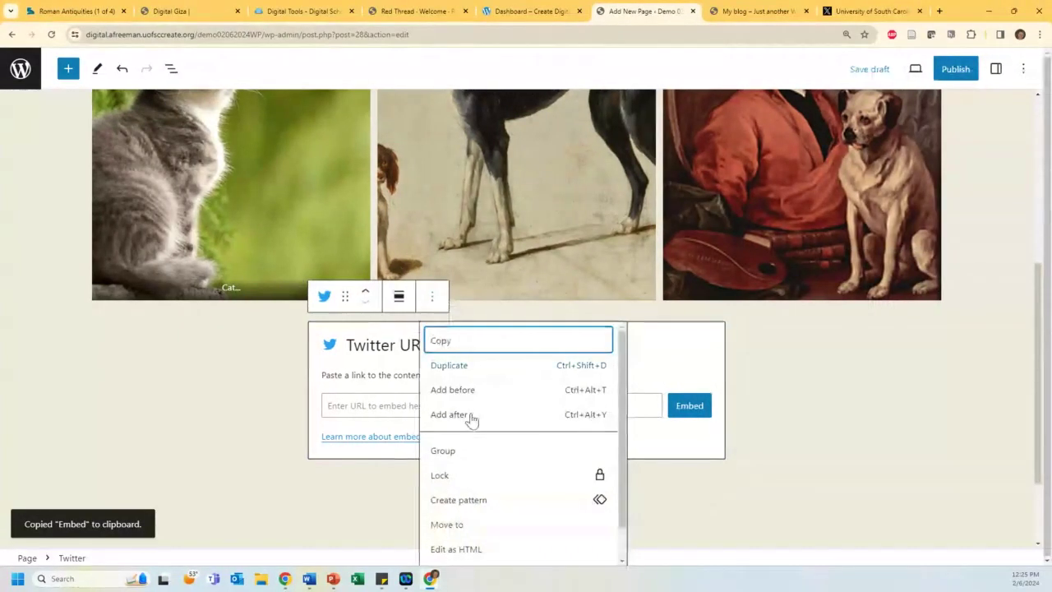
{"action": "scroll", "coordinate": [473, 419], "scroll_direction": "down", "scroll_amount": 1}
{"action": "left_click", "coordinate": [451, 549]}
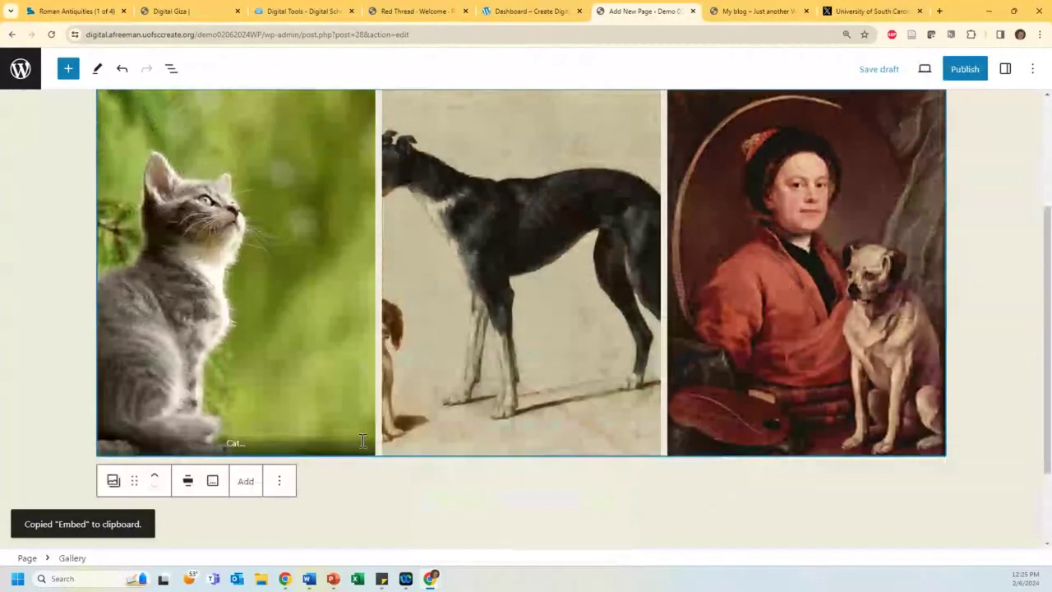
Step: Add a paragraph below the gallery and paste the copied embed code into it
{"action": "scroll", "coordinate": [363, 442], "scroll_direction": "down", "scroll_amount": 1}
{"action": "left_click", "coordinate": [722, 373]}
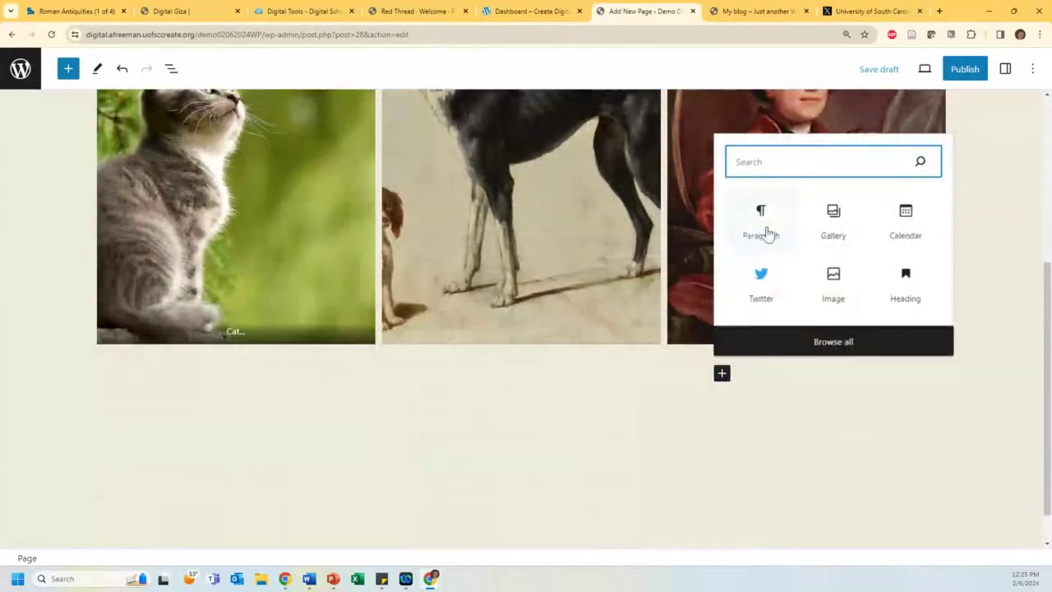
{"action": "left_click", "coordinate": [763, 226]}
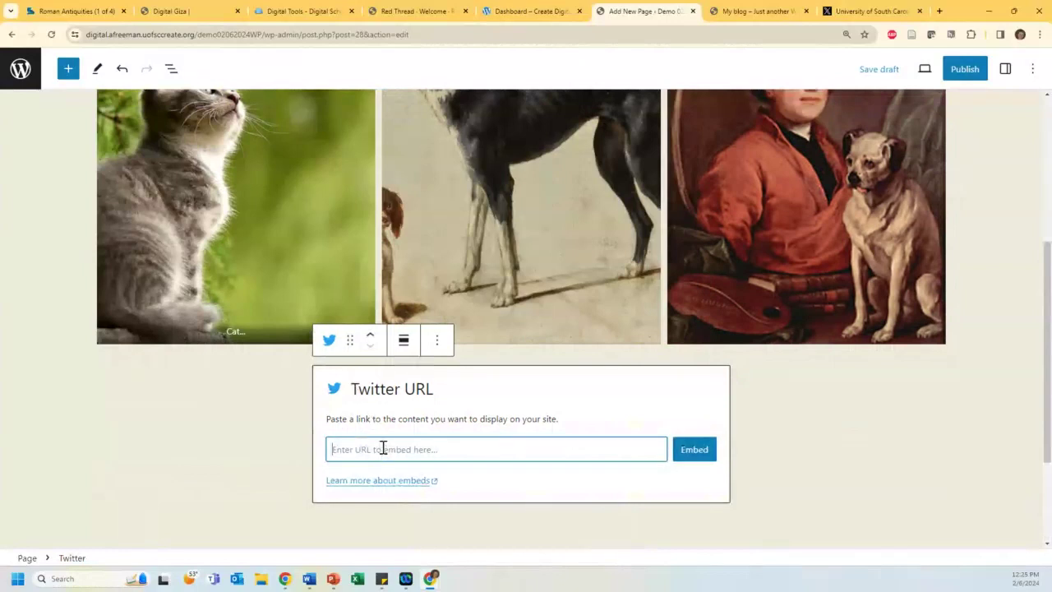
{"action": "key", "text": "ctrl+v"}
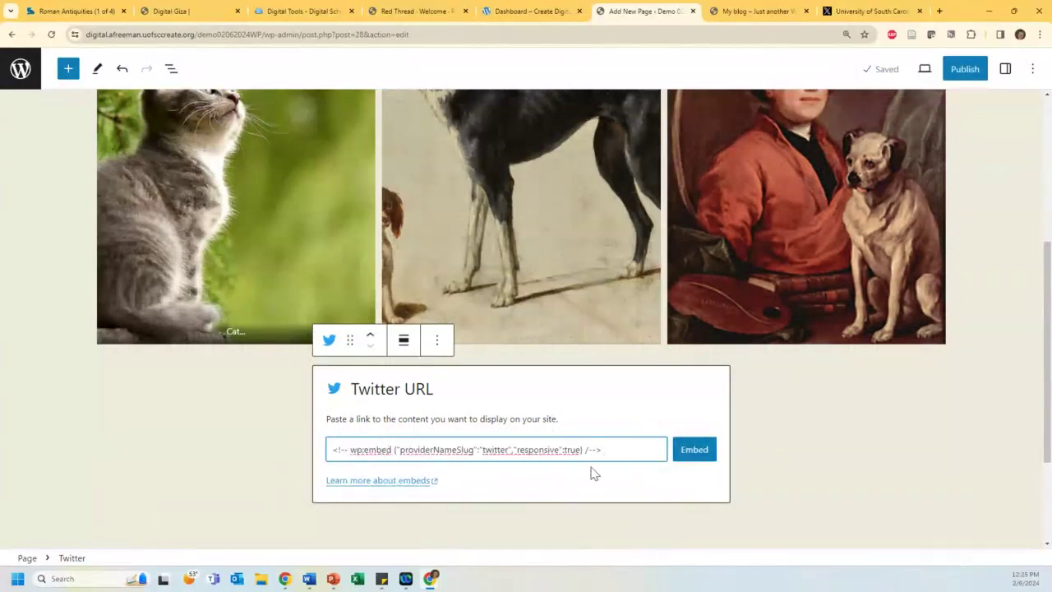
Step: Delete the Twitter block with the wrong code and add a fresh empty paragraph below the gallery
{"action": "left_click", "coordinate": [251, 487]}
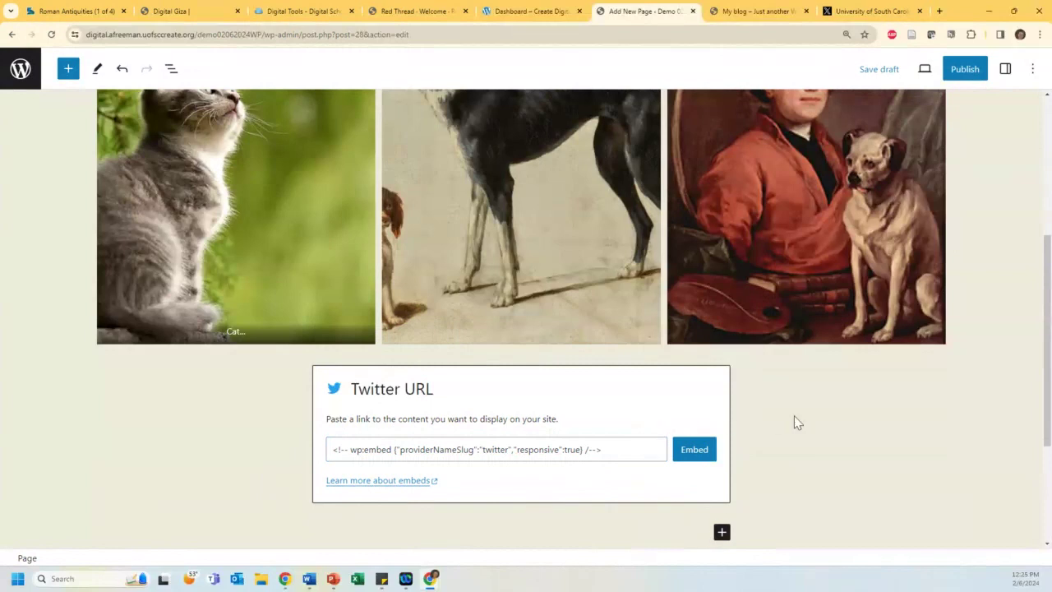
{"action": "left_click", "coordinate": [598, 431]}
{"action": "left_click", "coordinate": [438, 344]}
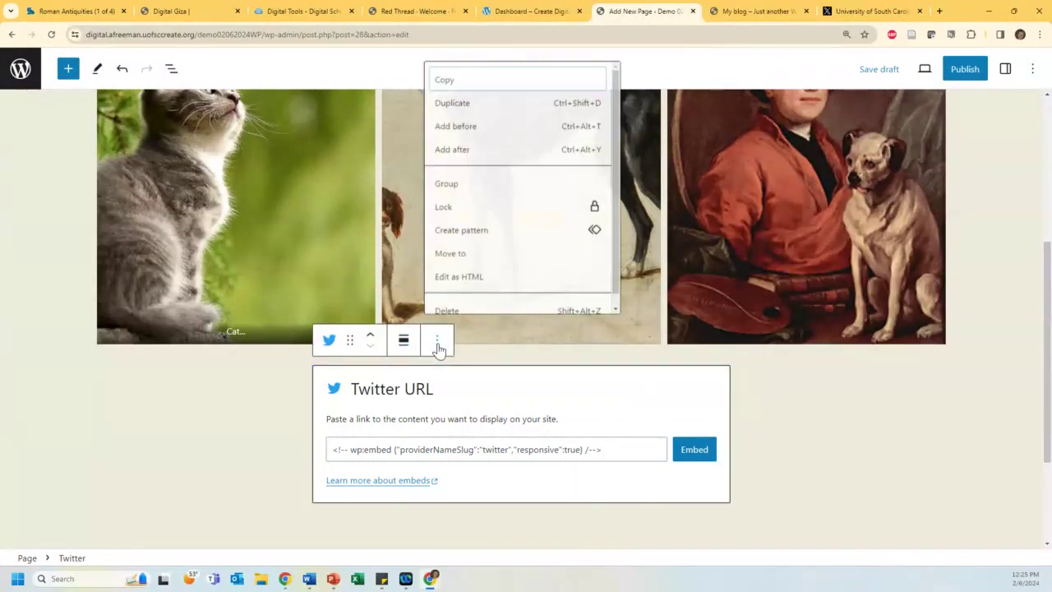
{"action": "left_click", "coordinate": [483, 311]}
{"action": "scroll", "coordinate": [361, 513], "scroll_direction": "down", "scroll_amount": 2}
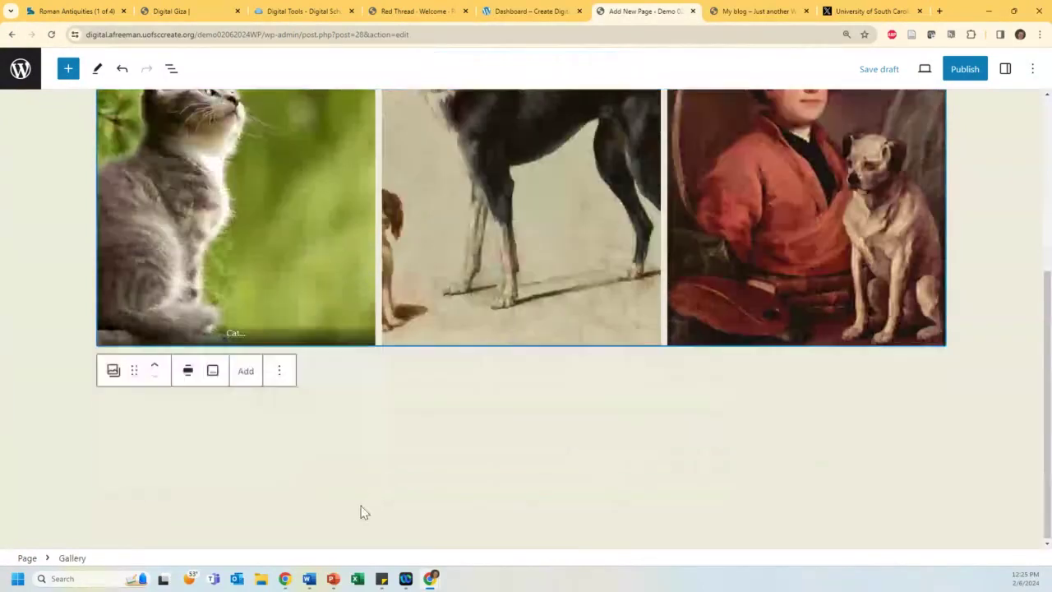
{"action": "left_click", "coordinate": [364, 512]}
{"action": "left_click", "coordinate": [721, 373]}
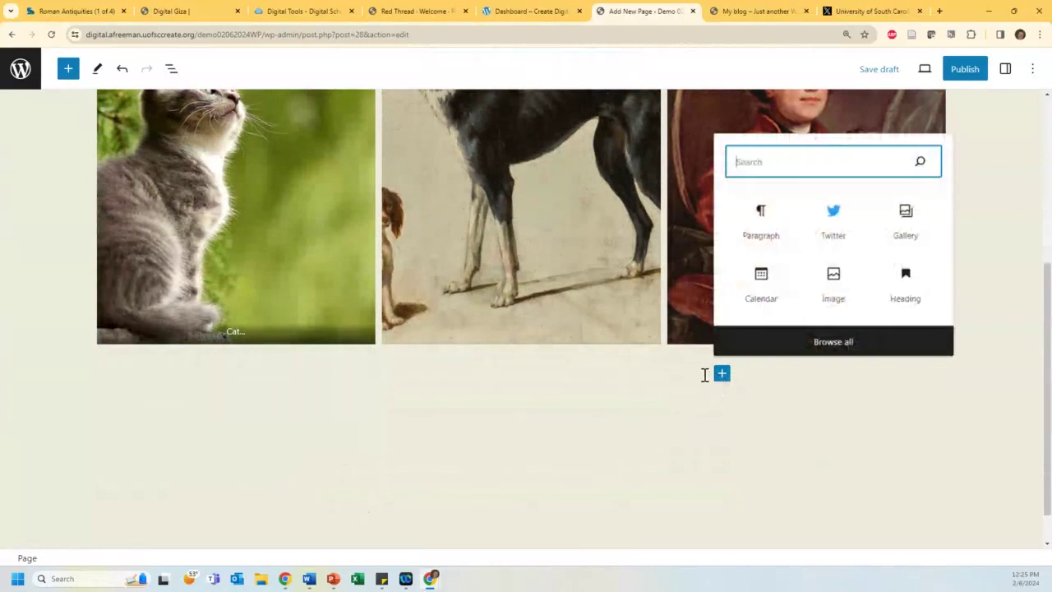
{"action": "left_click", "coordinate": [780, 228]}
Step: Paste the Starships tweet URL from the X tab into the empty paragraph below the gallery
{"action": "left_click", "coordinate": [851, 15]}
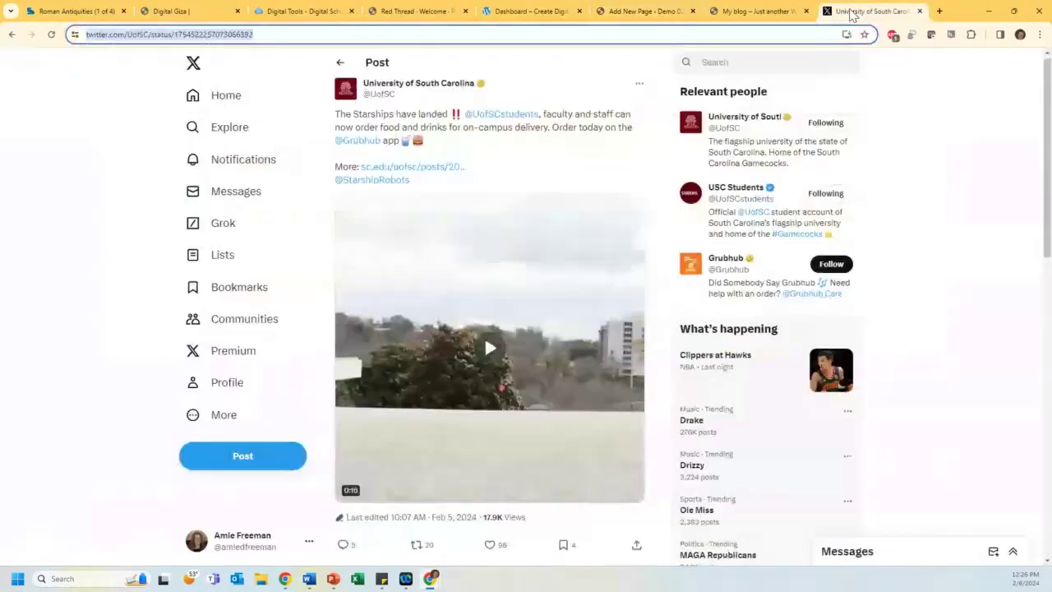
{"action": "left_click", "coordinate": [628, 15]}
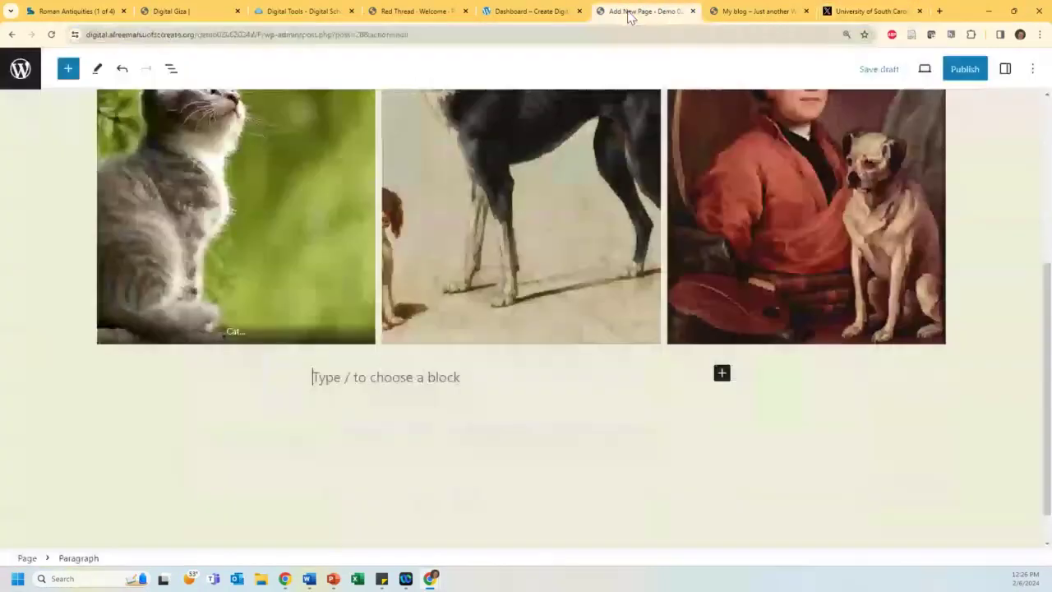
{"action": "key", "text": "ctrl+v"}
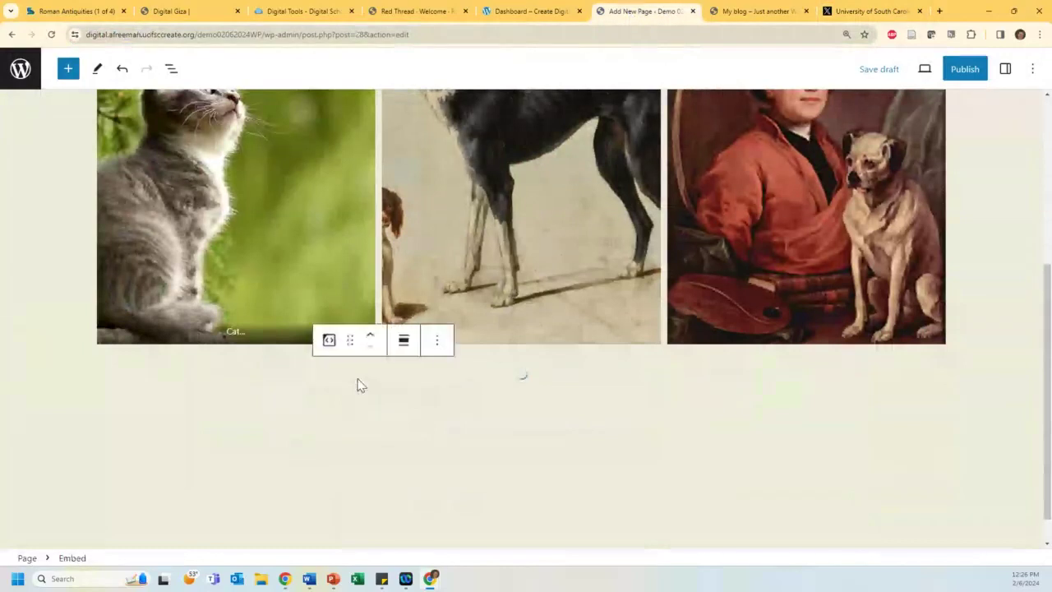
{"action": "scroll", "coordinate": [312, 378], "scroll_direction": "down", "scroll_amount": 3}
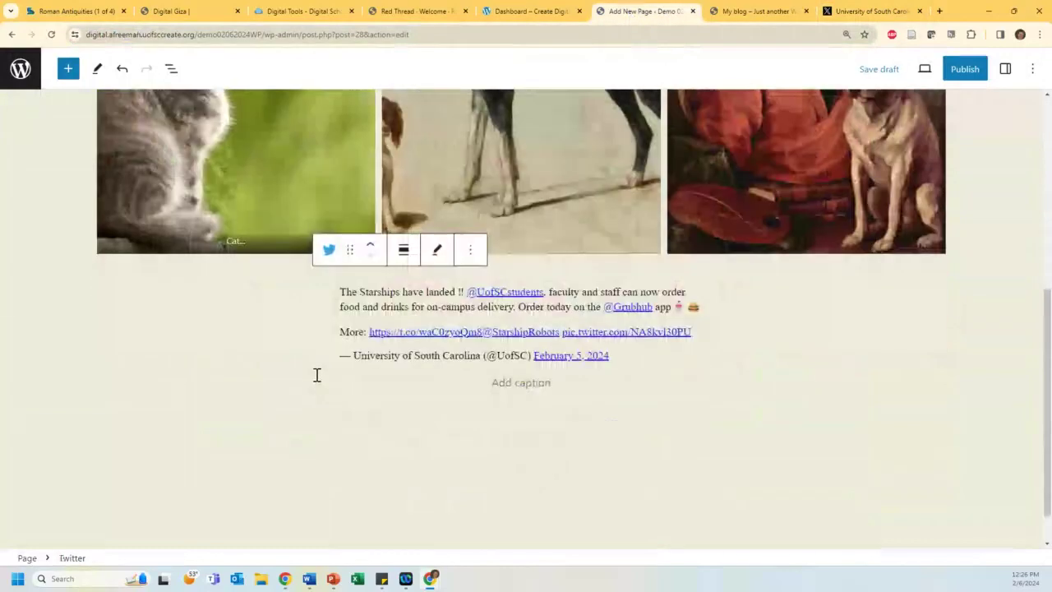
{"action": "scroll", "coordinate": [273, 383], "scroll_direction": "down", "scroll_amount": 1}
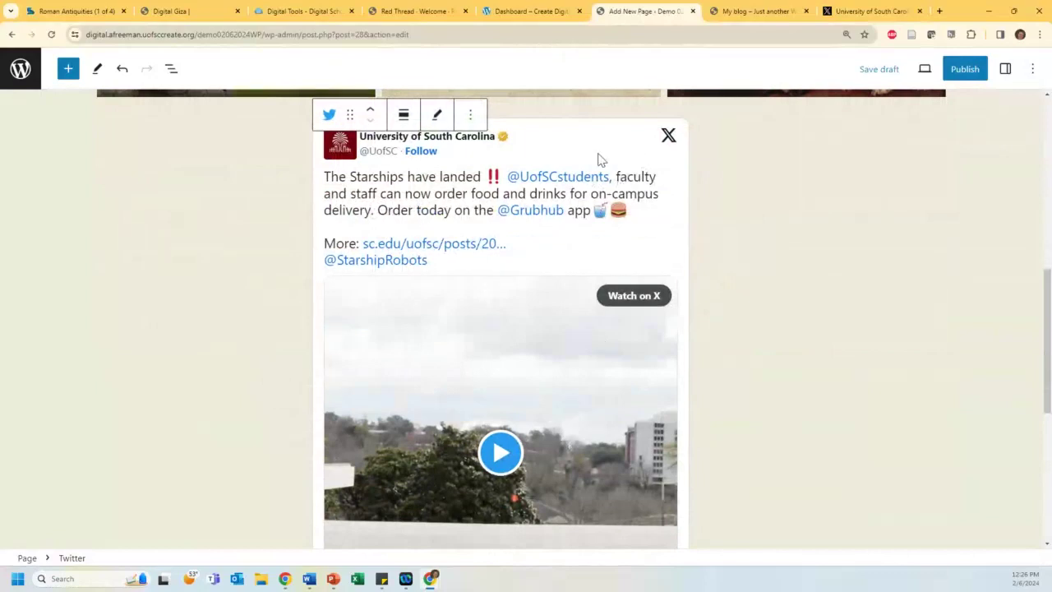
Step: Keep the tweet below the gallery and re-embed it from its URL
{"action": "left_click", "coordinate": [403, 115]}
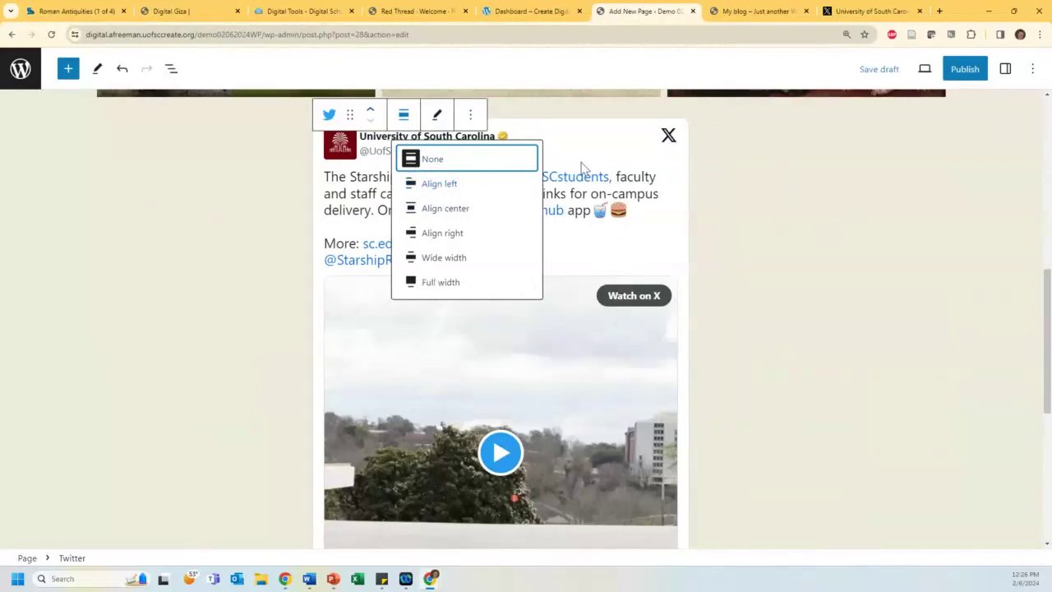
{"action": "left_click", "coordinate": [667, 195]}
{"action": "scroll", "coordinate": [621, 210], "scroll_direction": "up", "scroll_amount": 3}
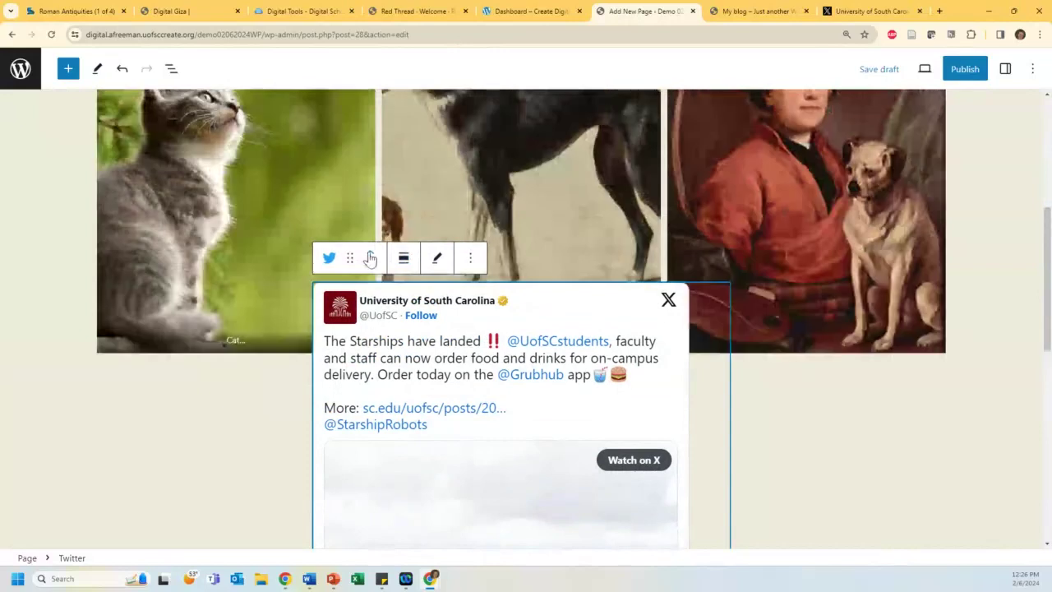
{"action": "left_click", "coordinate": [370, 254]}
{"action": "left_click", "coordinate": [370, 264]}
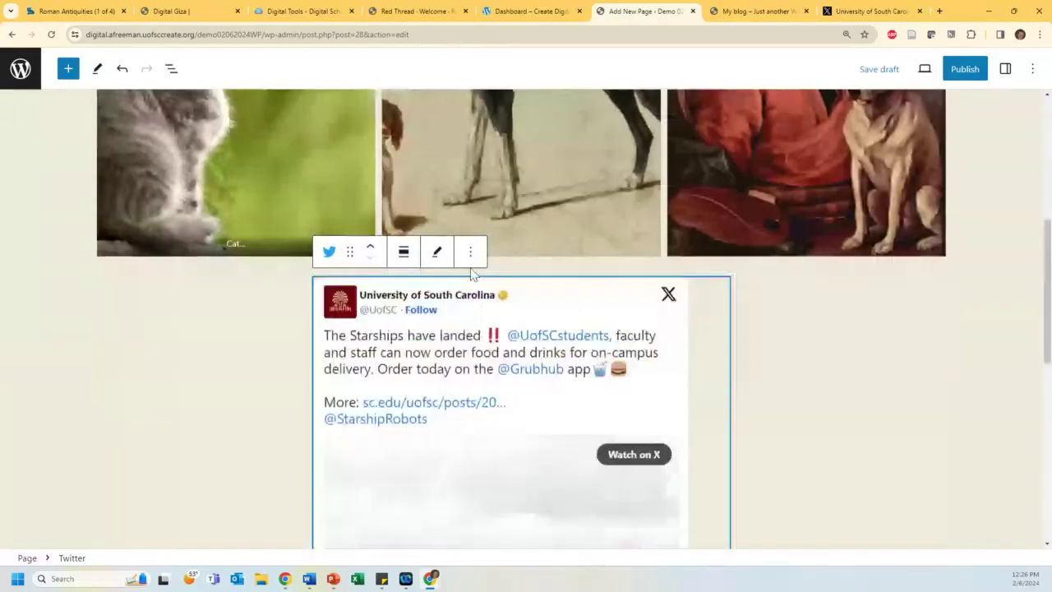
{"action": "left_click", "coordinate": [437, 252]}
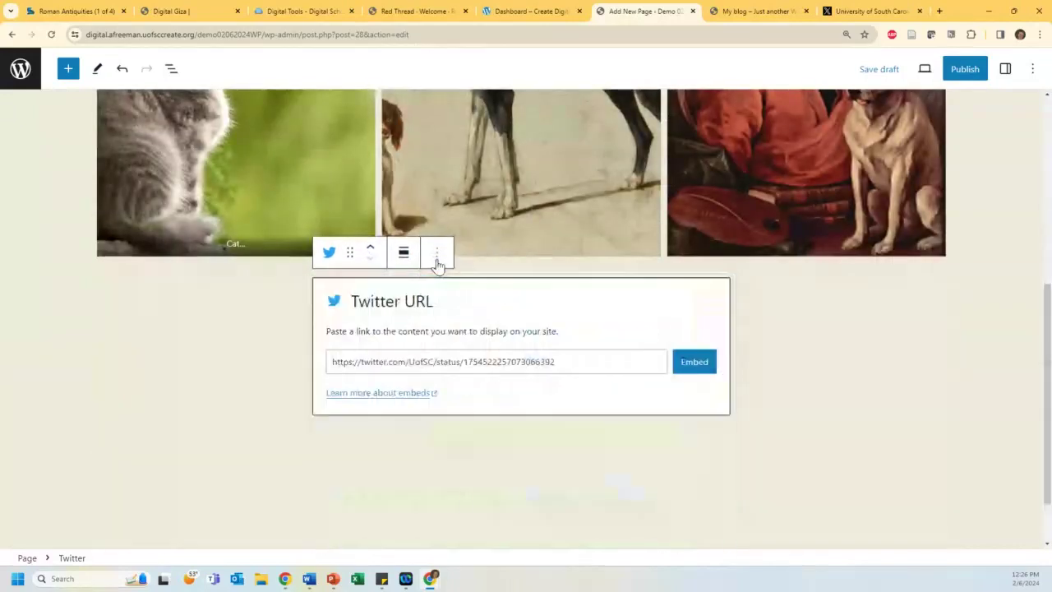
{"action": "left_click", "coordinate": [437, 255]}
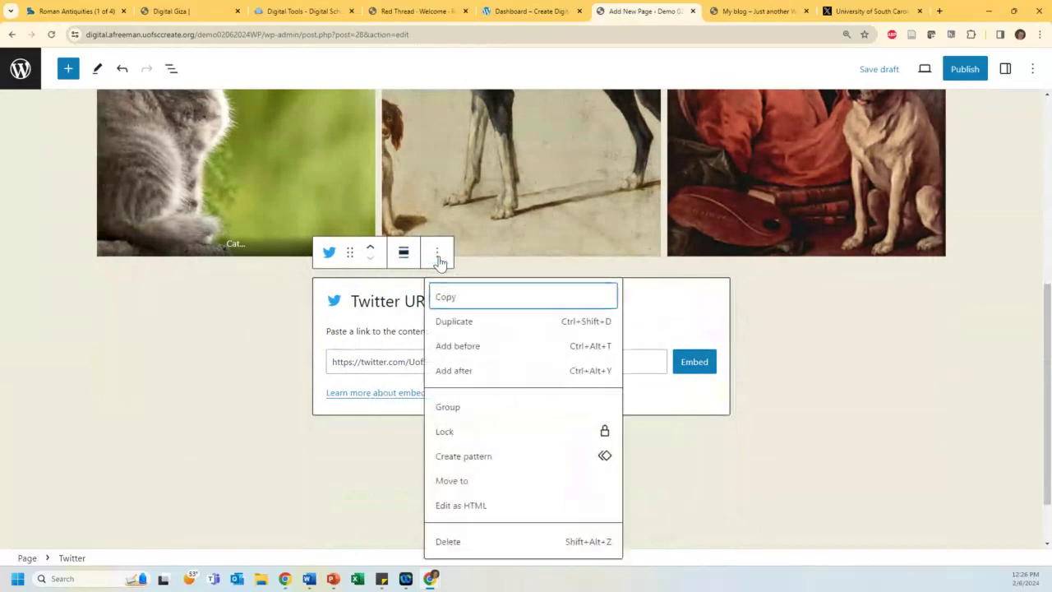
{"action": "left_click", "coordinate": [926, 423]}
{"action": "left_click", "coordinate": [447, 324]}
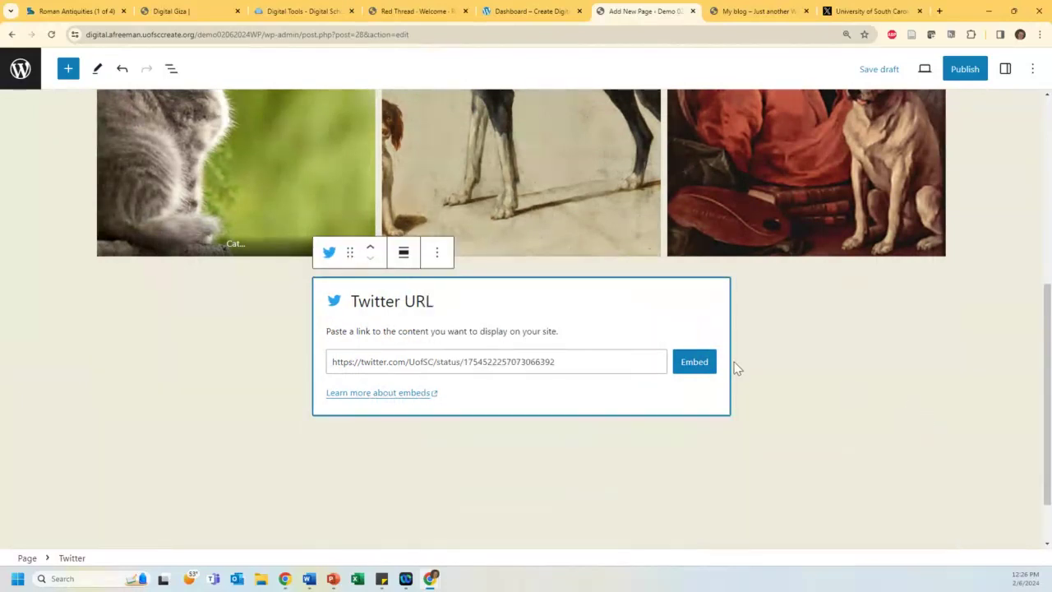
{"action": "left_click", "coordinate": [695, 361]}
{"action": "scroll", "coordinate": [476, 325], "scroll_direction": "down", "scroll_amount": 6}
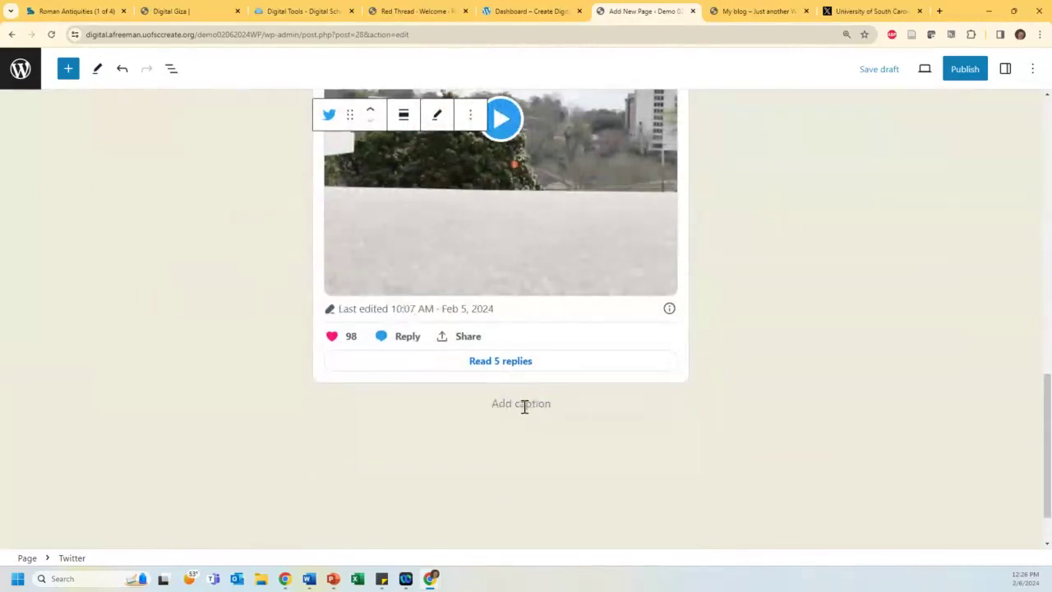
Step: Caption the embedded Starships tweet 'This tweet shows....'
{"action": "left_click", "coordinate": [523, 404]}
{"action": "type", "text": "This"}
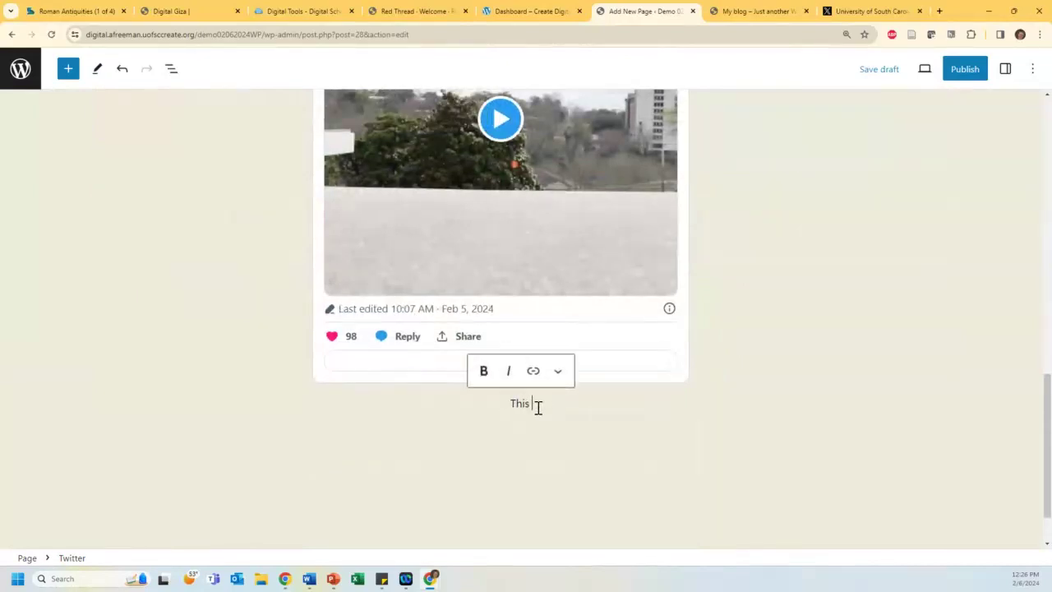
{"action": "type", "text": " tweet shows...."}
{"action": "left_click", "coordinate": [529, 429]}
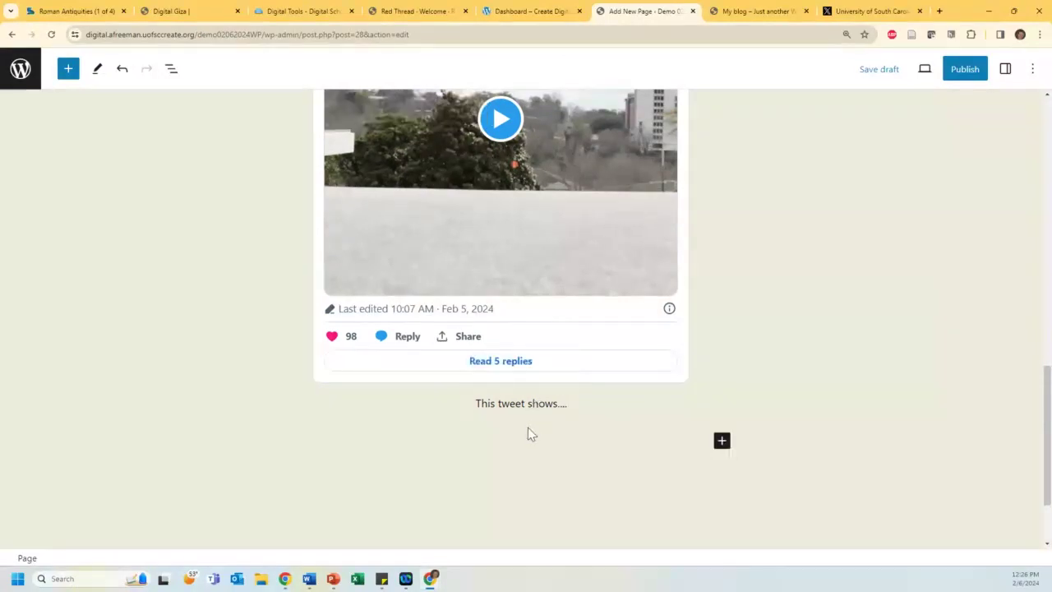
{"action": "left_click", "coordinate": [727, 443]}
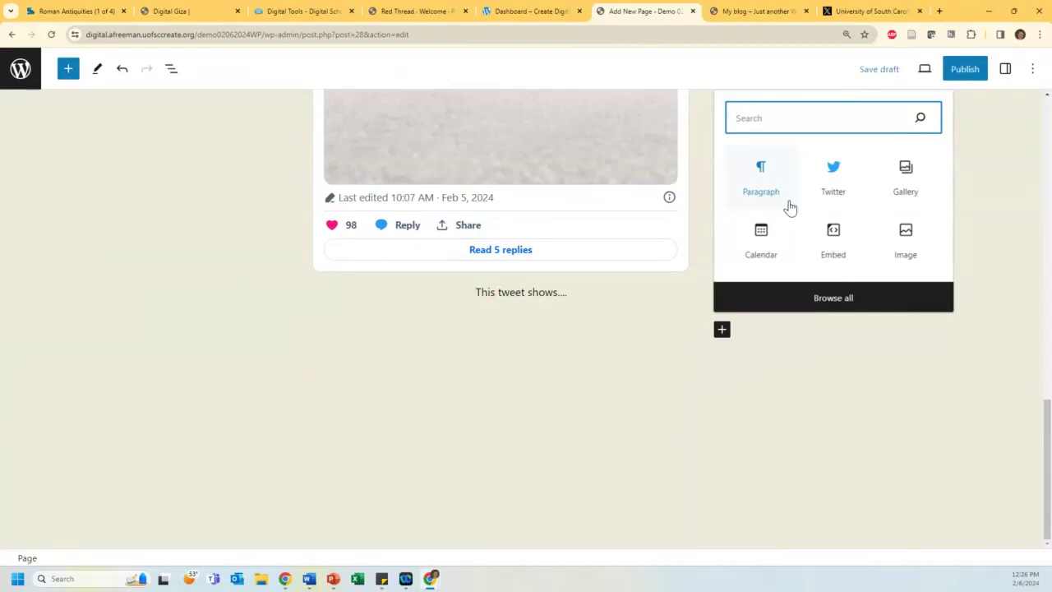
Step: Add a Quote block reading 'Once upon a time' with a Fairy Tale citation
{"action": "type", "text": "quo"}
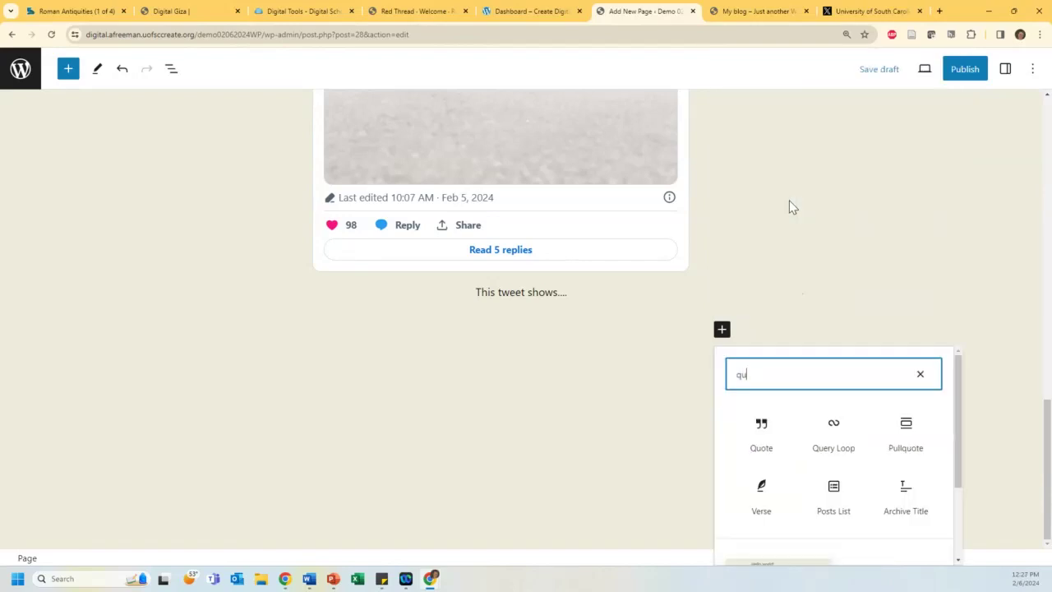
{"action": "left_click", "coordinate": [753, 437]}
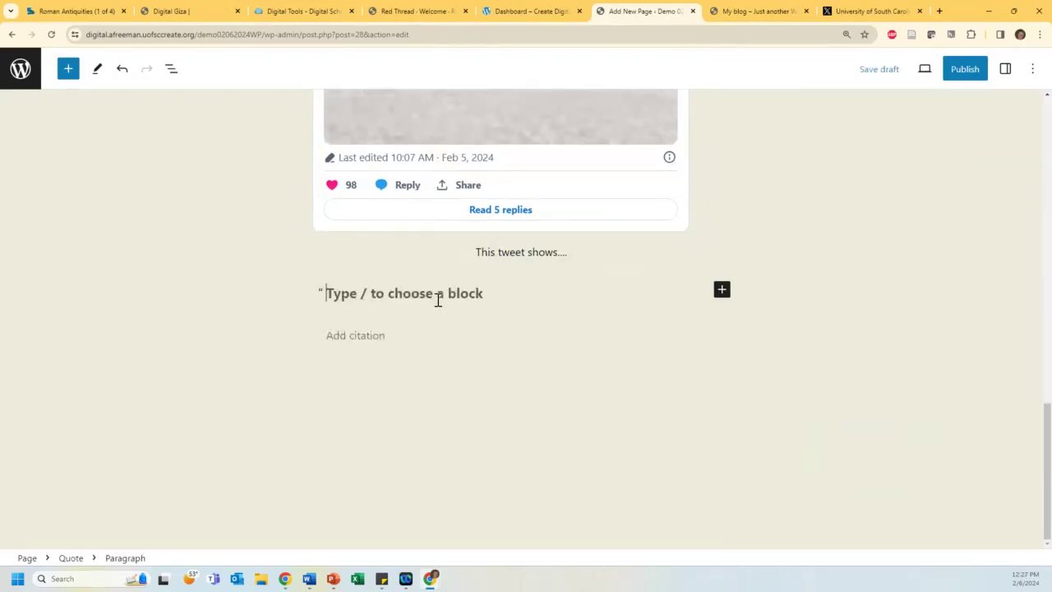
{"action": "type", "text": "Once upon a"}
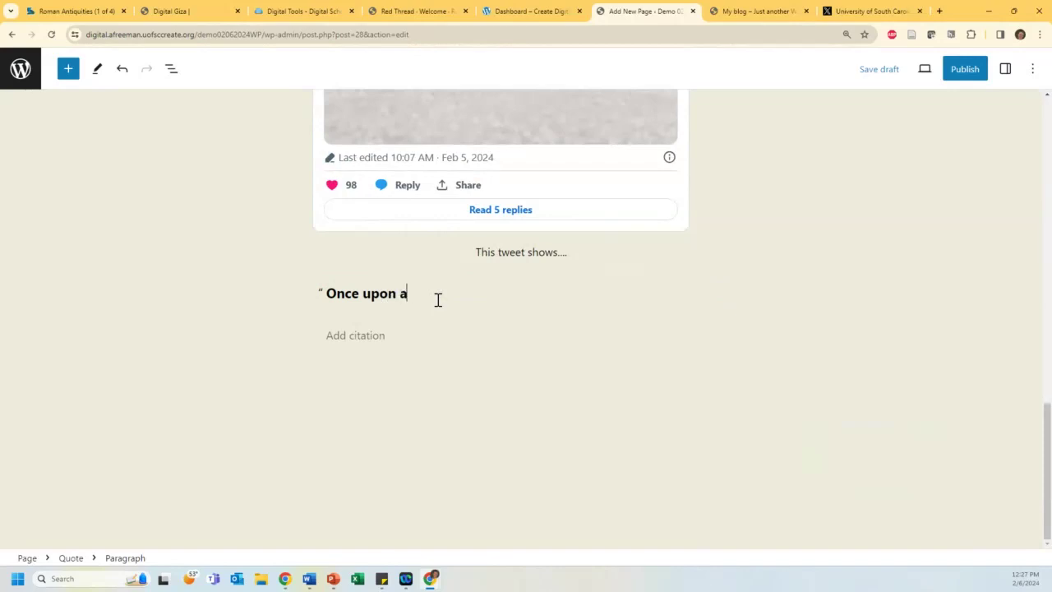
{"action": "type", "text": " time...”"}
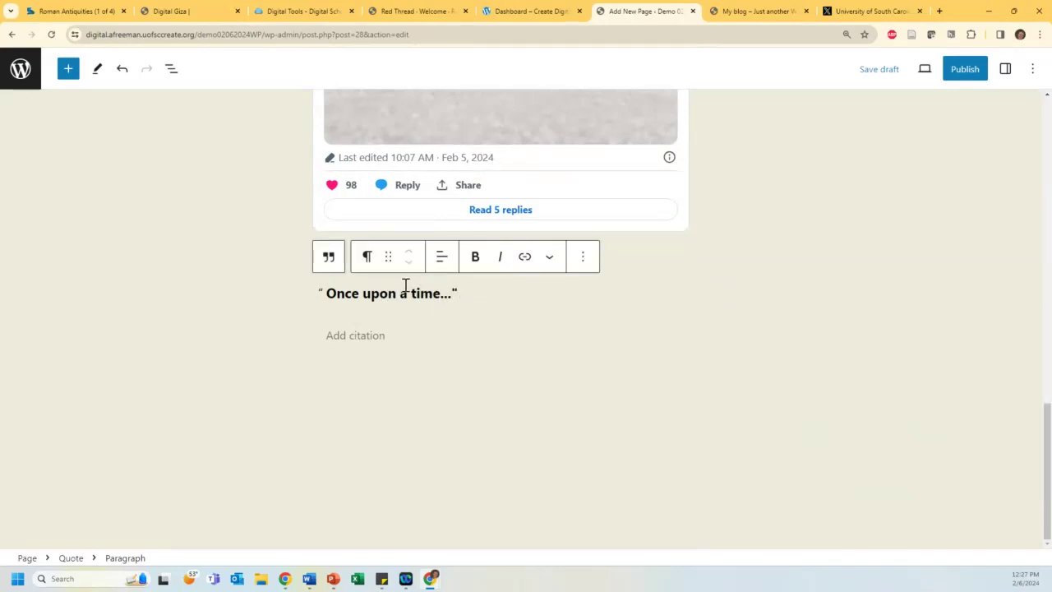
{"action": "left_click", "coordinate": [370, 335]}
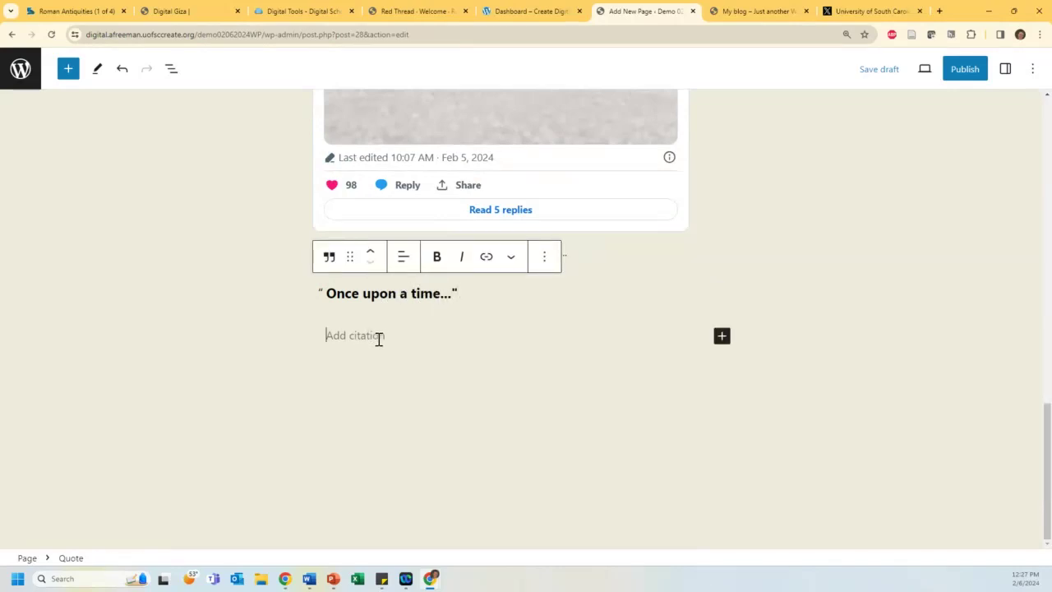
{"action": "type", "text": "Fairy Tale"}
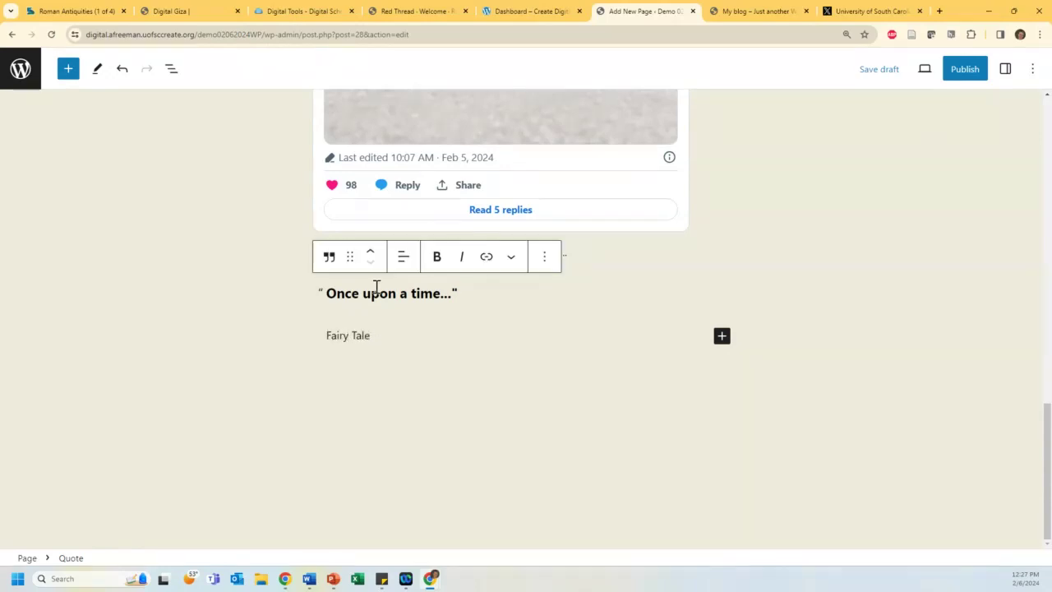
{"action": "left_click", "coordinate": [371, 288]}
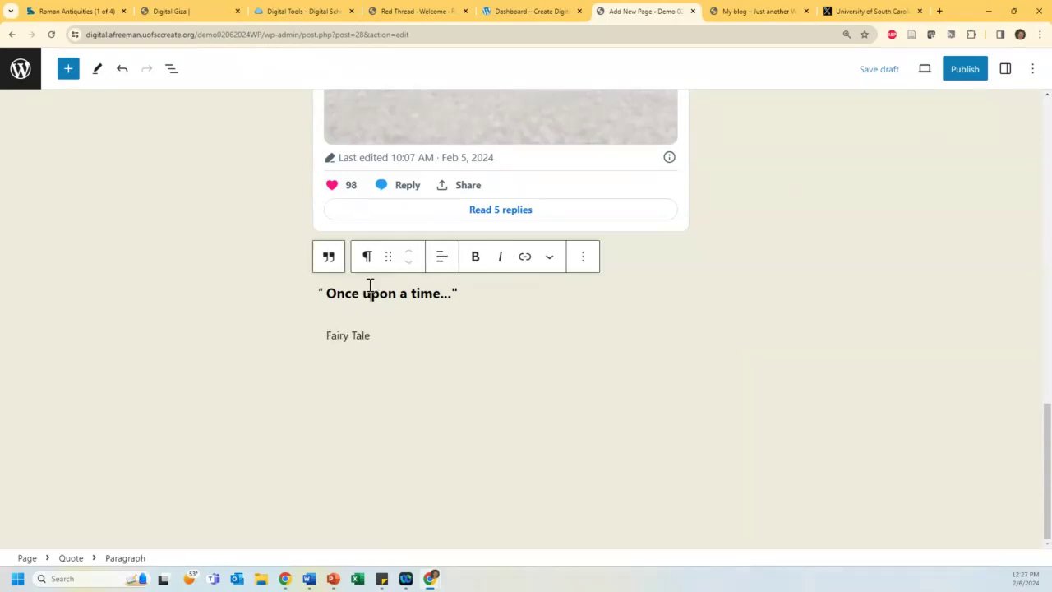
Step: Transform the Quote block into a Pullquote and deselect it
{"action": "left_click", "coordinate": [330, 257]}
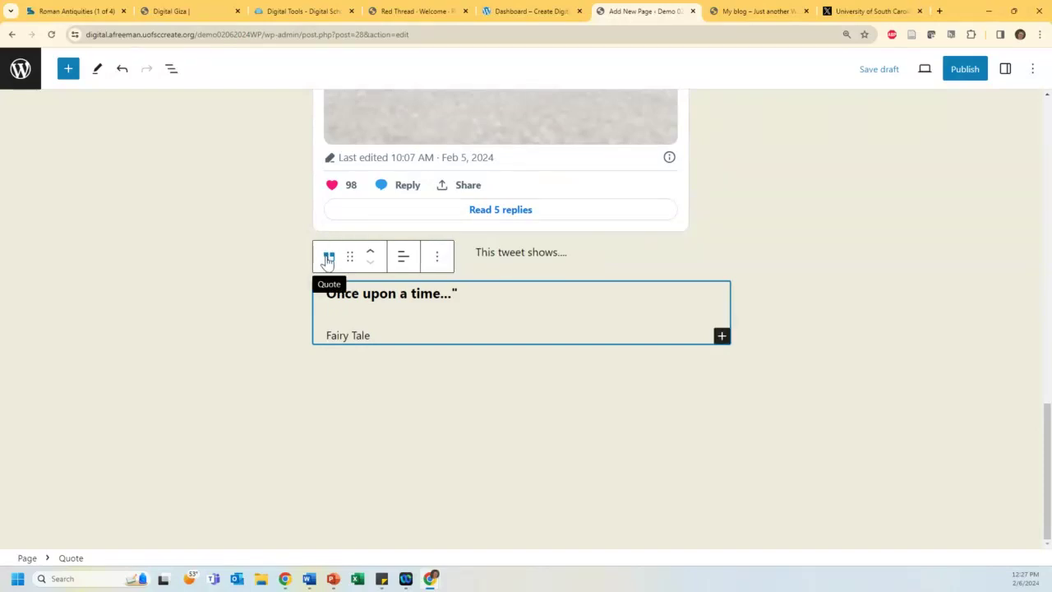
{"action": "left_click", "coordinate": [328, 258]}
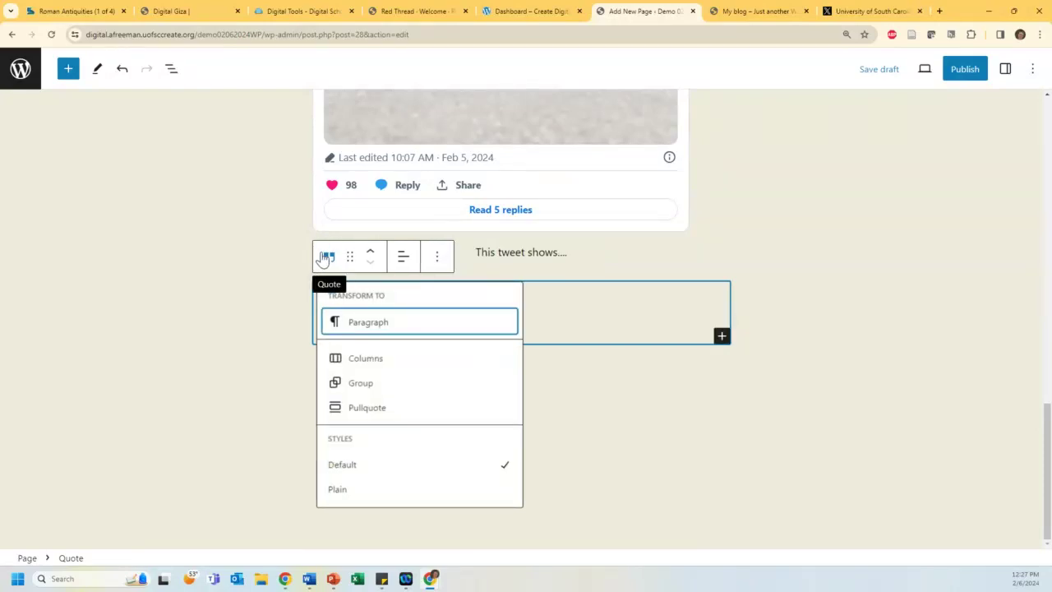
{"action": "left_click", "coordinate": [367, 408]}
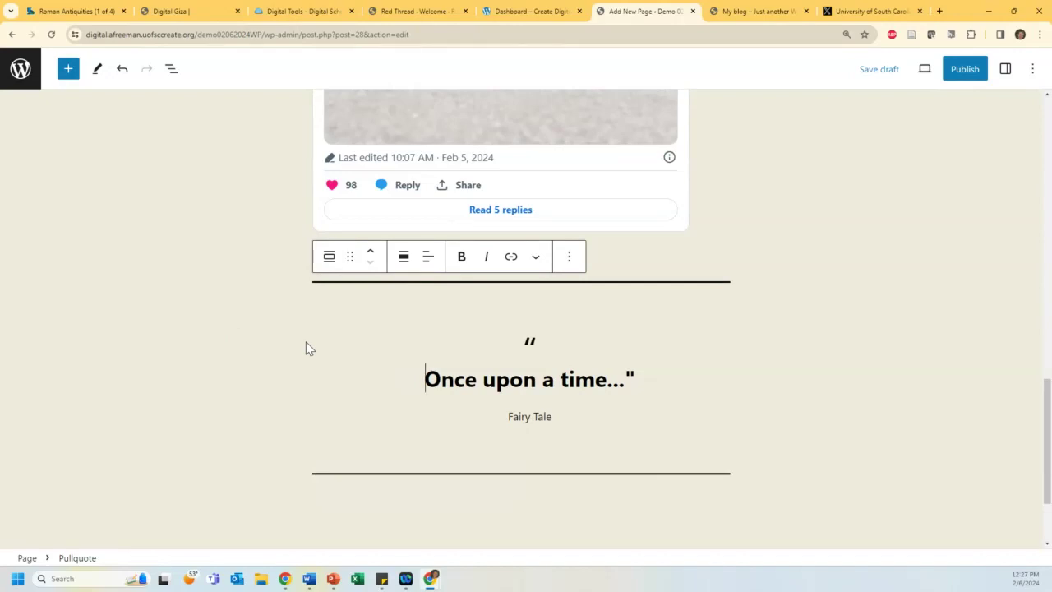
{"action": "scroll", "coordinate": [411, 362], "scroll_direction": "down", "scroll_amount": 2}
{"action": "left_click", "coordinate": [414, 365]}
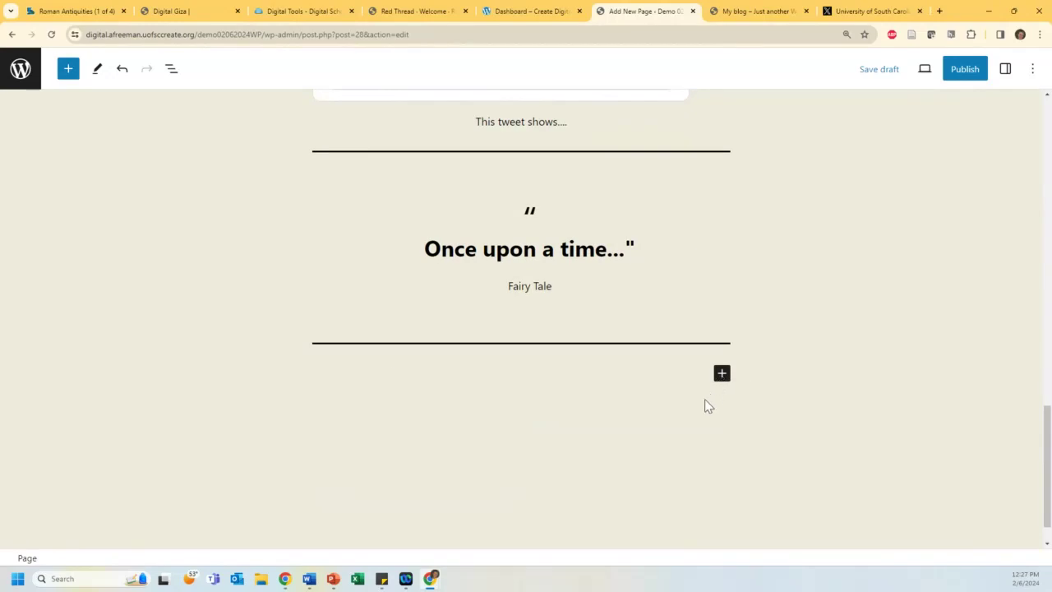
Step: Browse all blocks in the full inserter library, then view the Patterns tab categories
{"action": "left_click", "coordinate": [721, 374]}
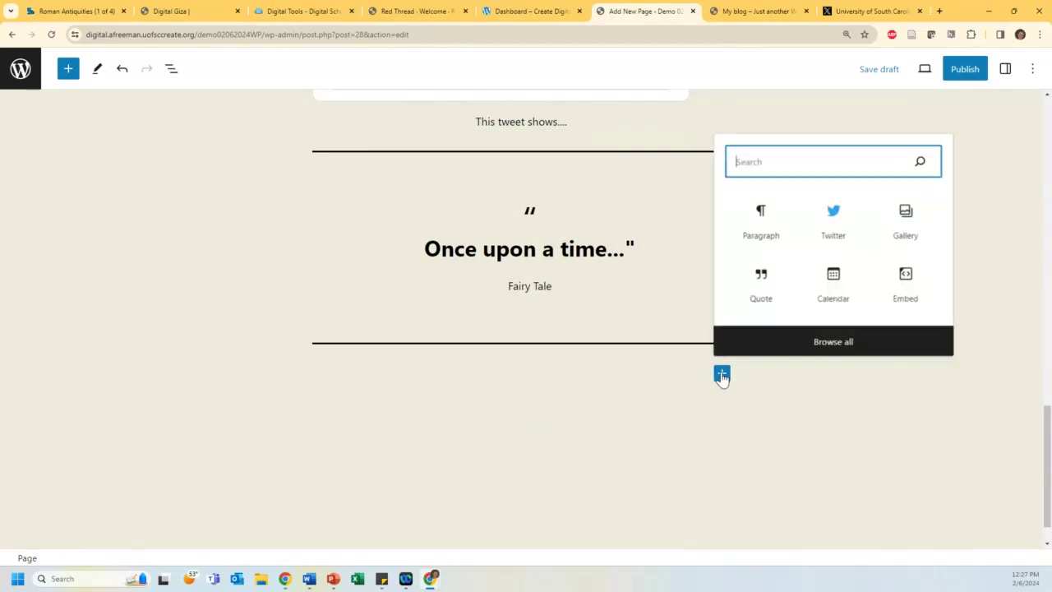
{"action": "left_click", "coordinate": [845, 346]}
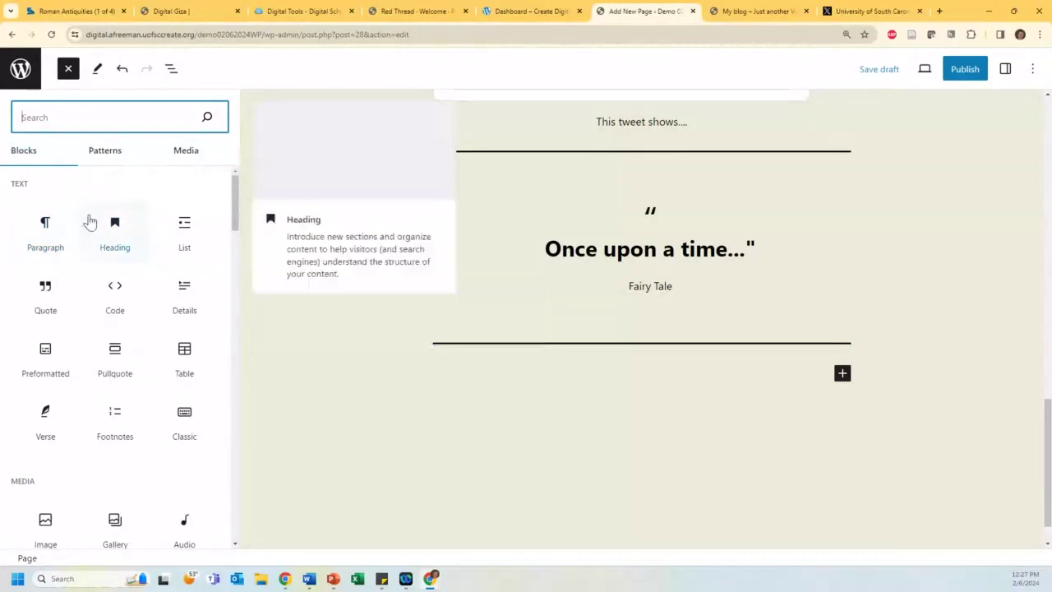
{"action": "scroll", "coordinate": [66, 206], "scroll_direction": "down", "scroll_amount": 5}
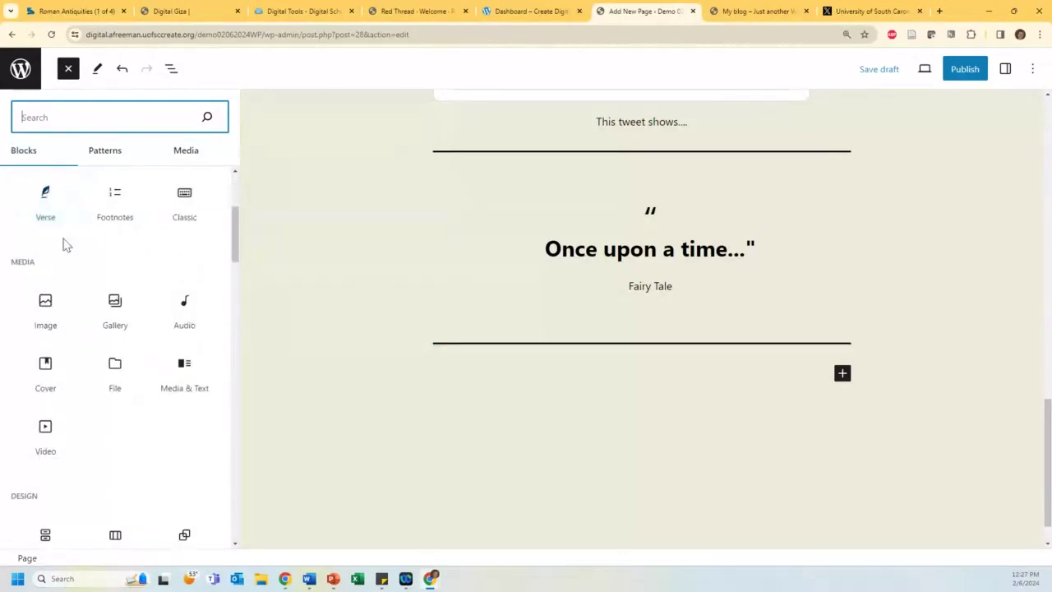
{"action": "scroll", "coordinate": [64, 238], "scroll_direction": "down", "scroll_amount": 3}
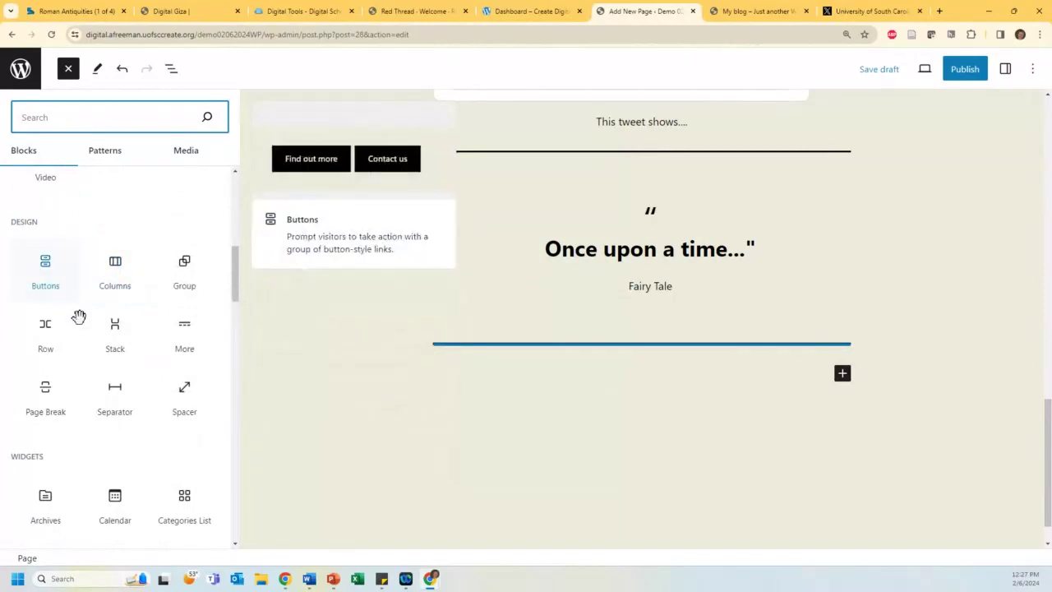
{"action": "mouse_move", "coordinate": [114, 391]}
{"action": "scroll", "coordinate": [113, 348], "scroll_direction": "down", "scroll_amount": 5}
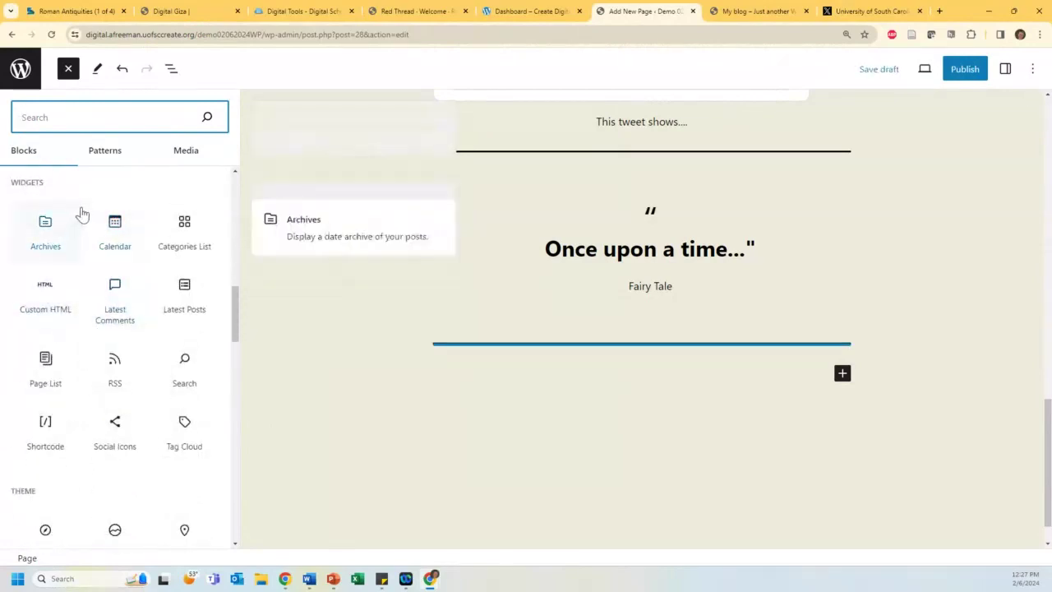
{"action": "scroll", "coordinate": [94, 246], "scroll_direction": "down", "scroll_amount": 1}
{"action": "scroll", "coordinate": [98, 282], "scroll_direction": "down", "scroll_amount": 8}
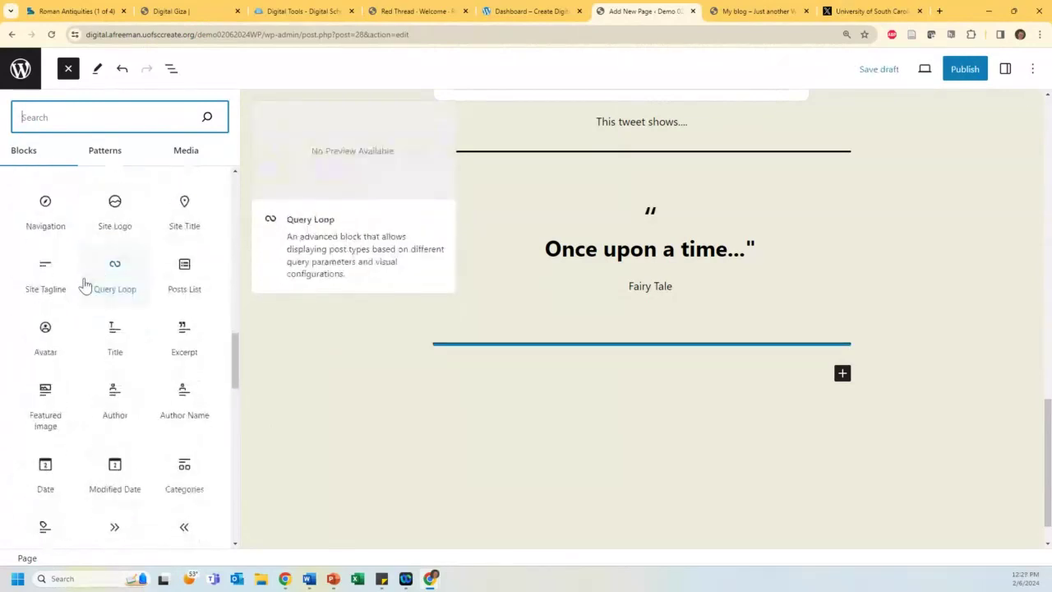
{"action": "scroll", "coordinate": [83, 294], "scroll_direction": "down", "scroll_amount": 5}
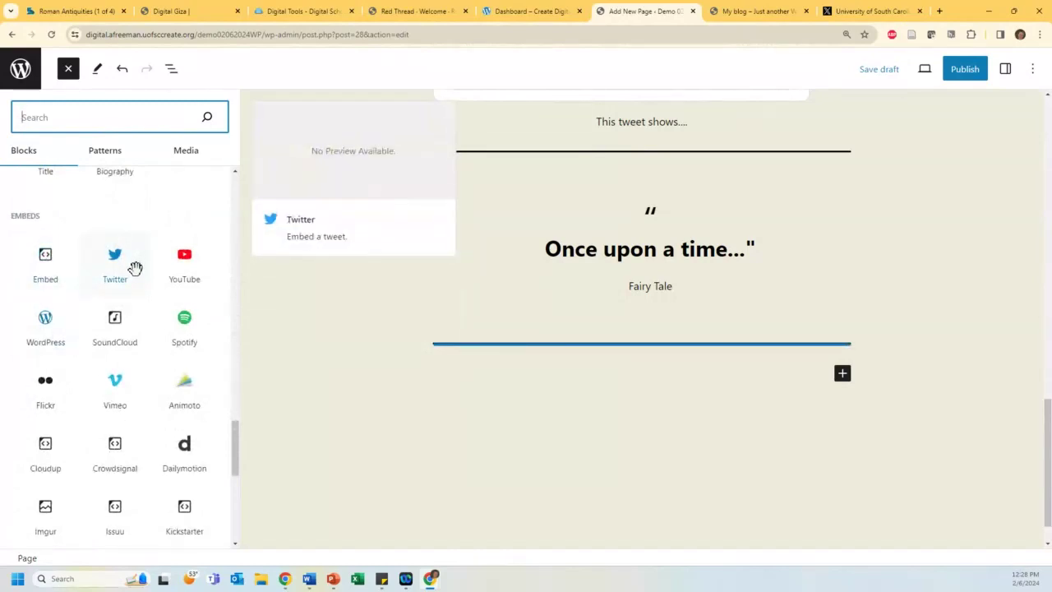
{"action": "left_click", "coordinate": [104, 153]}
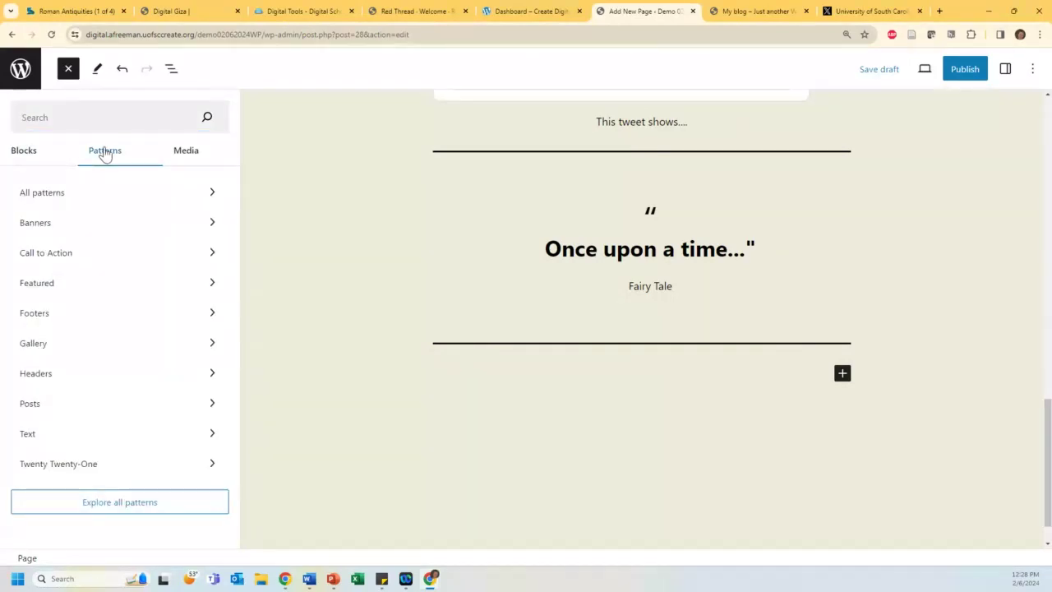
Step: Browse the pattern categories and insert the Fullscreen cover image gallery from Gallery patterns
{"action": "left_click", "coordinate": [34, 259]}
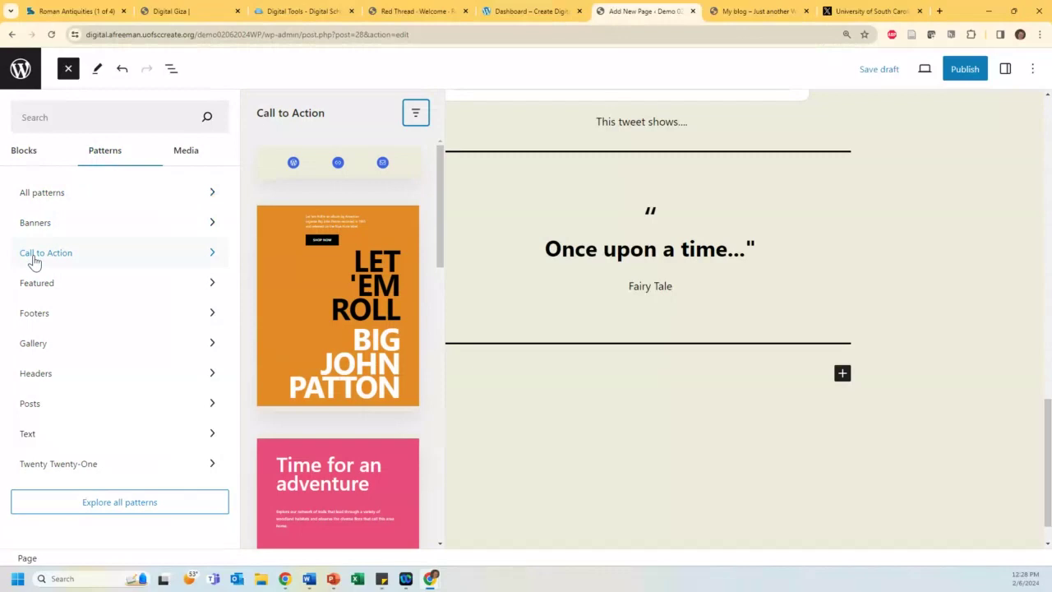
{"action": "scroll", "coordinate": [292, 301], "scroll_direction": "down", "scroll_amount": 6}
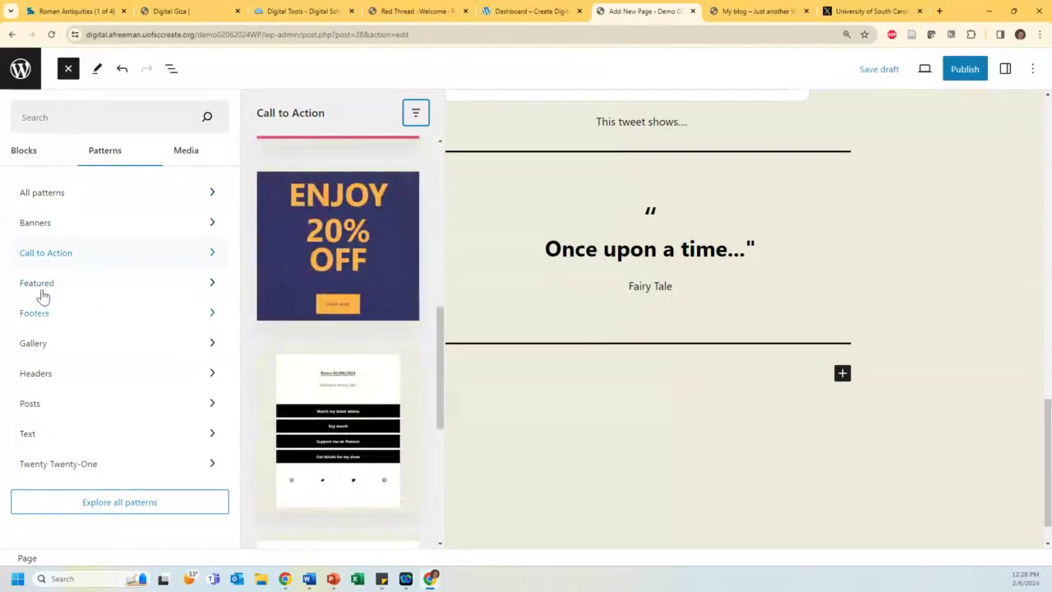
{"action": "left_click", "coordinate": [44, 195]}
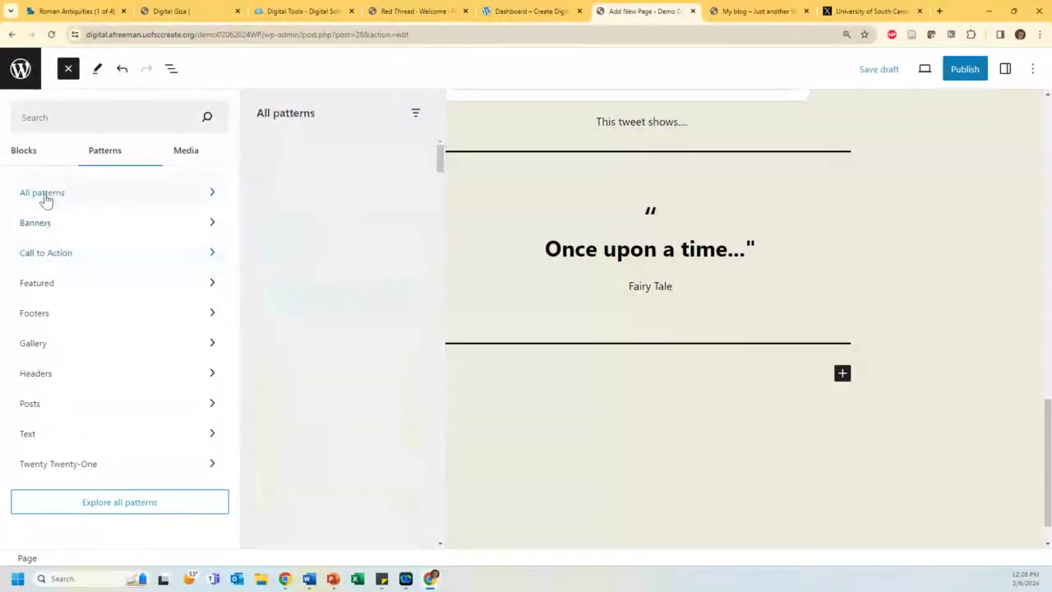
{"action": "left_click", "coordinate": [54, 347]}
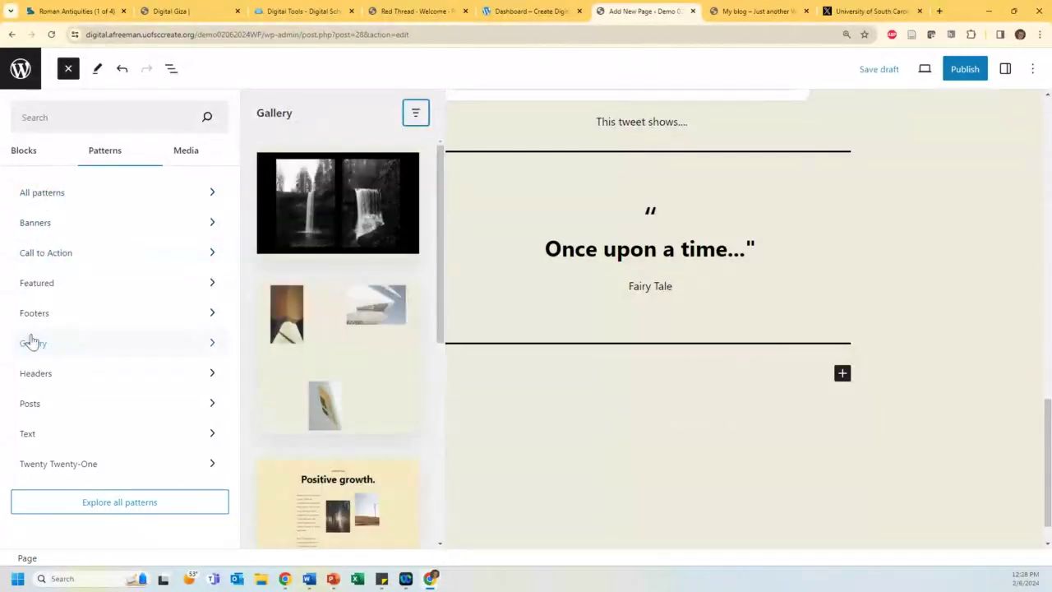
{"action": "left_click", "coordinate": [321, 187]}
Step: Check the first waterfall image's replace options, then add a new block below the gallery
{"action": "left_click", "coordinate": [629, 332]}
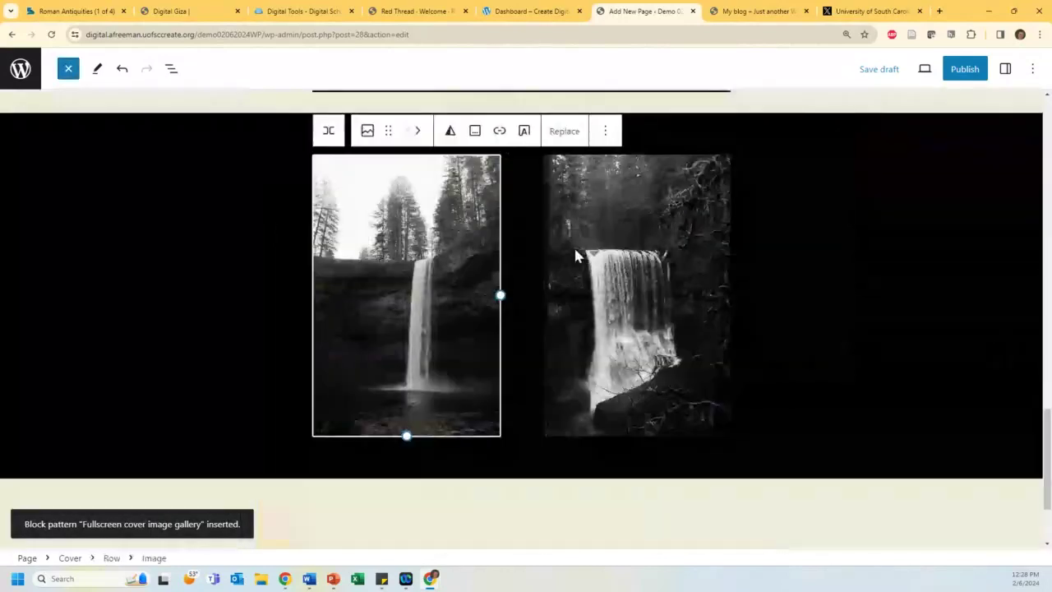
{"action": "left_click", "coordinate": [564, 131]}
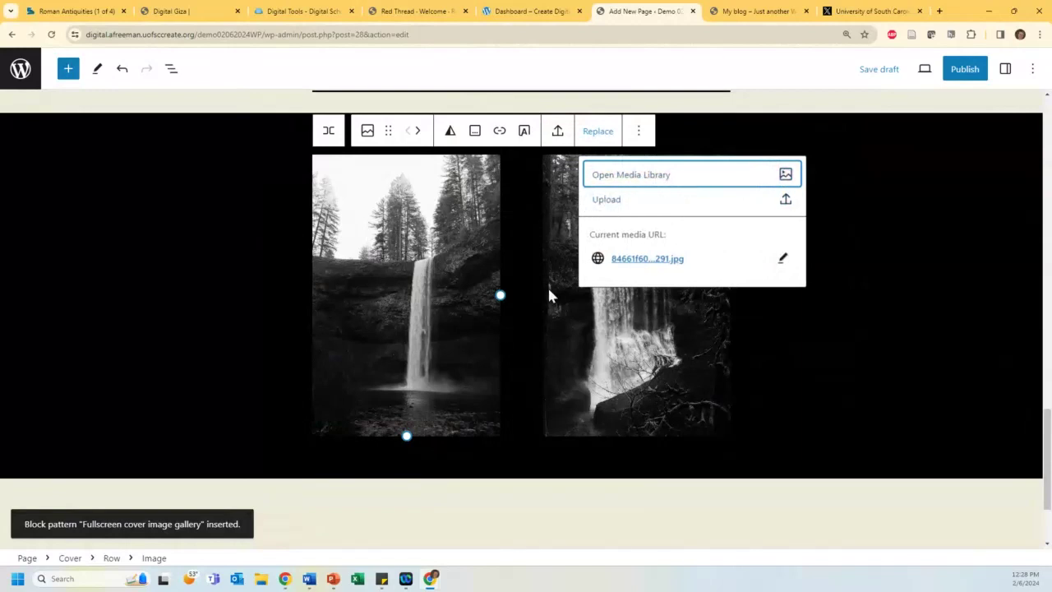
{"action": "left_click", "coordinate": [362, 498]}
{"action": "scroll", "coordinate": [726, 496], "scroll_direction": "down", "scroll_amount": 2}
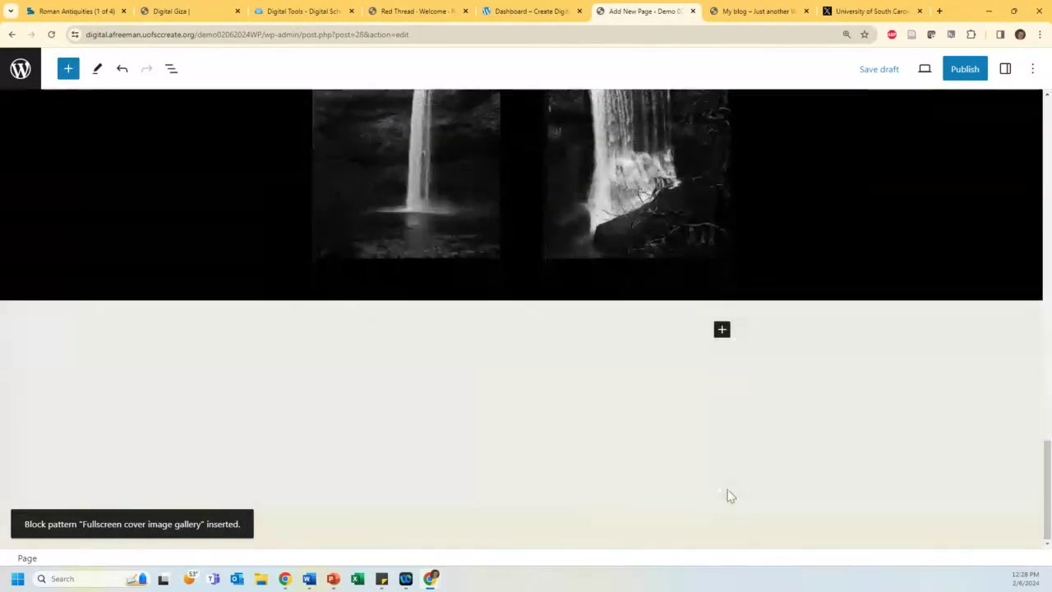
{"action": "left_click", "coordinate": [721, 331]}
Step: Browse Openverse free images from the block library's Media section
{"action": "left_click", "coordinate": [834, 301]}
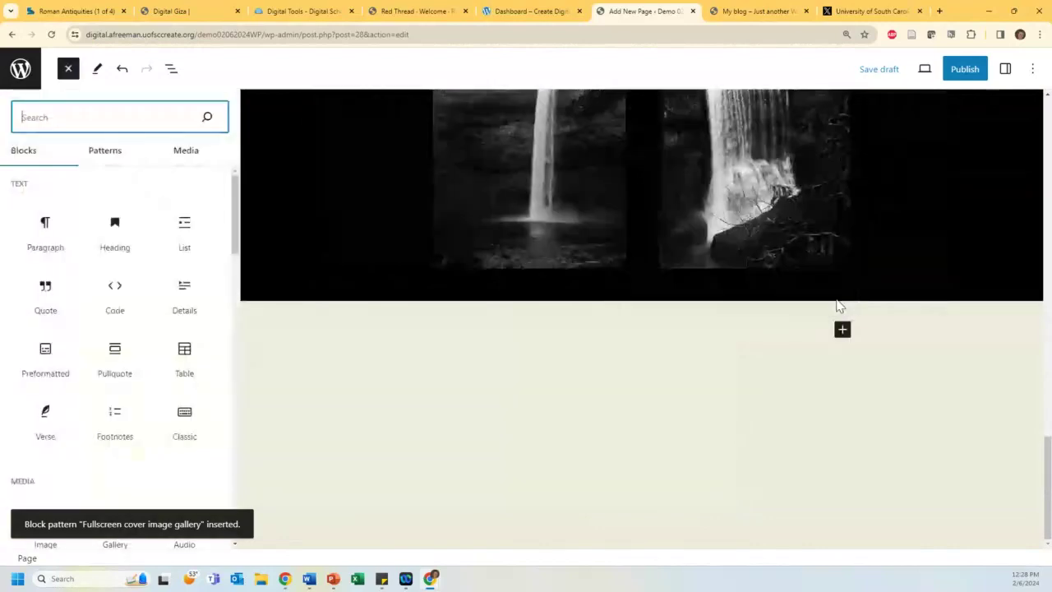
{"action": "left_click", "coordinate": [192, 153]}
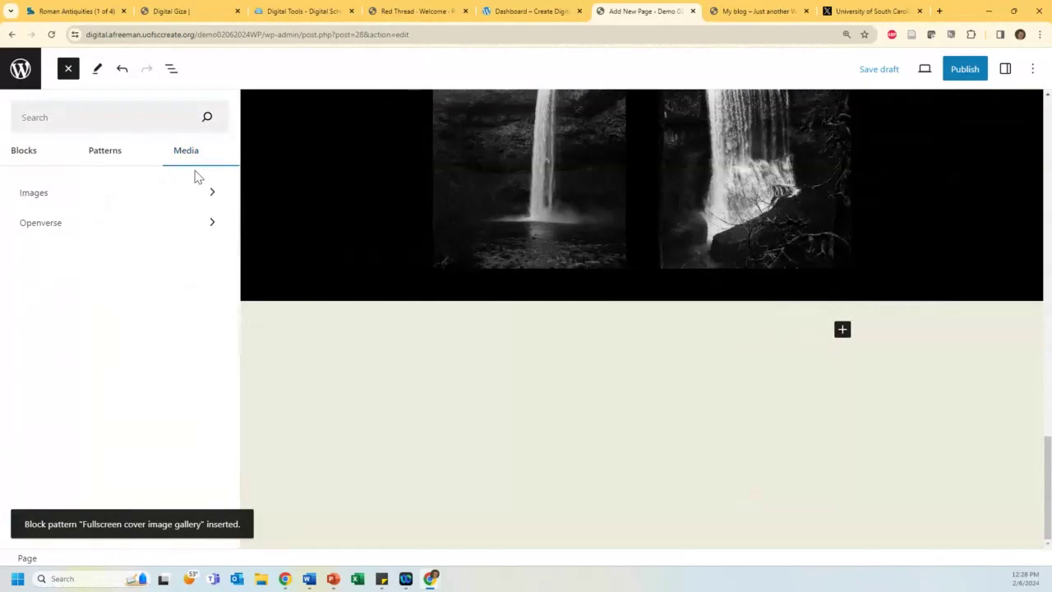
{"action": "left_click", "coordinate": [41, 196]}
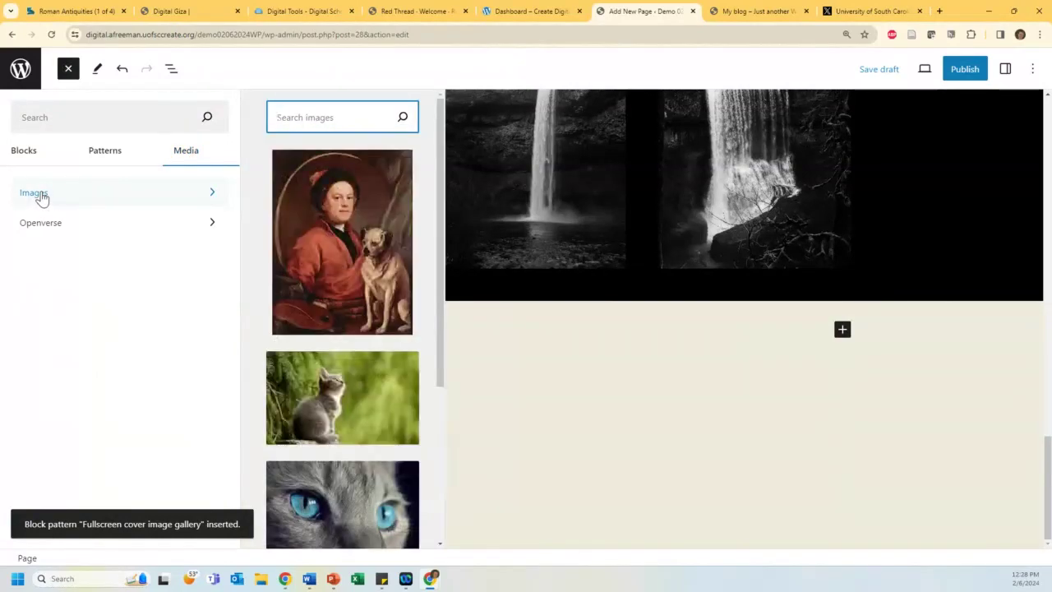
{"action": "left_click", "coordinate": [37, 228]}
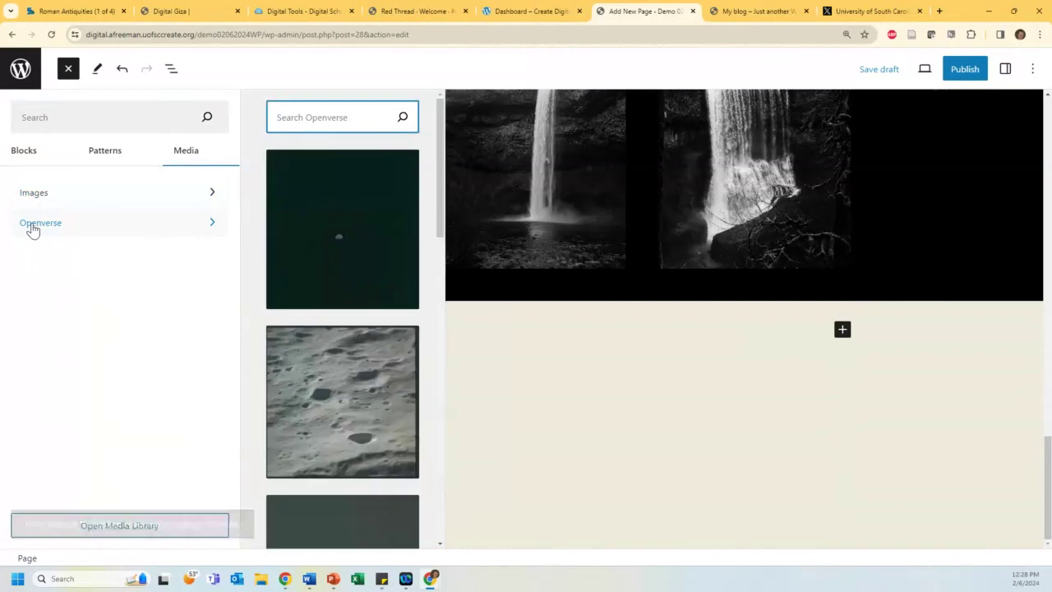
{"action": "scroll", "coordinate": [342, 239], "scroll_direction": "down", "scroll_amount": 1}
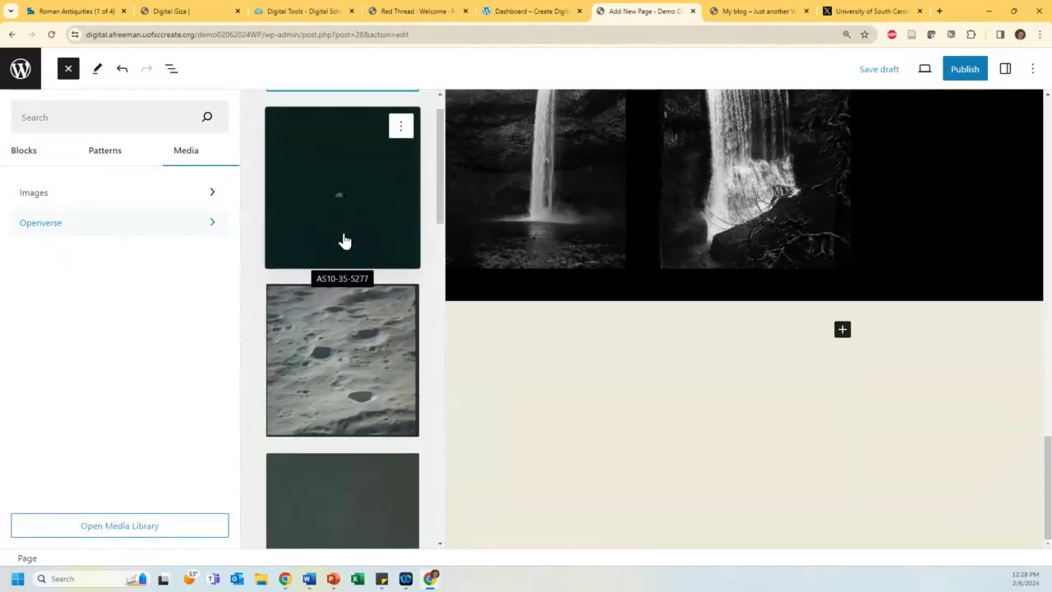
{"action": "scroll", "coordinate": [344, 241], "scroll_direction": "down", "scroll_amount": 10}
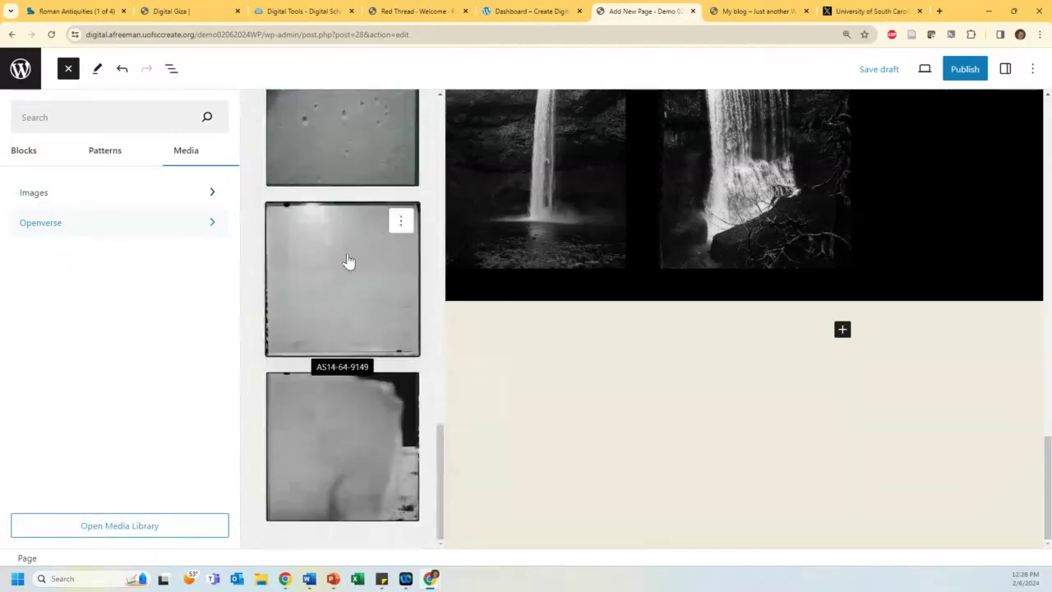
{"action": "scroll", "coordinate": [349, 254], "scroll_direction": "up", "scroll_amount": 12}
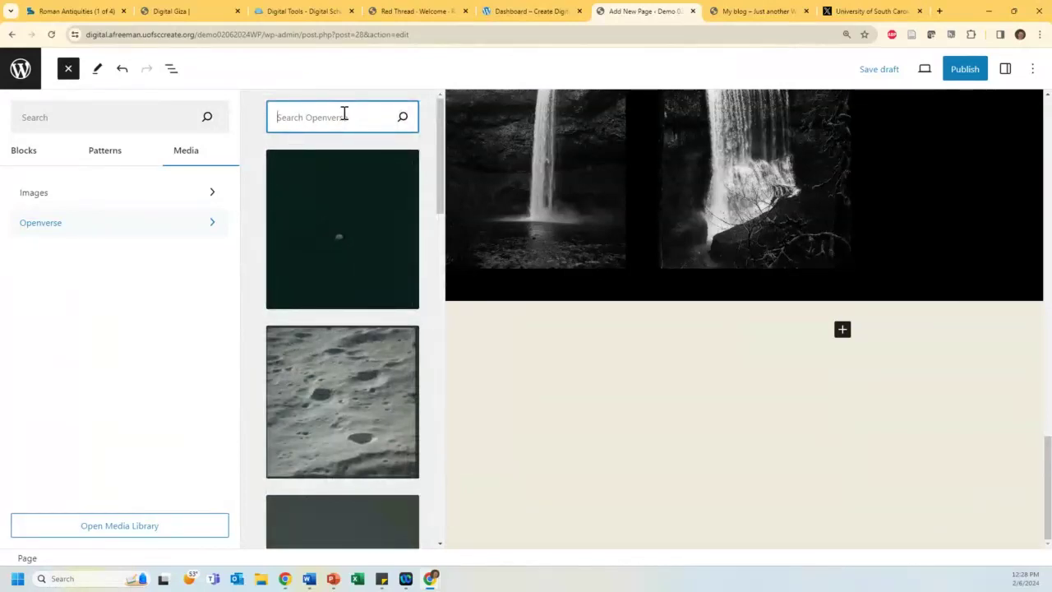
Step: Search Openverse for 'dog' and insert the pug-in-a-blanket photo below the gallery
{"action": "type", "text": "dog"}
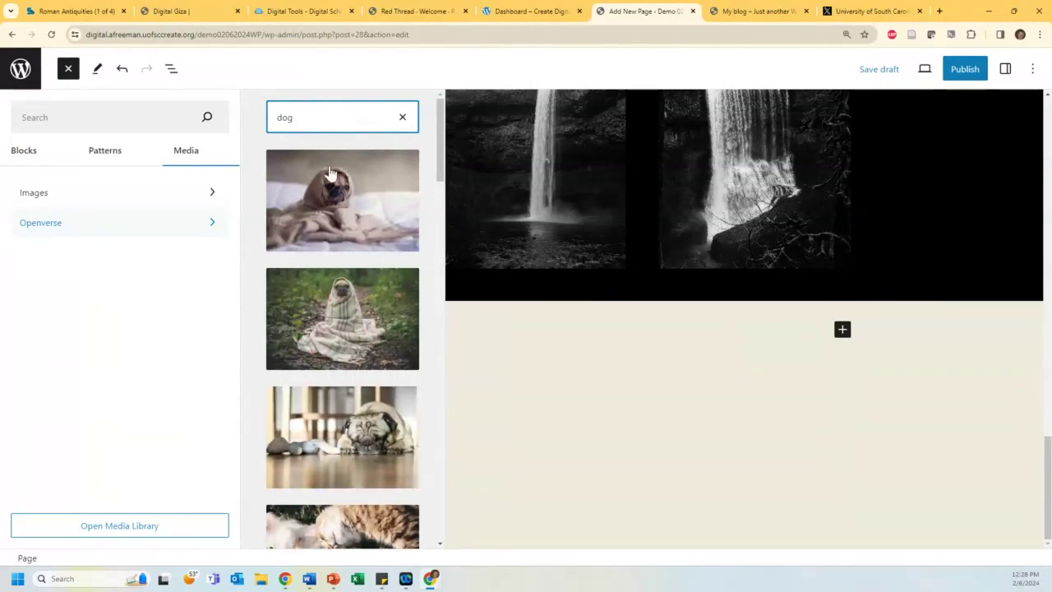
{"action": "left_click", "coordinate": [333, 176]}
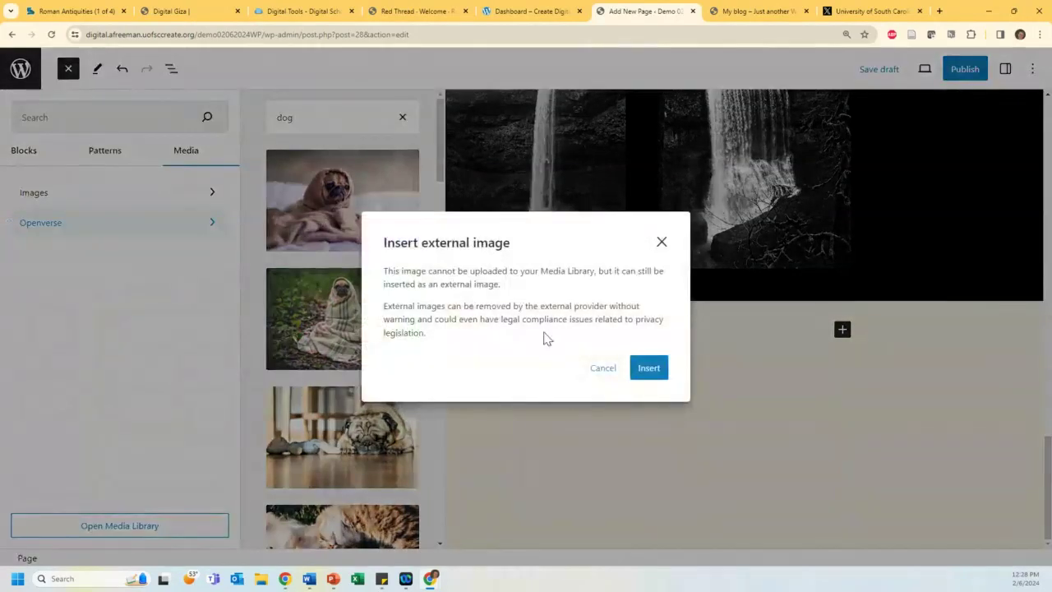
{"action": "left_click", "coordinate": [646, 372]}
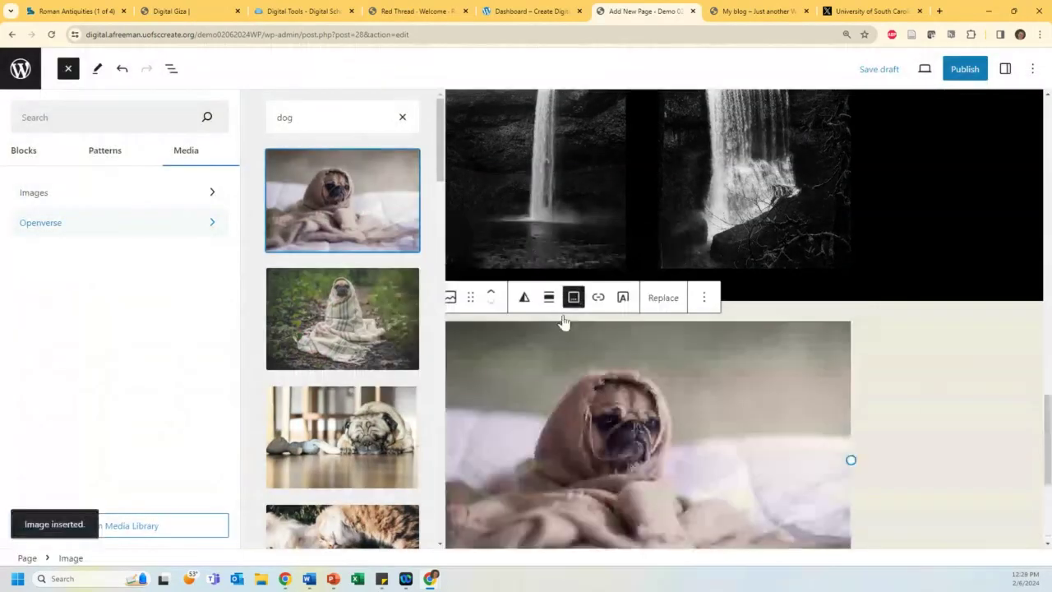
{"action": "left_click", "coordinate": [932, 307]}
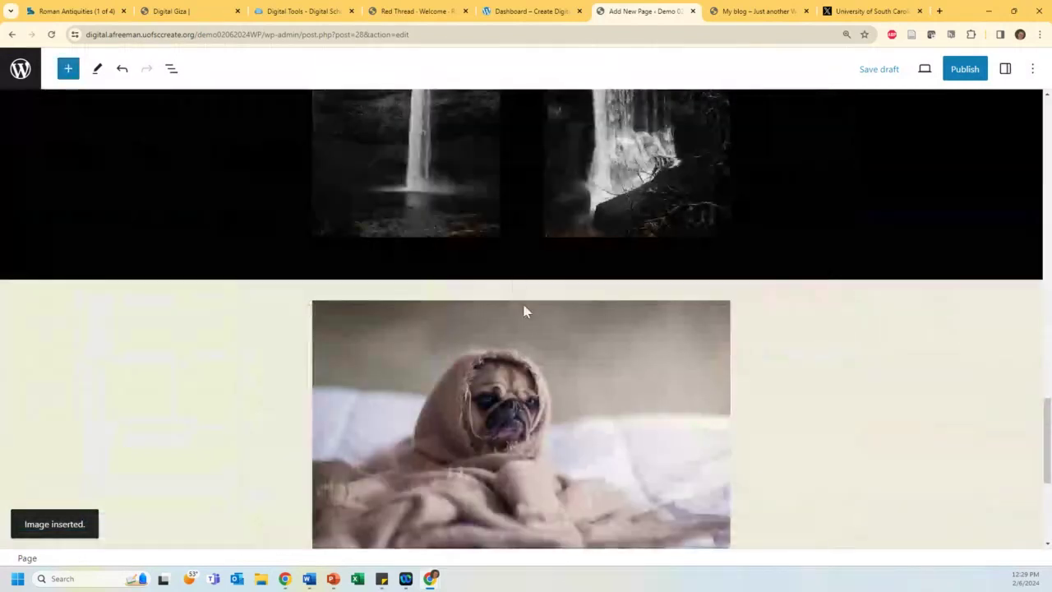
{"action": "scroll", "coordinate": [448, 243], "scroll_direction": "down", "scroll_amount": 4}
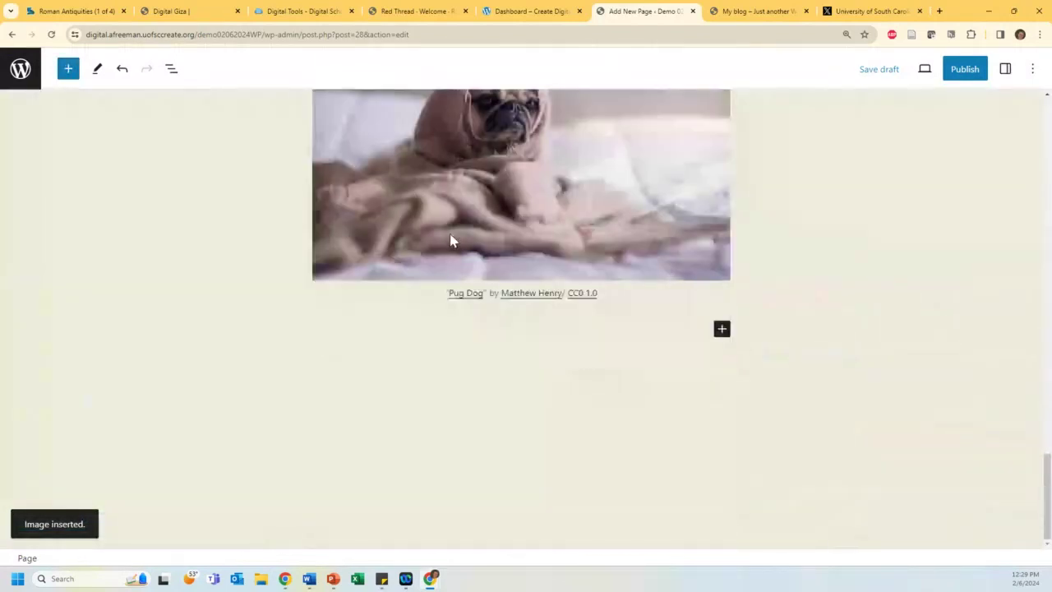
{"action": "scroll", "coordinate": [425, 189], "scroll_direction": "up", "scroll_amount": 2}
Step: Save the Demo 2/6/24 page as a draft and preview it in a new tab
{"action": "left_click", "coordinate": [400, 240]}
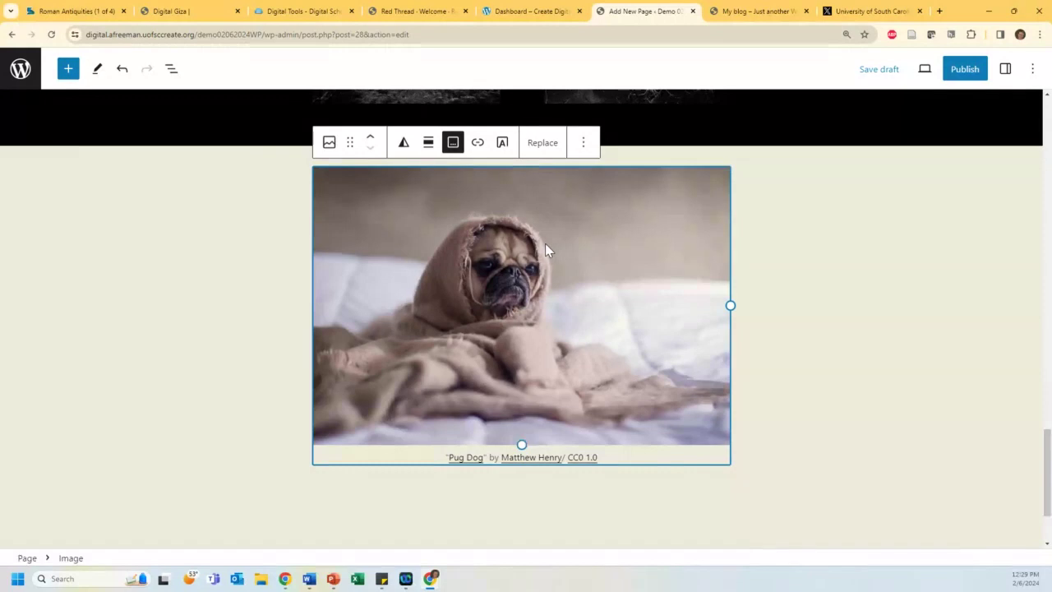
{"action": "left_click", "coordinate": [871, 72]}
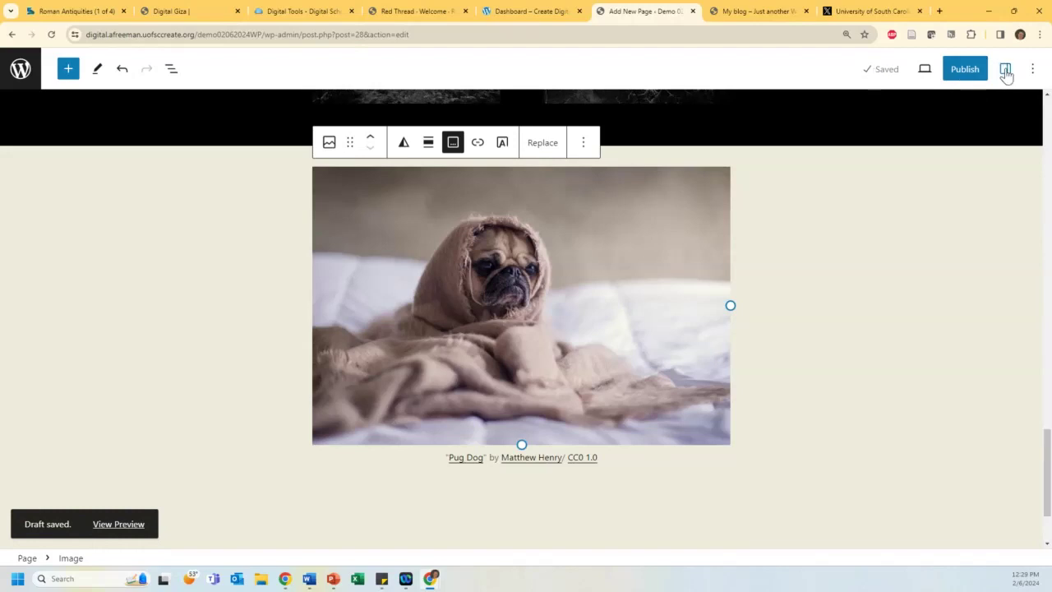
{"action": "left_click", "coordinate": [927, 72]}
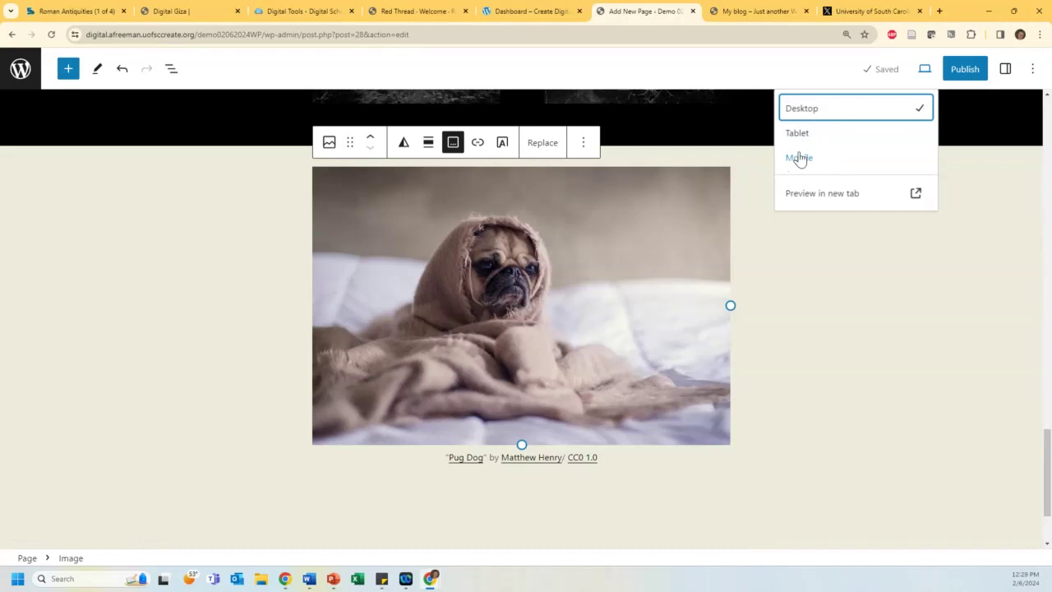
{"action": "left_click", "coordinate": [803, 199]}
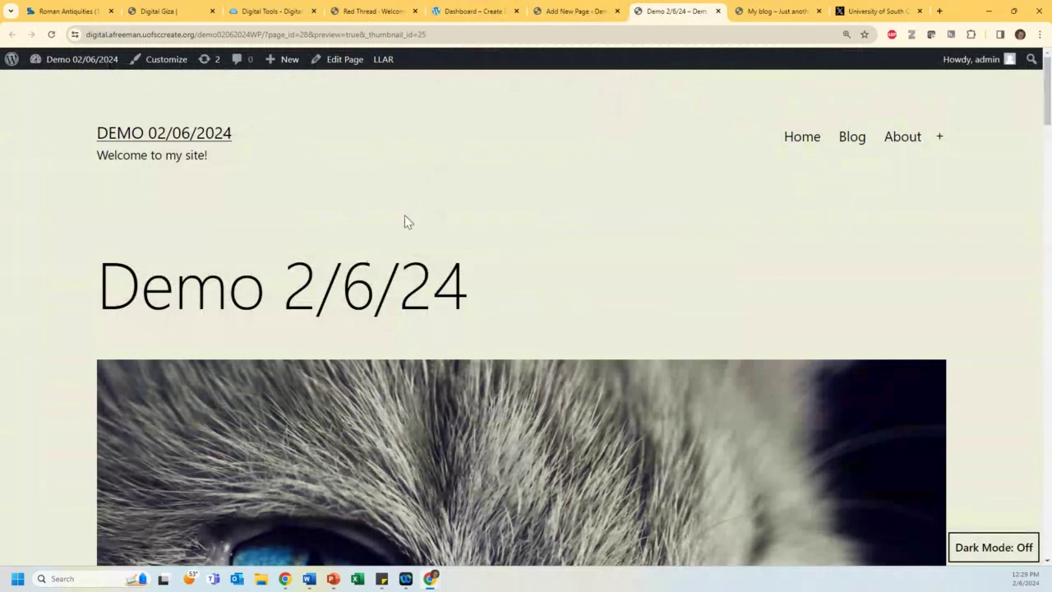
Step: Scroll the preview from title to footer, then return to the page editor tab
{"action": "scroll", "coordinate": [277, 215], "scroll_direction": "down", "scroll_amount": 7}
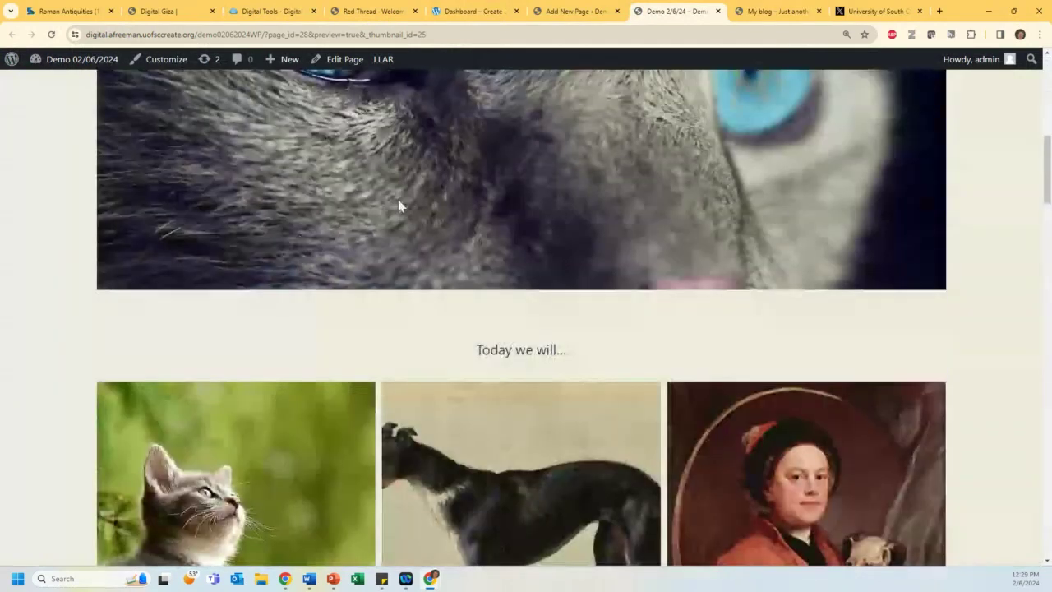
{"action": "scroll", "coordinate": [397, 205], "scroll_direction": "down", "scroll_amount": 1}
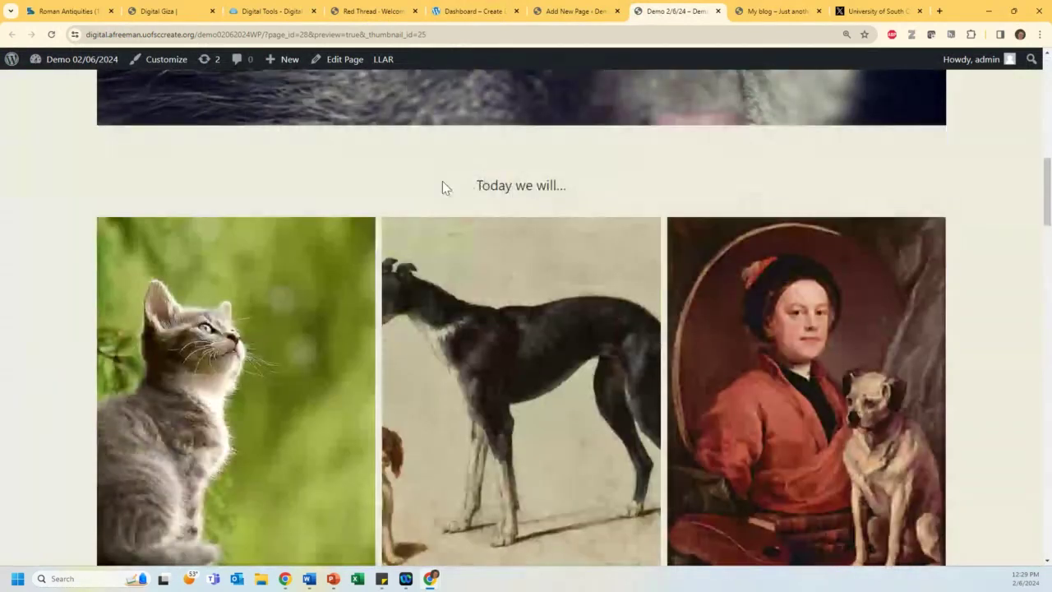
{"action": "scroll", "coordinate": [322, 259], "scroll_direction": "down", "scroll_amount": 10}
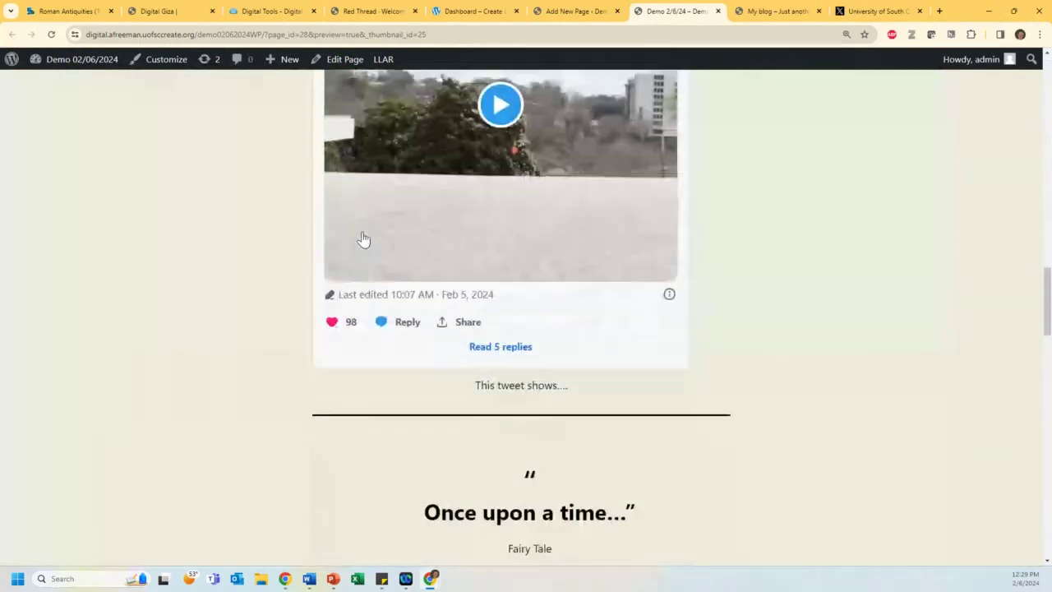
{"action": "scroll", "coordinate": [364, 239], "scroll_direction": "down", "scroll_amount": 11}
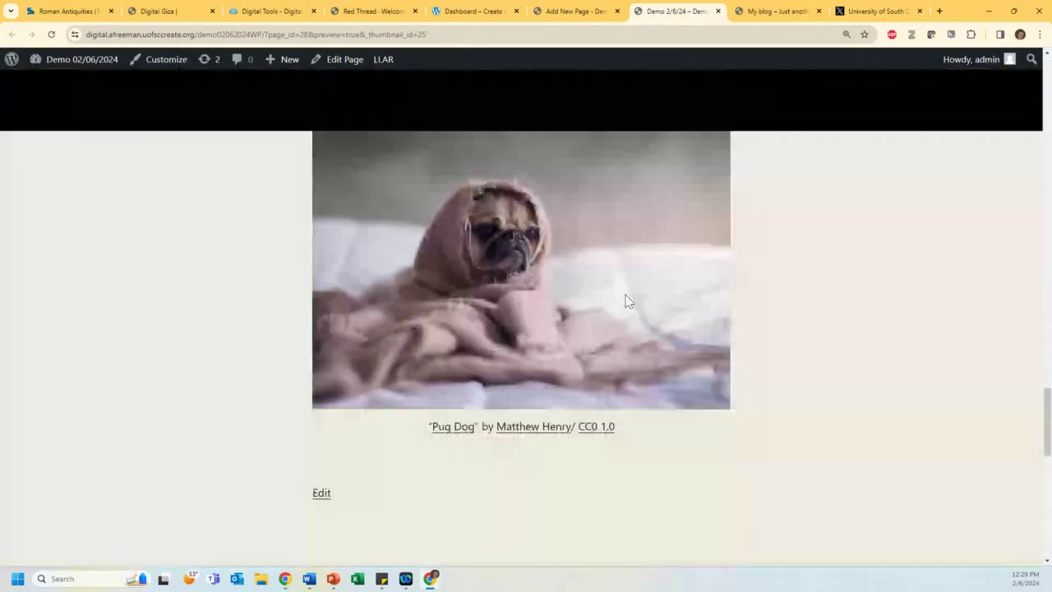
{"action": "scroll", "coordinate": [625, 298], "scroll_direction": "down", "scroll_amount": 2}
{"action": "scroll", "coordinate": [623, 296], "scroll_direction": "down", "scroll_amount": 2}
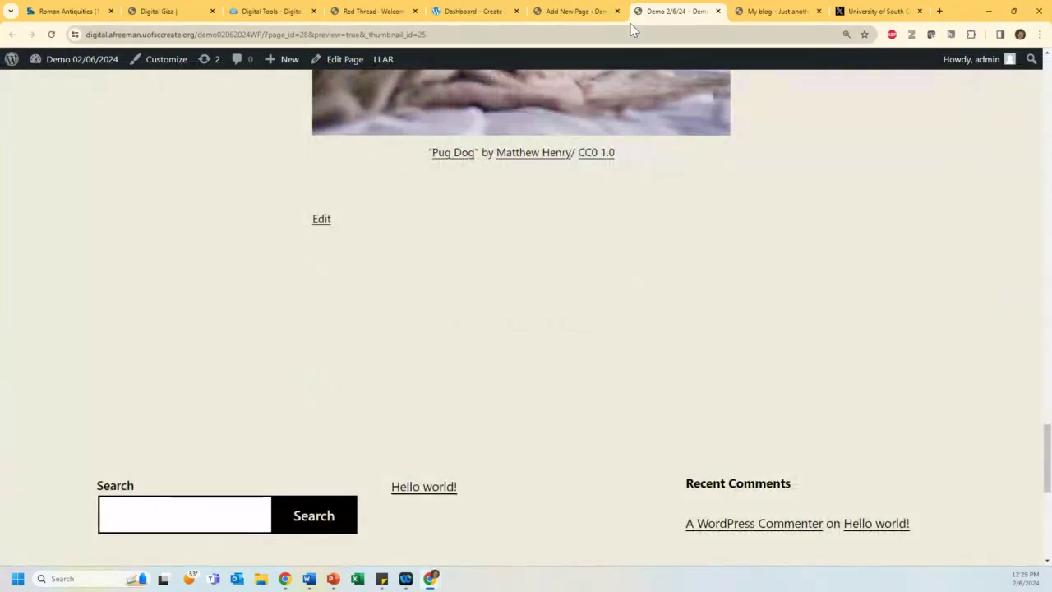
{"action": "left_click", "coordinate": [580, 13]}
{"action": "scroll", "coordinate": [855, 354], "scroll_direction": "up", "scroll_amount": 5}
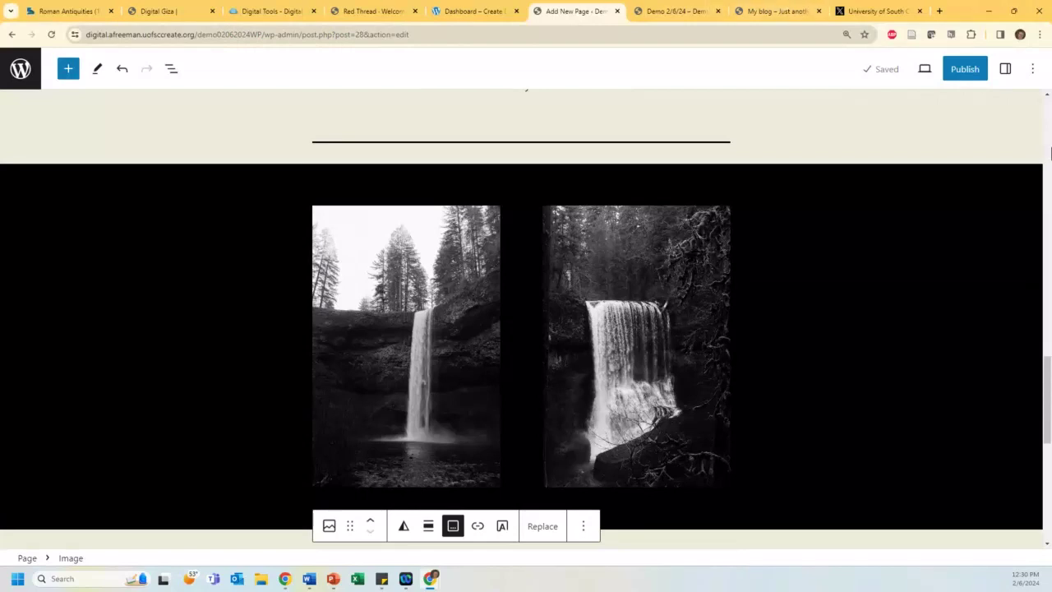
{"action": "scroll", "coordinate": [628, 231], "scroll_direction": "up", "scroll_amount": 10}
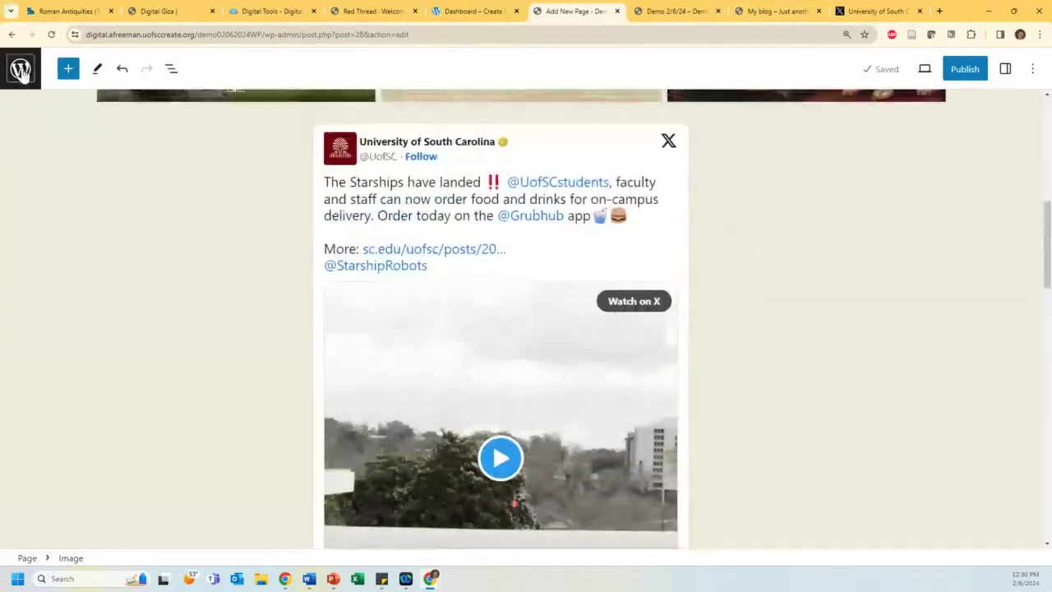
Step: Exit the editor to the Pages list and go to Appearance > Themes
{"action": "left_click", "coordinate": [20, 71]}
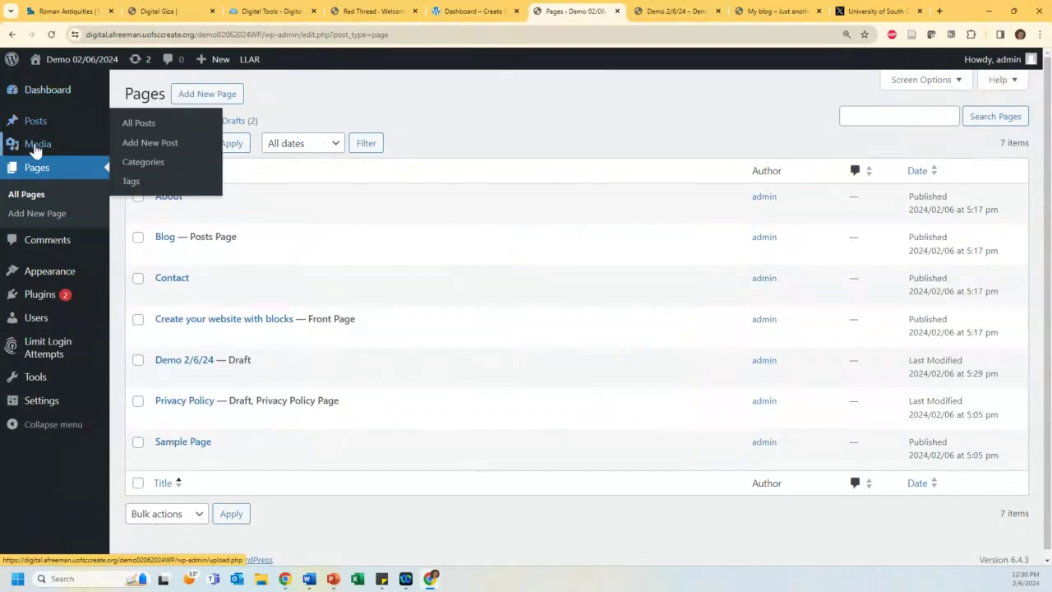
{"action": "mouse_move", "coordinate": [47, 272]}
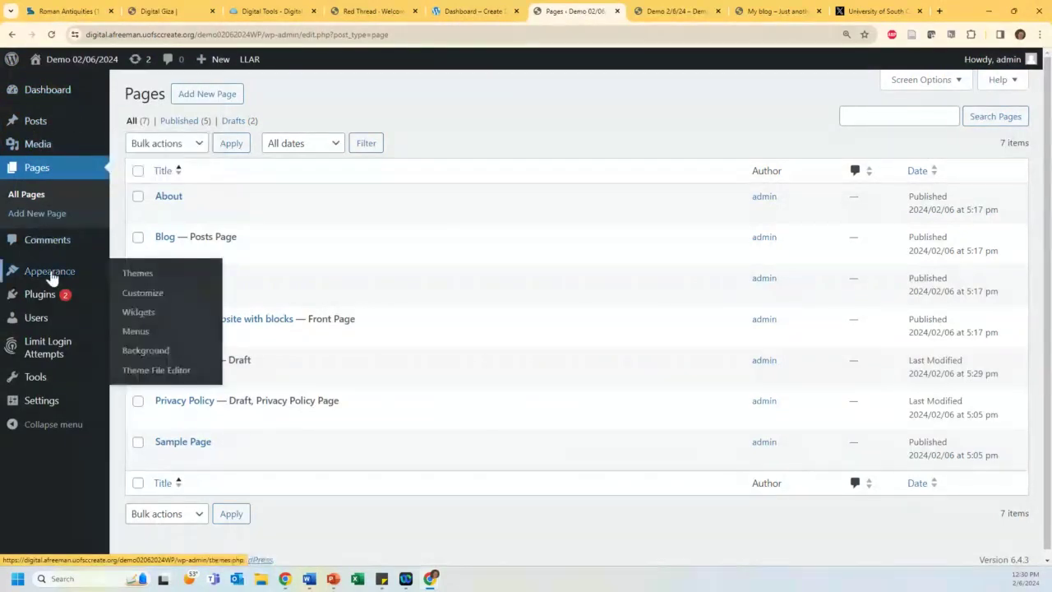
{"action": "left_click", "coordinate": [146, 277]}
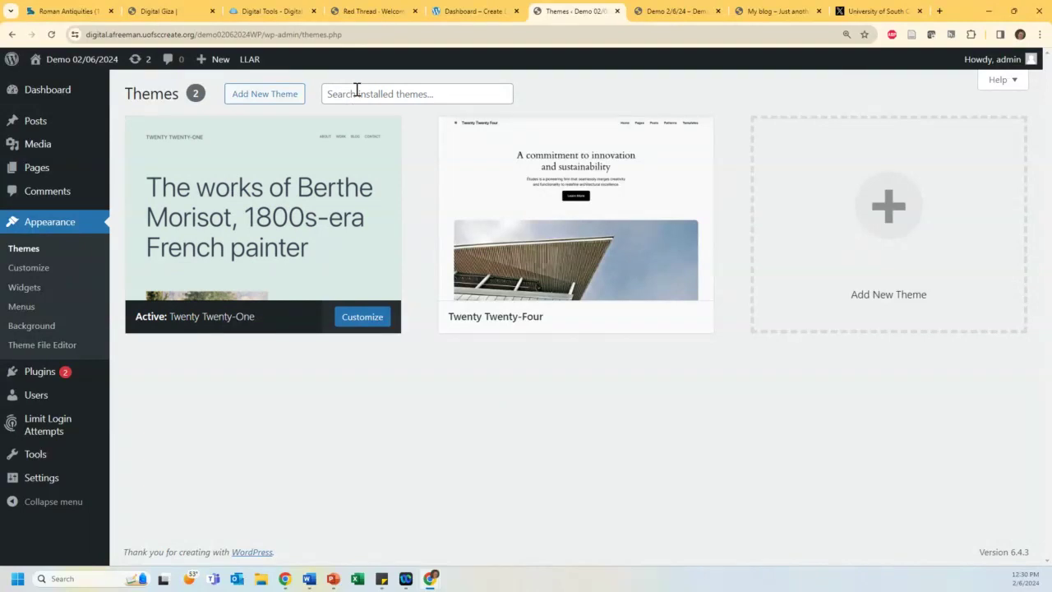
Step: Search the Add Themes directory for 'exhibit', then head to the installed plugins
{"action": "left_click", "coordinate": [263, 94]}
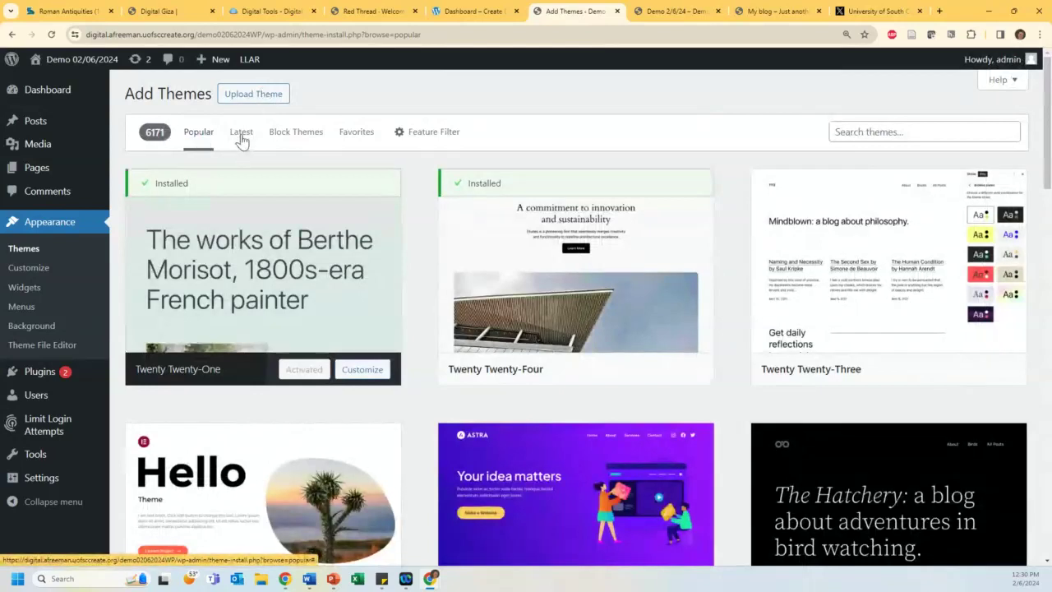
{"action": "left_click", "coordinate": [865, 135]}
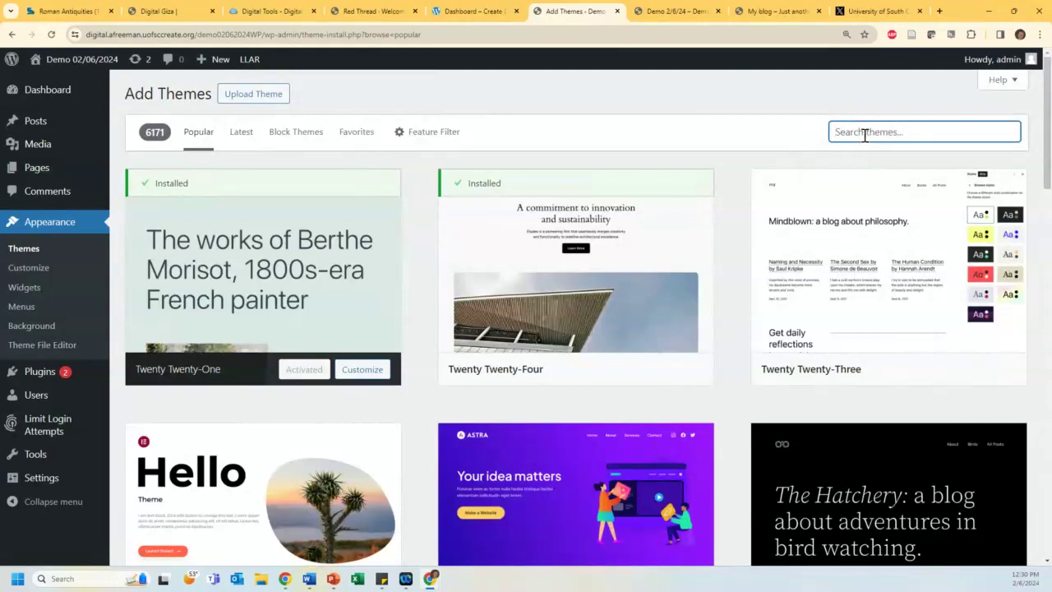
{"action": "type", "text": "exhibit"}
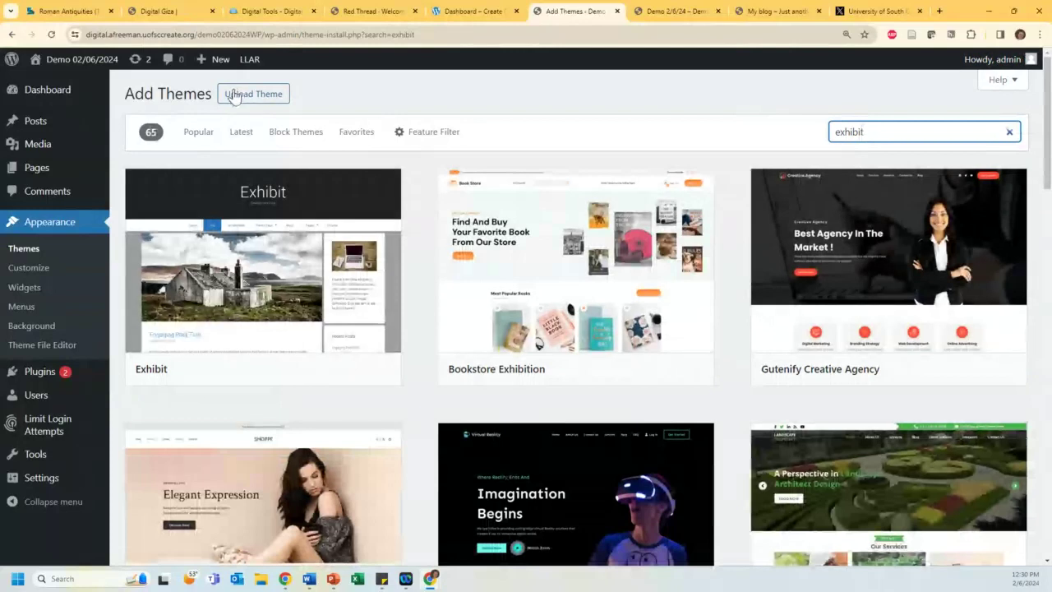
{"action": "mouse_move", "coordinate": [218, 230]}
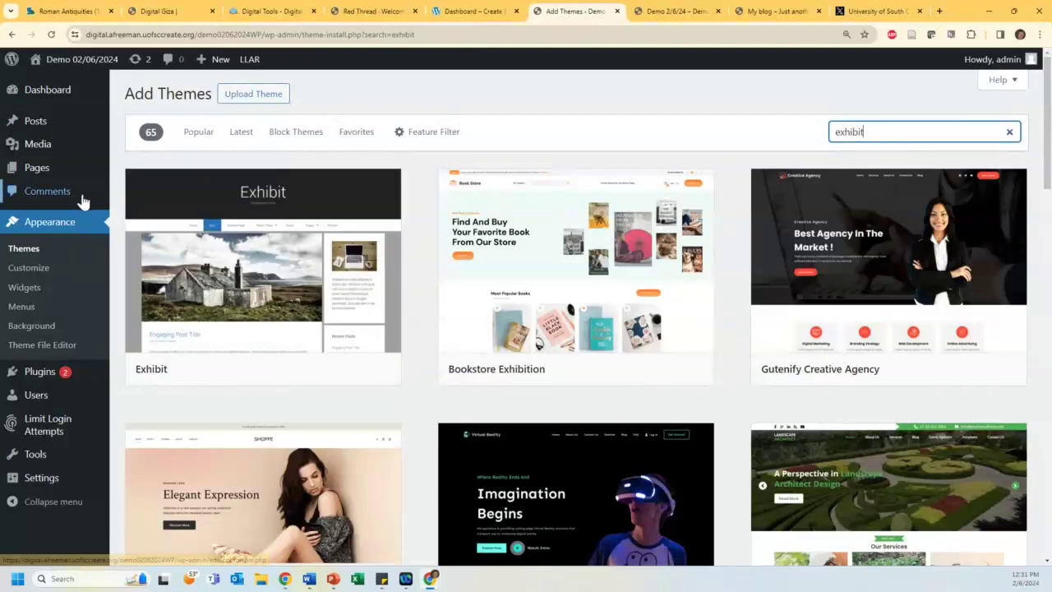
{"action": "scroll", "coordinate": [76, 225], "scroll_direction": "down", "scroll_amount": 2}
{"action": "left_click", "coordinate": [34, 374]}
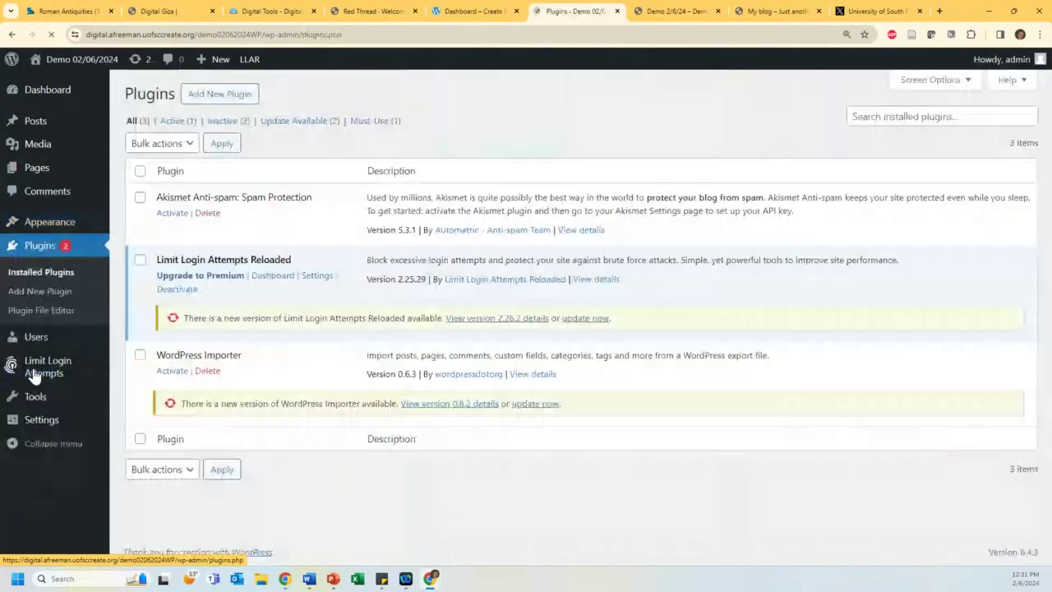
Step: Look over the installed plugins and go to the Add Plugins directory
{"action": "mouse_move", "coordinate": [34, 369]}
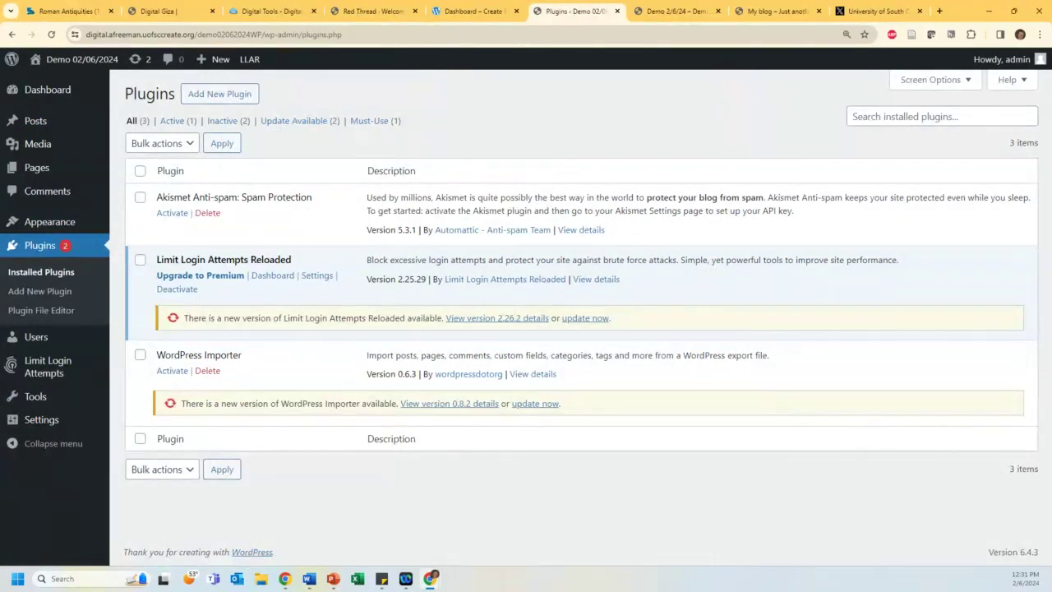
{"action": "left_click", "coordinate": [220, 96]}
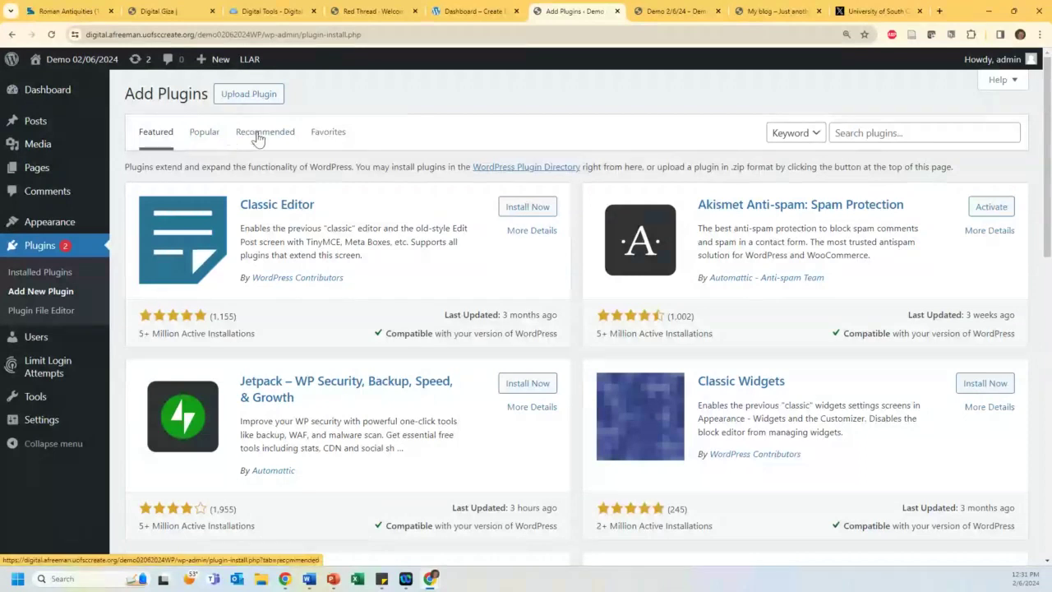
Step: Search plugins for 'timeline', then replace the search term with 'starter template'
{"action": "left_click", "coordinate": [867, 134]}
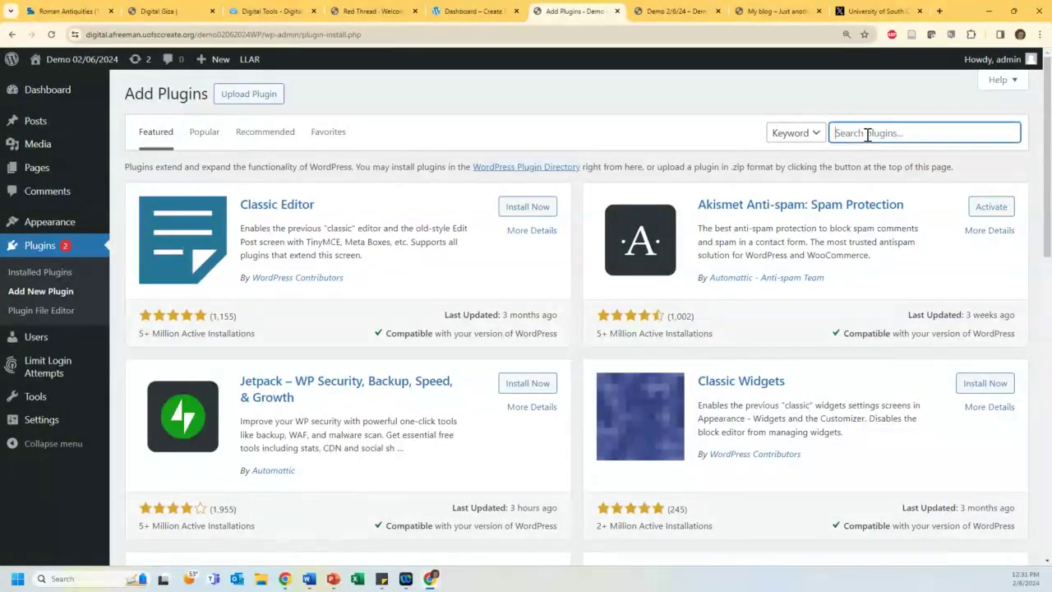
{"action": "type", "text": "timeline"}
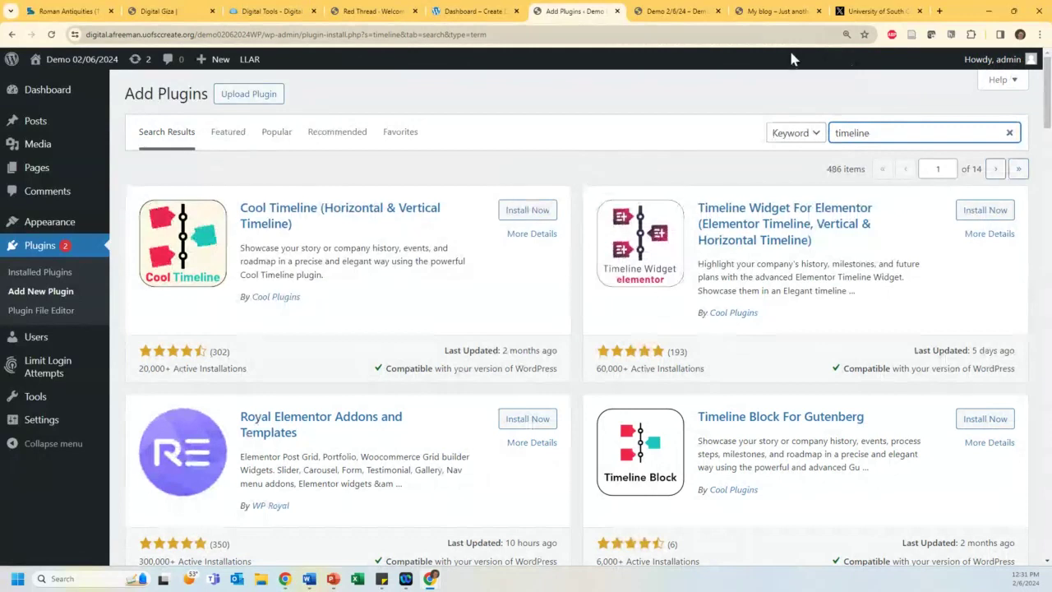
{"action": "left_click_drag", "start_coordinate": [434, 368], "coordinate": [517, 373]}
{"action": "left_click", "coordinate": [516, 373]}
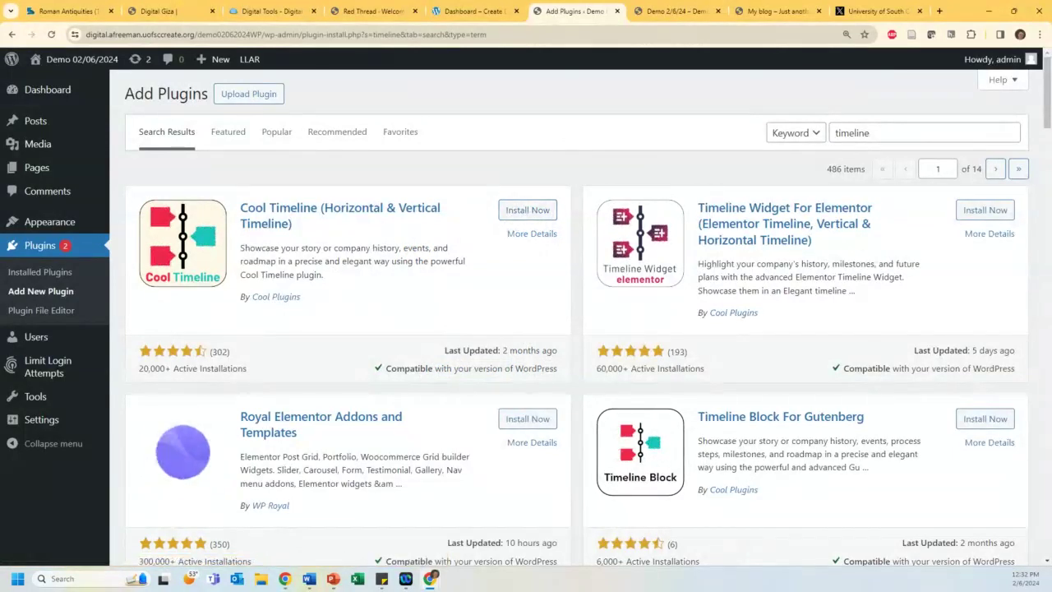
{"action": "double_click", "coordinate": [871, 133]}
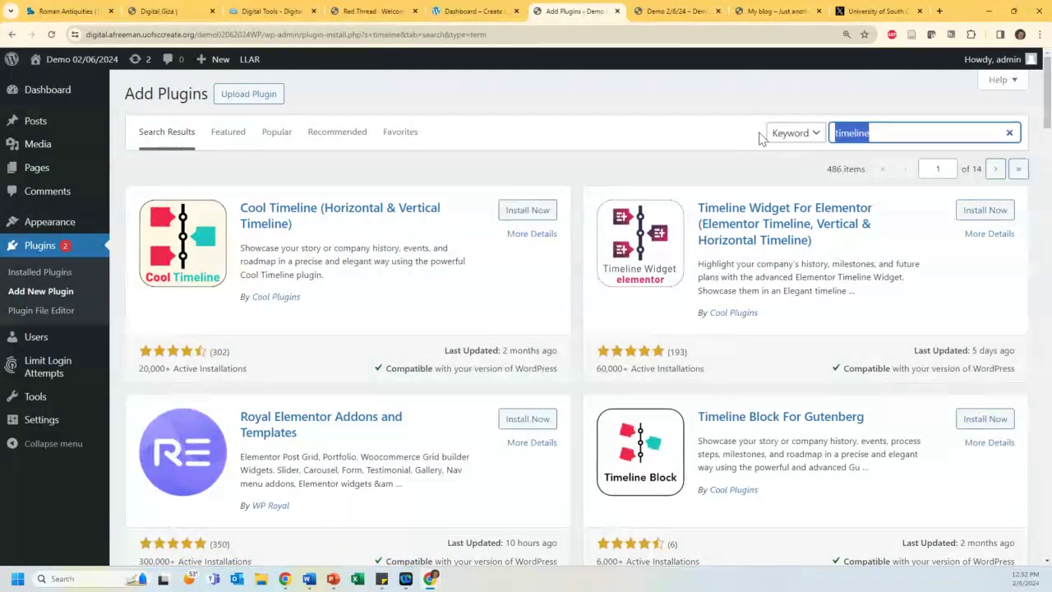
{"action": "type", "text": "starter template"}
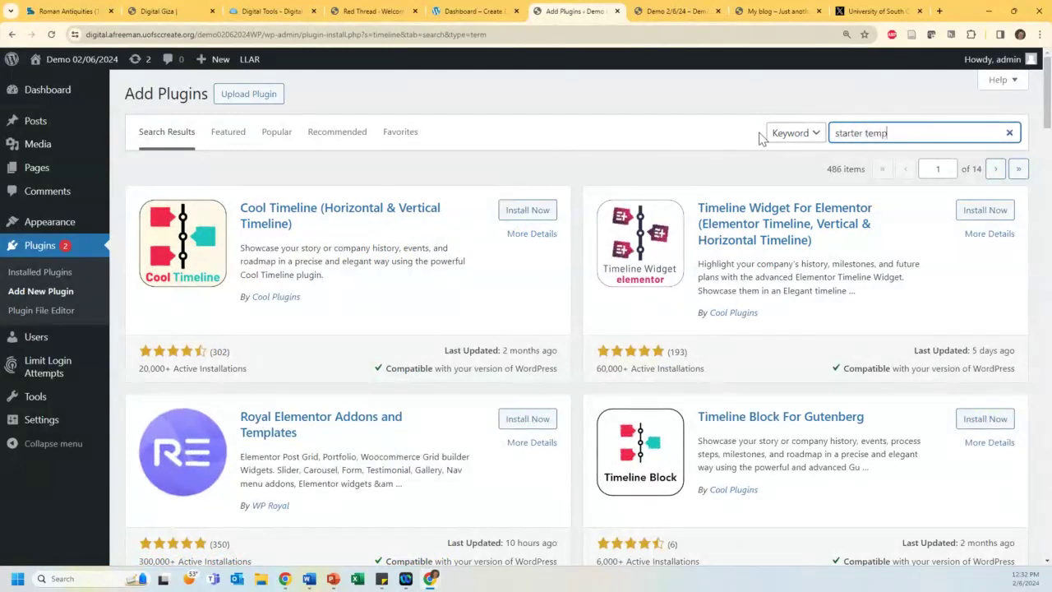